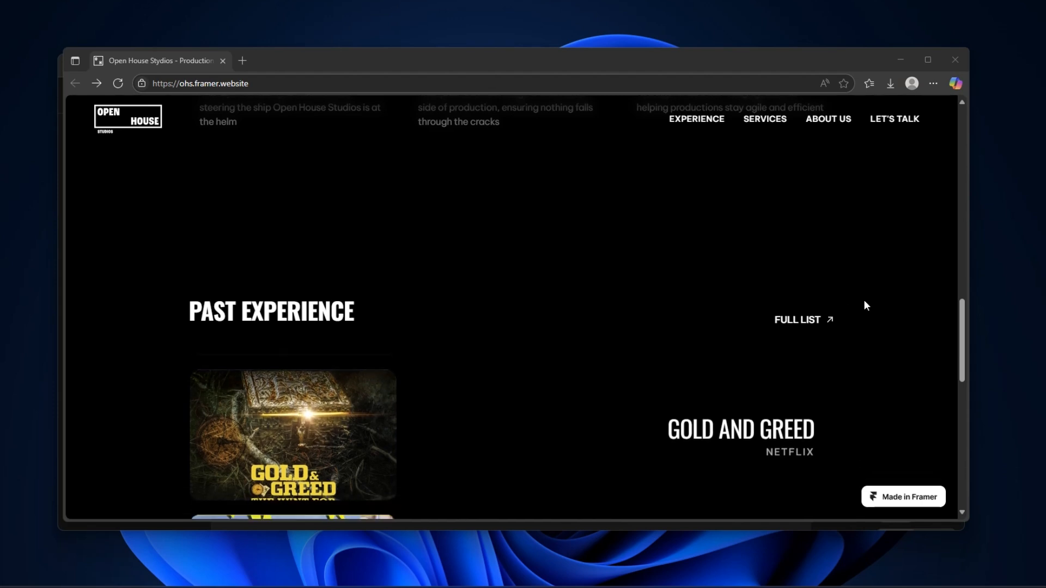
Examine how the Past Experience heading and project cards behave while scrolling through that section of the Open House Studios site
{"action": "scroll", "coordinate": [864, 301], "scroll_direction": "down", "scroll_amount": 1}
{"action": "scroll", "coordinate": [864, 305], "scroll_direction": "down", "scroll_amount": 1}
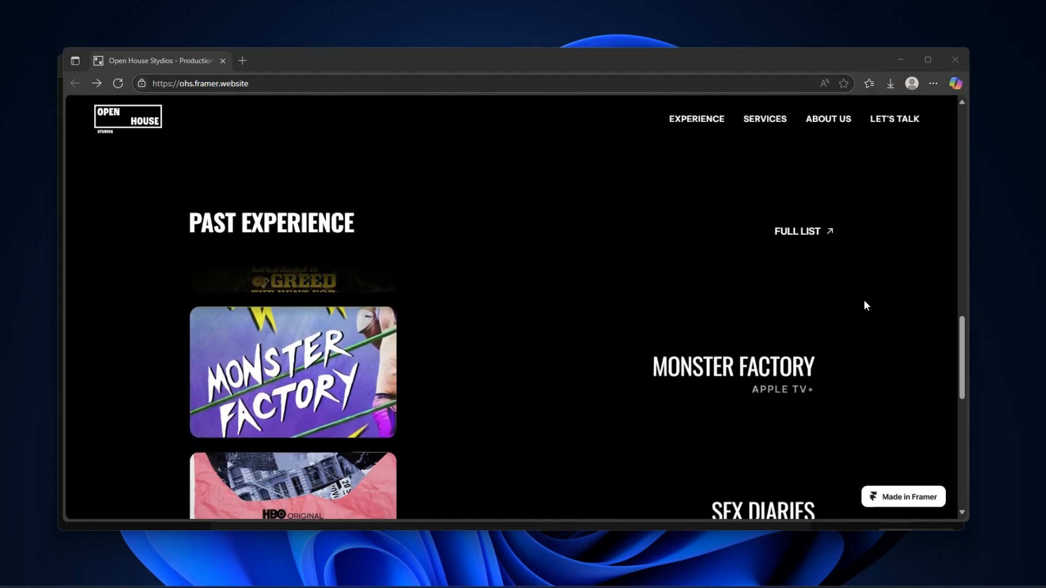
{"action": "scroll", "coordinate": [865, 307], "scroll_direction": "down", "scroll_amount": 2}
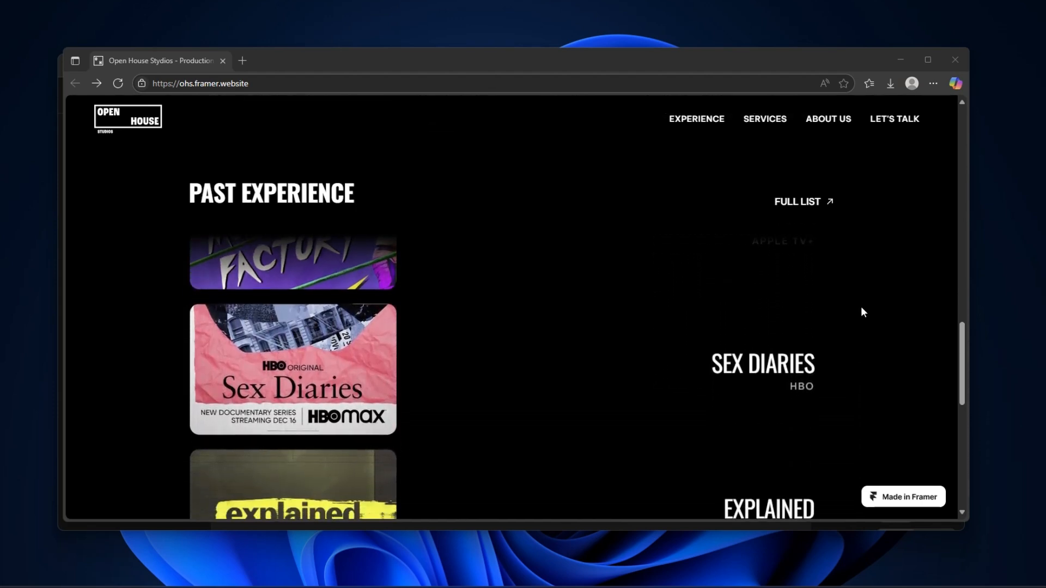
{"action": "scroll", "coordinate": [872, 324], "scroll_direction": "down", "scroll_amount": 2}
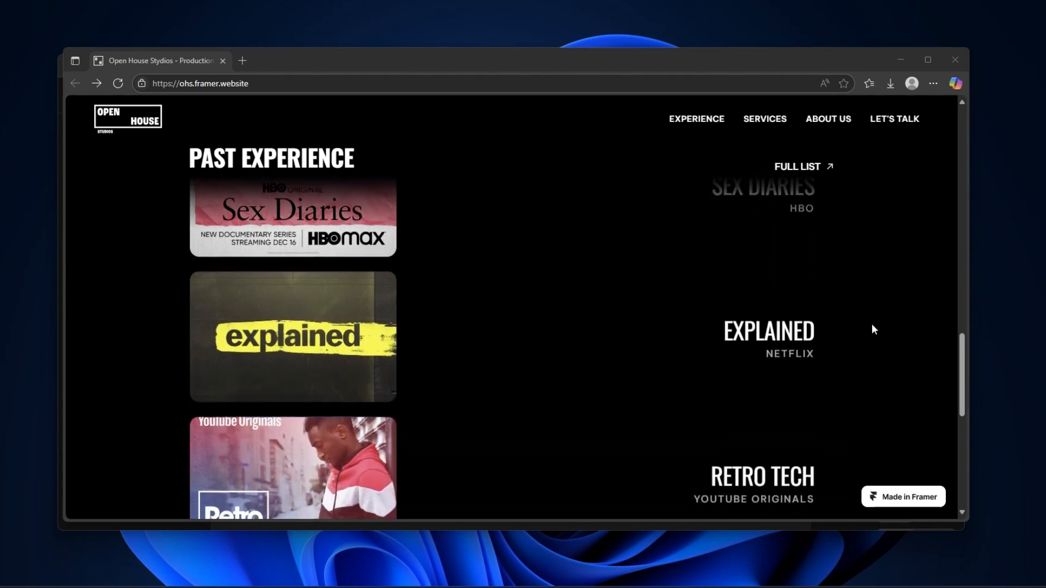
{"action": "scroll", "coordinate": [873, 327], "scroll_direction": "down", "scroll_amount": 2}
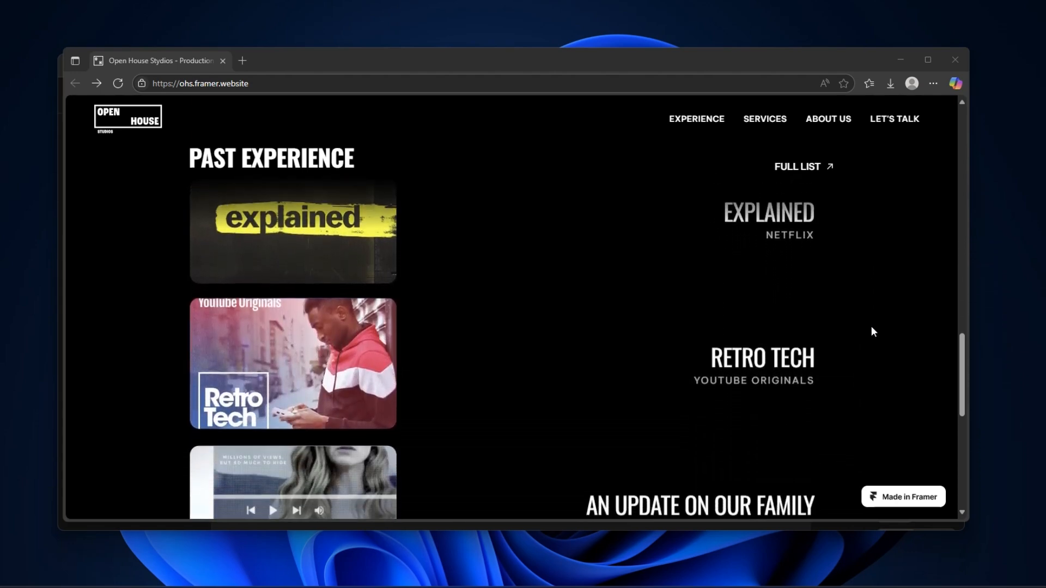
{"action": "scroll", "coordinate": [872, 327], "scroll_direction": "down", "scroll_amount": 2}
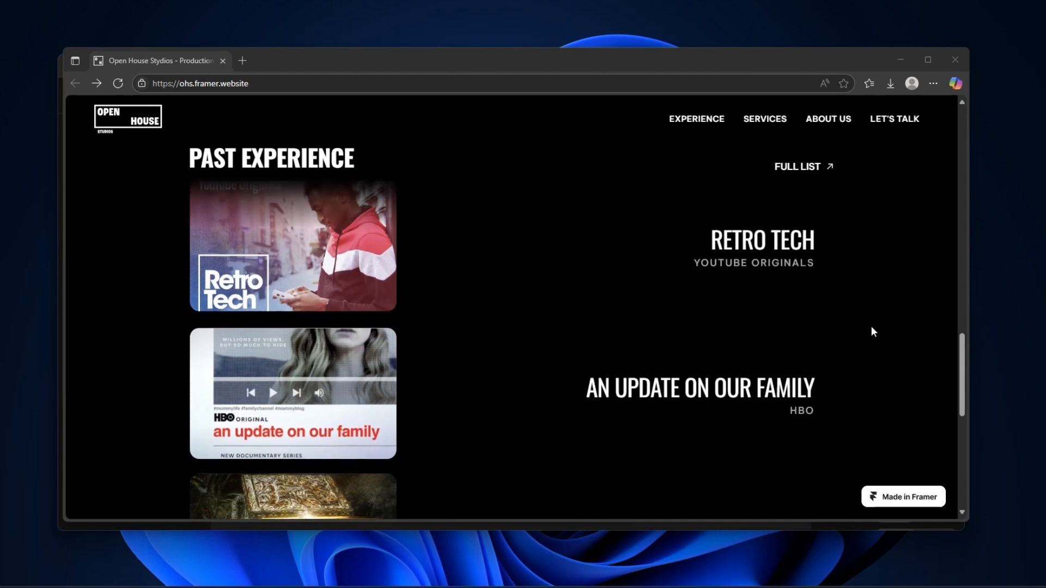
{"action": "scroll", "coordinate": [872, 328], "scroll_direction": "down", "scroll_amount": 2}
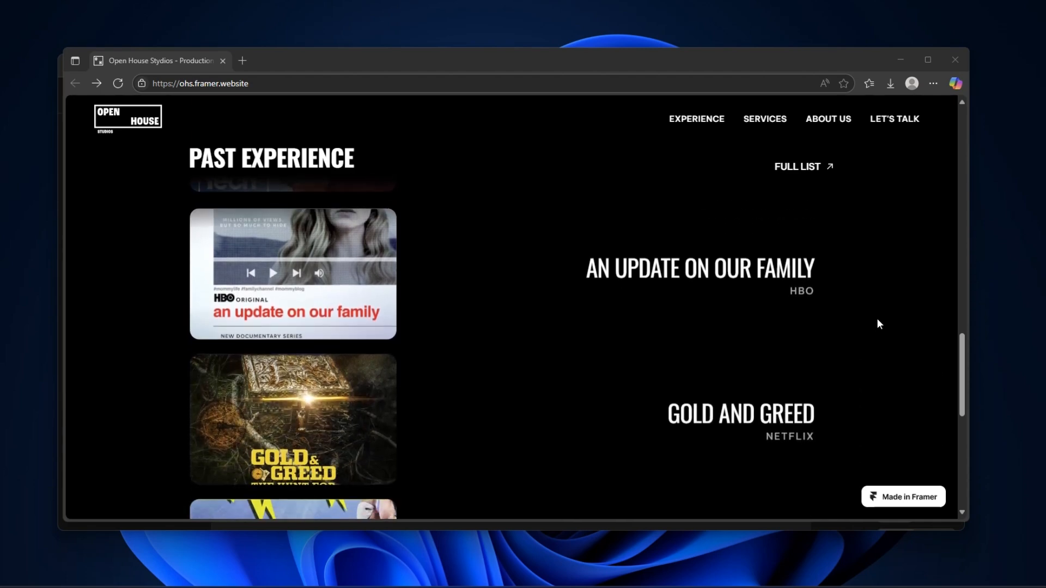
{"action": "scroll", "coordinate": [878, 324], "scroll_direction": "down", "scroll_amount": 2}
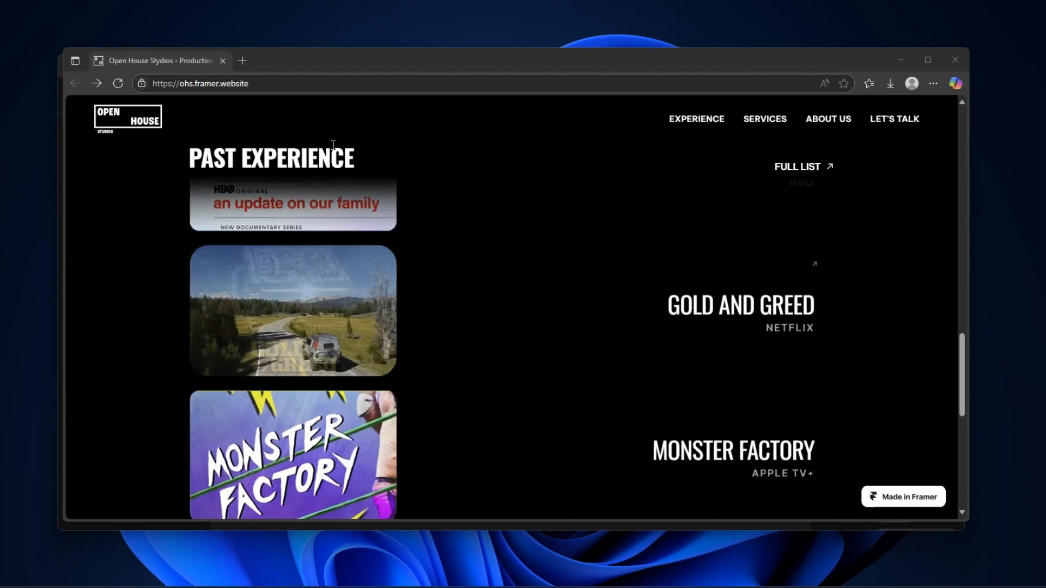
{"action": "left_click_drag", "start_coordinate": [191, 157], "coordinate": [387, 162]}
{"action": "scroll", "coordinate": [116, 196], "scroll_direction": "down", "scroll_amount": 3}
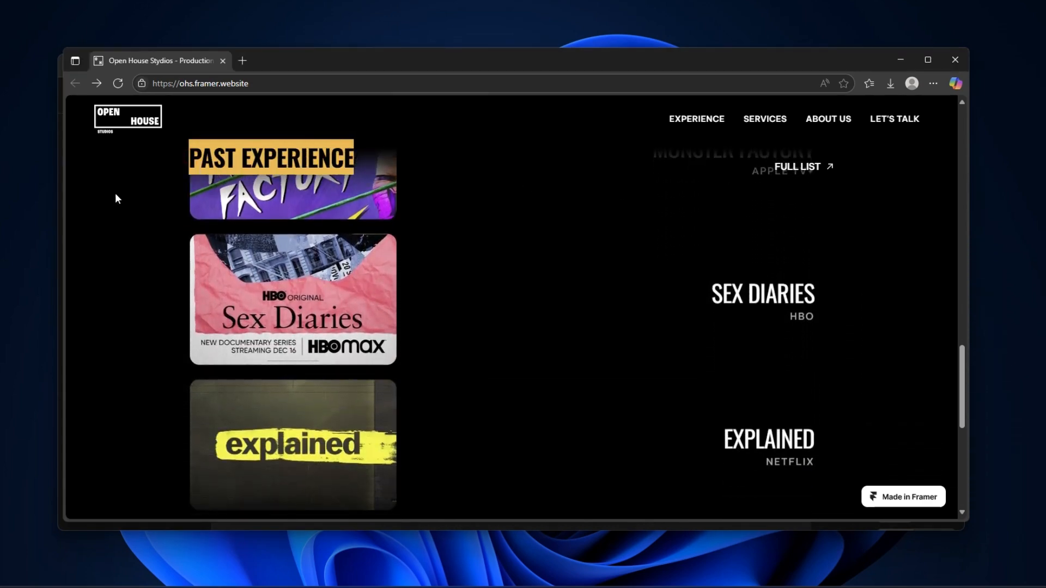
{"action": "scroll", "coordinate": [125, 249], "scroll_direction": "down", "scroll_amount": 2}
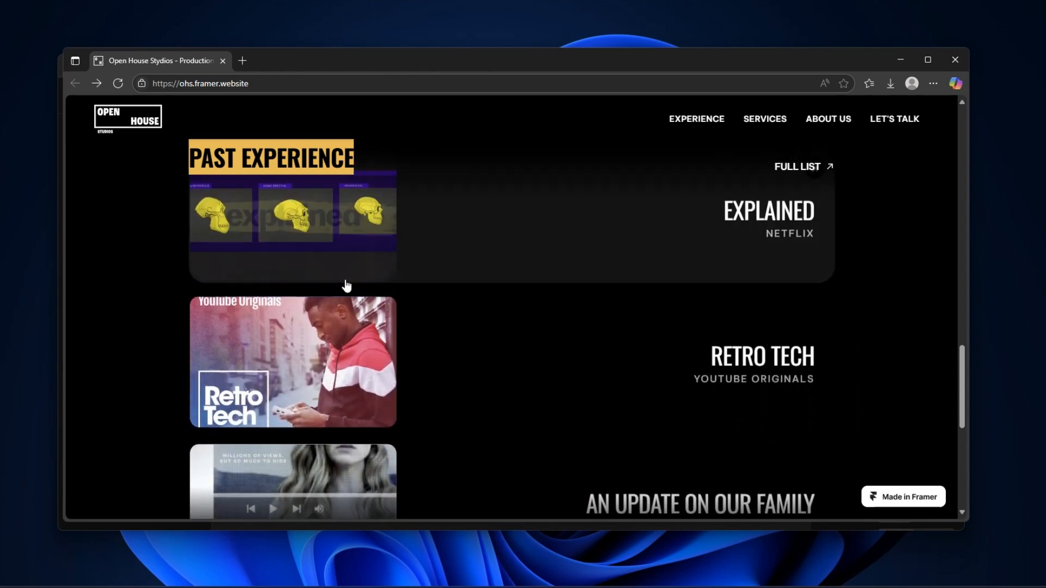
{"action": "scroll", "coordinate": [888, 349], "scroll_direction": "down", "scroll_amount": 1}
{"action": "scroll", "coordinate": [905, 342], "scroll_direction": "down", "scroll_amount": 3}
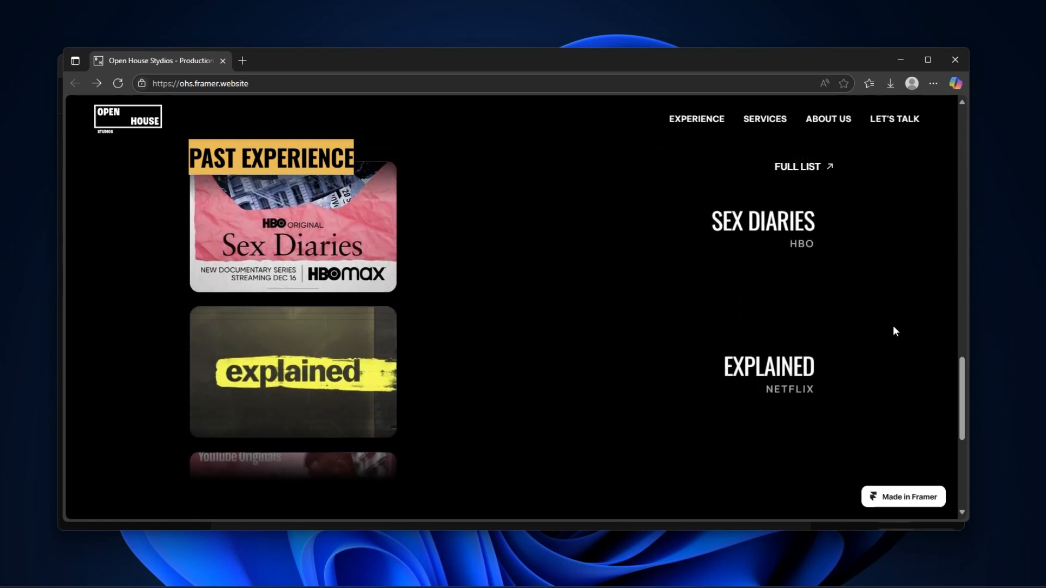
{"action": "scroll", "coordinate": [894, 327], "scroll_direction": "down", "scroll_amount": 2}
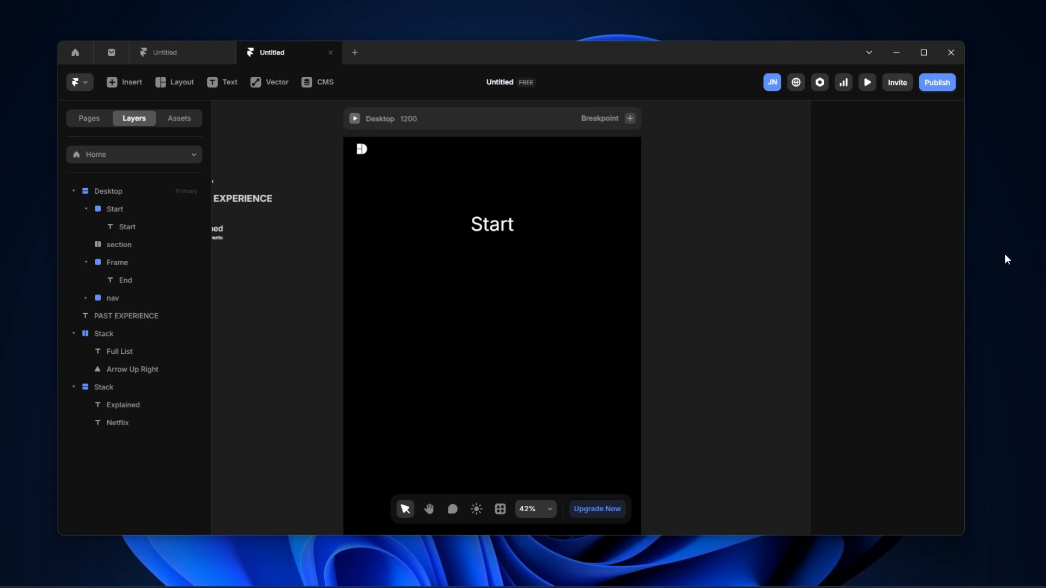
Move the Desktop breakpoint on the canvas to about X 264, Y -123, and collapse the Start layer
{"action": "left_click_drag", "start_coordinate": [511, 119], "coordinate": [573, 128]}
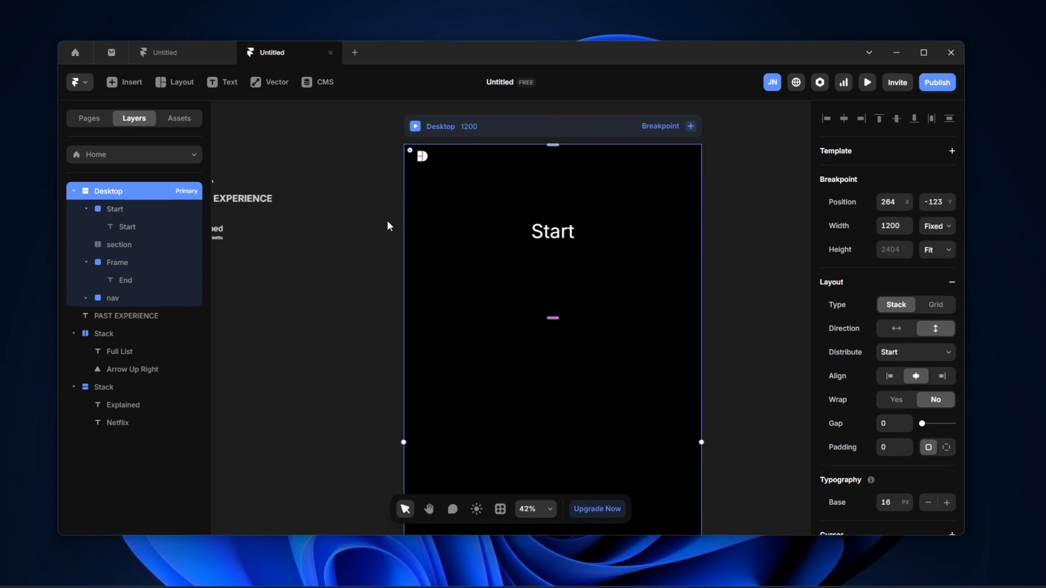
{"action": "left_click", "coordinate": [114, 207]}
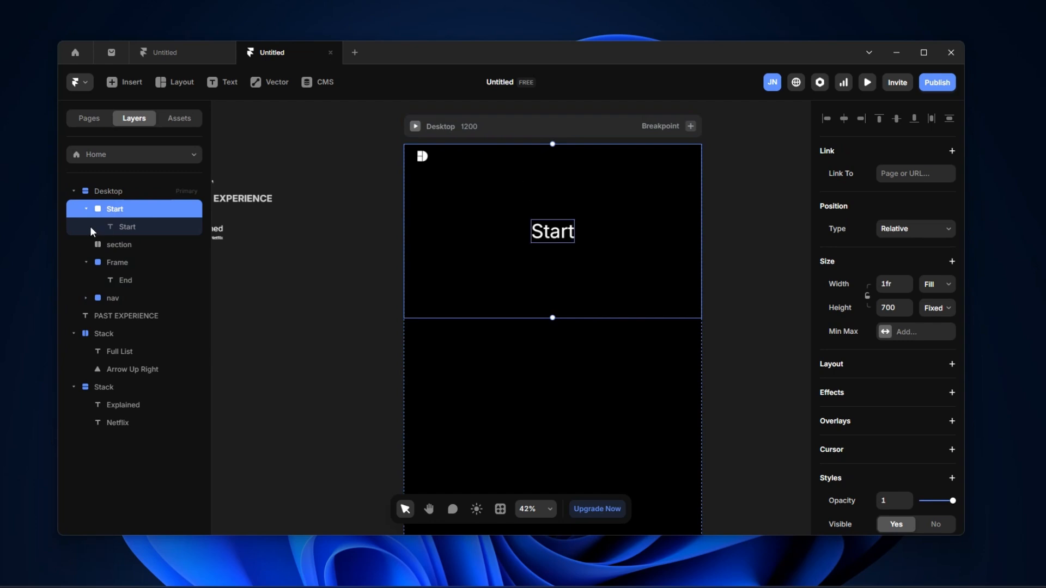
{"action": "left_click", "coordinate": [86, 210]}
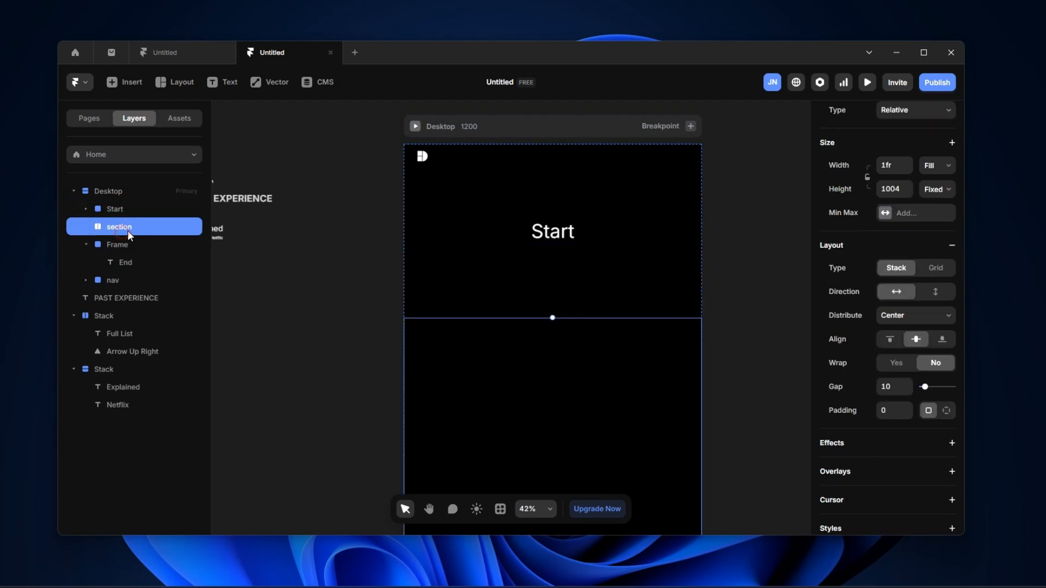
Rename the frame that contains the End text, below the section layer, as "end"
{"action": "left_click", "coordinate": [122, 229]}
{"action": "scroll", "coordinate": [582, 281], "scroll_direction": "down", "scroll_amount": 5}
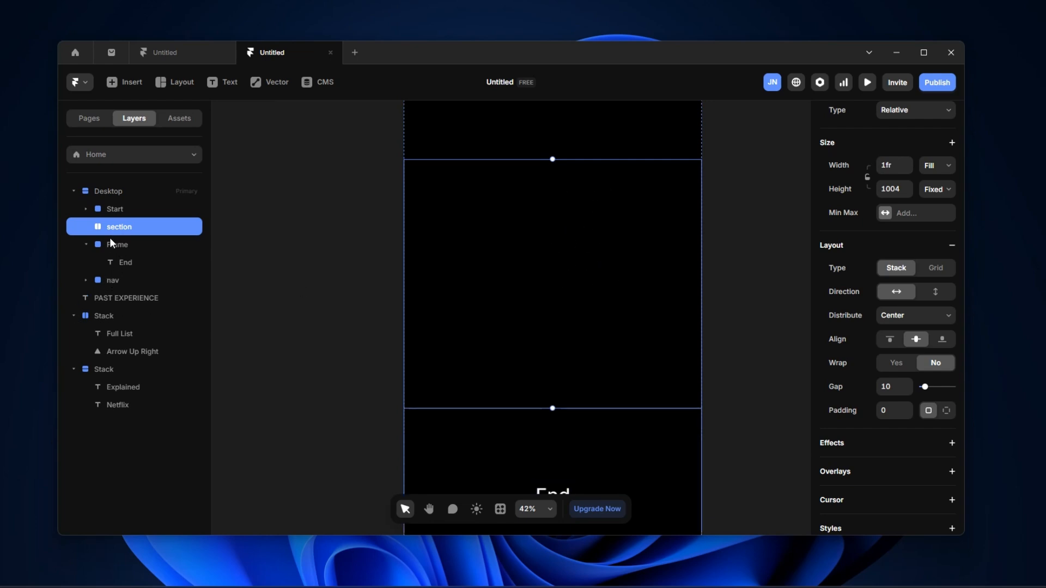
{"action": "scroll", "coordinate": [540, 313], "scroll_direction": "down", "scroll_amount": 2}
{"action": "left_click", "coordinate": [131, 240]}
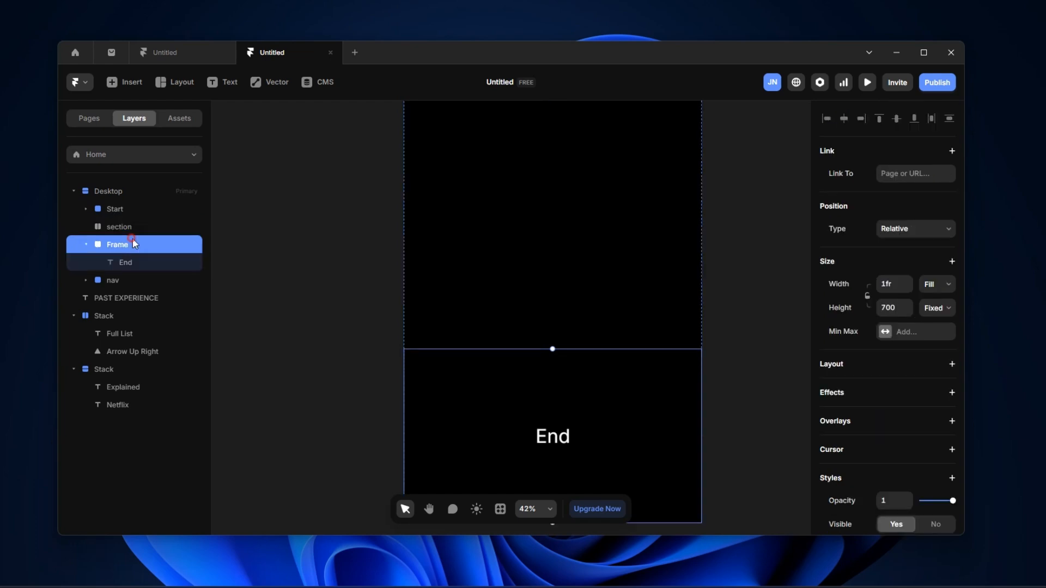
{"action": "scroll", "coordinate": [649, 439], "scroll_direction": "down", "scroll_amount": 2}
{"action": "double_click", "coordinate": [133, 242]}
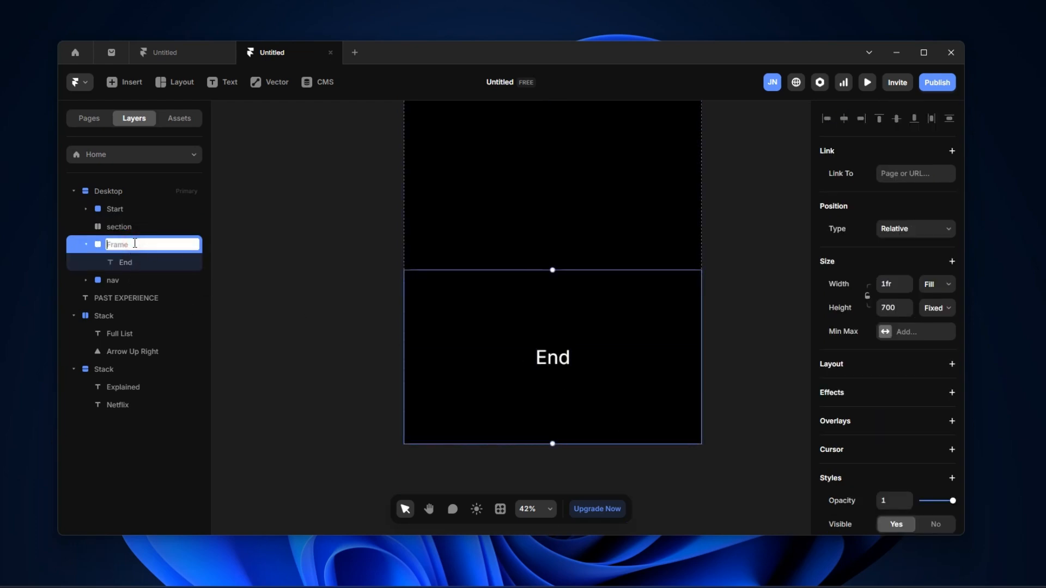
{"action": "key", "text": "Return"}
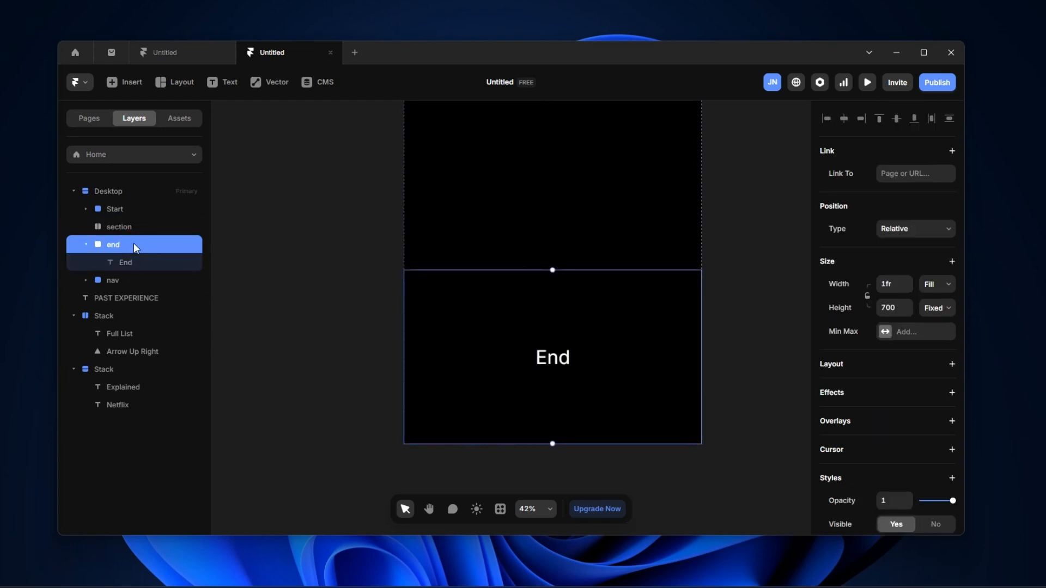
Move the nav layer to the start of the Desktop breakpoint's layers, above Start
{"action": "scroll", "coordinate": [540, 270], "scroll_direction": "up", "scroll_amount": 2}
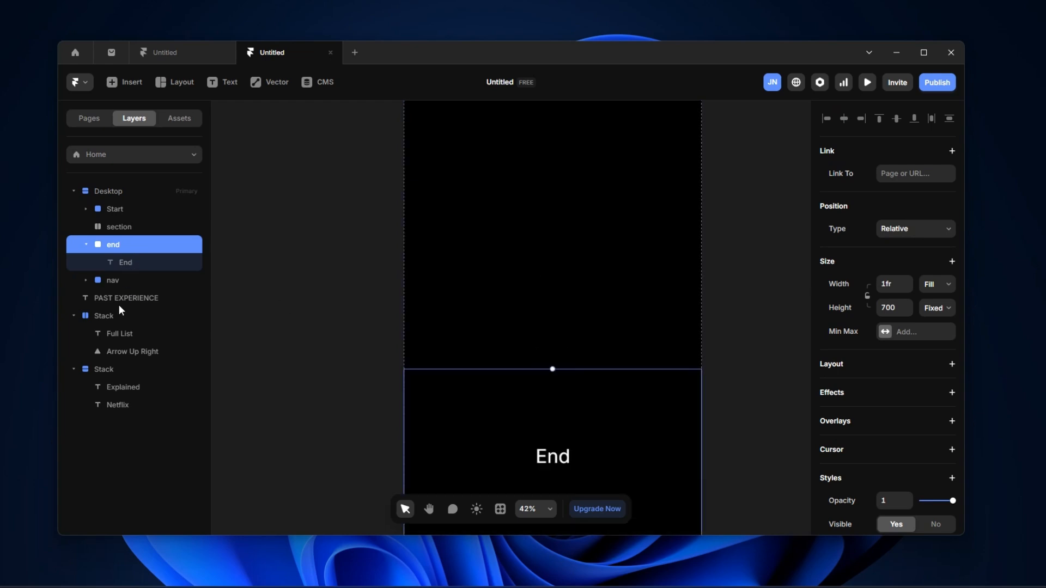
{"action": "scroll", "coordinate": [587, 301], "scroll_direction": "up", "scroll_amount": 1}
{"action": "scroll", "coordinate": [586, 300], "scroll_direction": "up", "scroll_amount": 1}
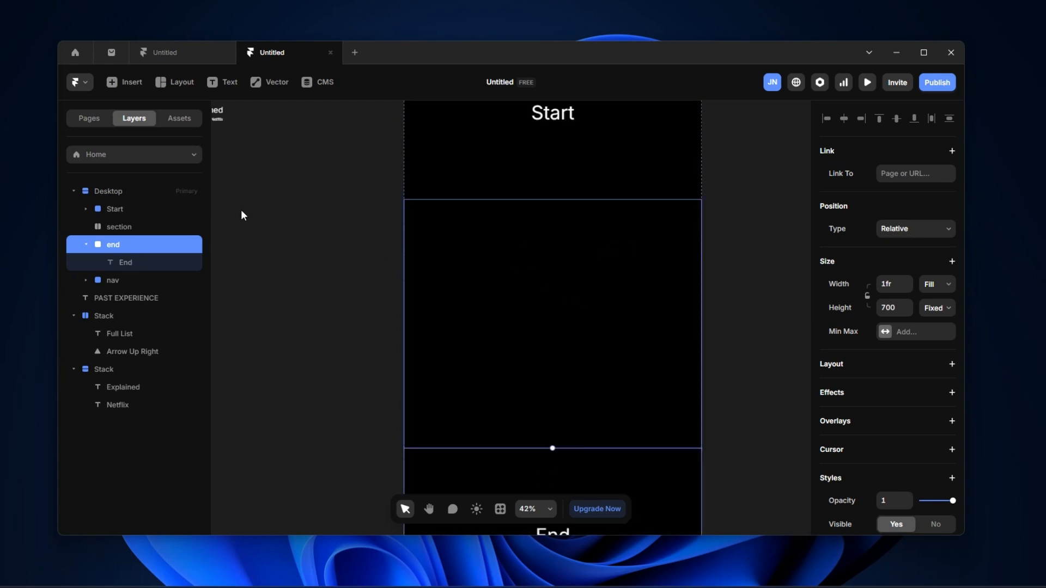
{"action": "scroll", "coordinate": [424, 213], "scroll_direction": "up", "scroll_amount": 2}
{"action": "left_click", "coordinate": [443, 132]}
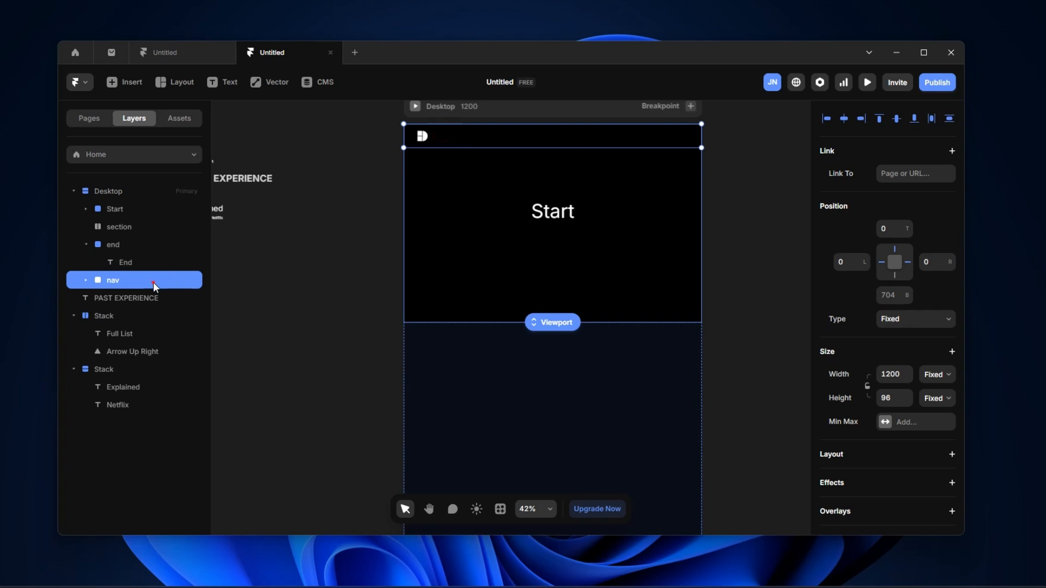
{"action": "left_click_drag", "start_coordinate": [154, 287], "coordinate": [150, 202]}
{"action": "scroll", "coordinate": [721, 273], "scroll_direction": "up", "scroll_amount": 2}
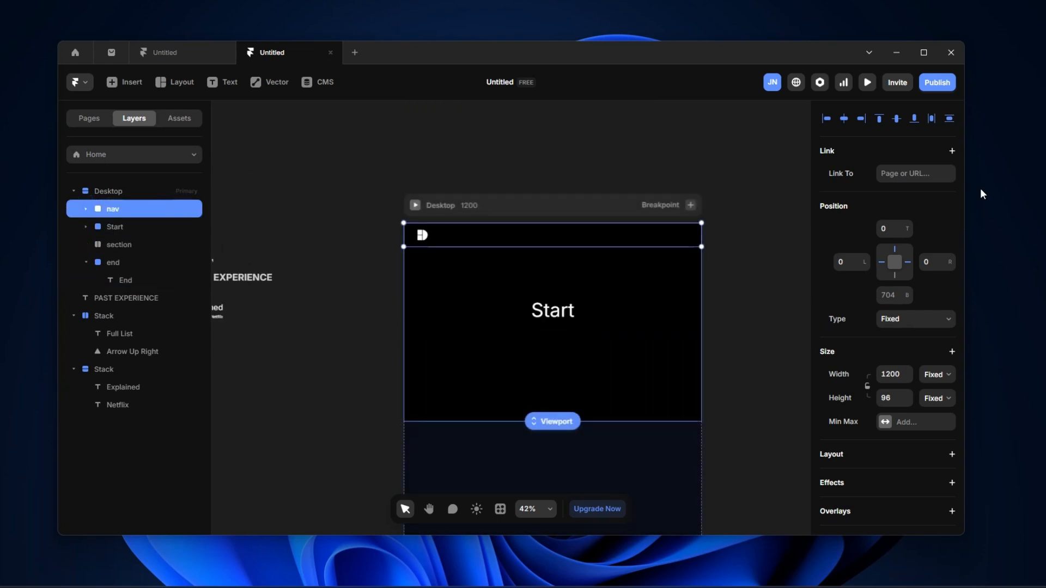
Draw a frame of about 918 by 263 inside the empty section between Start and End
{"action": "scroll", "coordinate": [563, 297], "scroll_direction": "down", "scroll_amount": 8}
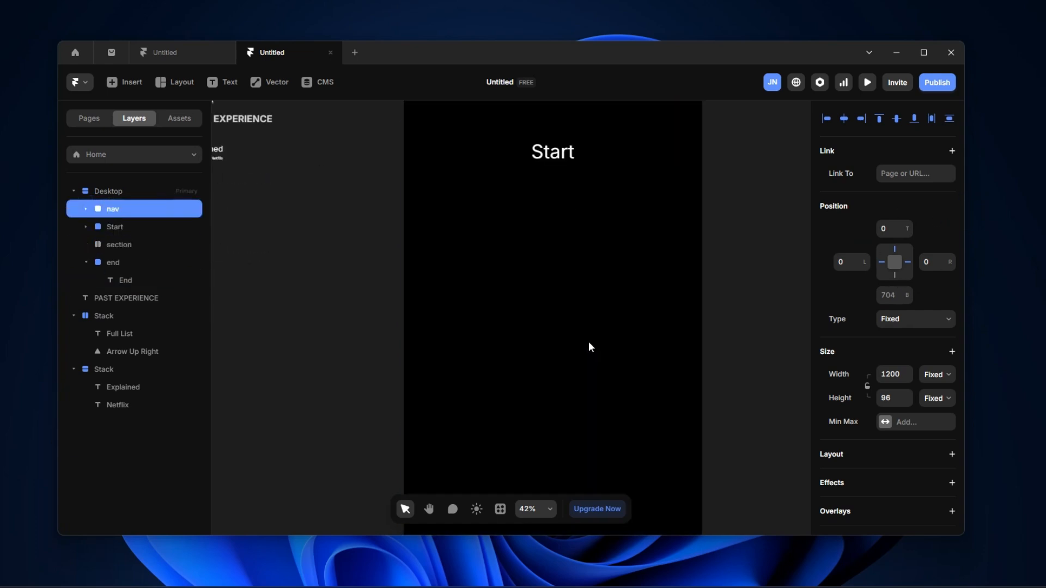
{"action": "left_click", "coordinate": [682, 256]}
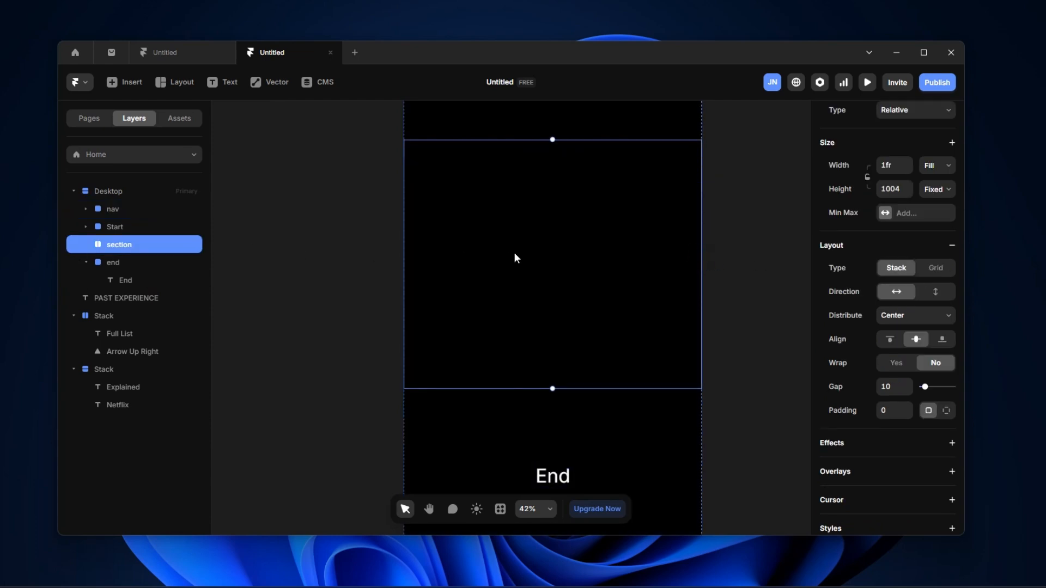
{"action": "scroll", "coordinate": [582, 279], "scroll_direction": "up", "scroll_amount": 1}
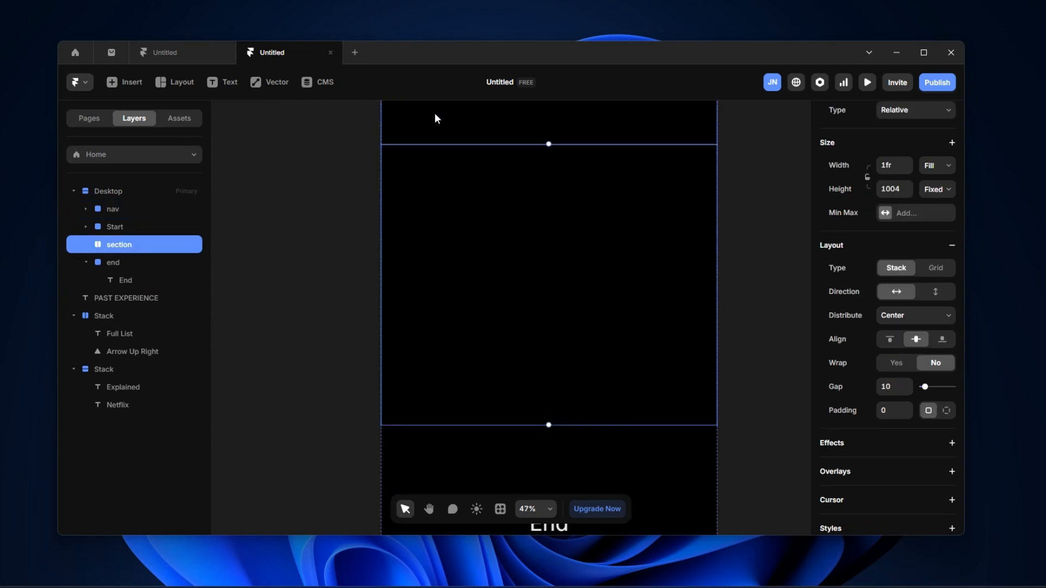
{"action": "mouse_move", "coordinate": [387, 155]}
{"action": "left_mouse_down"}
{"action": "mouse_move", "coordinate": [447, 157]}
{"action": "mouse_move", "coordinate": [644, 256]}
{"action": "mouse_move", "coordinate": [657, 342]}
{"action": "mouse_move", "coordinate": [466, 344]}
{"action": "mouse_move", "coordinate": [520, 244]}
{"action": "mouse_move", "coordinate": [494, 299]}
{"action": "mouse_move", "coordinate": [581, 338]}
{"action": "mouse_move", "coordinate": [549, 205]}
{"action": "mouse_move", "coordinate": [629, 316]}
{"action": "left_mouse_up"}
{"action": "key", "text": "Escape"}
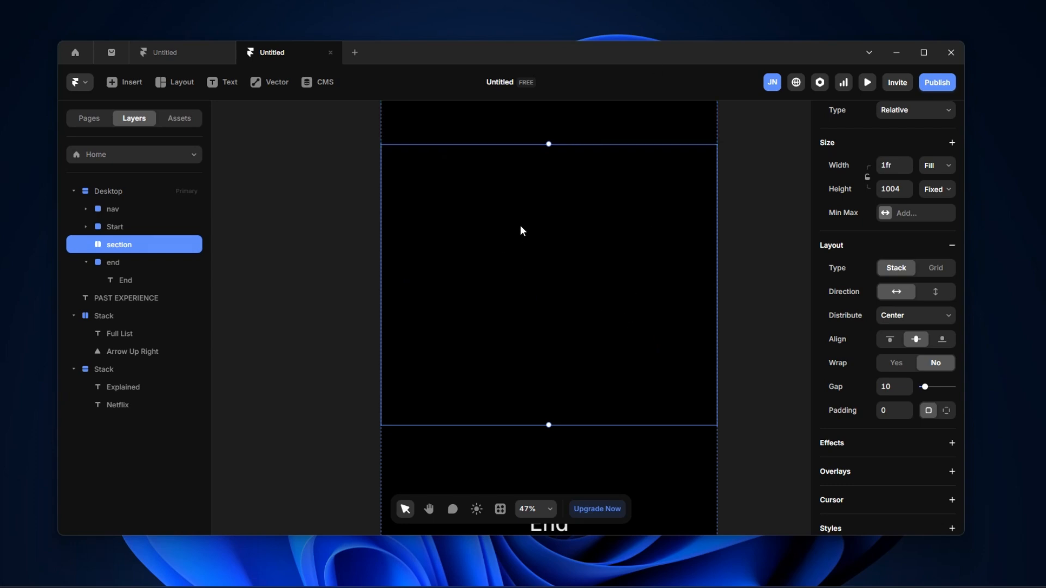
{"action": "key", "text": "f"}
{"action": "left_click_drag", "start_coordinate": [428, 178], "coordinate": [685, 252]}
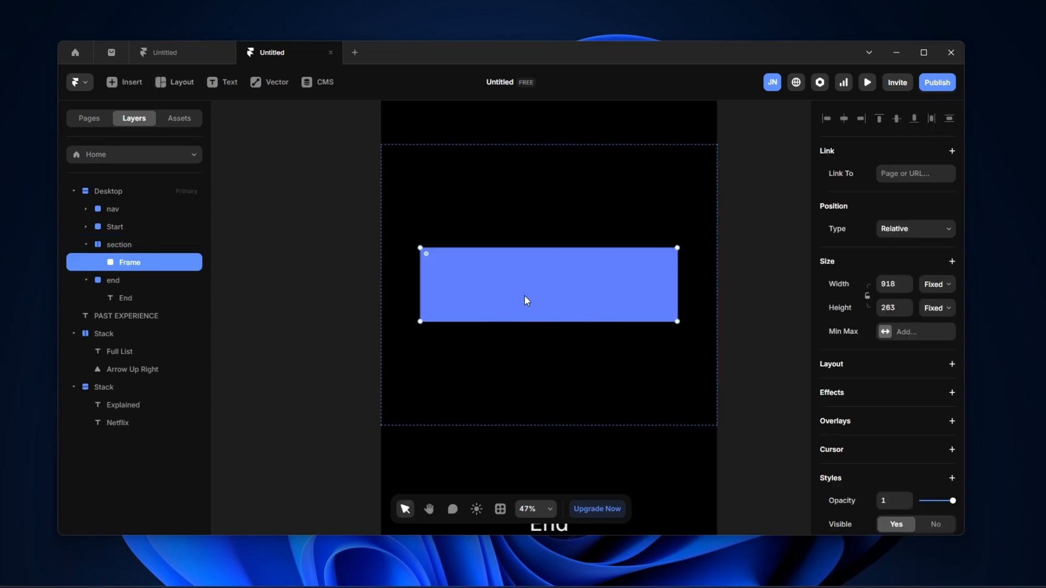
{"action": "left_click", "coordinate": [535, 276]}
{"action": "key", "text": "t"}
{"action": "left_click", "coordinate": [530, 276]}
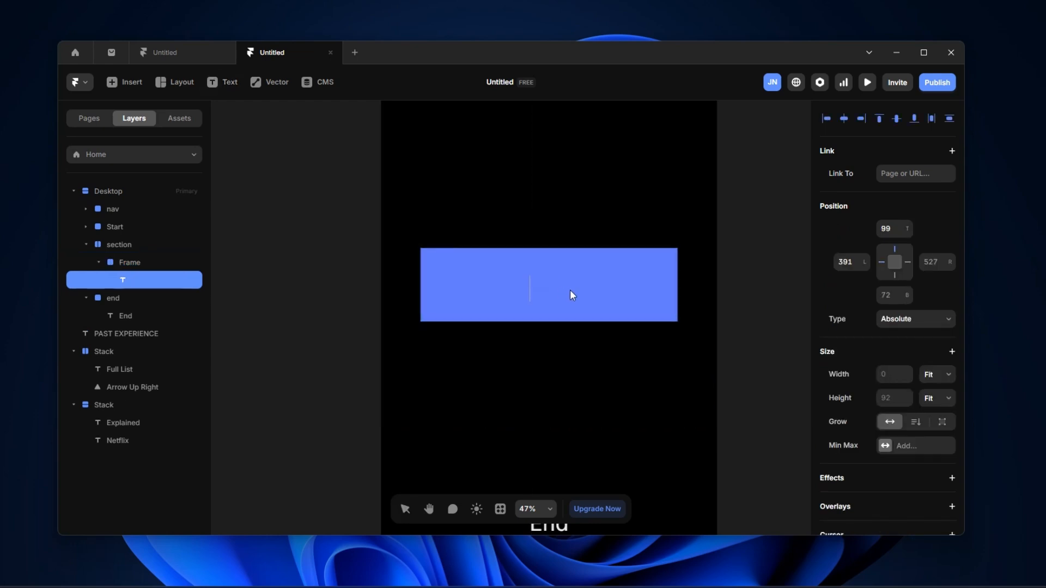
{"action": "left_click", "coordinate": [746, 290]}
{"action": "left_click", "coordinate": [493, 298]}
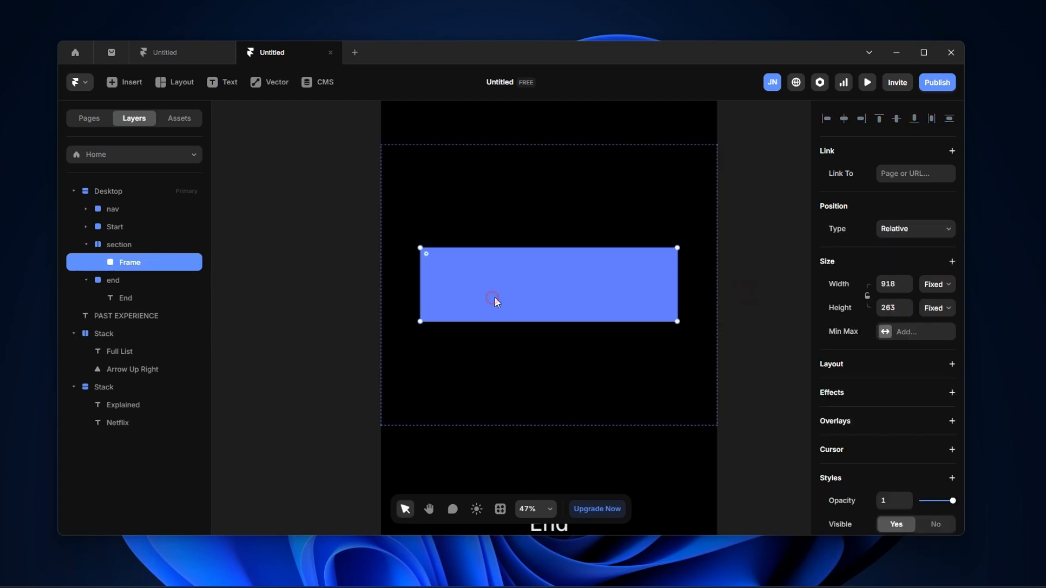
Copy the PAST EXPERIENCE text beside the Desktop breakpoint and paste it into the new frame in the section
{"action": "scroll", "coordinate": [436, 263], "scroll_direction": "left", "scroll_amount": 5}
{"action": "scroll", "coordinate": [436, 289], "scroll_direction": "up", "scroll_amount": 6}
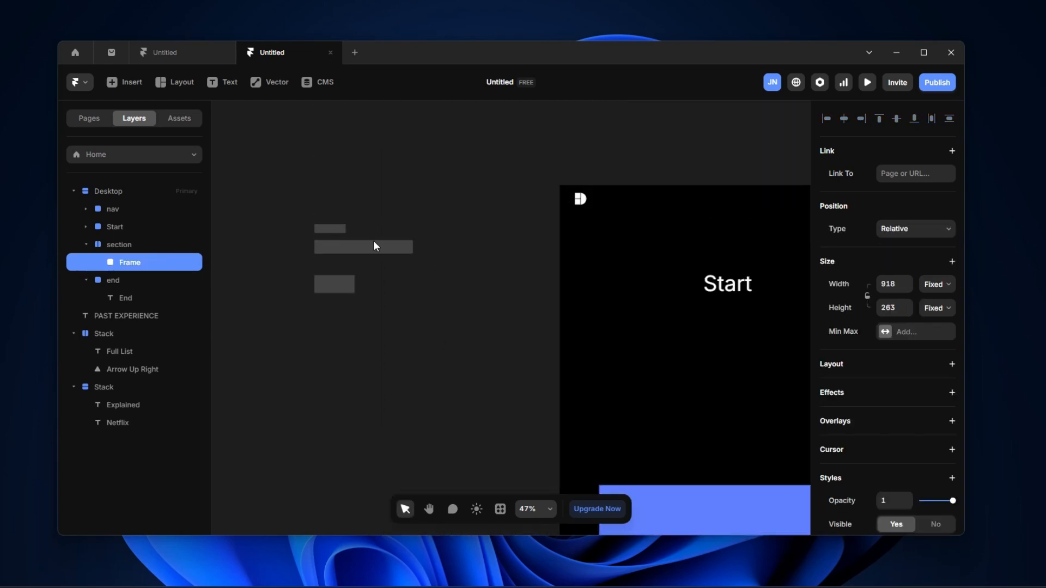
{"action": "left_click", "coordinate": [348, 247]}
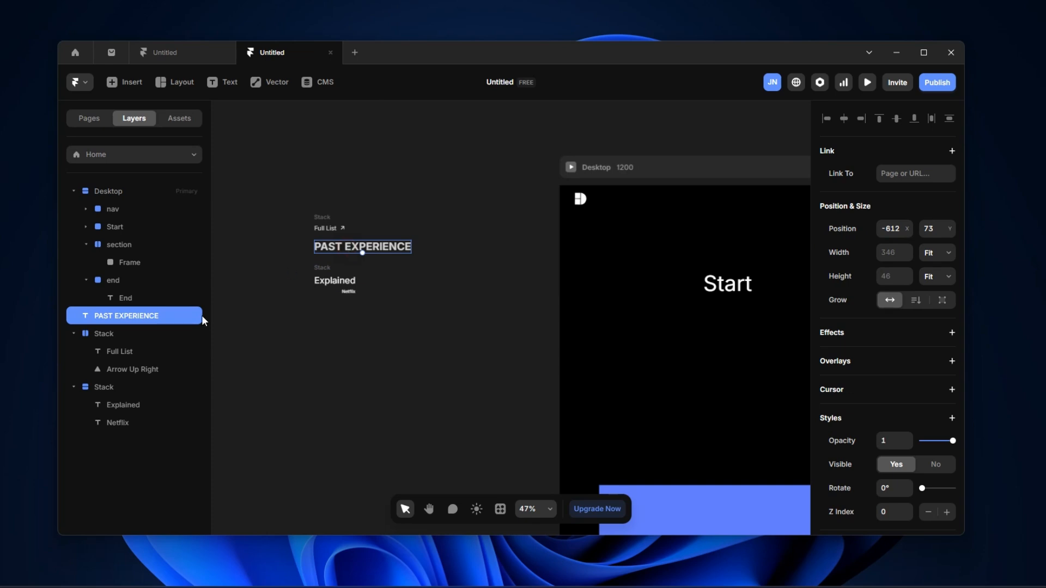
{"action": "scroll", "coordinate": [376, 246], "scroll_direction": "up", "scroll_amount": 5}
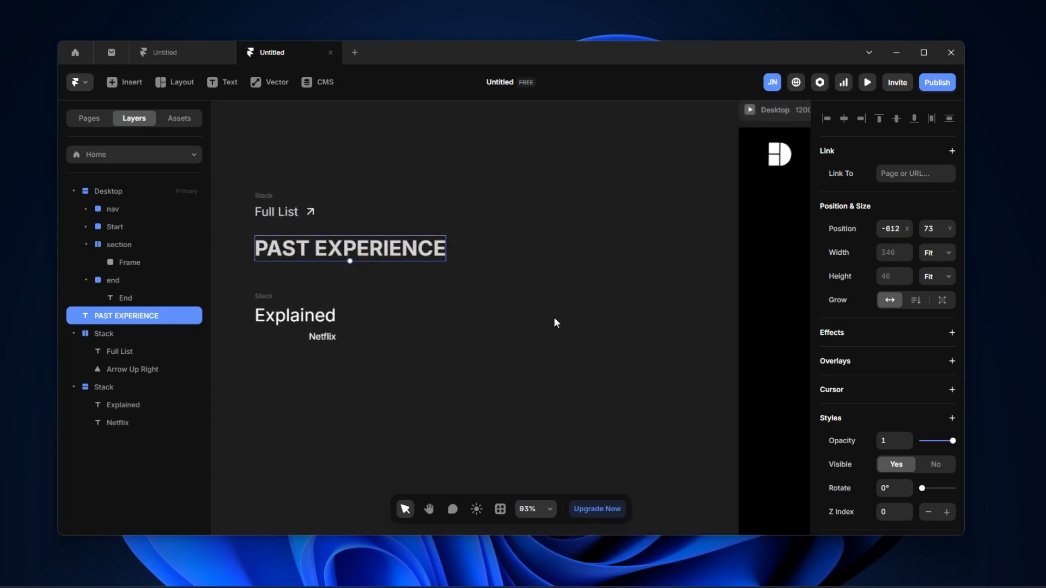
{"action": "scroll", "coordinate": [547, 322], "scroll_direction": "right", "scroll_amount": 3}
{"action": "scroll", "coordinate": [544, 331], "scroll_direction": "down", "scroll_amount": 6}
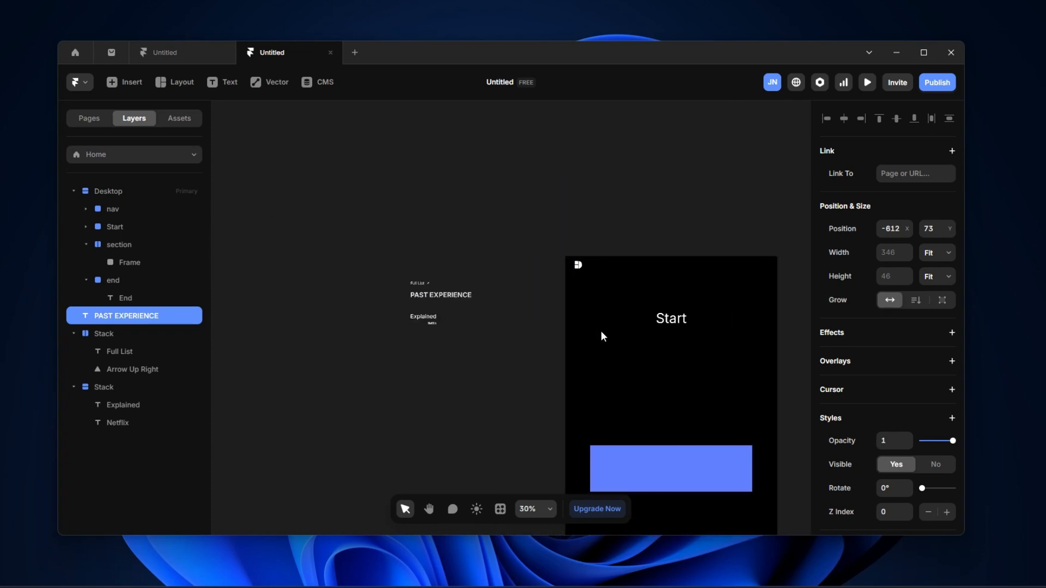
{"action": "scroll", "coordinate": [602, 337], "scroll_direction": "right", "scroll_amount": 3}
{"action": "scroll", "coordinate": [672, 402], "scroll_direction": "down", "scroll_amount": 3}
{"action": "left_click", "coordinate": [571, 356]}
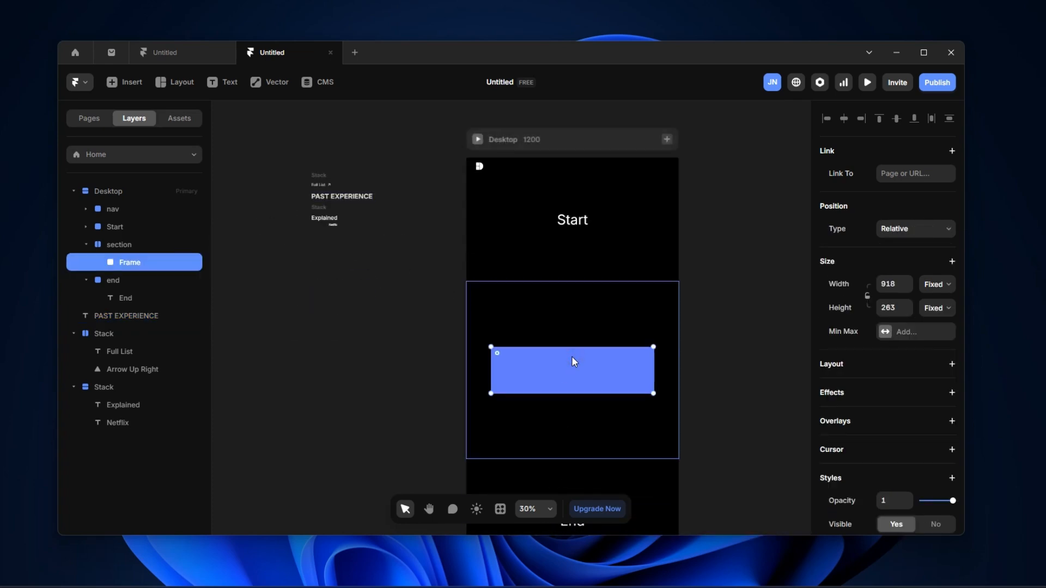
{"action": "key", "text": "ctrl+v"}
{"action": "scroll", "coordinate": [387, 257], "scroll_direction": "up", "scroll_amount": 1}
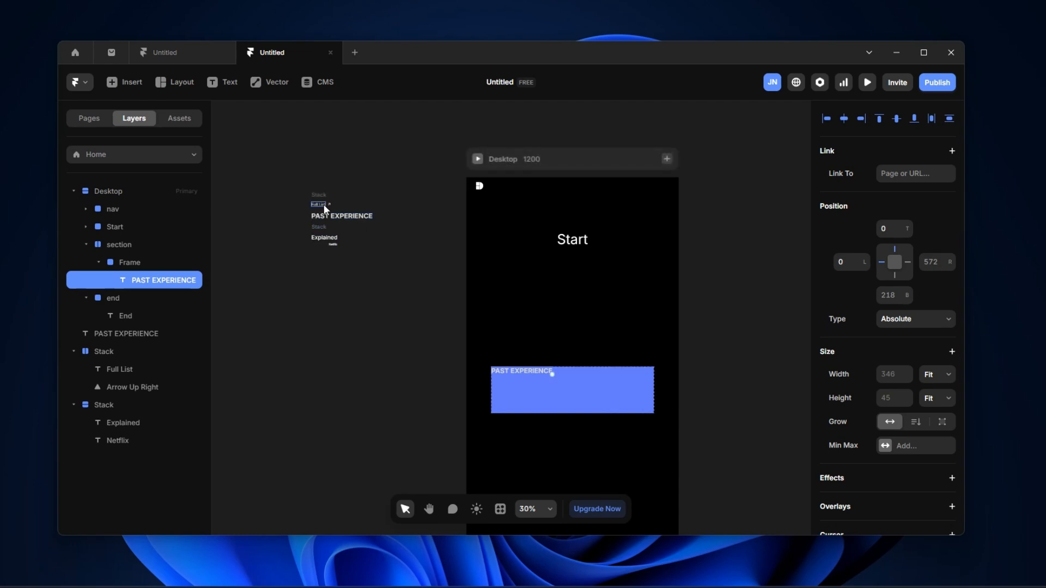
Examine the Full List stack beside the Desktop breakpoint, including its Full List text and Arrow Up Right icon layers
{"action": "scroll", "coordinate": [322, 266], "scroll_direction": "up", "scroll_amount": 10}
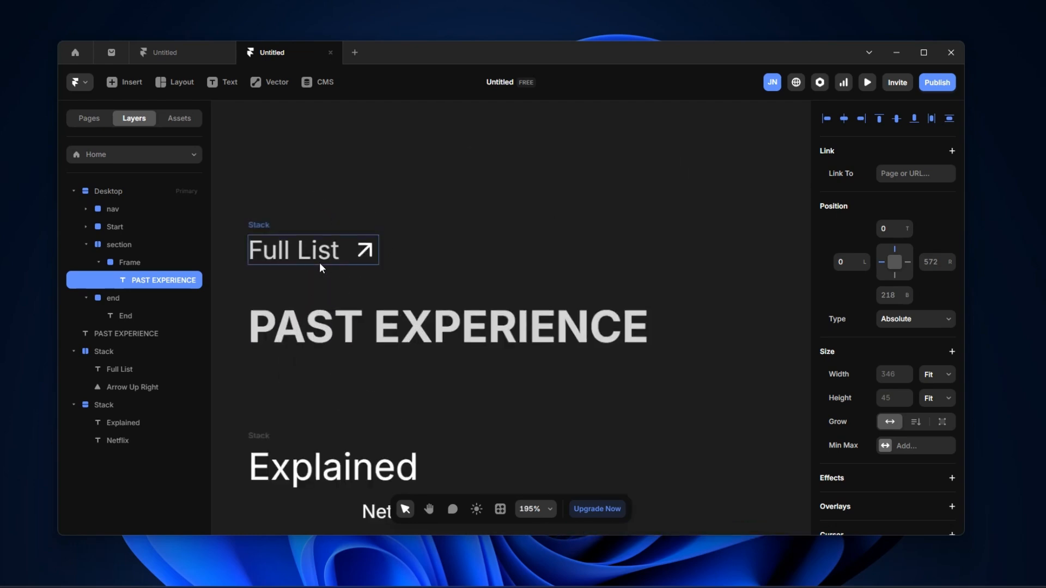
{"action": "scroll", "coordinate": [320, 262], "scroll_direction": "up", "scroll_amount": 3}
{"action": "scroll", "coordinate": [320, 283], "scroll_direction": "up", "scroll_amount": 2}
{"action": "left_click", "coordinate": [379, 326]}
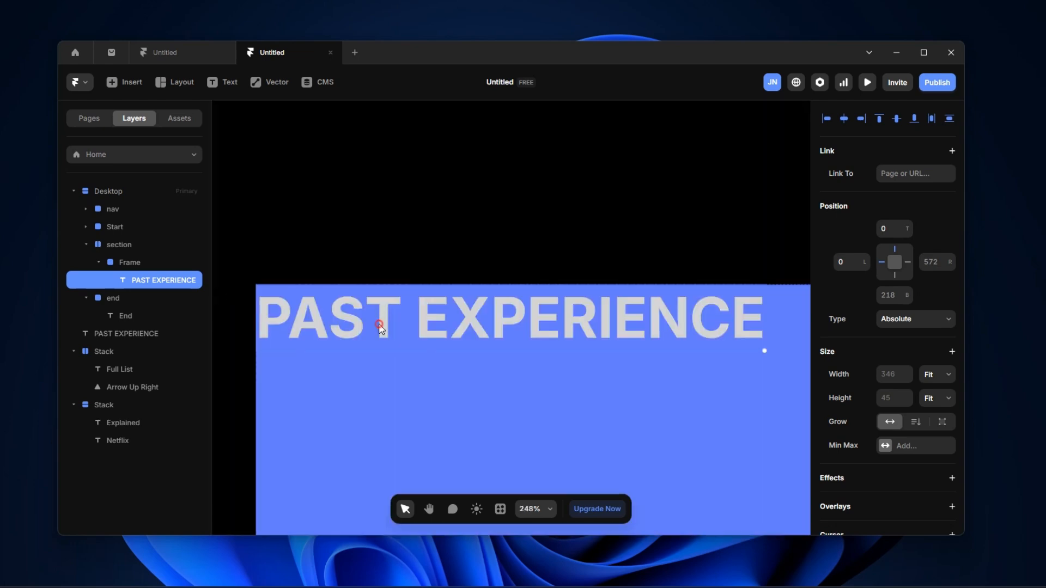
{"action": "left_click", "coordinate": [413, 238]}
{"action": "scroll", "coordinate": [433, 303], "scroll_direction": "down", "scroll_amount": 12}
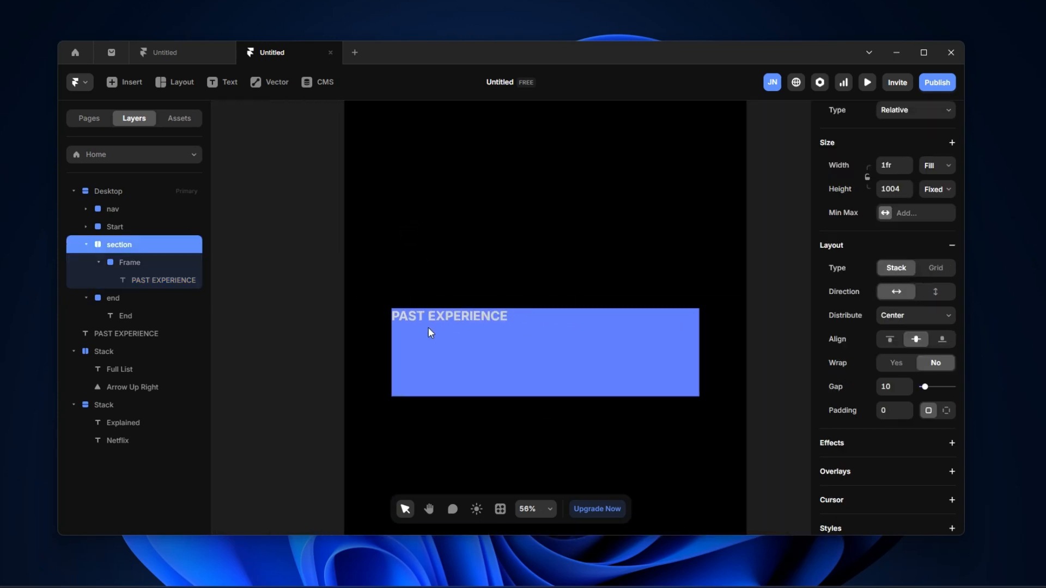
{"action": "scroll", "coordinate": [324, 224], "scroll_direction": "up", "scroll_amount": 2}
{"action": "left_click_drag", "start_coordinate": [308, 219], "coordinate": [543, 349]}
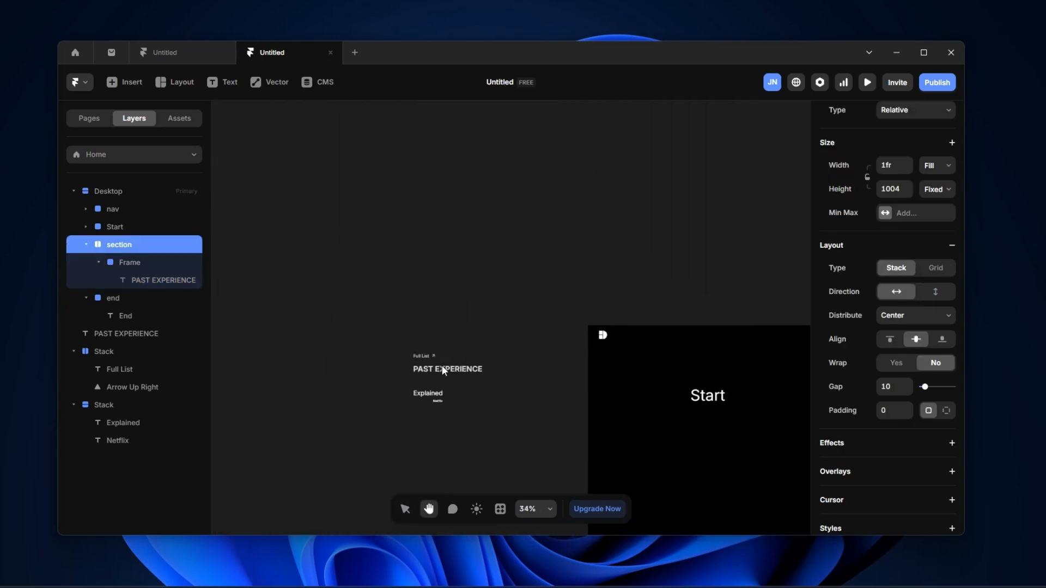
{"action": "scroll", "coordinate": [428, 354], "scroll_direction": "up", "scroll_amount": 5}
{"action": "scroll", "coordinate": [428, 357], "scroll_direction": "up", "scroll_amount": 7}
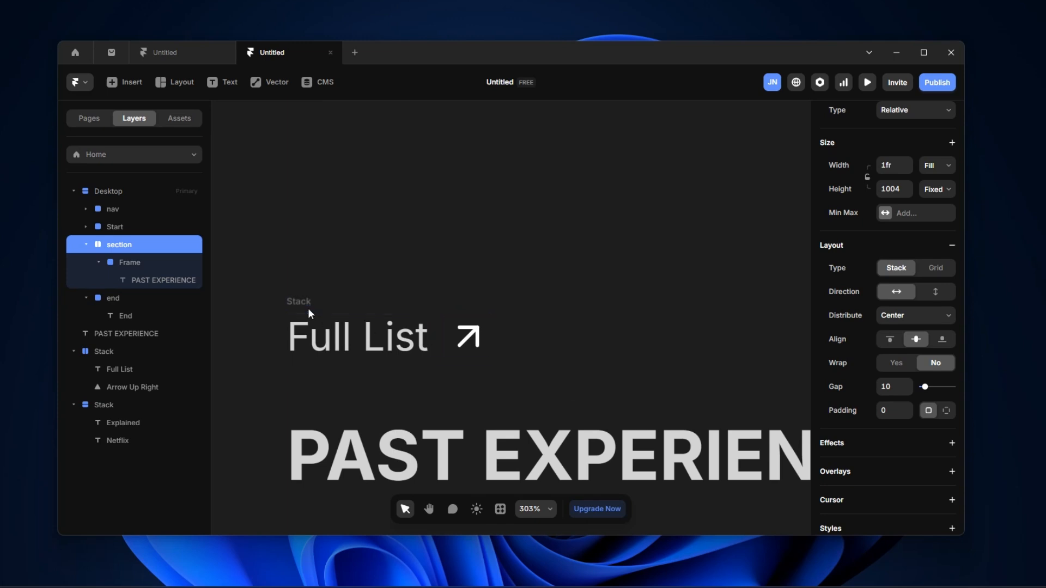
{"action": "left_click", "coordinate": [309, 307]}
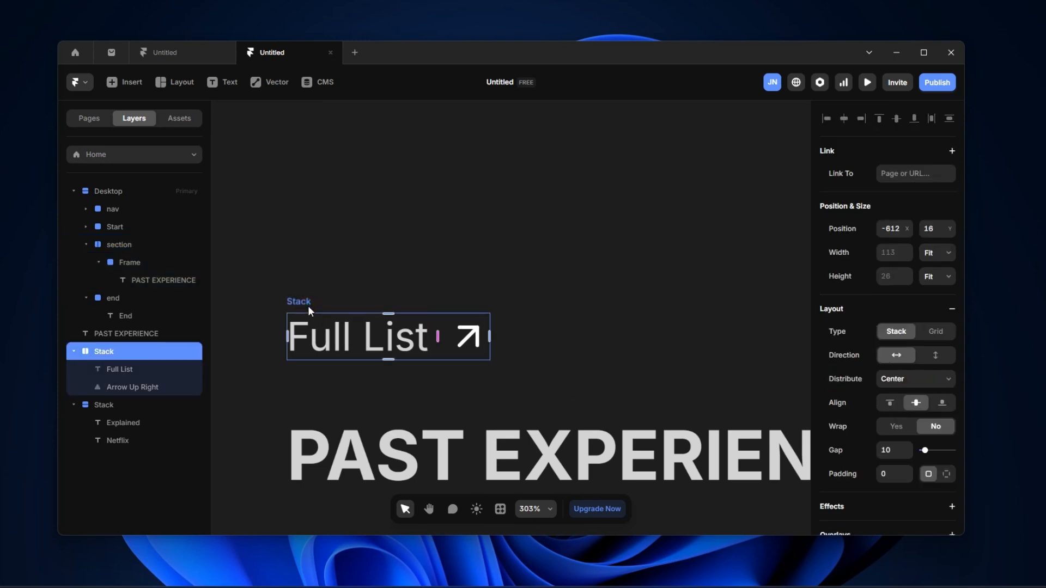
{"action": "left_click", "coordinate": [135, 370]}
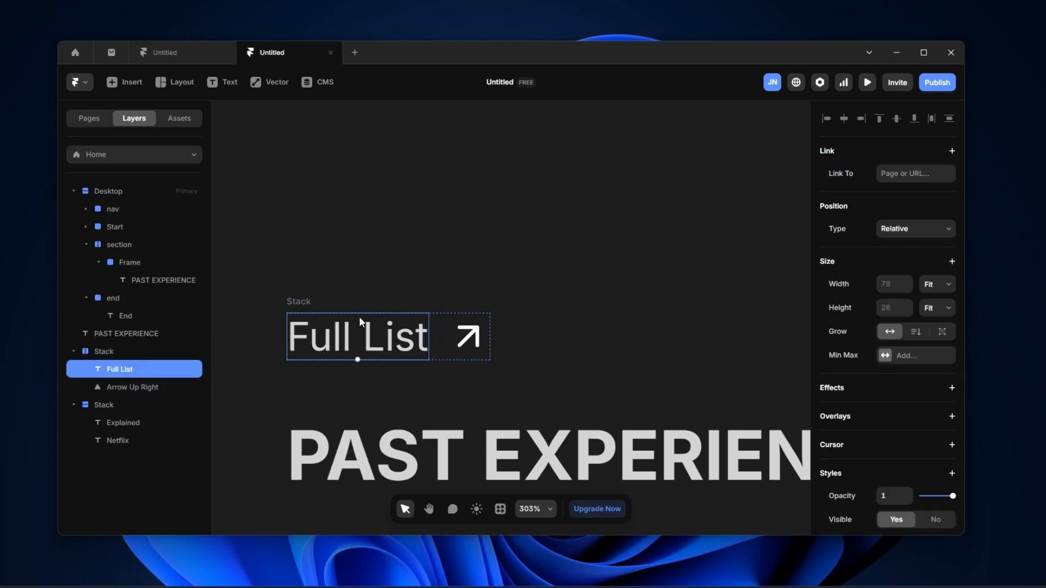
{"action": "left_click", "coordinate": [134, 388]}
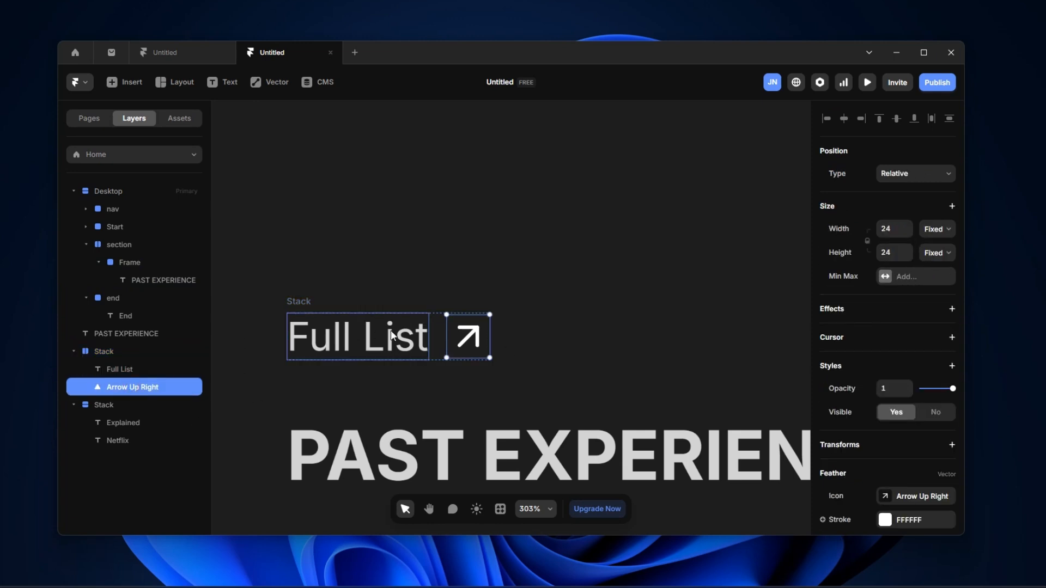
Copy the Full List stack beside the Desktop breakpoint and paste it into the blue frame inside the section
{"action": "left_click", "coordinate": [309, 307]}
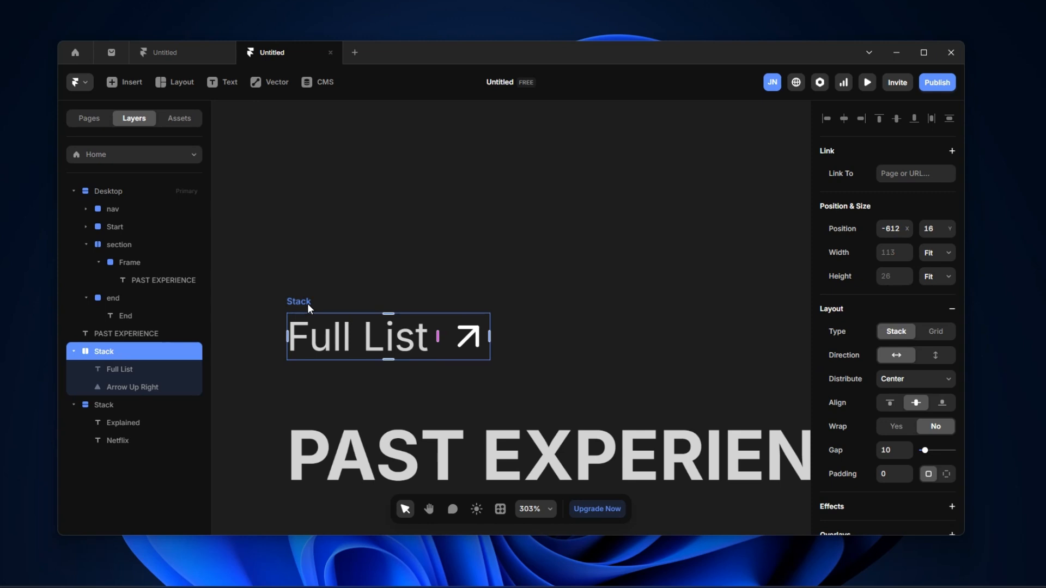
{"action": "scroll", "coordinate": [632, 290], "scroll_direction": "down", "scroll_amount": 3}
{"action": "scroll", "coordinate": [627, 303], "scroll_direction": "right", "scroll_amount": 5}
{"action": "scroll", "coordinate": [610, 327], "scroll_direction": "down", "scroll_amount": 10}
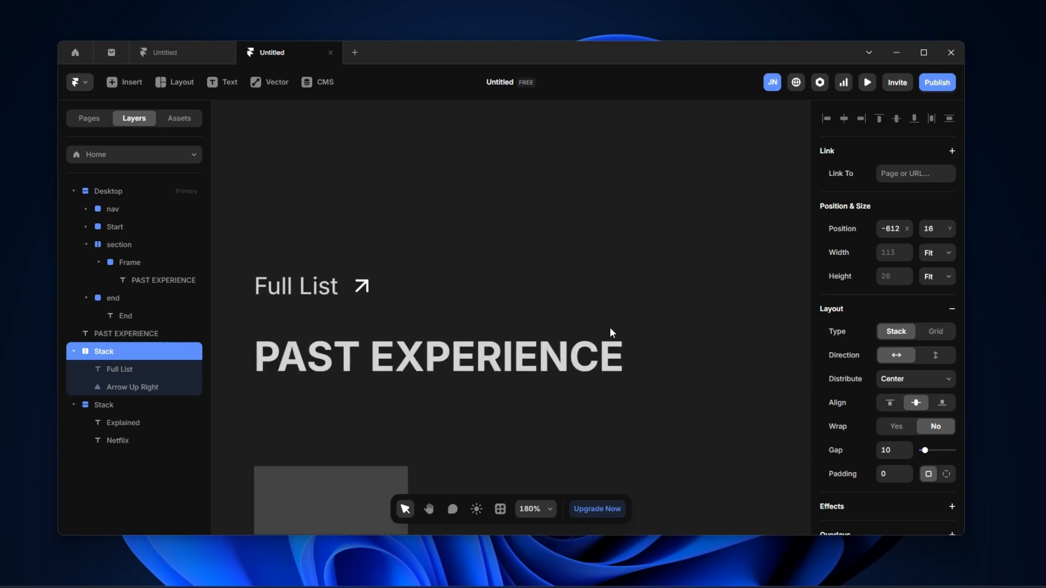
{"action": "key", "text": "h"}
{"action": "left_click_drag", "start_coordinate": [619, 263], "coordinate": [372, 131]}
{"action": "scroll", "coordinate": [466, 394], "scroll_direction": "up", "scroll_amount": 6}
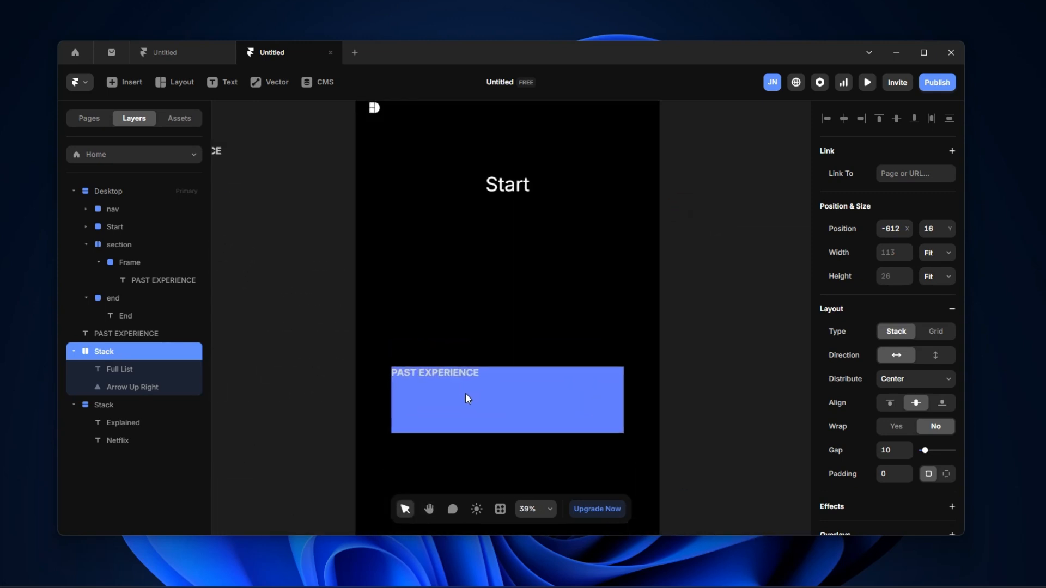
{"action": "key", "text": "v"}
{"action": "left_click", "coordinate": [501, 387]}
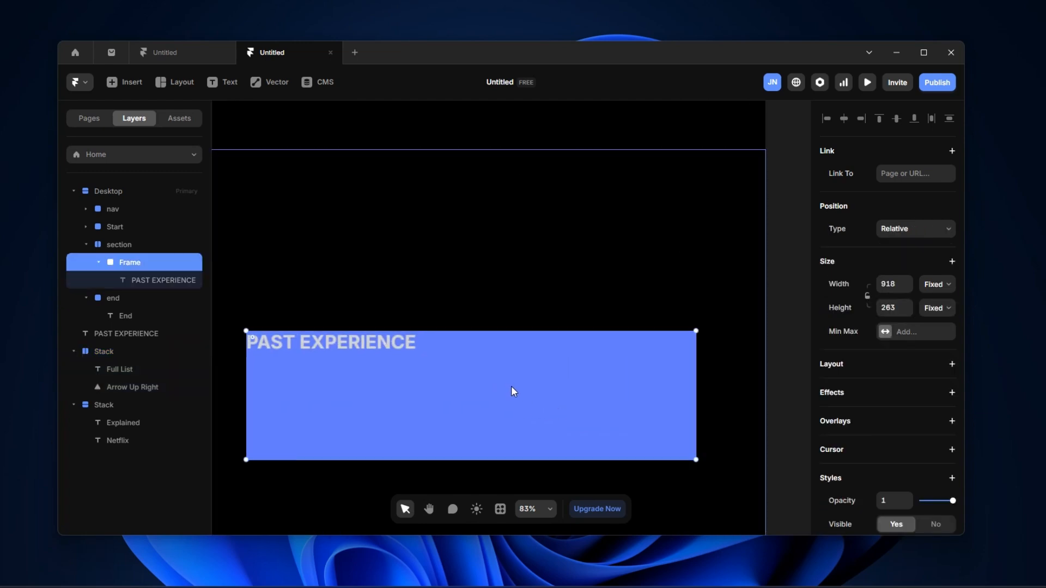
{"action": "key", "text": "ctrl+v"}
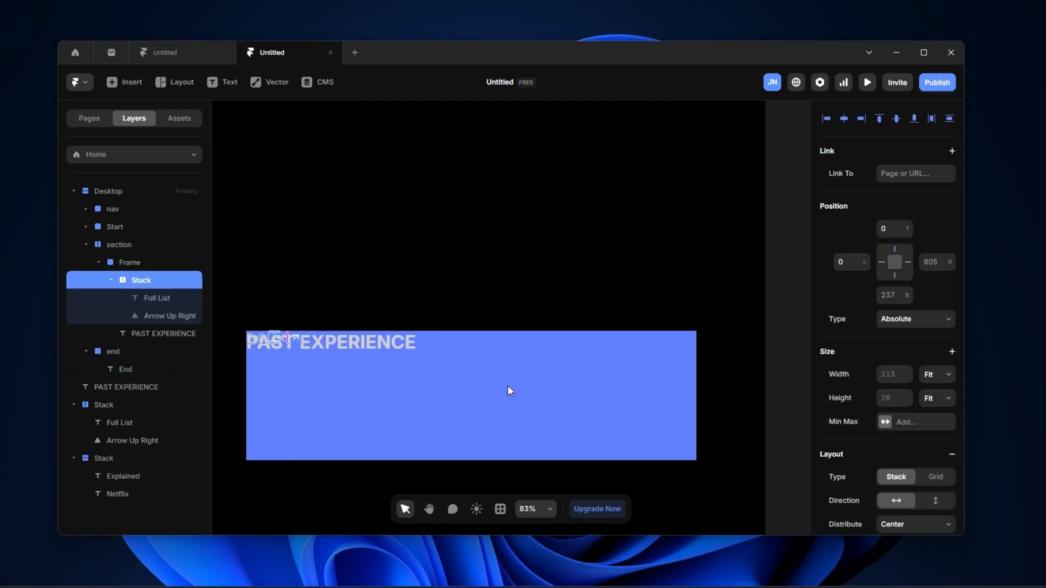
Try a stack layout on the blue frame holding PAST EXPERIENCE and Full List, and undo it
{"action": "left_click", "coordinate": [147, 263]}
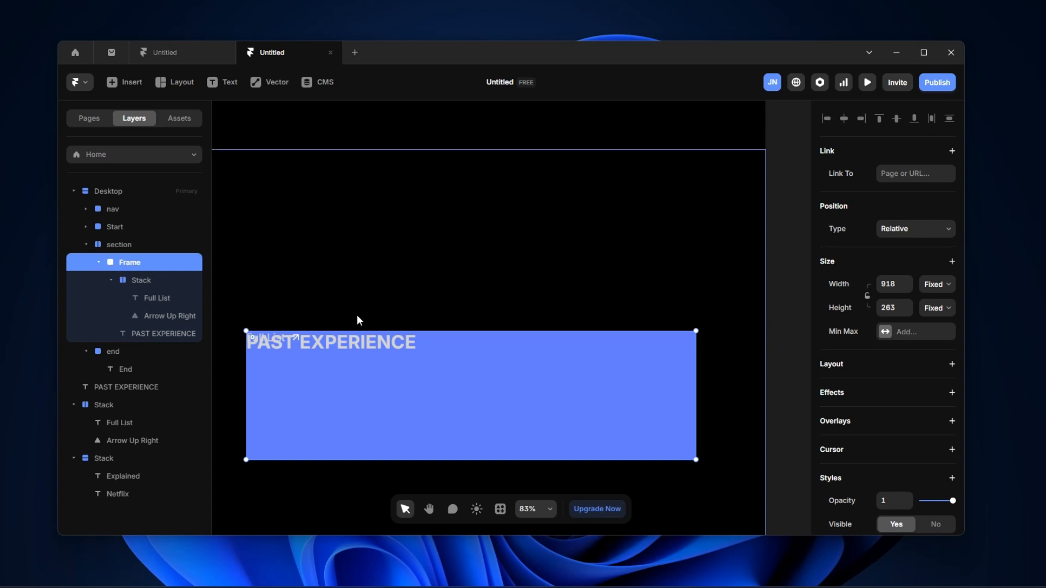
{"action": "left_click", "coordinate": [951, 365]}
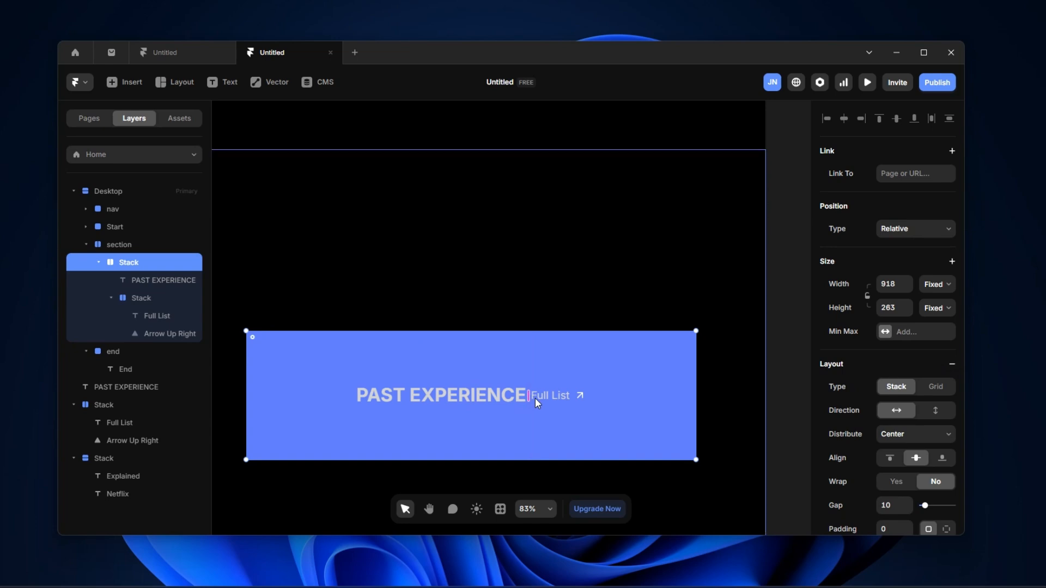
{"action": "key", "text": "ctrl+z"}
{"action": "key", "text": "ctrl+z"}
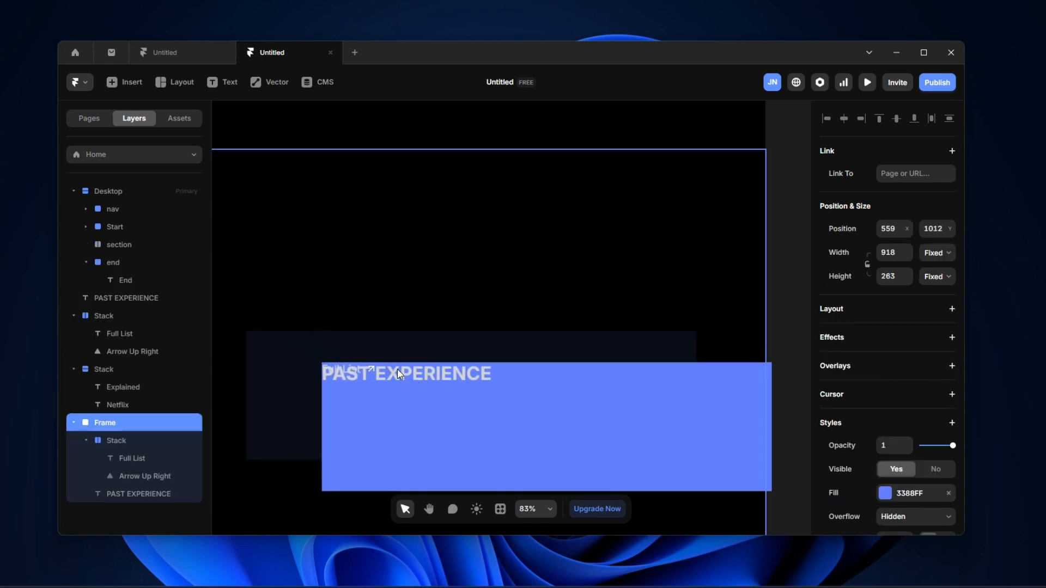
{"action": "key", "text": "ctrl+shift+z"}
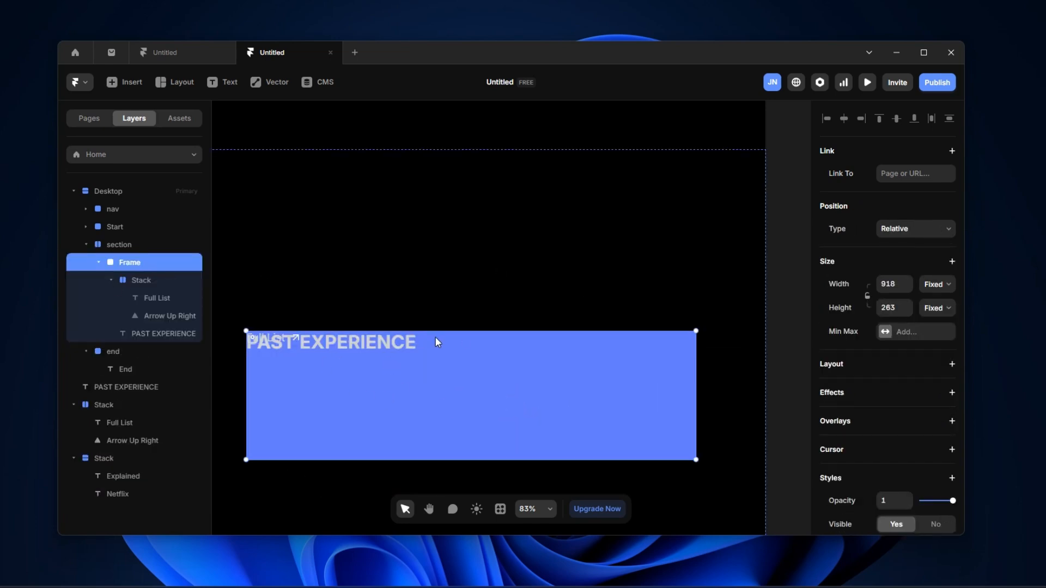
Give the blue frame a stack layout with a gap of 62 between its texts, and remove its fill
{"action": "left_click", "coordinate": [951, 364]}
{"action": "left_click_drag", "start_coordinate": [533, 401], "coordinate": [567, 411]}
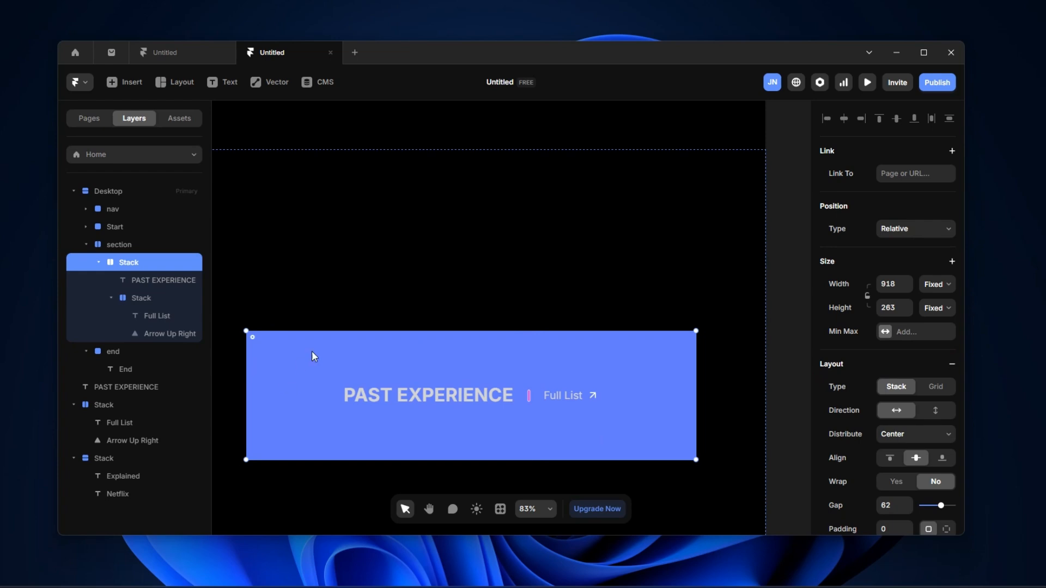
{"action": "scroll", "coordinate": [920, 463], "scroll_direction": "down", "scroll_amount": 5}
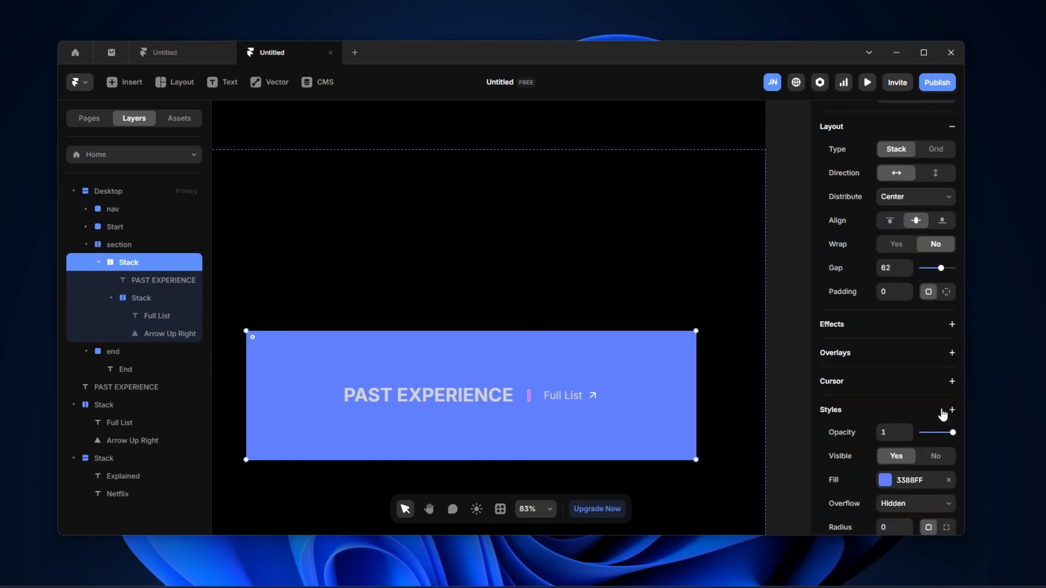
{"action": "left_click", "coordinate": [946, 480]}
{"action": "scroll", "coordinate": [579, 408], "scroll_direction": "down", "scroll_amount": 1}
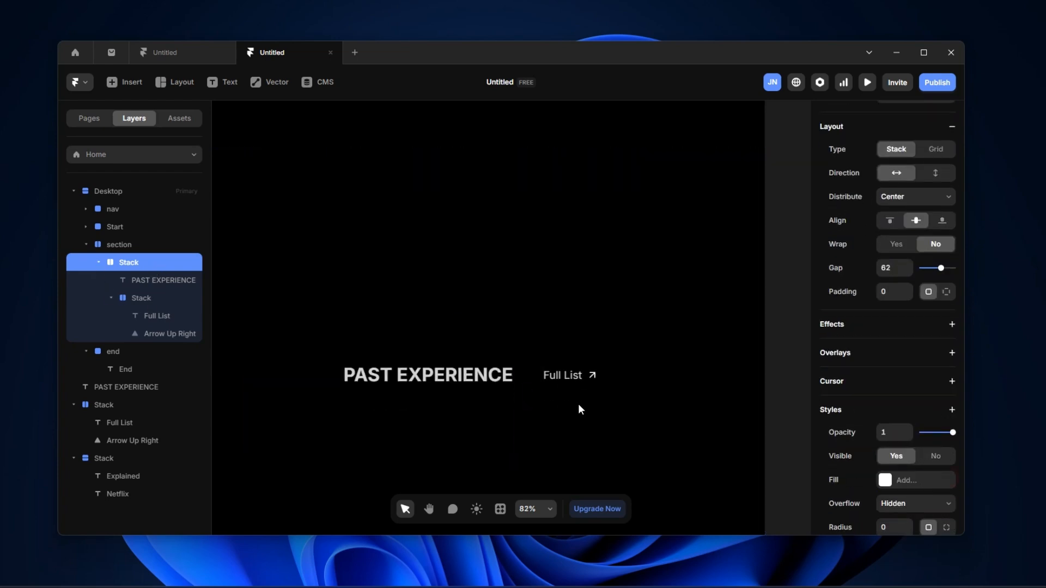
Set the height of the stack holding PAST EXPERIENCE and Full List to Fit
{"action": "scroll", "coordinate": [910, 463], "scroll_direction": "down", "scroll_amount": 2}
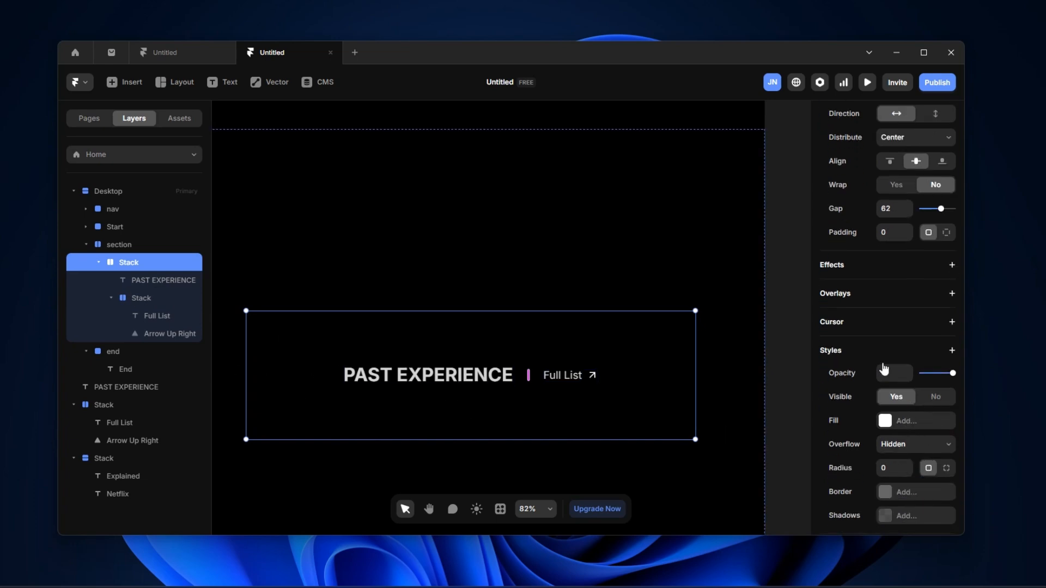
{"action": "scroll", "coordinate": [904, 261], "scroll_direction": "up", "scroll_amount": 5}
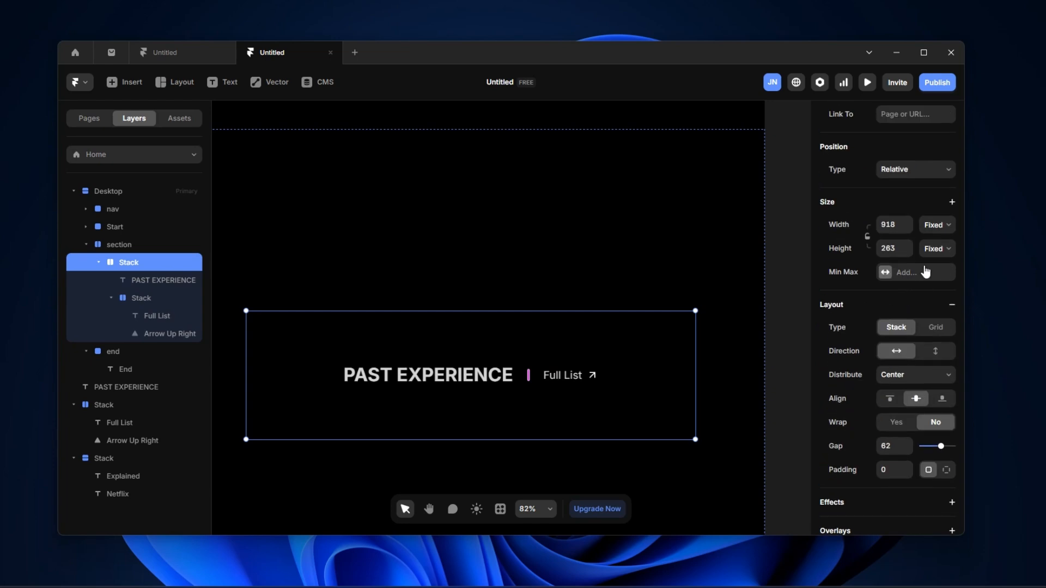
{"action": "left_click", "coordinate": [937, 248]}
{"action": "left_click", "coordinate": [941, 308]}
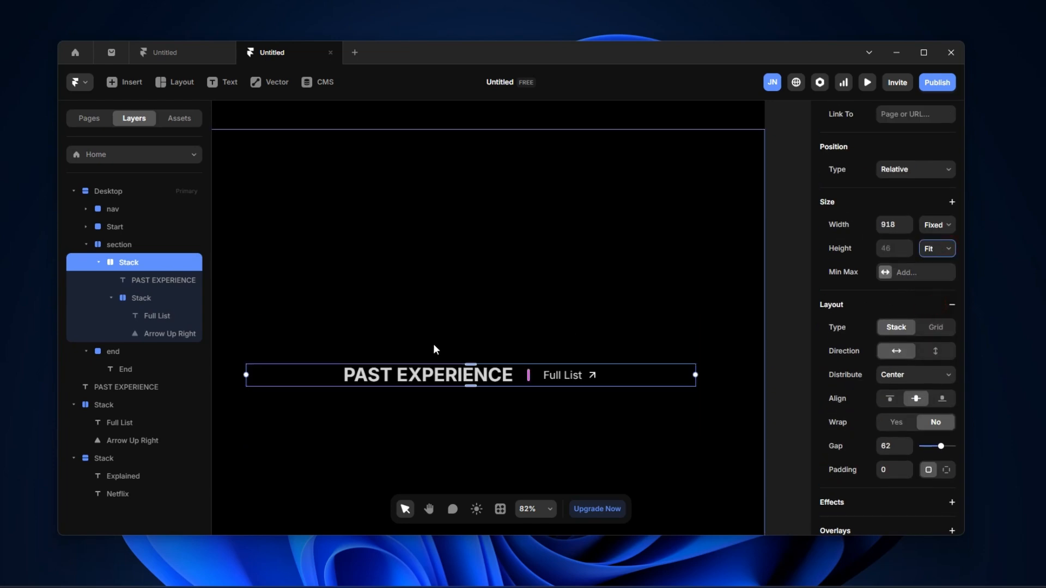
{"action": "scroll", "coordinate": [537, 383], "scroll_direction": "down", "scroll_amount": 2}
{"action": "scroll", "coordinate": [537, 386], "scroll_direction": "up", "scroll_amount": 1}
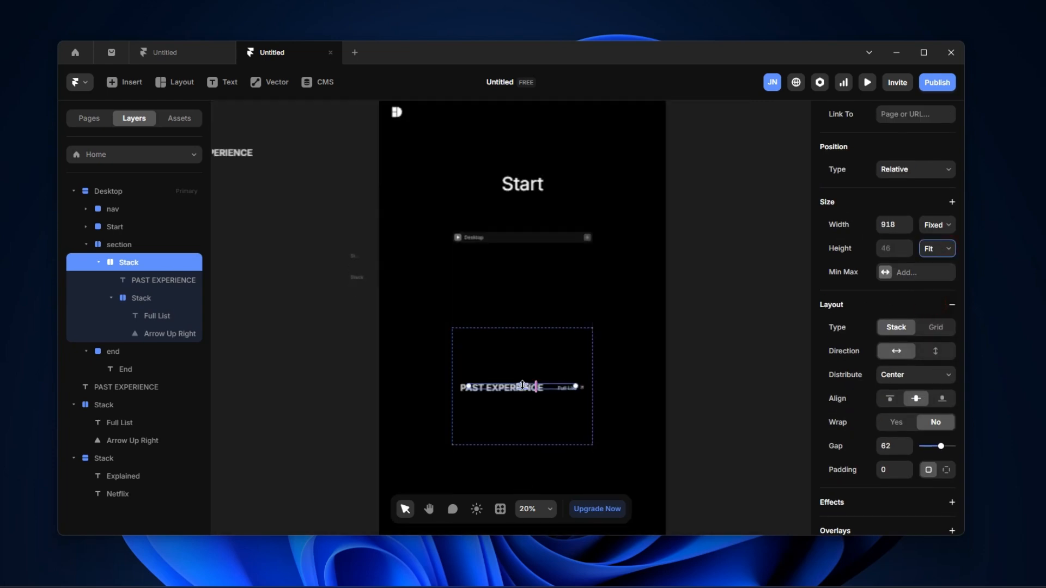
{"action": "scroll", "coordinate": [533, 389], "scroll_direction": "up", "scroll_amount": 1}
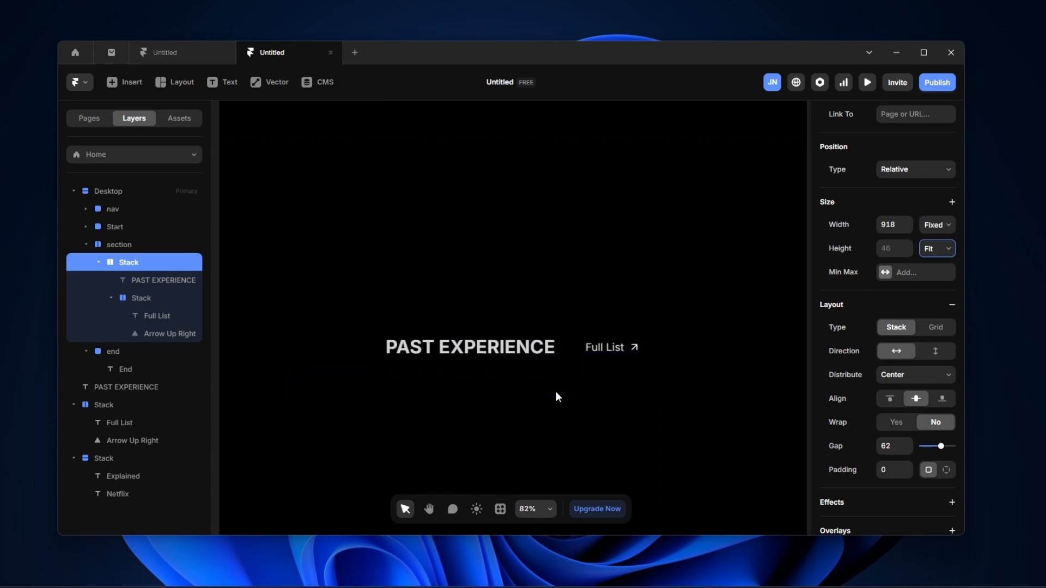
Set the section's stack layout to distribute from Start in the vertical direction
{"action": "scroll", "coordinate": [554, 392], "scroll_direction": "down", "scroll_amount": 2}
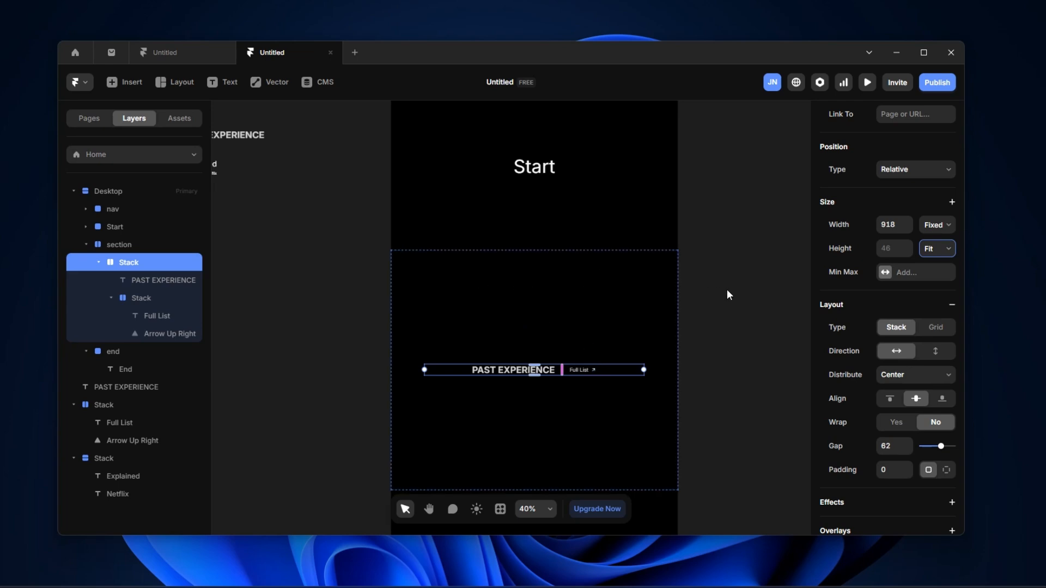
{"action": "left_click", "coordinate": [163, 247]}
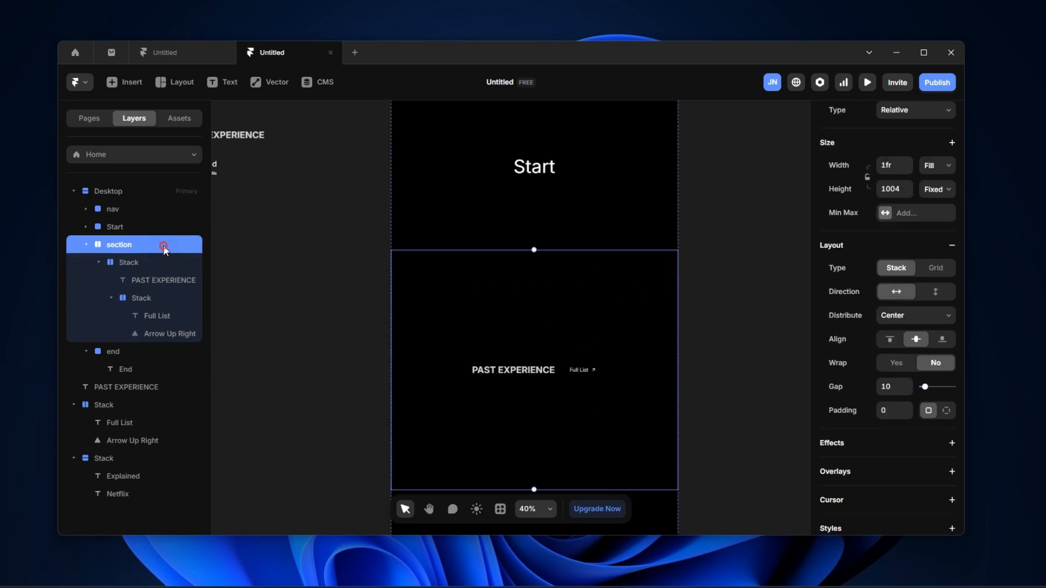
{"action": "left_click", "coordinate": [920, 317]}
{"action": "left_click", "coordinate": [917, 335]}
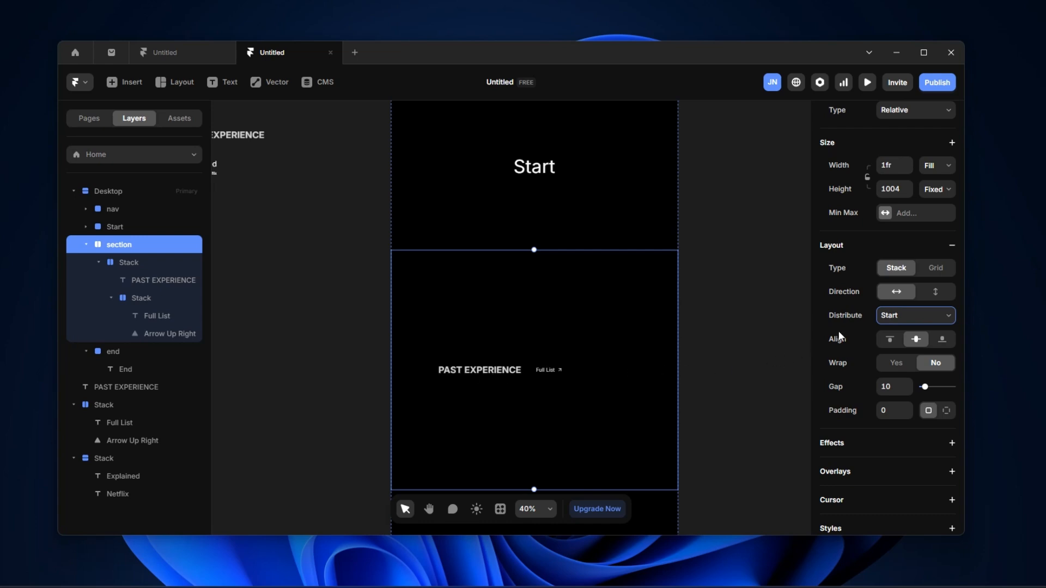
{"action": "left_click", "coordinate": [936, 292]}
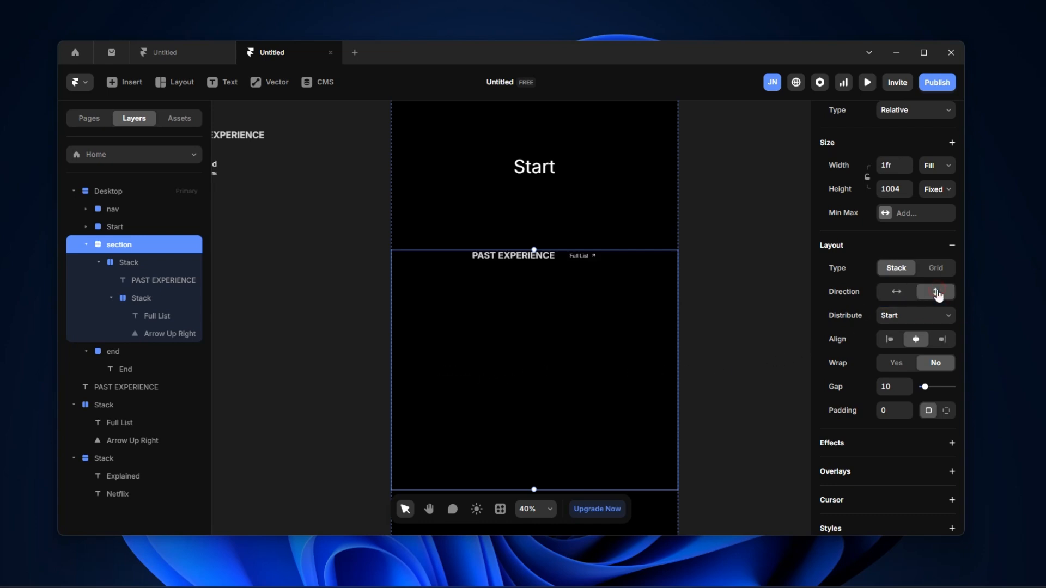
{"action": "scroll", "coordinate": [570, 327], "scroll_direction": "up", "scroll_amount": 1}
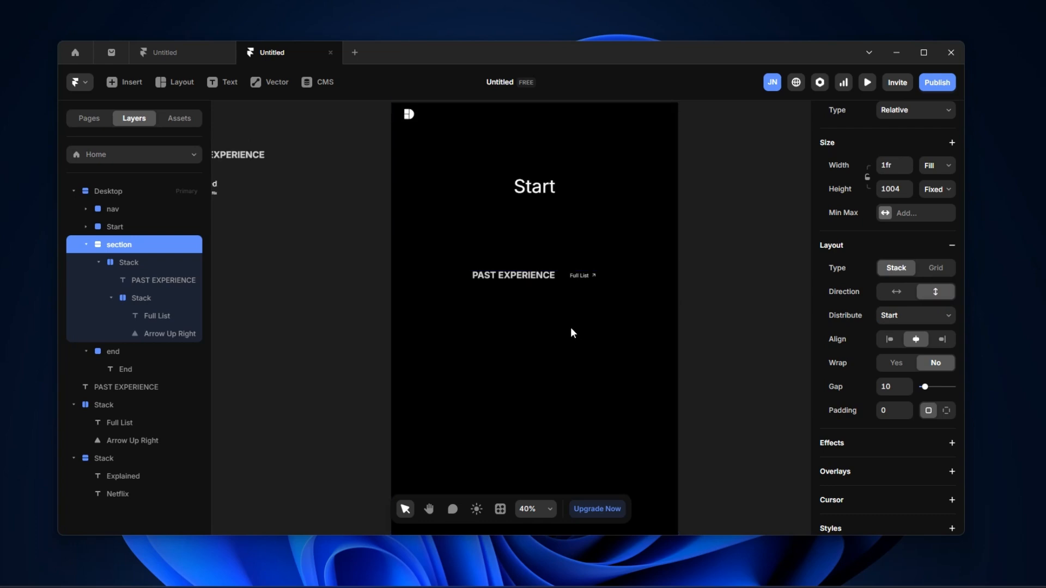
{"action": "scroll", "coordinate": [535, 318], "scroll_direction": "up", "scroll_amount": 2}
{"action": "scroll", "coordinate": [526, 304], "scroll_direction": "down", "scroll_amount": 2}
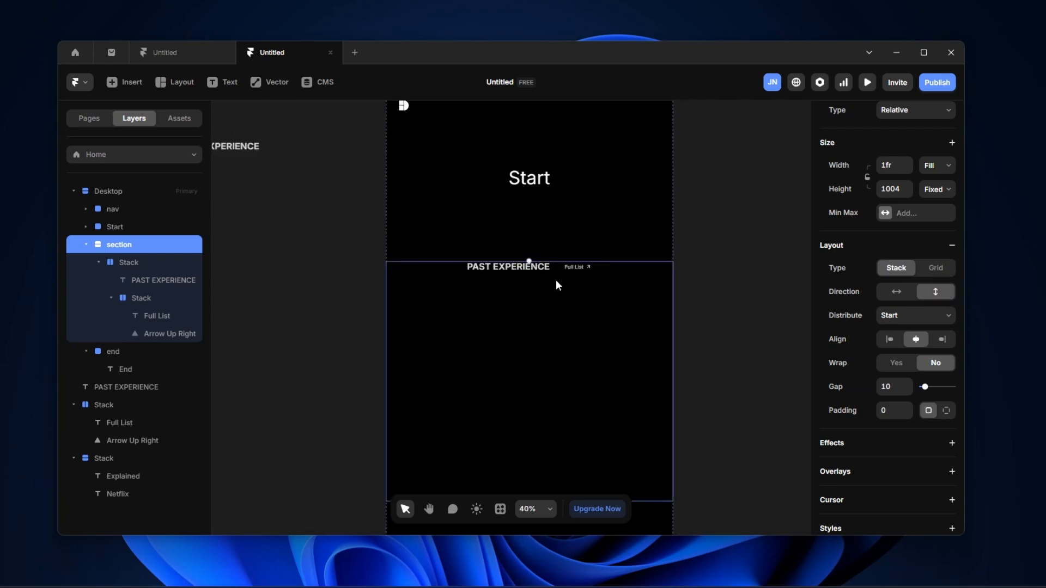
Rename the stack holding PAST EXPERIENCE and Full List as "text container"
{"action": "left_click", "coordinate": [153, 264]}
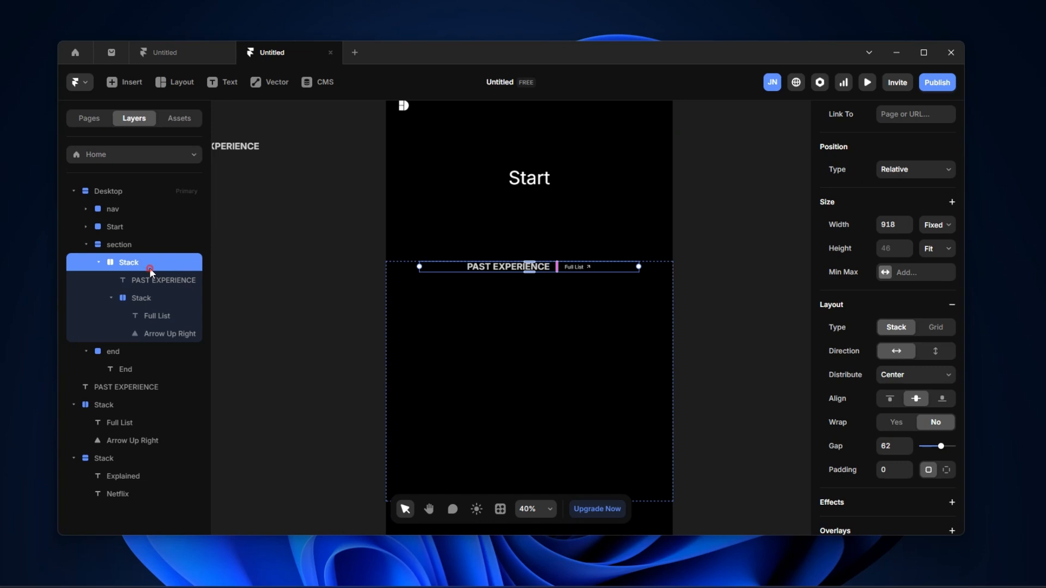
{"action": "double_click", "coordinate": [159, 269]}
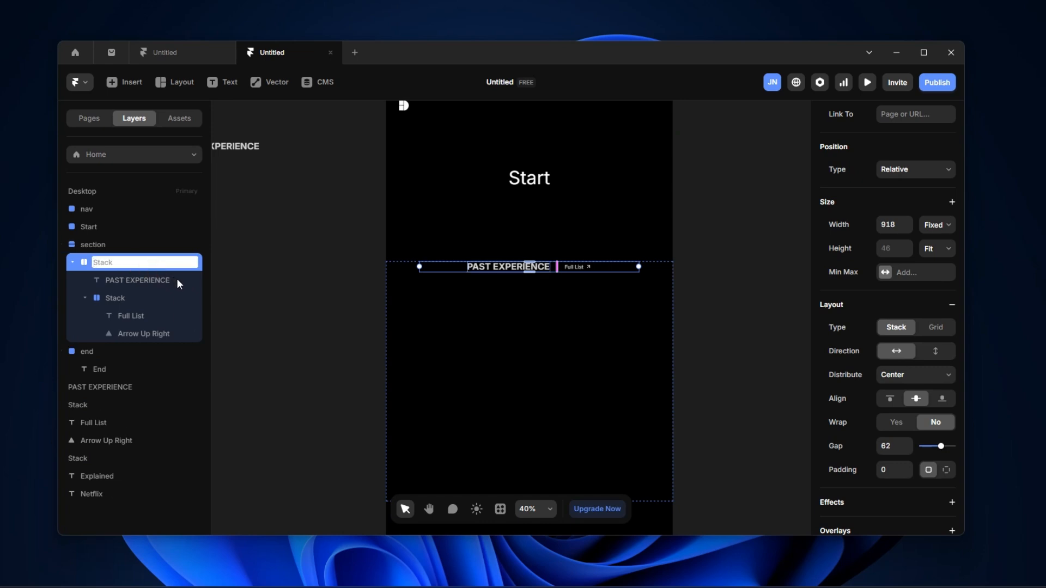
{"action": "type", "text": "text container"}
{"action": "key", "text": "Return"}
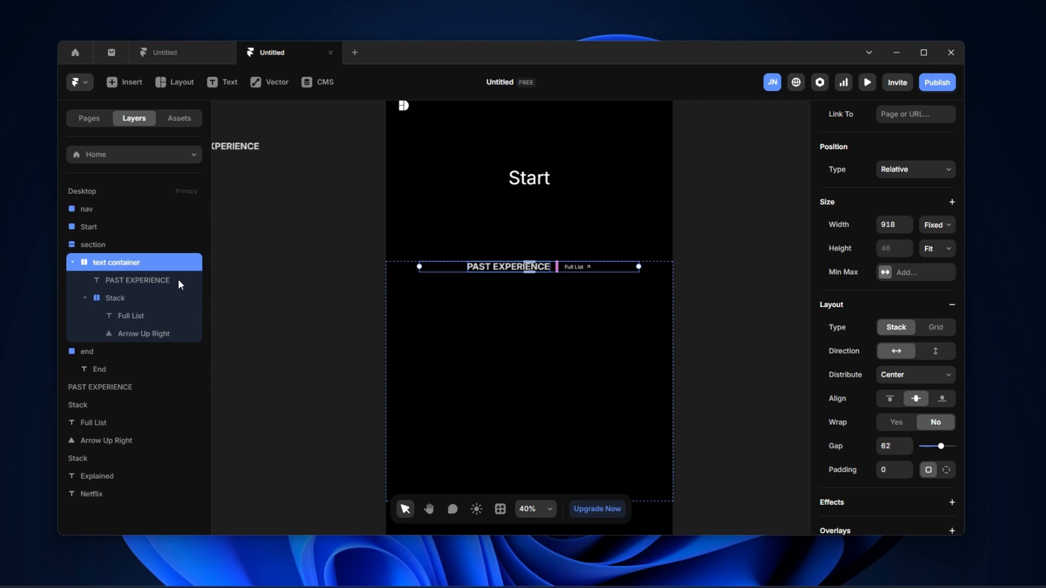
Set the text container's stack distribution to Space Between
{"action": "left_click", "coordinate": [894, 380]}
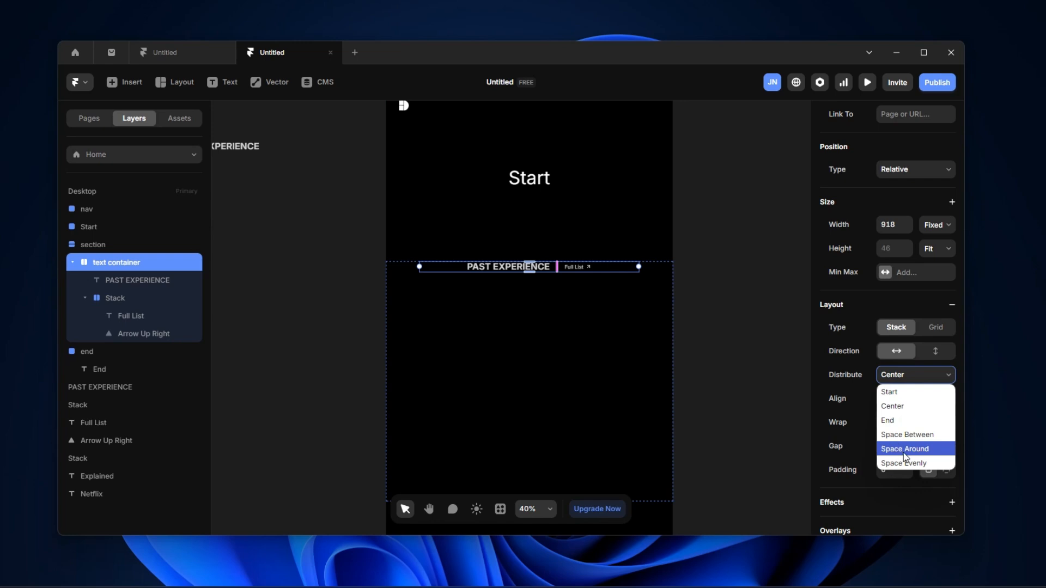
{"action": "left_click", "coordinate": [915, 435]}
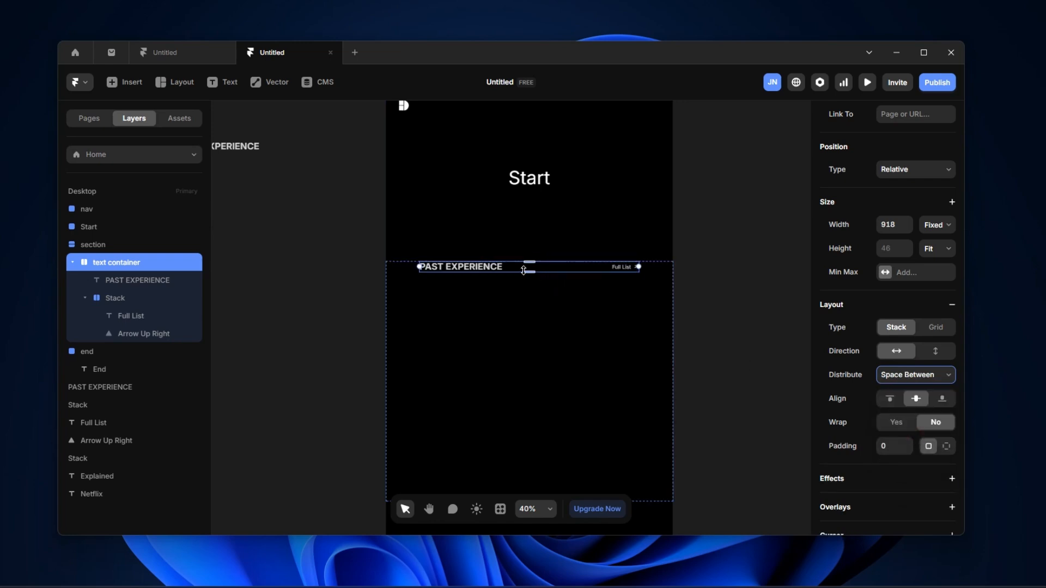
{"action": "scroll", "coordinate": [523, 271], "scroll_direction": "up", "scroll_amount": 5}
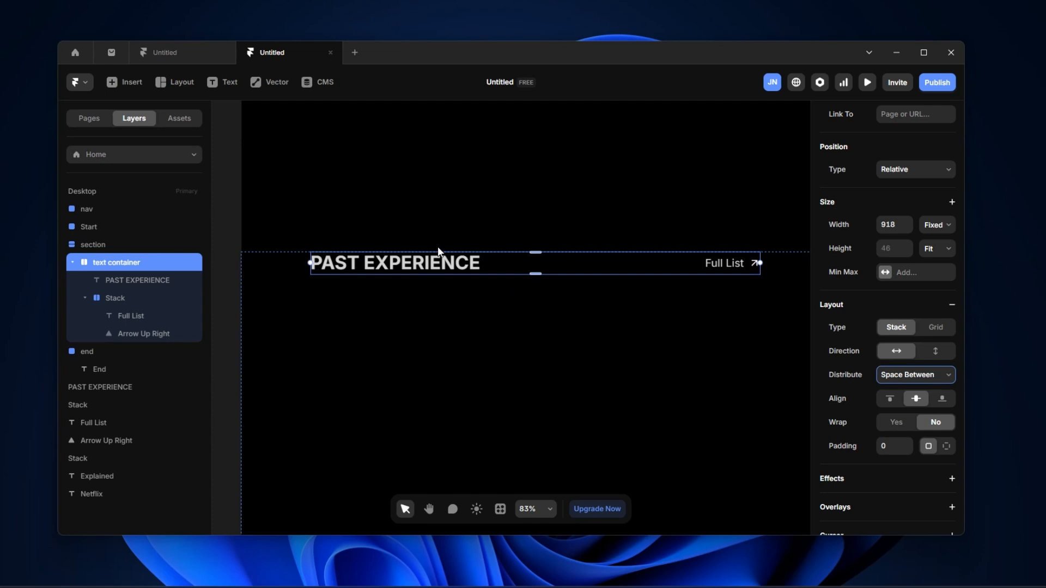
Set the text container's width to Fill
{"action": "scroll", "coordinate": [915, 294], "scroll_direction": "up", "scroll_amount": 1}
{"action": "left_click", "coordinate": [925, 287]}
{"action": "left_click", "coordinate": [930, 334]}
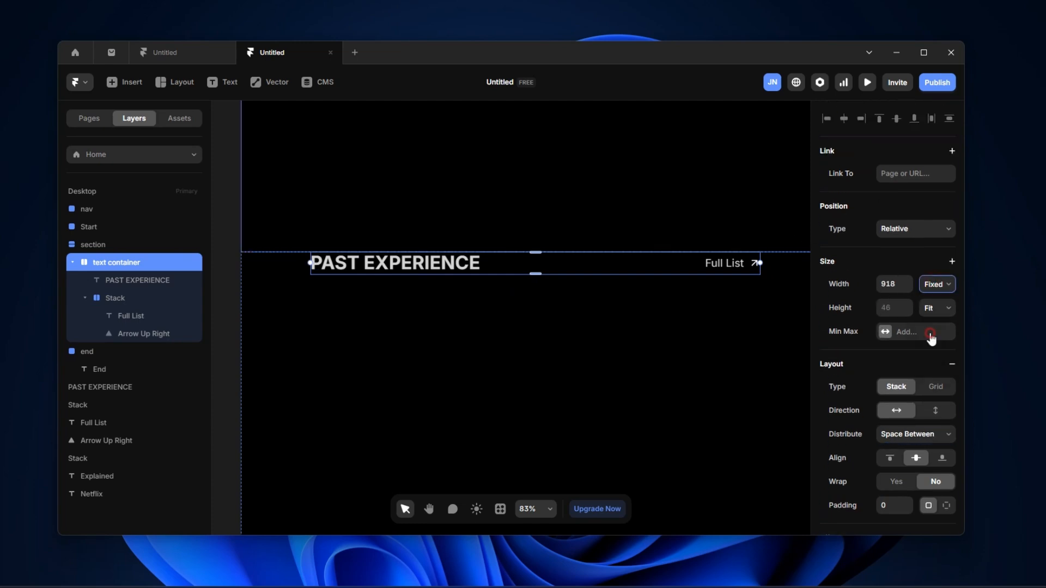
{"action": "scroll", "coordinate": [642, 312], "scroll_direction": "down", "scroll_amount": 5}
{"action": "scroll", "coordinate": [663, 297], "scroll_direction": "up", "scroll_amount": 1}
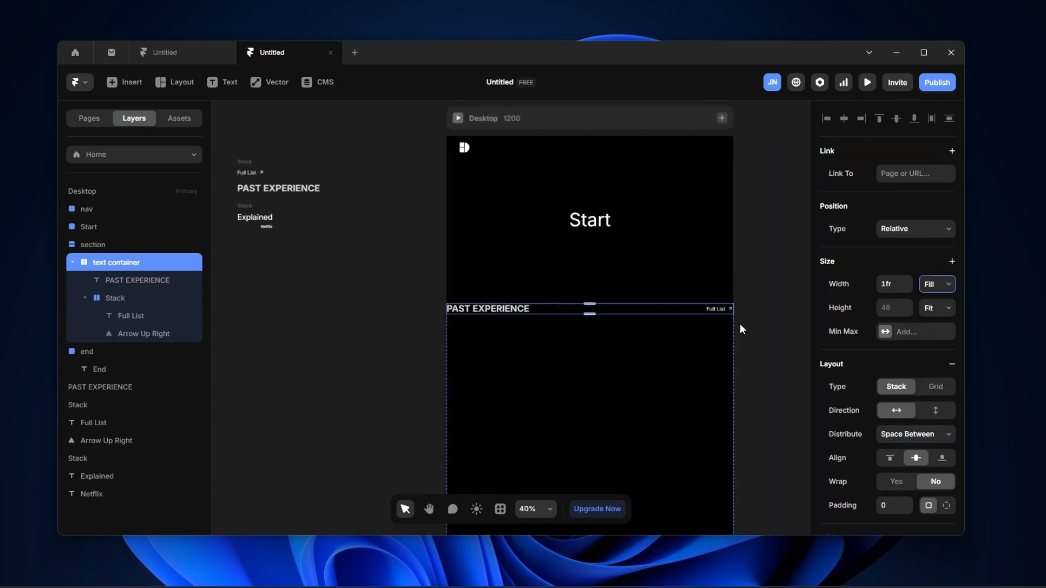
{"action": "scroll", "coordinate": [739, 324], "scroll_direction": "up", "scroll_amount": 5}
{"action": "scroll", "coordinate": [636, 306], "scroll_direction": "down", "scroll_amount": 5}
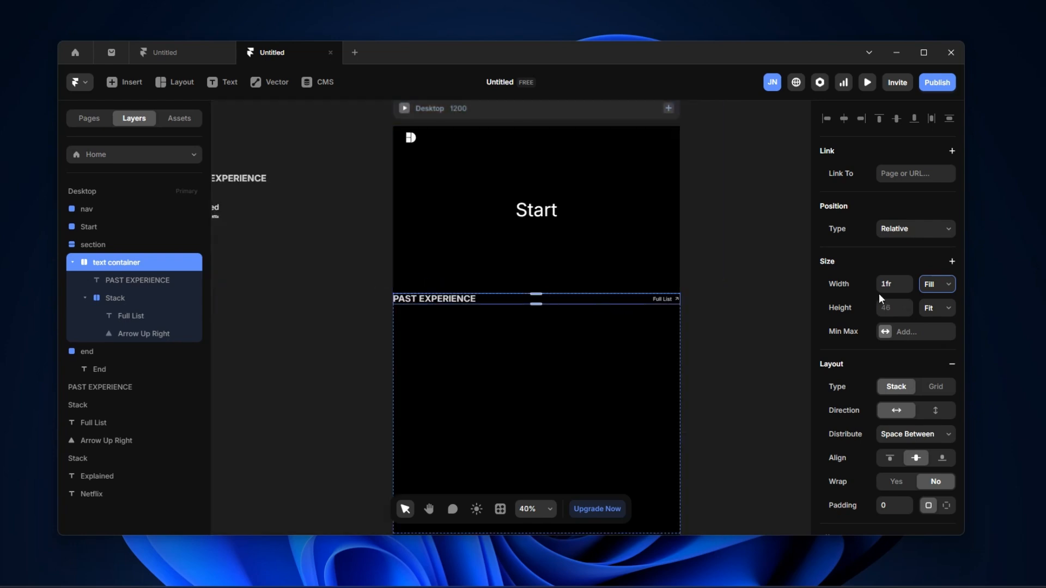
Add a fixed max width of 1000 to the text container
{"action": "left_click", "coordinate": [899, 332]}
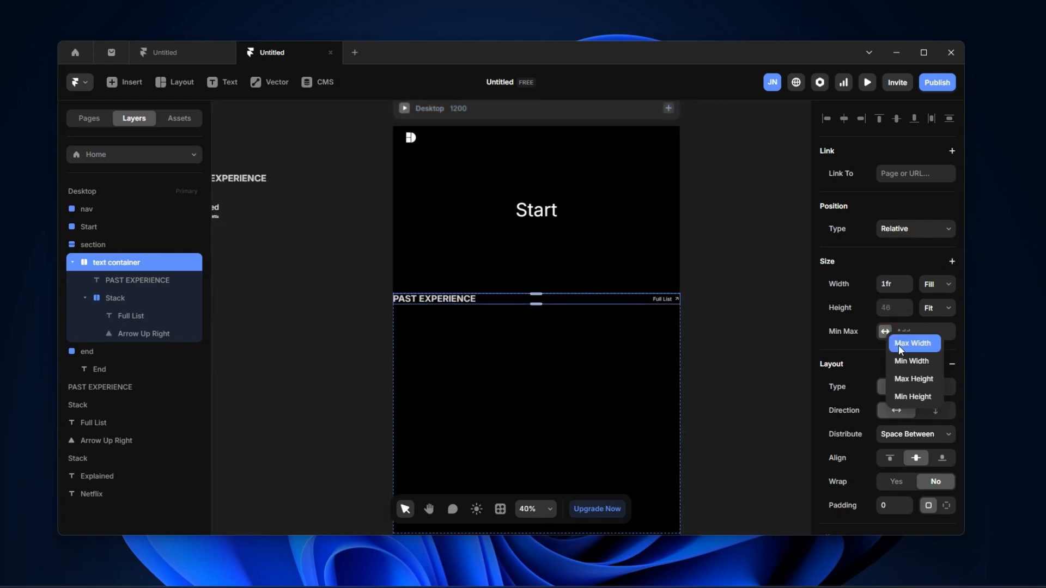
{"action": "left_click", "coordinate": [906, 348]}
{"action": "left_click", "coordinate": [937, 332]}
{"action": "left_click", "coordinate": [936, 360]}
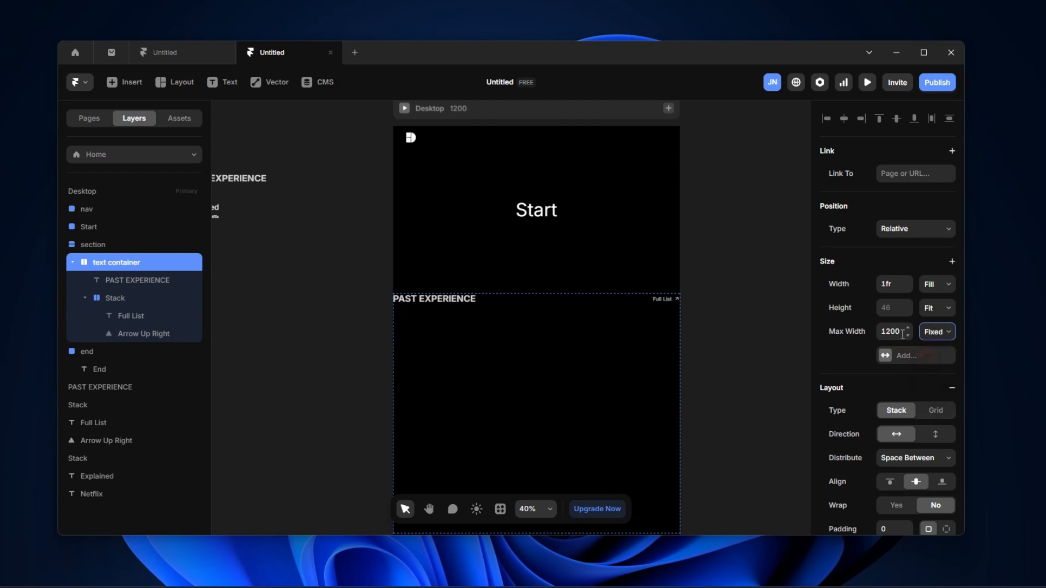
{"action": "left_click", "coordinate": [890, 330]}
{"action": "type", "text": "10"}
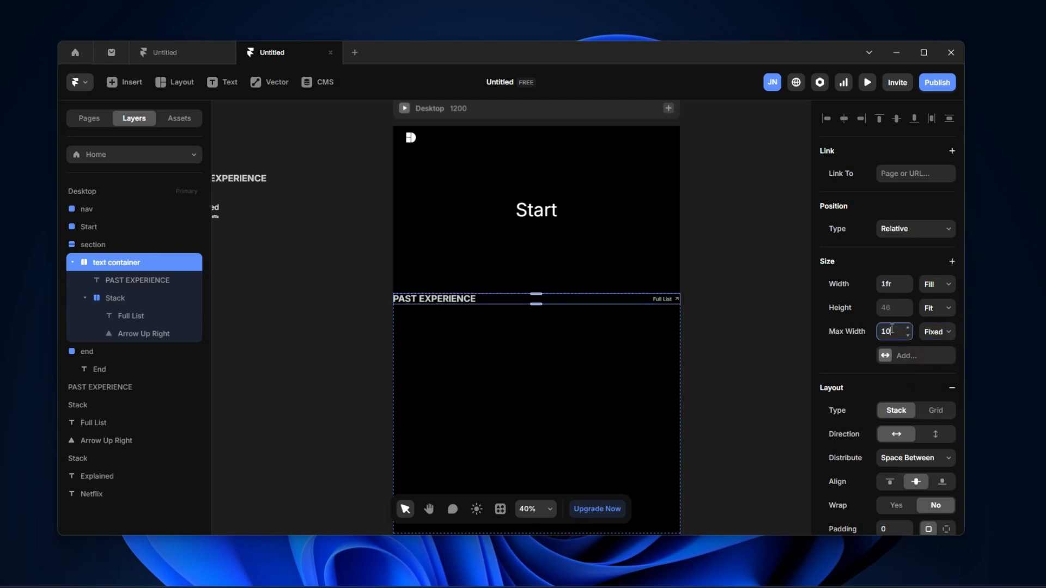
{"action": "key", "text": "Return"}
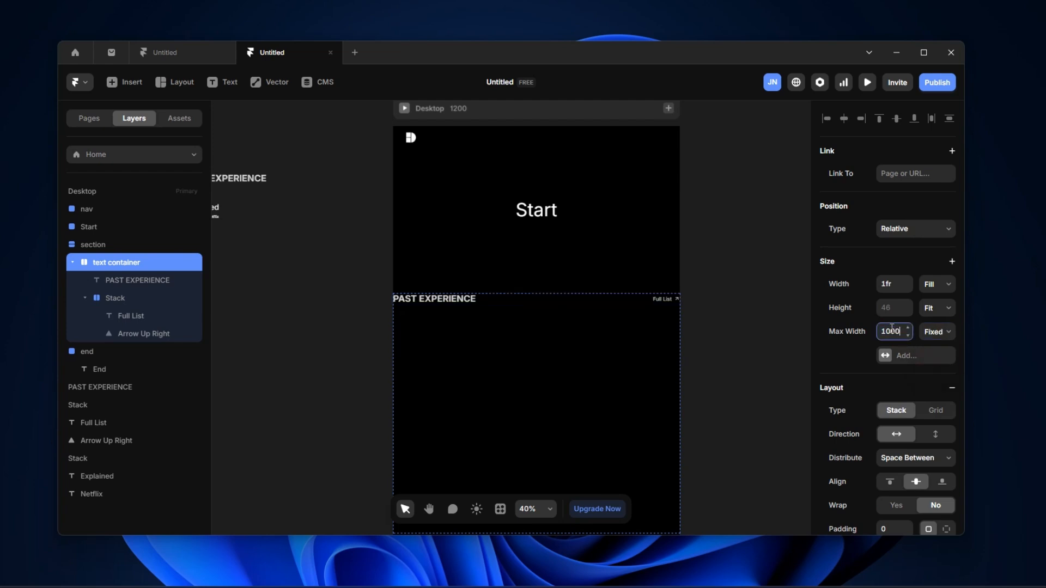
{"action": "scroll", "coordinate": [537, 322], "scroll_direction": "up", "scroll_amount": 3}
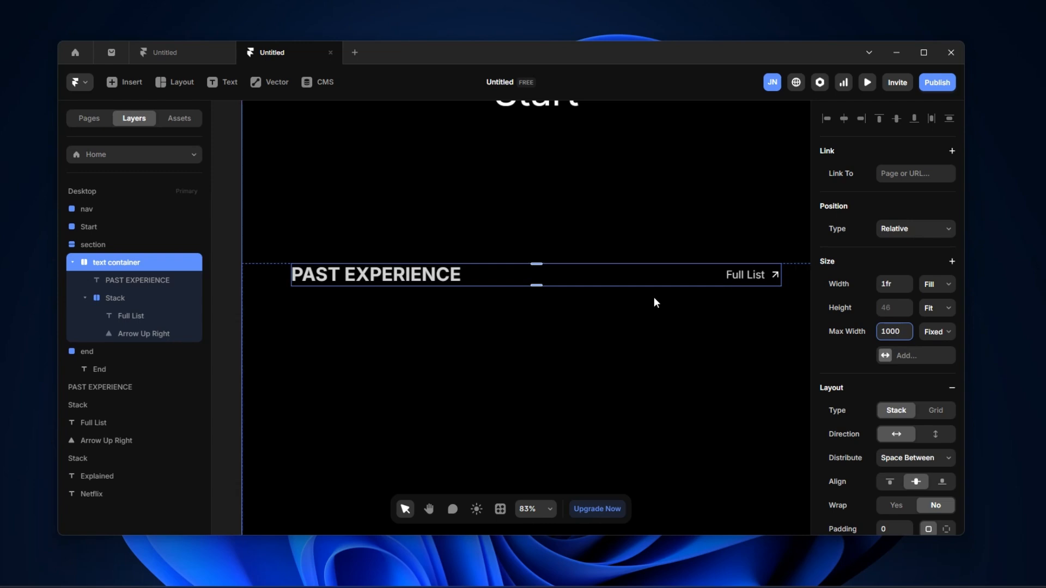
{"action": "scroll", "coordinate": [655, 298], "scroll_direction": "down", "scroll_amount": 3}
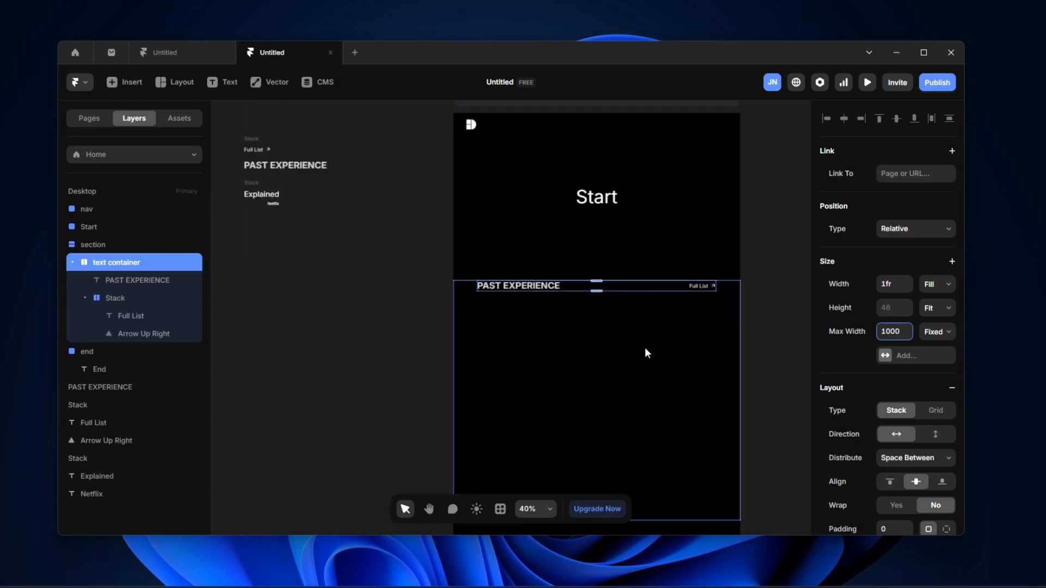
Draw a frame about 947 by 614 inside the section and place it below the text container
{"action": "left_click", "coordinate": [593, 350]}
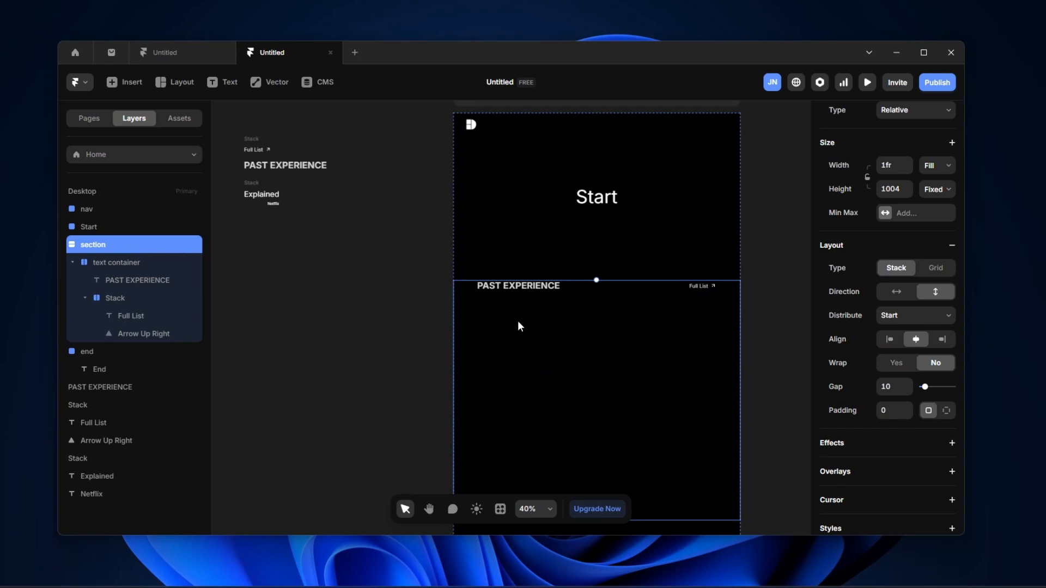
{"action": "key", "text": "f"}
{"action": "left_click_drag", "start_coordinate": [499, 339], "coordinate": [726, 487]}
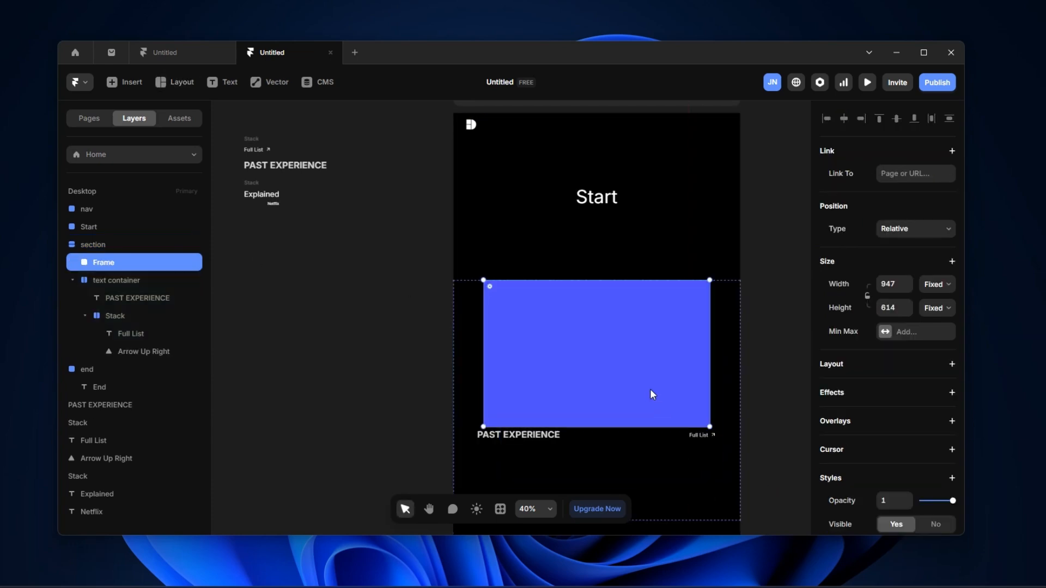
{"action": "left_click_drag", "start_coordinate": [604, 318], "coordinate": [624, 342]}
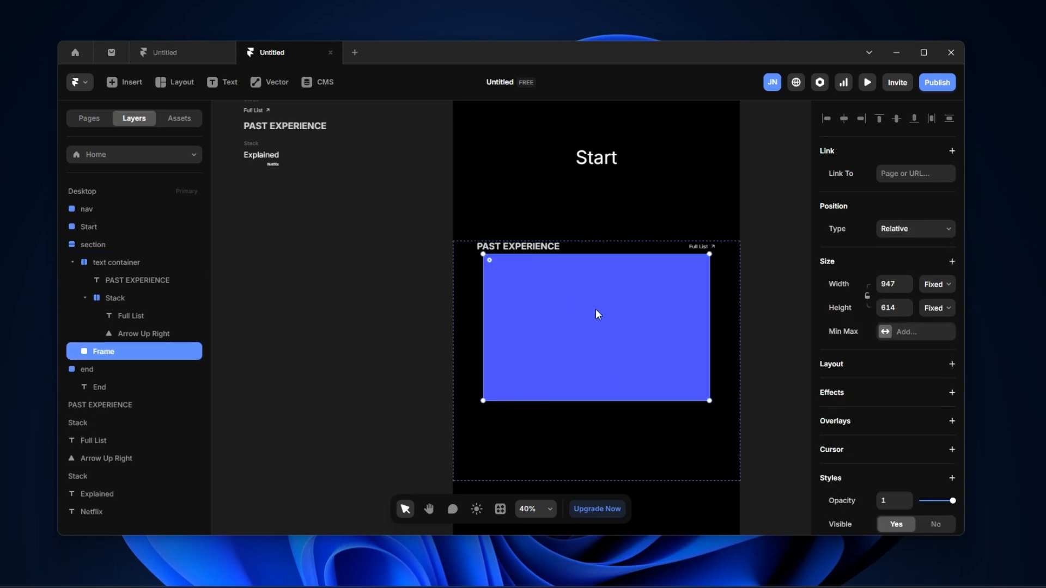
Set the blue frame's width to Fill with a fixed max width of 1000
{"action": "left_click", "coordinate": [942, 287]}
{"action": "left_click", "coordinate": [945, 327]}
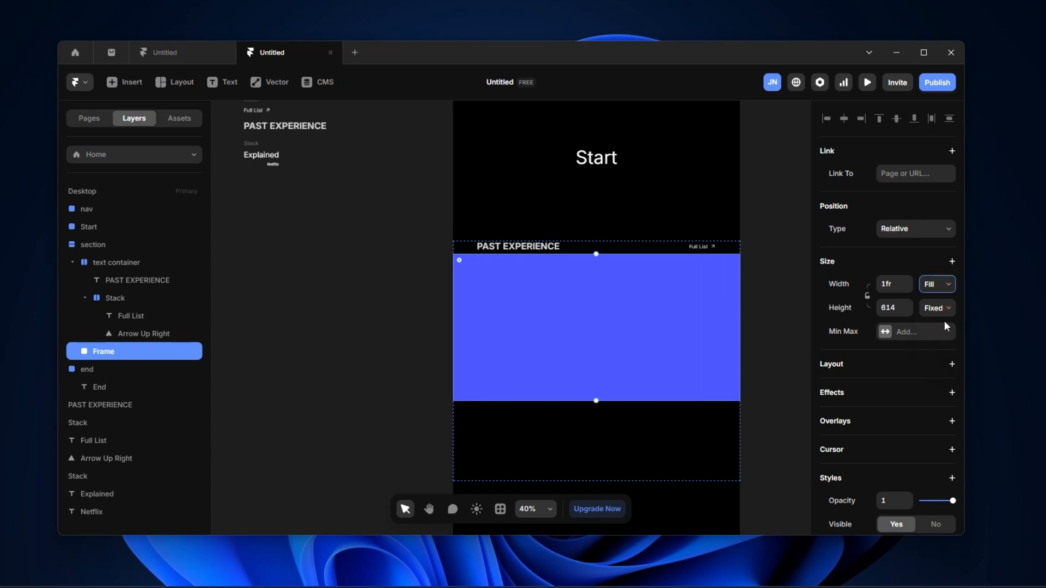
{"action": "left_click", "coordinate": [891, 309]}
{"action": "left_click", "coordinate": [898, 334]}
{"action": "left_click", "coordinate": [924, 358]}
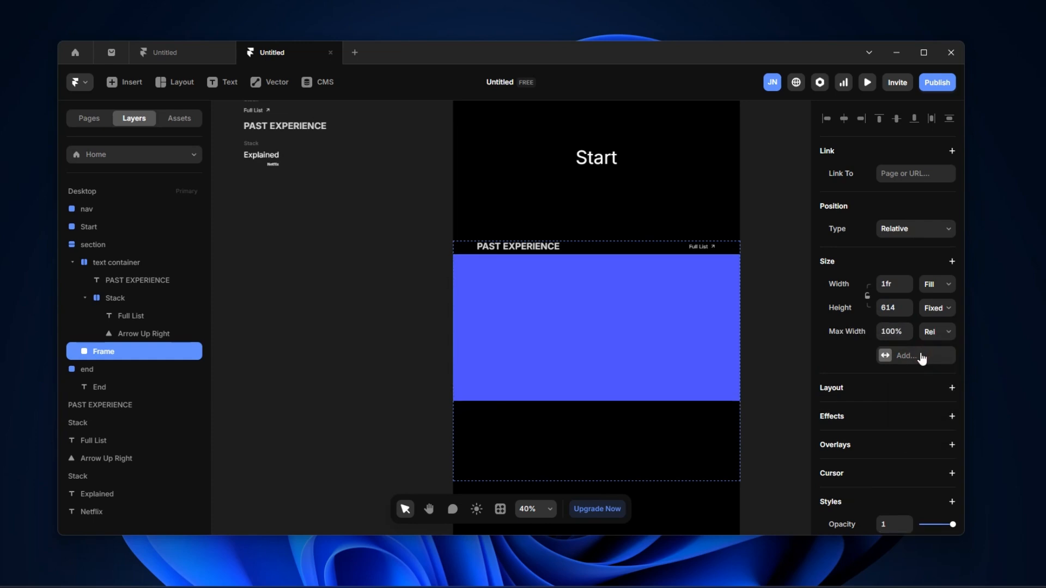
{"action": "left_click", "coordinate": [927, 332]}
{"action": "left_click", "coordinate": [933, 363]}
{"action": "left_click", "coordinate": [888, 331]}
{"action": "type", "text": "1000"}
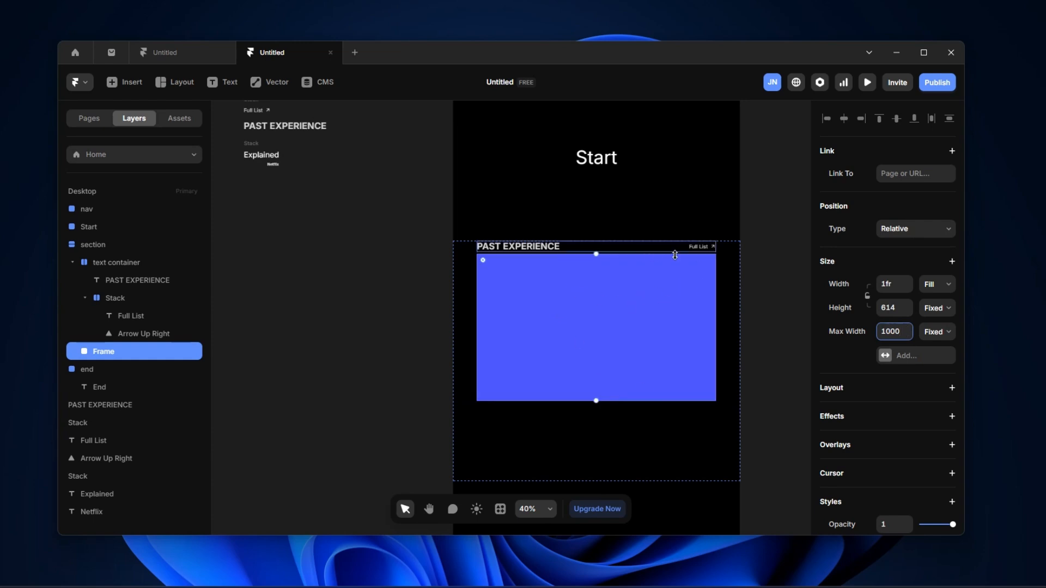
Set the gap of the section's stack layout to 40
{"action": "left_click", "coordinate": [729, 268]}
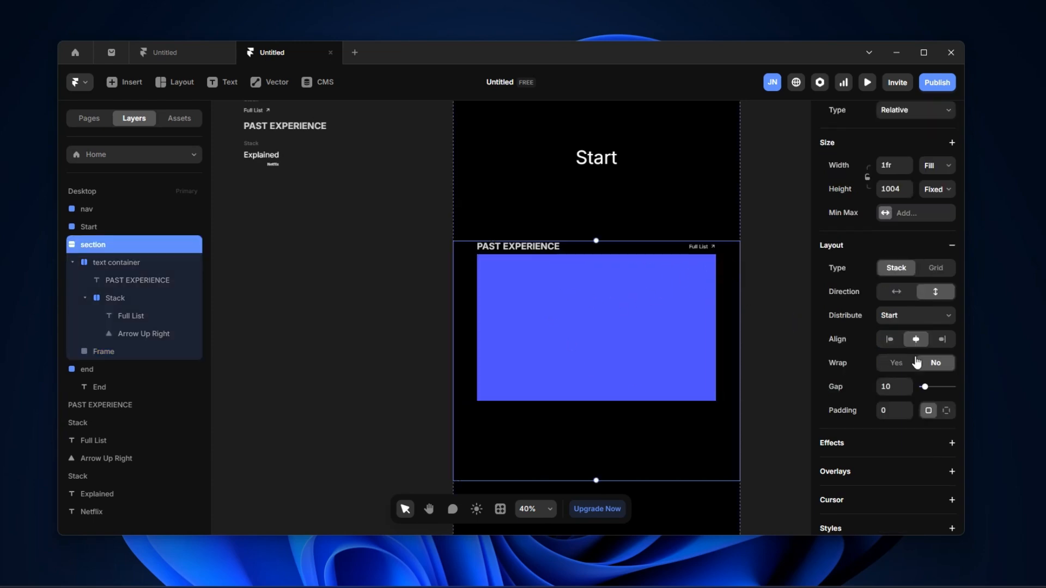
{"action": "left_click", "coordinate": [896, 386]}
{"action": "key", "text": "Return"}
{"action": "scroll", "coordinate": [605, 257], "scroll_direction": "up", "scroll_amount": 5}
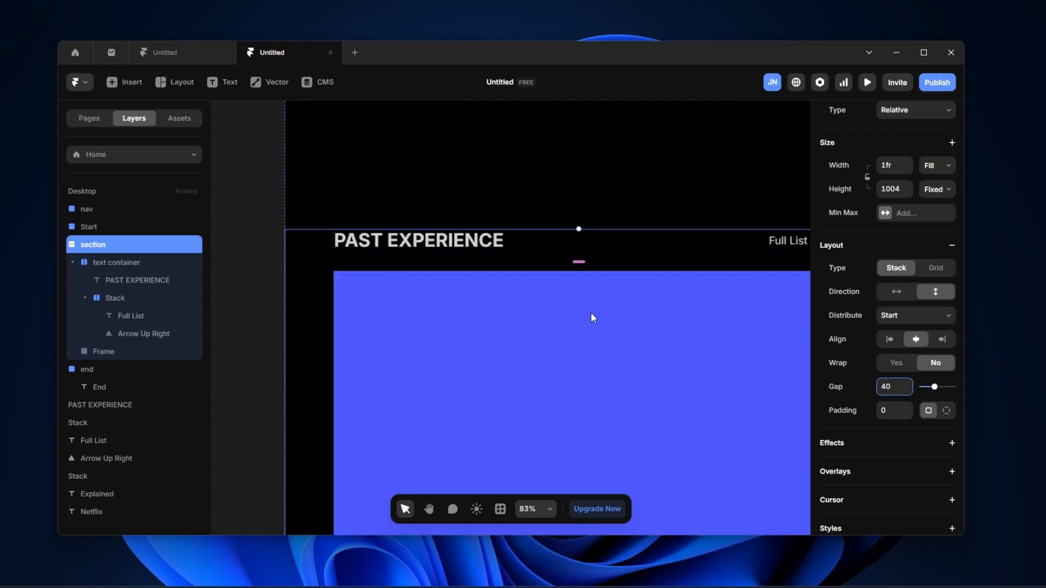
{"action": "scroll", "coordinate": [623, 332], "scroll_direction": "down", "scroll_amount": 6}
{"action": "scroll", "coordinate": [646, 339], "scroll_direction": "up", "scroll_amount": 3}
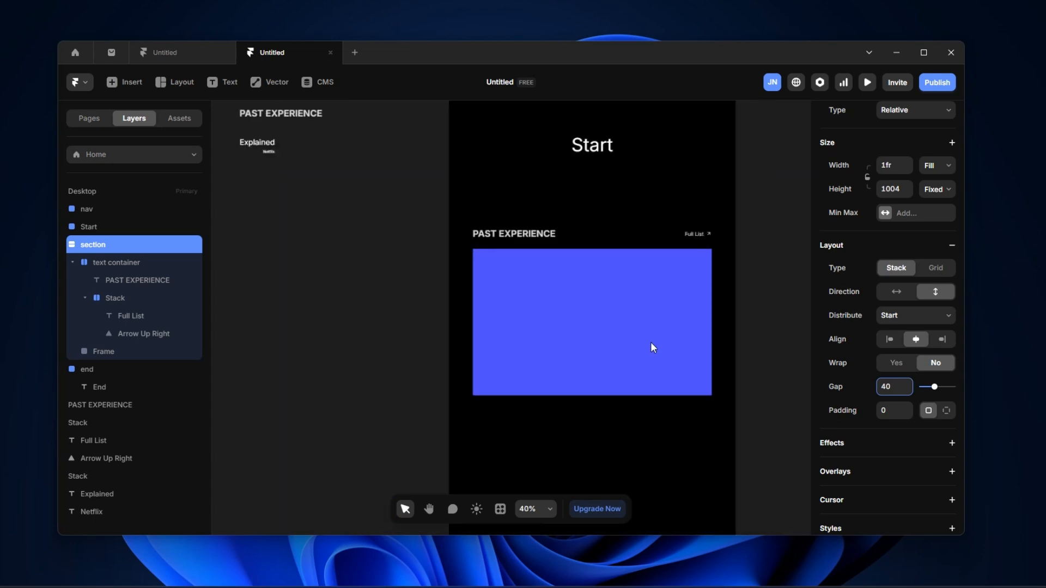
Stretch the blue frame's lower edge downward to a height of about 776
{"action": "left_click", "coordinate": [614, 353]}
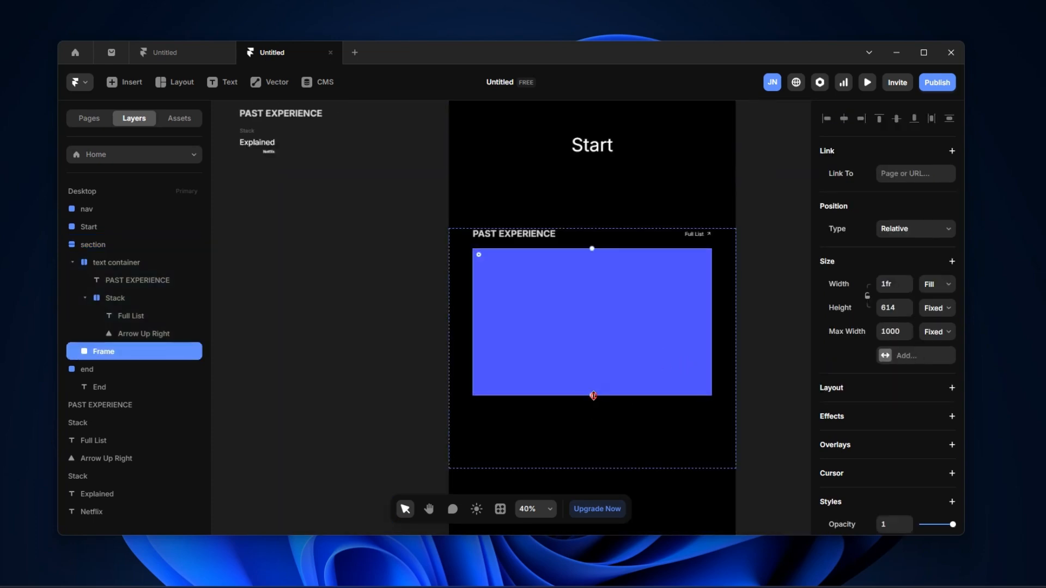
{"action": "left_click_drag", "start_coordinate": [593, 395], "coordinate": [609, 434]}
{"action": "scroll", "coordinate": [626, 382], "scroll_direction": "up", "scroll_amount": 2}
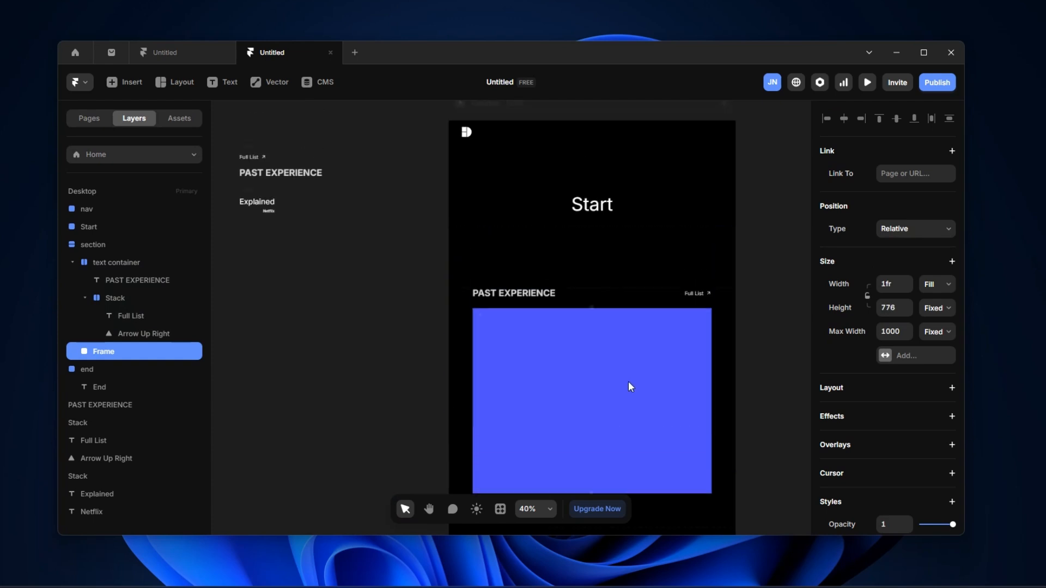
{"action": "scroll", "coordinate": [629, 382], "scroll_direction": "down", "scroll_amount": 1}
{"action": "scroll", "coordinate": [656, 312], "scroll_direction": "up", "scroll_amount": 1}
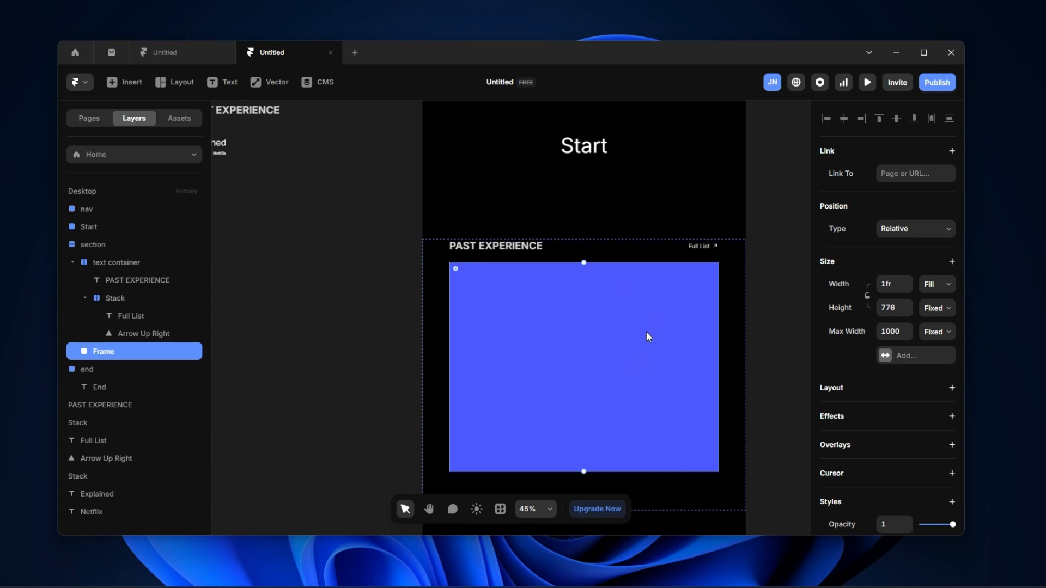
{"action": "scroll", "coordinate": [646, 334], "scroll_direction": "right", "scroll_amount": 1}
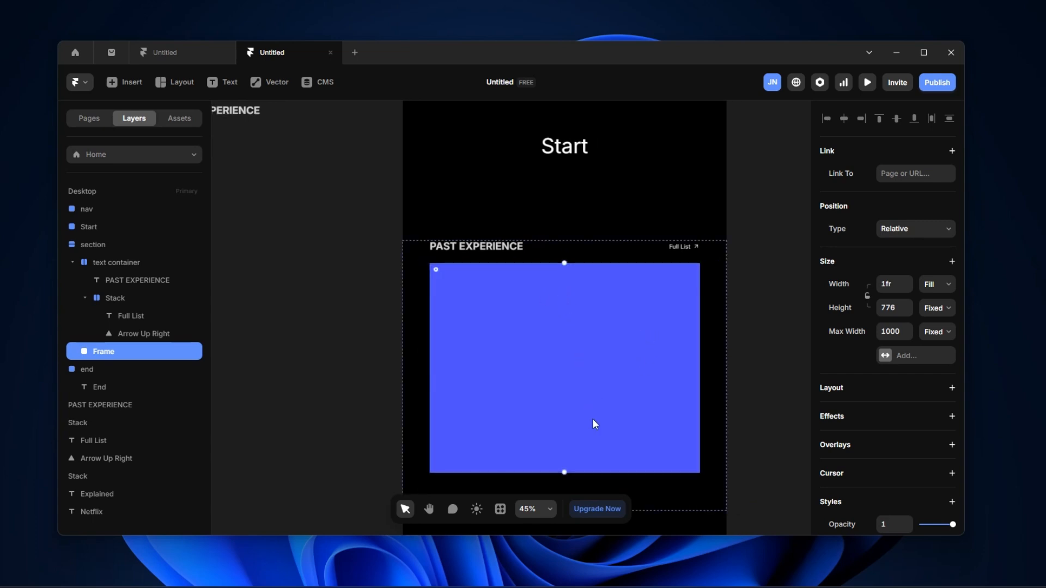
Switch to the Open House Studios site in the browser and examine how the Past Experience heading sticks while the project cards scroll
{"action": "mouse_move", "coordinate": [567, 570]}
{"action": "left_click", "coordinate": [594, 550]}
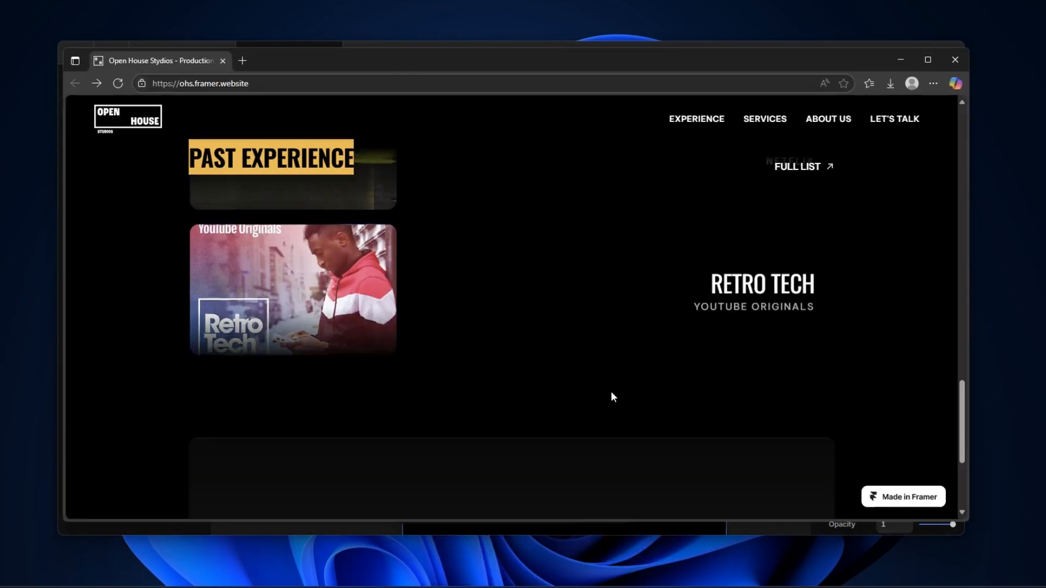
{"action": "scroll", "coordinate": [784, 367], "scroll_direction": "up", "scroll_amount": 5}
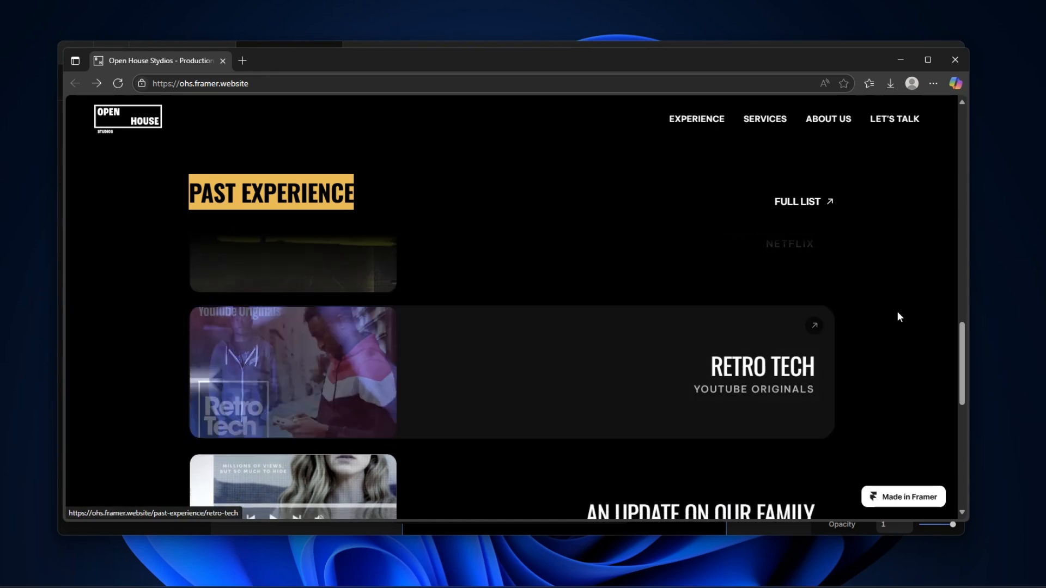
{"action": "scroll", "coordinate": [898, 315], "scroll_direction": "down", "scroll_amount": 3}
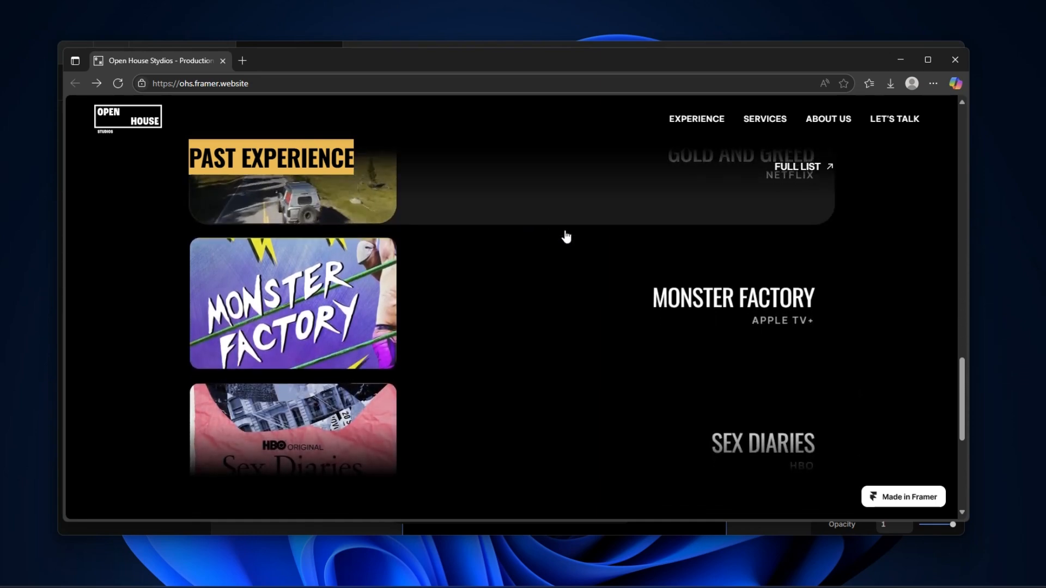
{"action": "scroll", "coordinate": [567, 237], "scroll_direction": "down", "scroll_amount": 2}
{"action": "scroll", "coordinate": [384, 178], "scroll_direction": "up", "scroll_amount": 3}
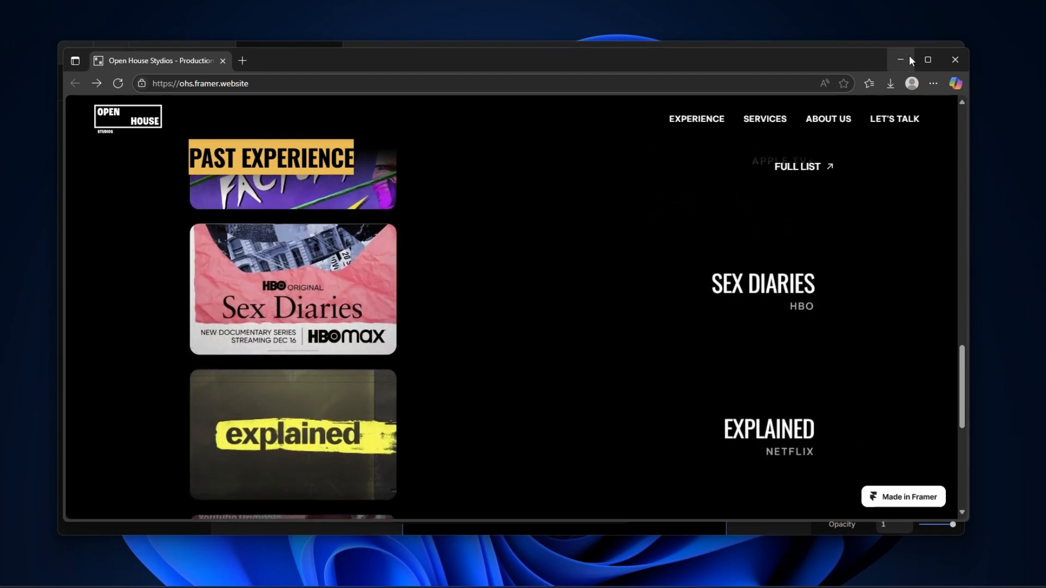
{"action": "left_click", "coordinate": [900, 60]}
Set the text container's position type to Sticky
{"action": "left_click", "coordinate": [537, 247]}
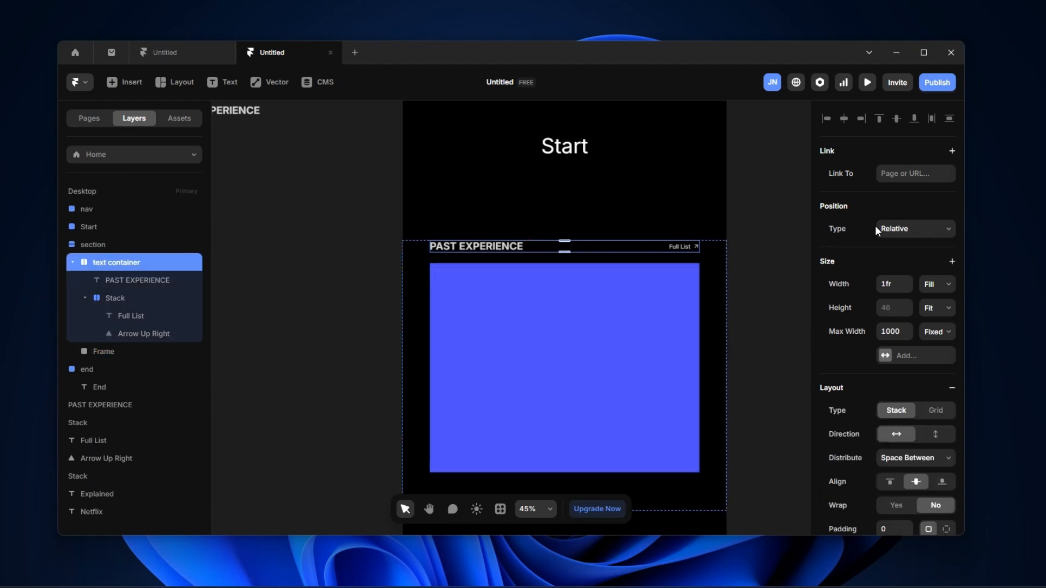
{"action": "left_click", "coordinate": [906, 229]}
{"action": "left_click", "coordinate": [898, 287]}
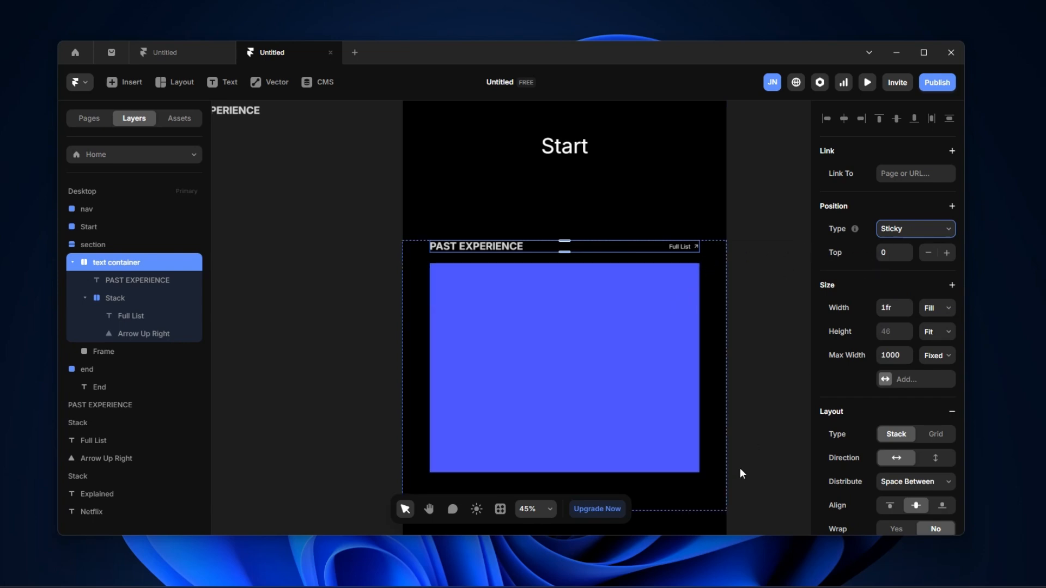
Check where the sticky Past Experience heading rests on the Open House Studios site, and close the browser window
{"action": "mouse_move", "coordinate": [648, 576]}
{"action": "left_click", "coordinate": [593, 539]}
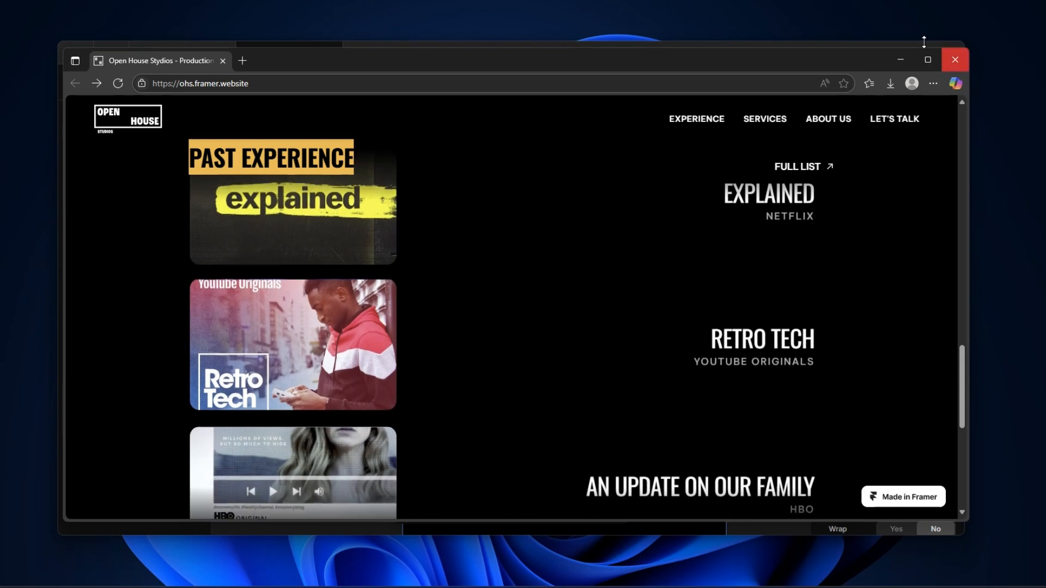
{"action": "left_click", "coordinate": [955, 60]}
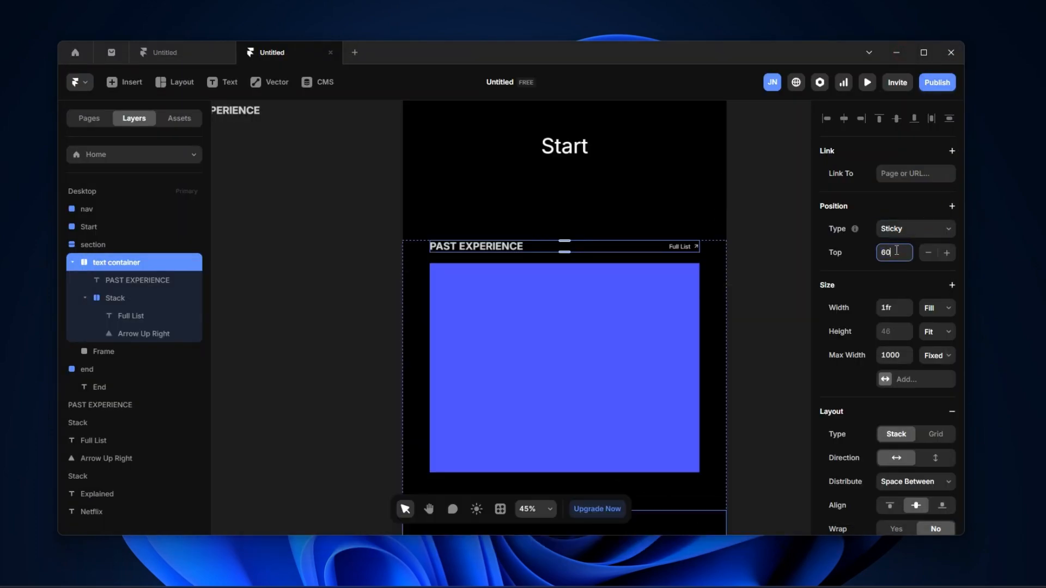
Set the text container's sticky top offset to 60
{"action": "left_click", "coordinate": [897, 252]}
{"action": "left_click", "coordinate": [849, 261]}
{"action": "left_click", "coordinate": [897, 229]}
{"action": "left_click", "coordinate": [897, 228]}
Set the overflow of the section holding the Past Experience heading to Visible
{"action": "left_click", "coordinate": [136, 251]}
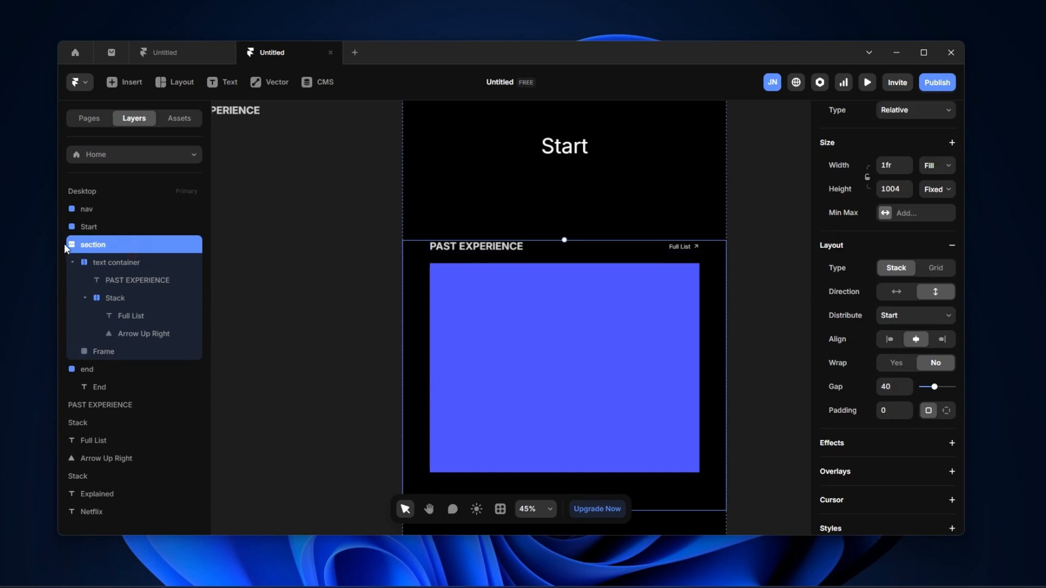
{"action": "left_click", "coordinate": [120, 262]}
{"action": "left_click", "coordinate": [121, 245]}
{"action": "scroll", "coordinate": [900, 353], "scroll_direction": "down", "scroll_amount": 5}
{"action": "left_click", "coordinate": [912, 386]}
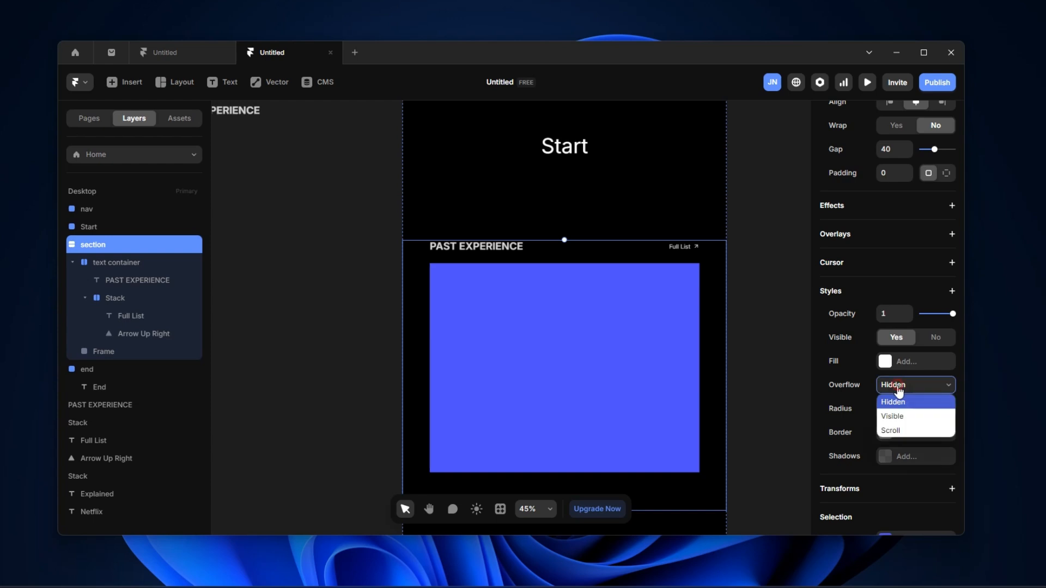
{"action": "left_click", "coordinate": [902, 412]}
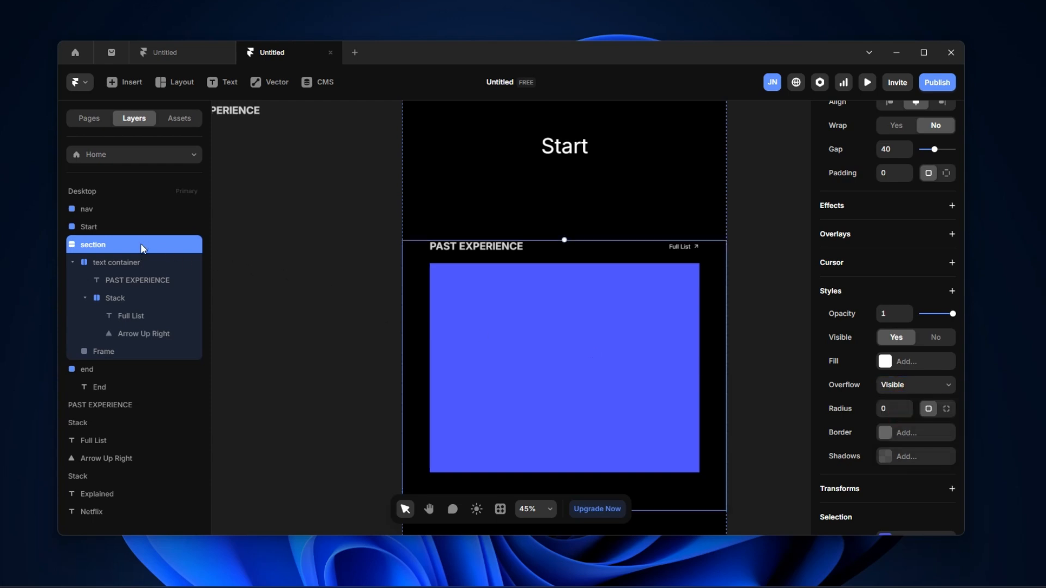
Set the overflow of the whole Desktop breakpoint to Visible
{"action": "double_click", "coordinate": [121, 244]}
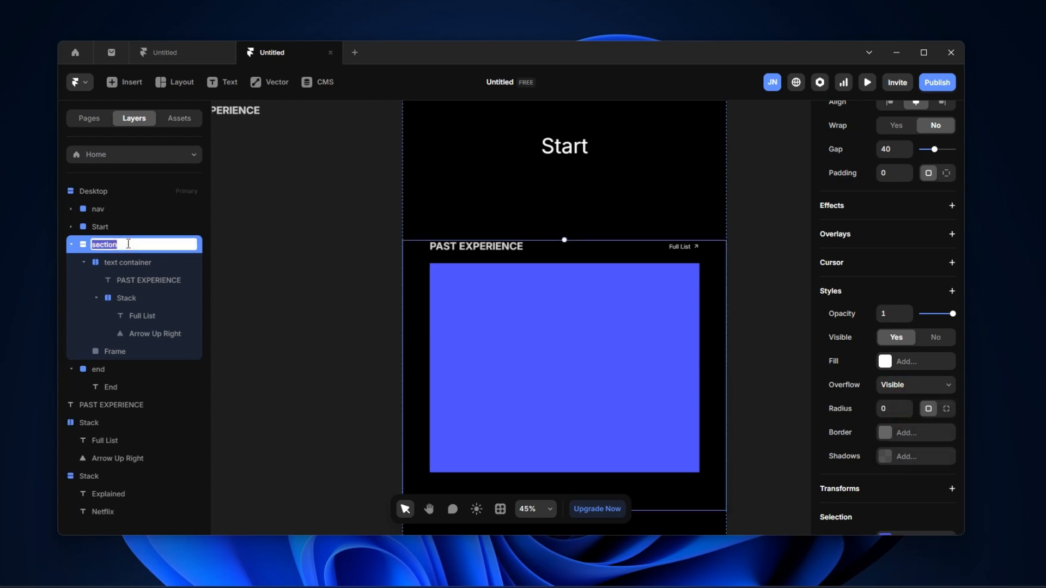
{"action": "left_click", "coordinate": [104, 195]}
{"action": "scroll", "coordinate": [918, 376], "scroll_direction": "down", "scroll_amount": 5}
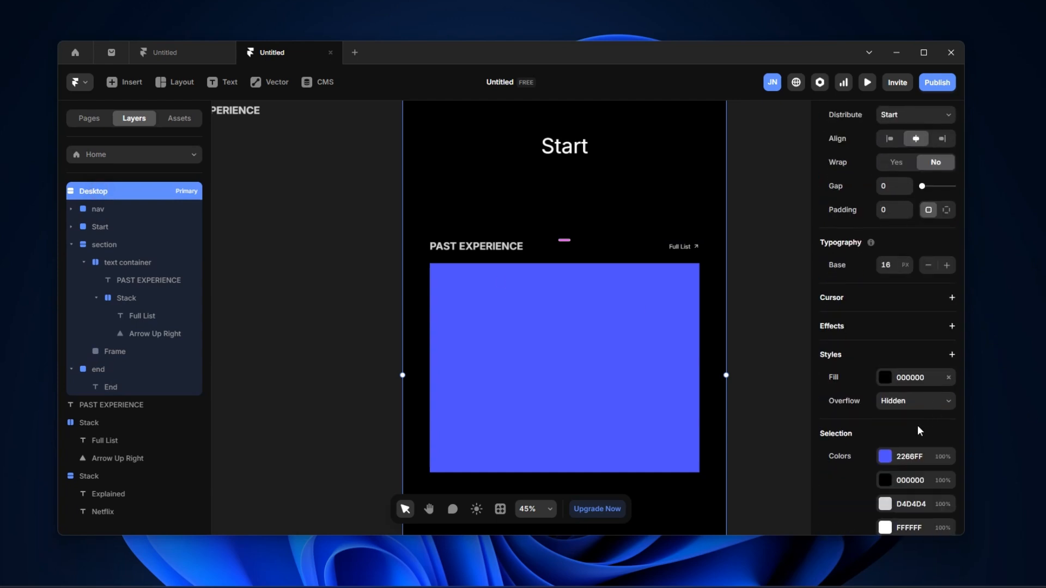
{"action": "left_click", "coordinate": [919, 404]}
{"action": "left_click", "coordinate": [922, 430]}
Preview the Desktop page, including full screen, and check where the Past Experience heading sticks relative to the nav while scrolling
{"action": "left_click", "coordinate": [750, 247]}
{"action": "scroll", "coordinate": [528, 183], "scroll_direction": "up", "scroll_amount": 3}
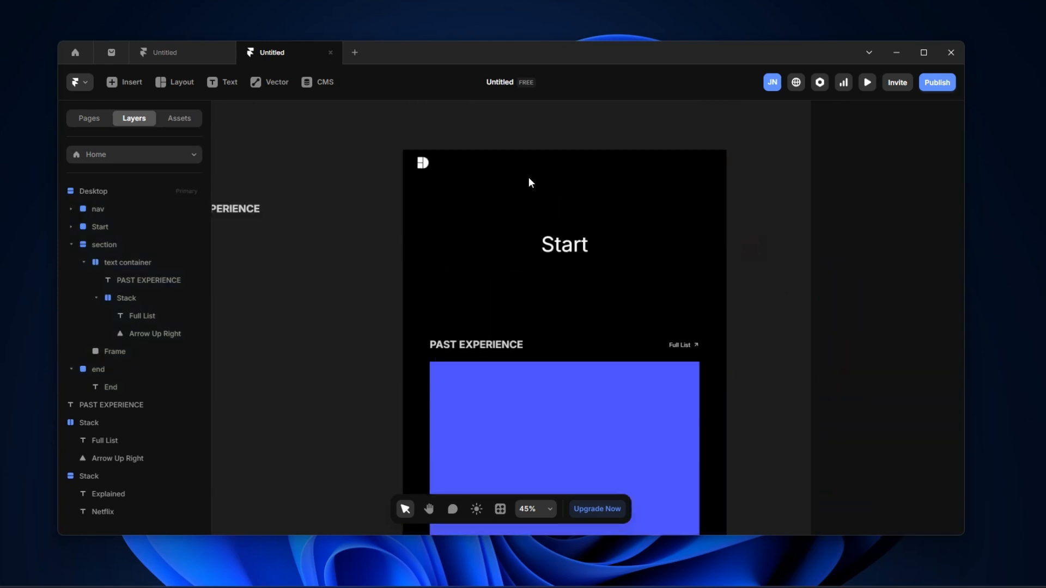
{"action": "left_click", "coordinate": [414, 132]}
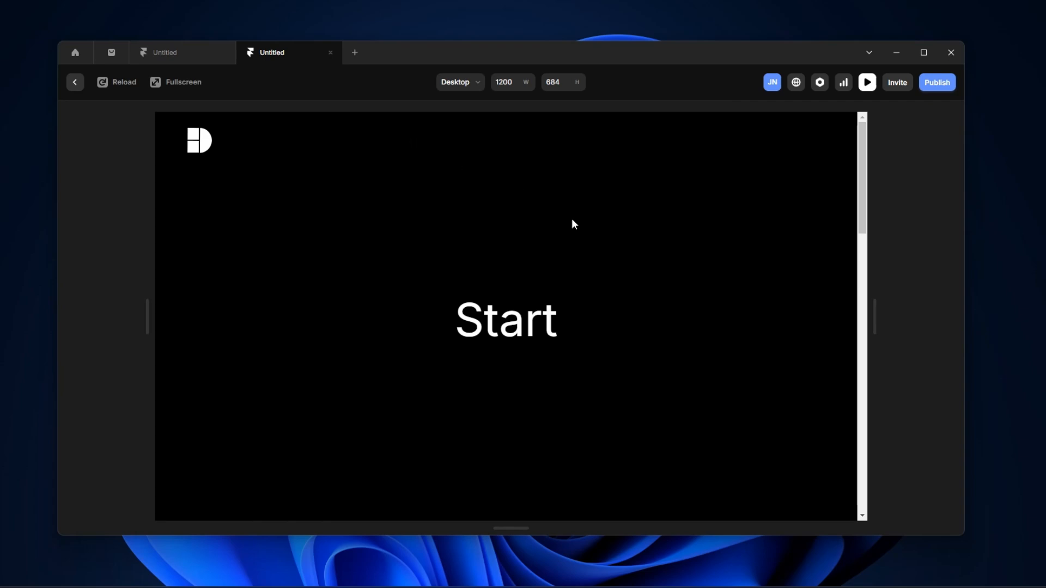
{"action": "scroll", "coordinate": [664, 273], "scroll_direction": "down", "scroll_amount": 3}
{"action": "scroll", "coordinate": [665, 274], "scroll_direction": "down", "scroll_amount": 3}
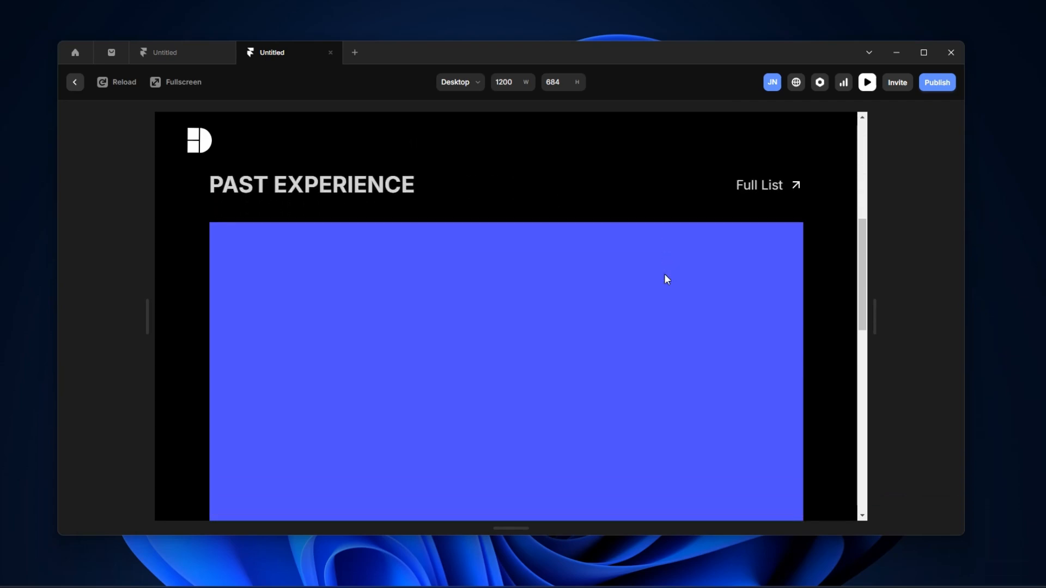
{"action": "scroll", "coordinate": [665, 274], "scroll_direction": "down", "scroll_amount": 1}
{"action": "scroll", "coordinate": [664, 275], "scroll_direction": "up", "scroll_amount": 1}
{"action": "scroll", "coordinate": [664, 274], "scroll_direction": "down", "scroll_amount": 1}
{"action": "scroll", "coordinate": [659, 274], "scroll_direction": "up", "scroll_amount": 2}
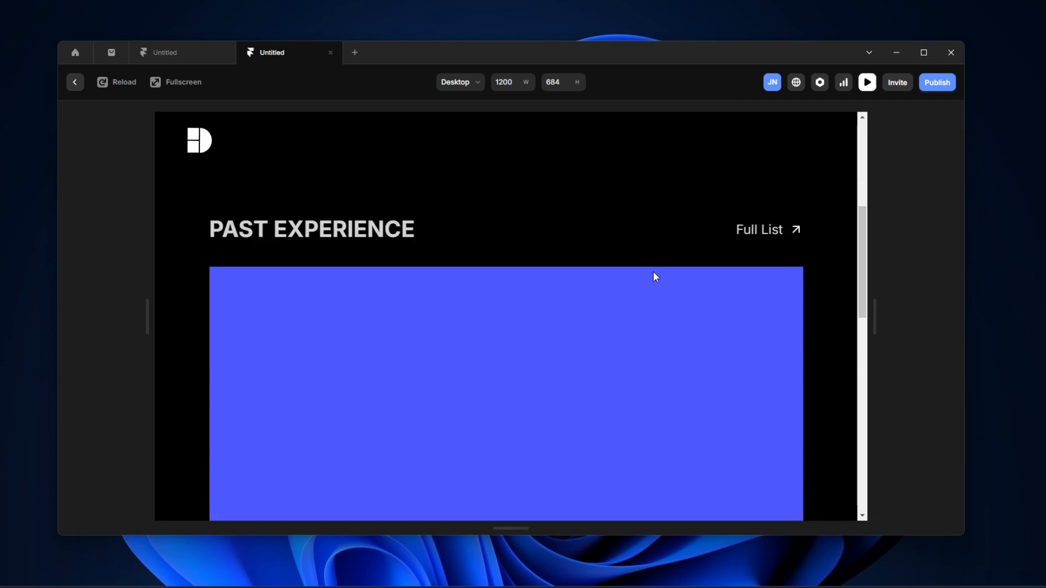
{"action": "scroll", "coordinate": [376, 248], "scroll_direction": "down", "scroll_amount": 2}
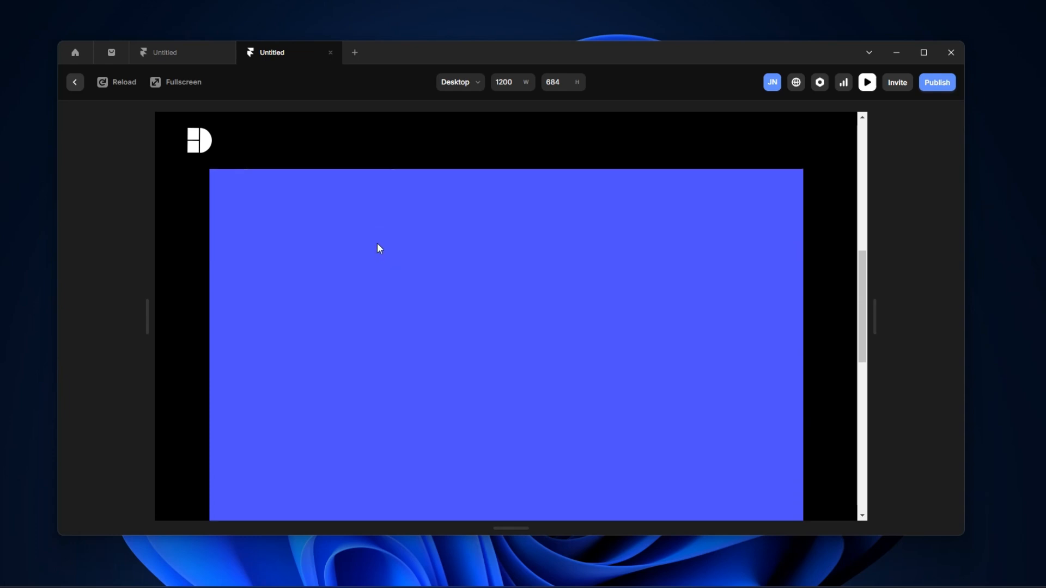
{"action": "scroll", "coordinate": [338, 200], "scroll_direction": "down", "scroll_amount": 1}
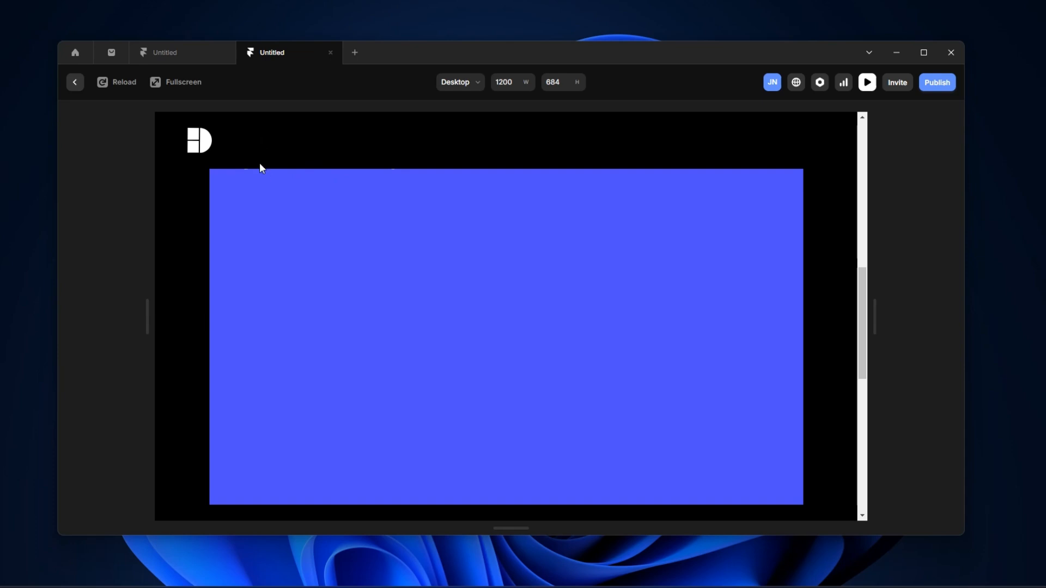
{"action": "left_click", "coordinate": [156, 82]}
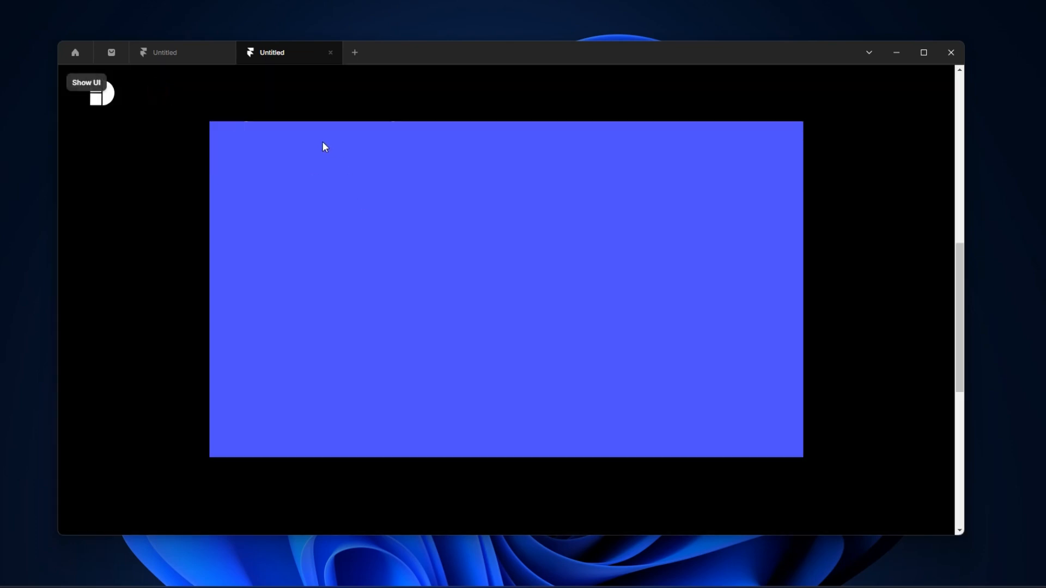
{"action": "left_click", "coordinate": [101, 93]}
{"action": "left_click", "coordinate": [74, 81]}
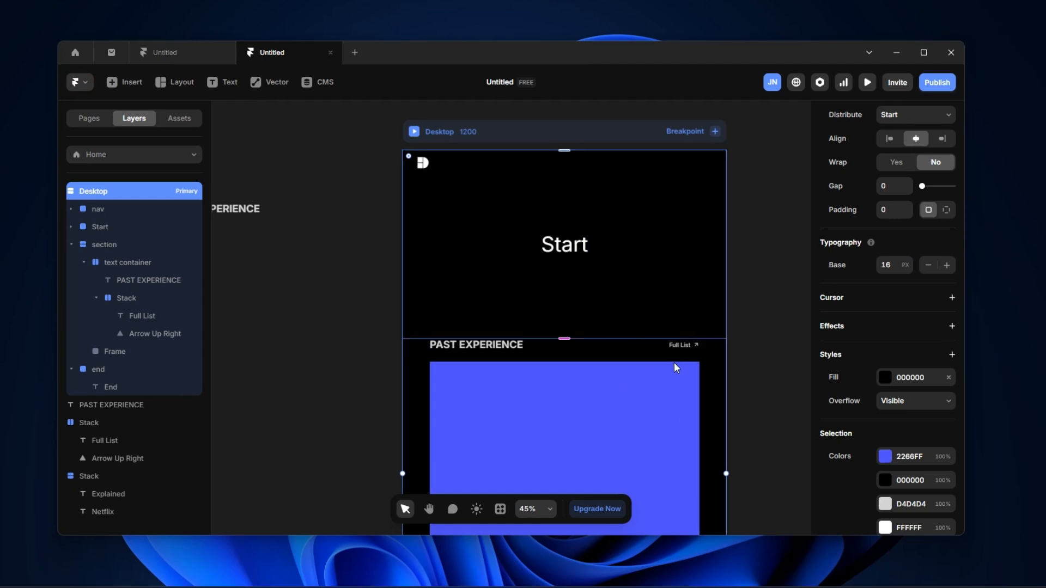
Set the text container's sticky top offset to 100
{"action": "left_click", "coordinate": [151, 262]}
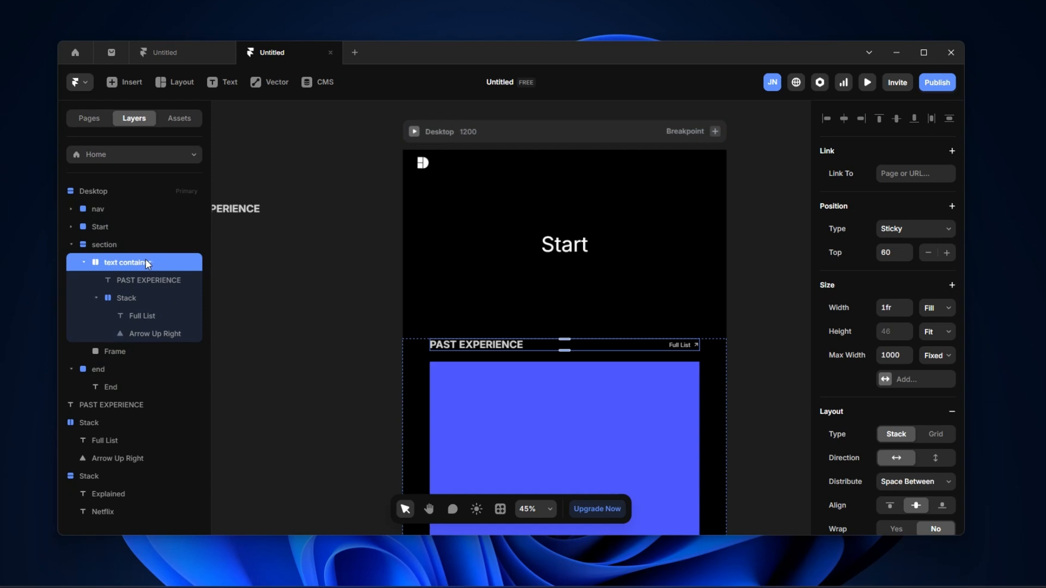
{"action": "left_click", "coordinate": [128, 242]}
{"action": "left_click", "coordinate": [133, 259]}
{"action": "left_click", "coordinate": [889, 254]}
{"action": "type", "text": "100"}
{"action": "key", "text": "Return"}
{"action": "left_click", "coordinate": [775, 321]}
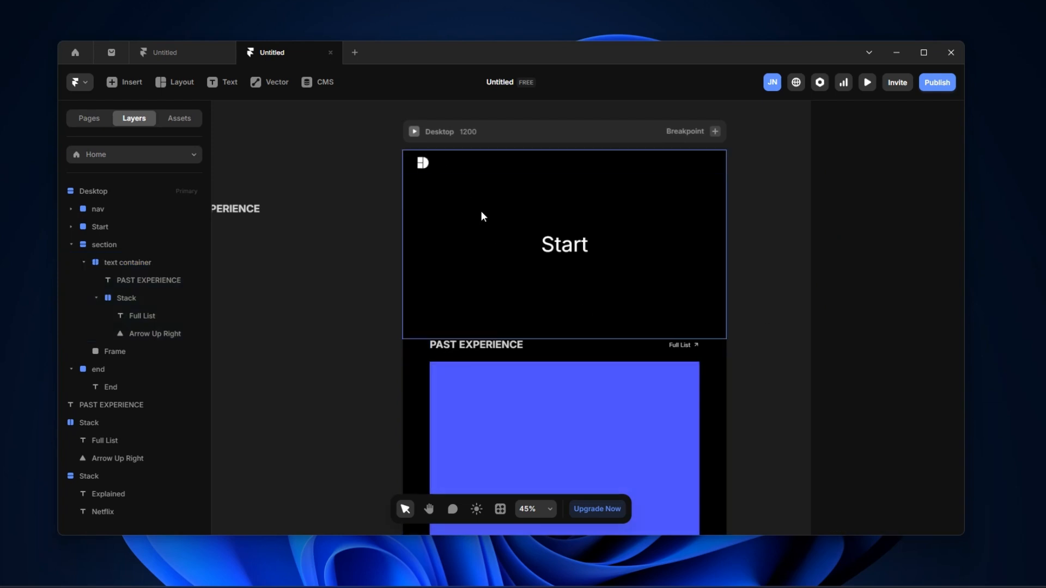
Check the nav's height and preview the page full screen, scrolling between Start and End to test the sticky Past Experience heading
{"action": "left_click", "coordinate": [466, 168]}
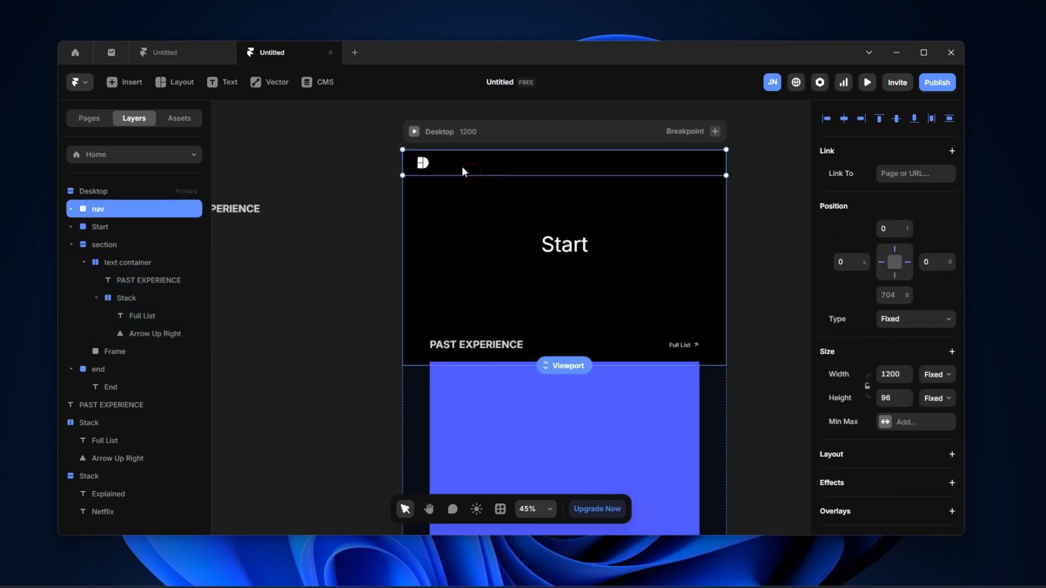
{"action": "left_click", "coordinate": [414, 133]}
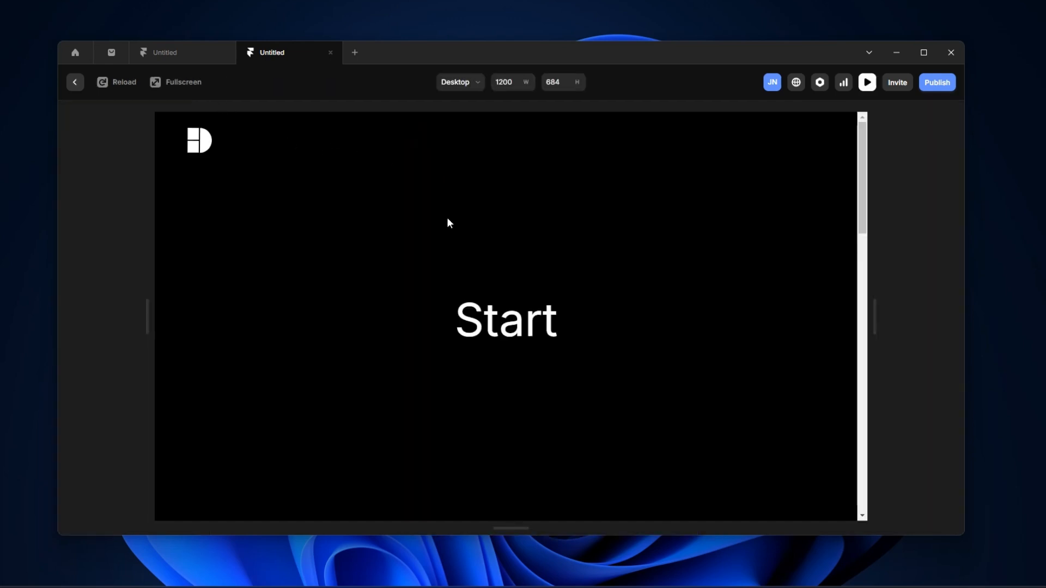
{"action": "scroll", "coordinate": [611, 317], "scroll_direction": "down", "scroll_amount": 3}
{"action": "left_click", "coordinate": [184, 82]}
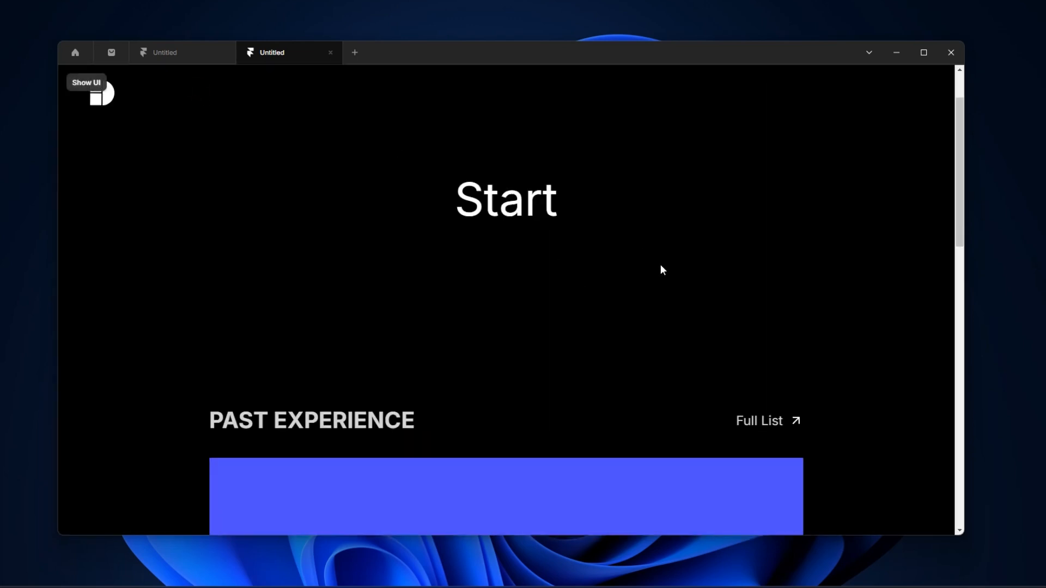
{"action": "scroll", "coordinate": [661, 266], "scroll_direction": "down", "scroll_amount": 5}
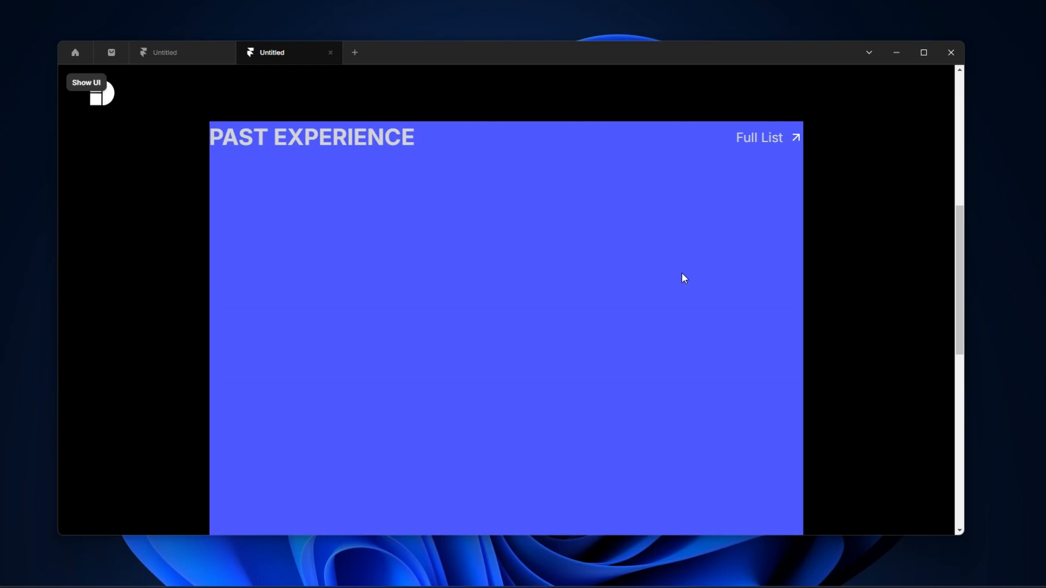
{"action": "scroll", "coordinate": [688, 295], "scroll_direction": "down", "scroll_amount": 1}
{"action": "left_click_drag", "start_coordinate": [438, 146], "coordinate": [206, 127]}
{"action": "scroll", "coordinate": [797, 223], "scroll_direction": "down", "scroll_amount": 4}
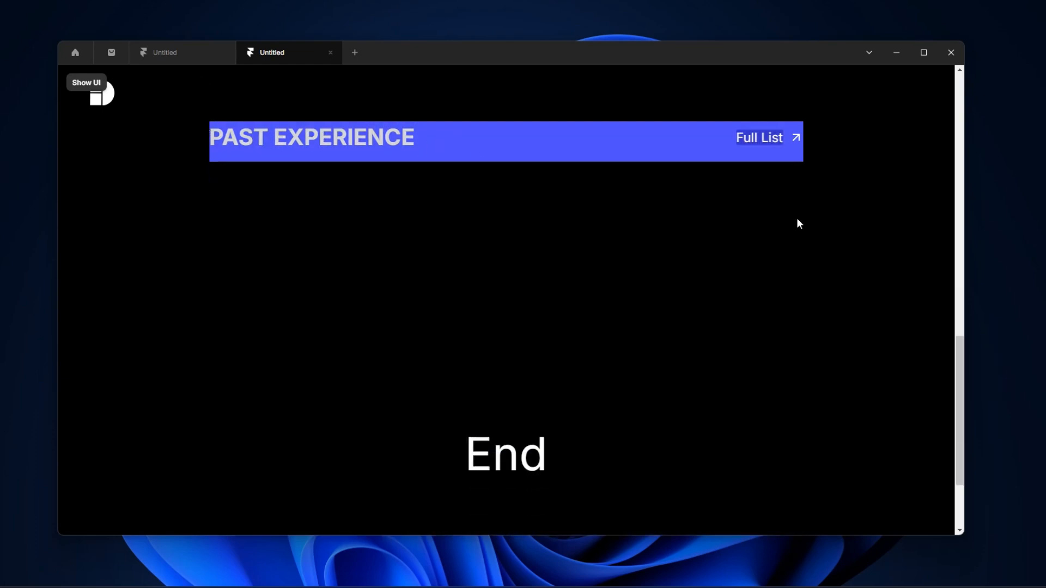
{"action": "scroll", "coordinate": [797, 223], "scroll_direction": "up", "scroll_amount": 7}
{"action": "scroll", "coordinate": [808, 225], "scroll_direction": "up", "scroll_amount": 5}
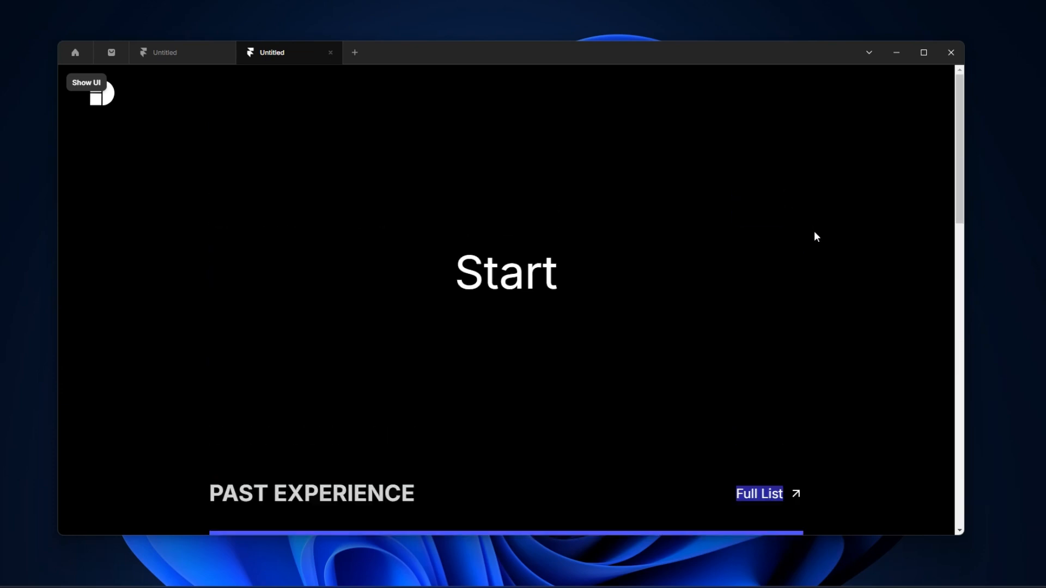
{"action": "scroll", "coordinate": [861, 478], "scroll_direction": "down", "scroll_amount": 8}
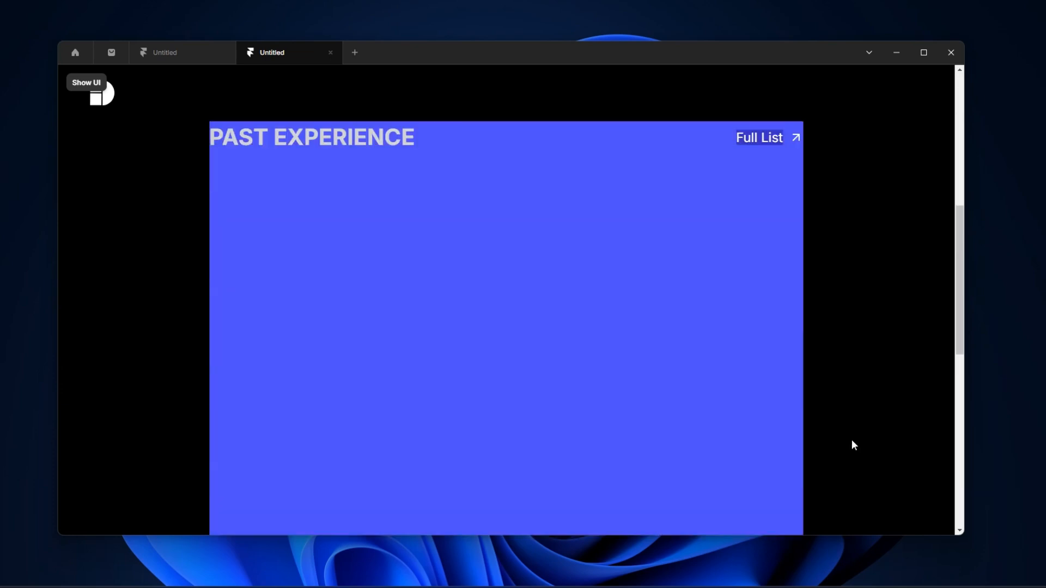
{"action": "scroll", "coordinate": [848, 433], "scroll_direction": "down", "scroll_amount": 5}
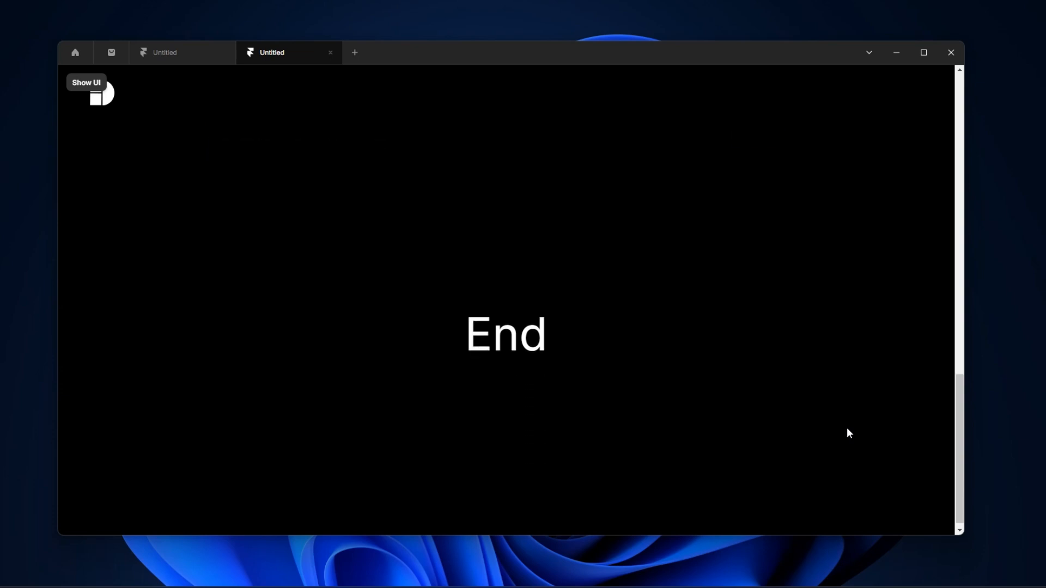
{"action": "scroll", "coordinate": [387, 304], "scroll_direction": "up", "scroll_amount": 6}
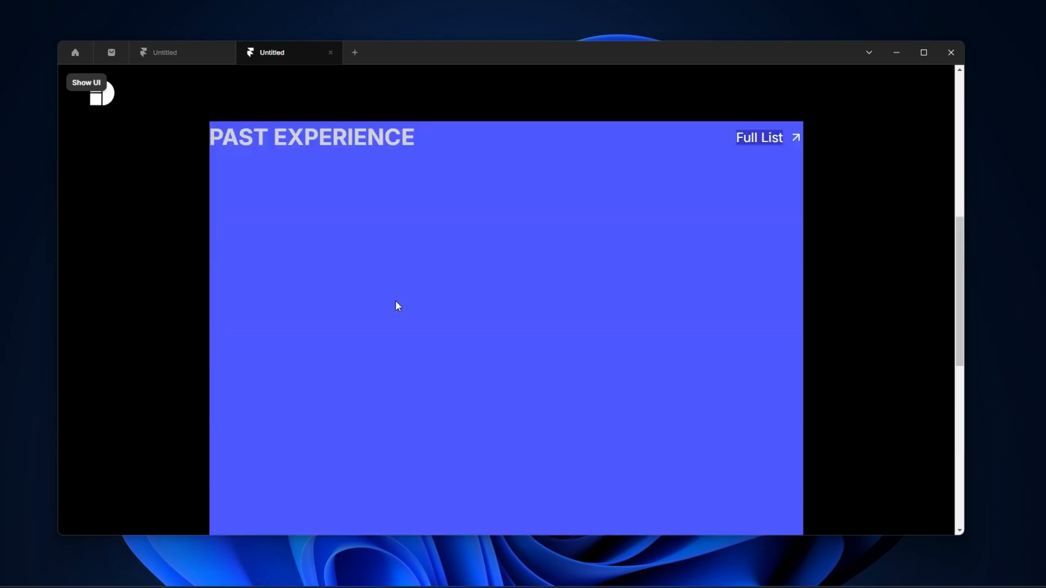
{"action": "left_click", "coordinate": [95, 87]}
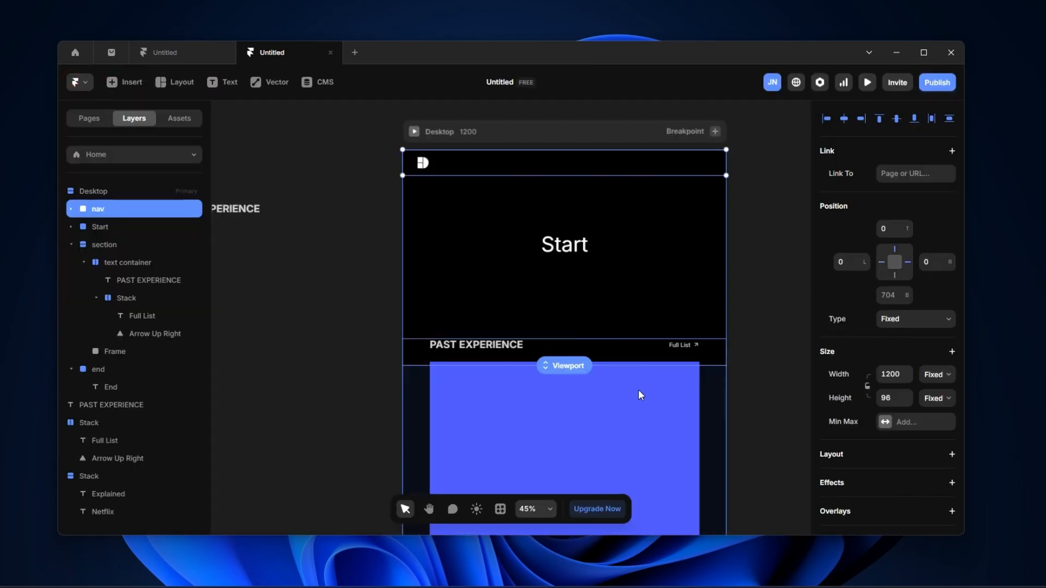
Switch to the Open House Studios site in the browser, examine the project card layout, and return to Framer
{"action": "left_click", "coordinate": [762, 319]}
{"action": "left_click", "coordinate": [591, 362]}
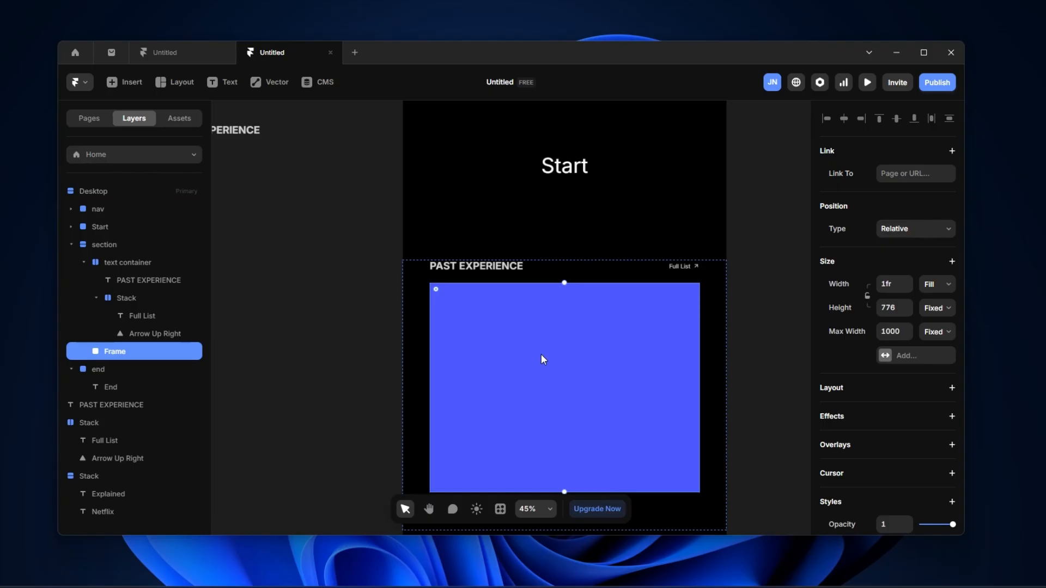
{"action": "scroll", "coordinate": [541, 354], "scroll_direction": "down", "scroll_amount": 3}
{"action": "key", "text": "space"}
{"action": "left_click_drag", "start_coordinate": [387, 234], "coordinate": [467, 206]}
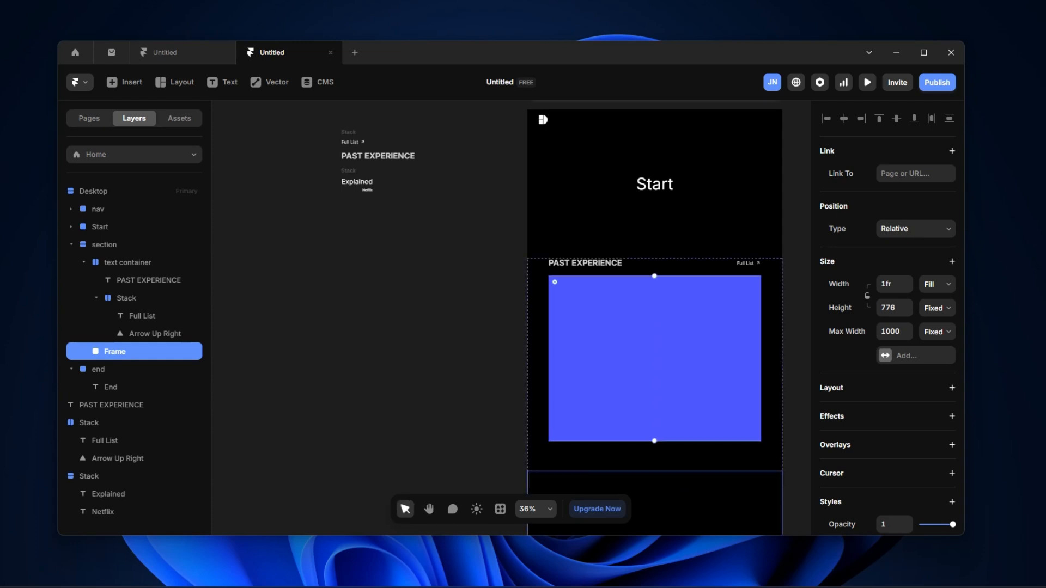
{"action": "left_click", "coordinate": [599, 520]}
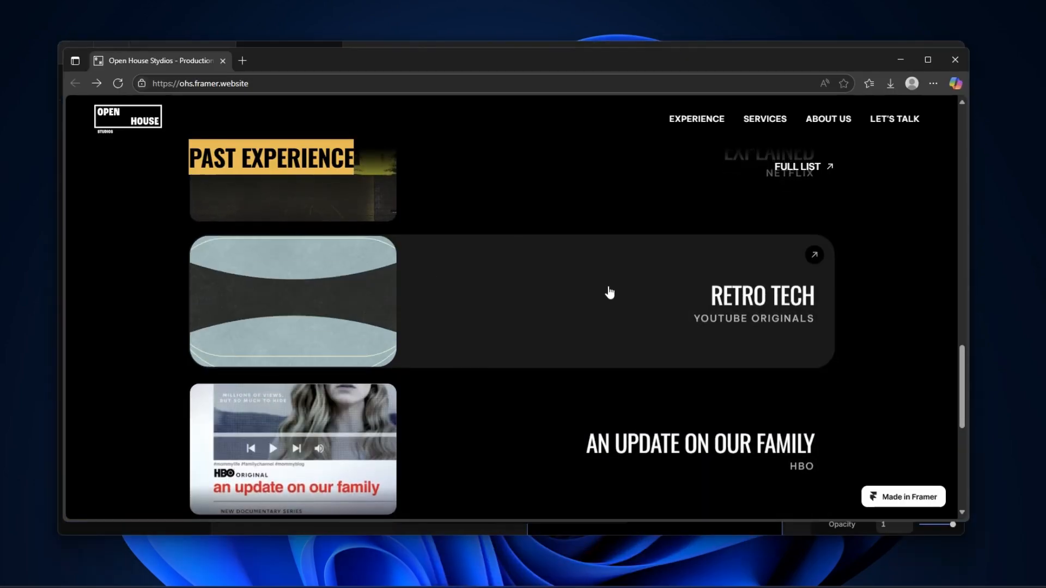
{"action": "scroll", "coordinate": [818, 147], "scroll_direction": "down", "scroll_amount": 1}
{"action": "left_click", "coordinate": [901, 59]}
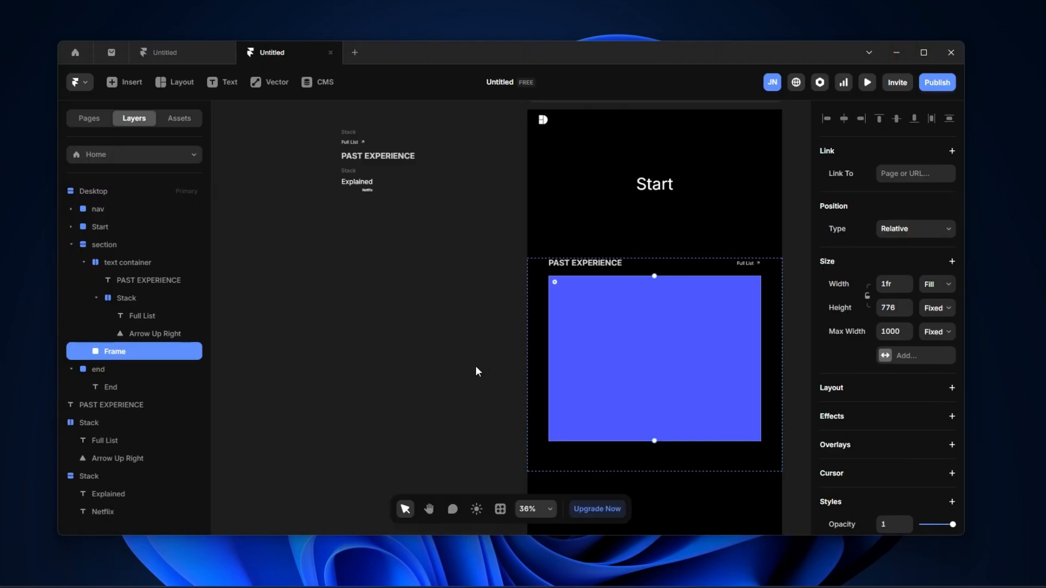
Draw a frame about 1125 by 348 on the empty canvas below the Explained text stack and remove its fill
{"action": "scroll", "coordinate": [359, 369], "scroll_direction": "up", "scroll_amount": 2}
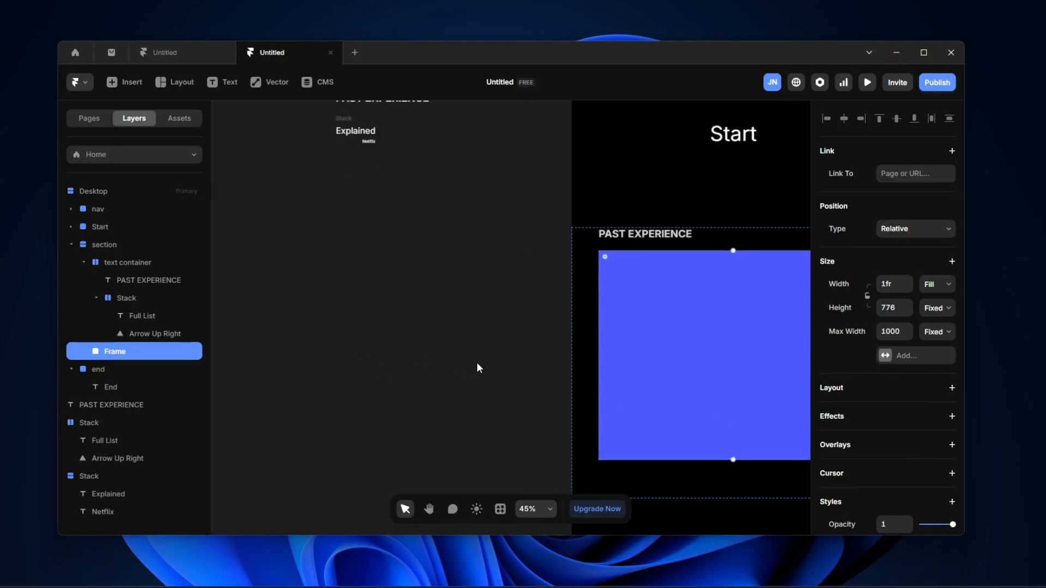
{"action": "key", "text": "space"}
{"action": "left_click_drag", "start_coordinate": [461, 316], "coordinate": [586, 357]}
{"action": "key", "text": "f"}
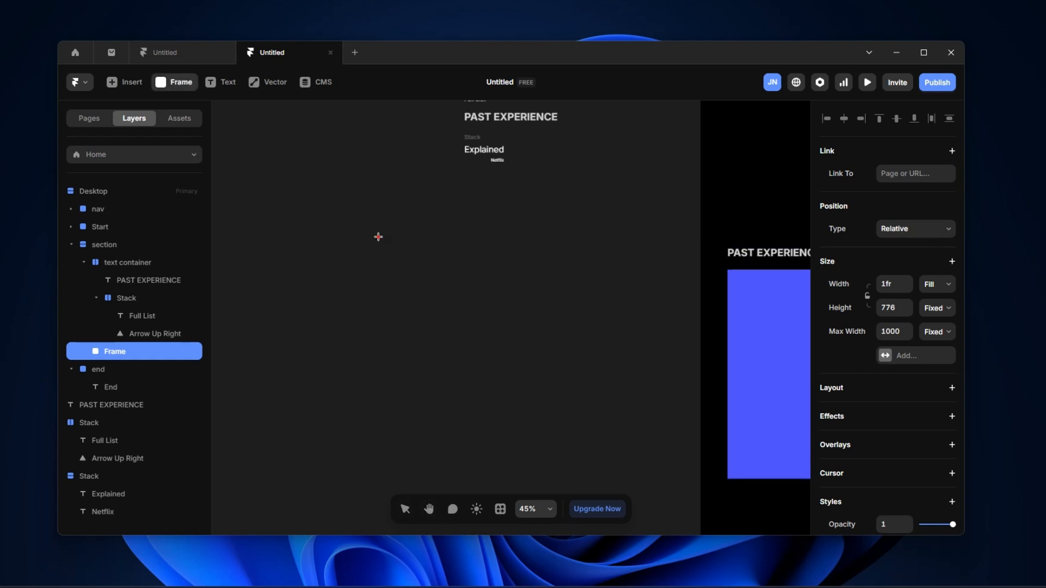
{"action": "left_click_drag", "start_coordinate": [376, 238], "coordinate": [681, 331]}
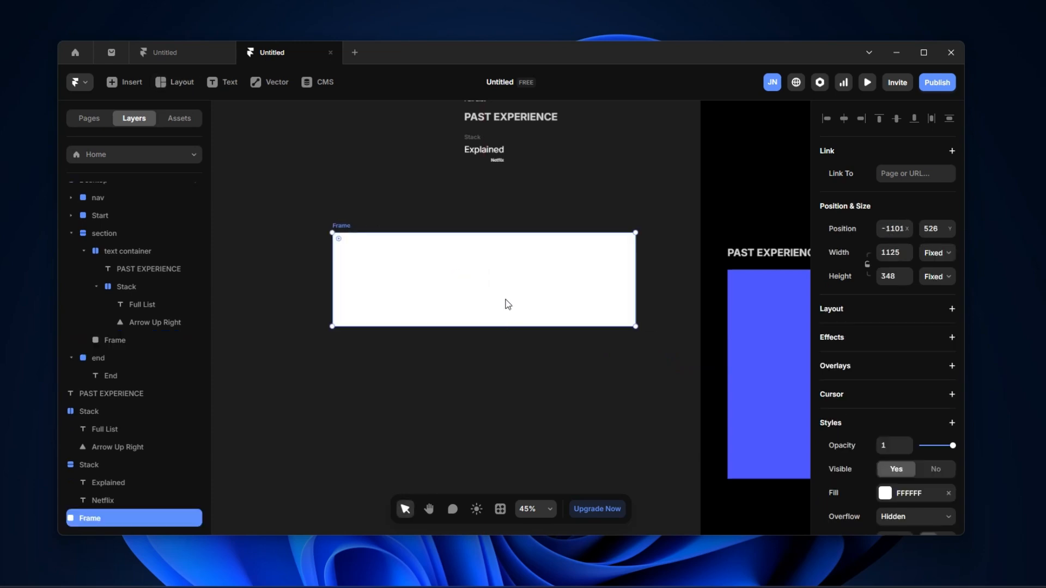
{"action": "scroll", "coordinate": [942, 430], "scroll_direction": "down", "scroll_amount": 2}
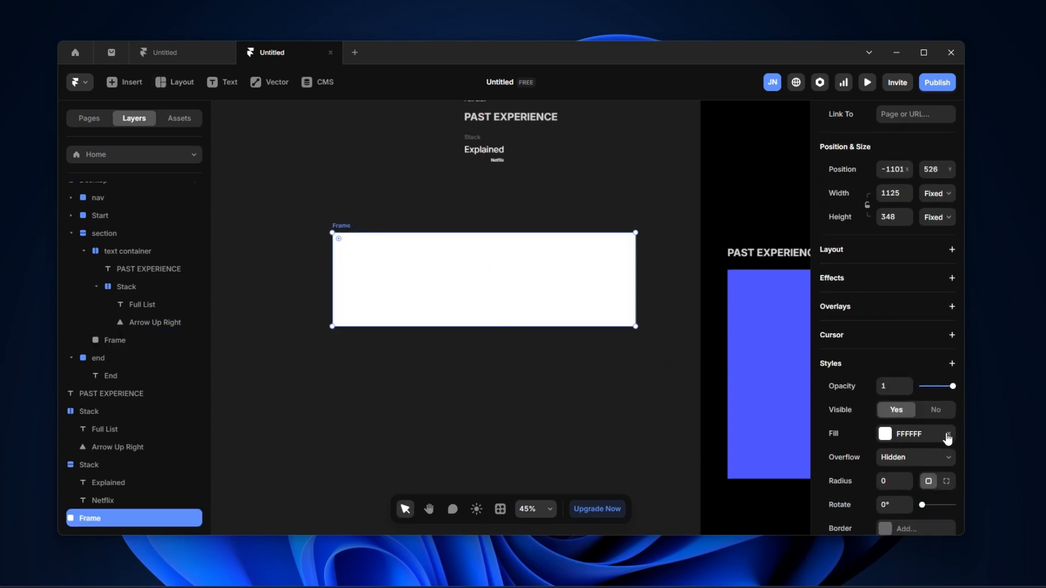
{"action": "left_click", "coordinate": [948, 434]}
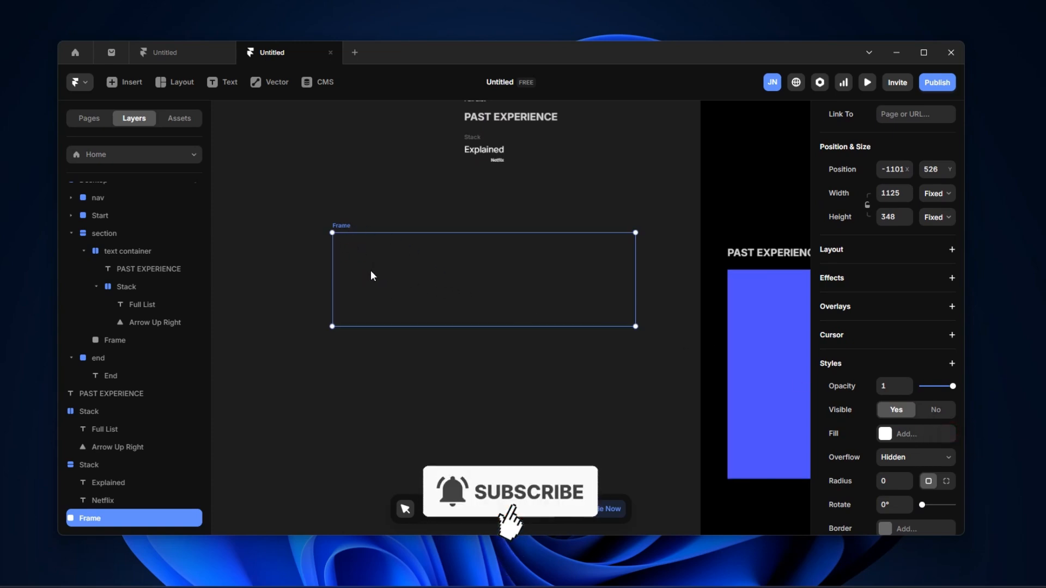
Draw a frame about 324 by 284 inside the unfilled frame, near its left edge, as the card's image area
{"action": "key", "text": "f"}
{"action": "mouse_move", "coordinate": [343, 243]}
{"action": "left_mouse_down"}
{"action": "mouse_move", "coordinate": [408, 264]}
{"action": "mouse_move", "coordinate": [430, 318]}
{"action": "left_mouse_up"}
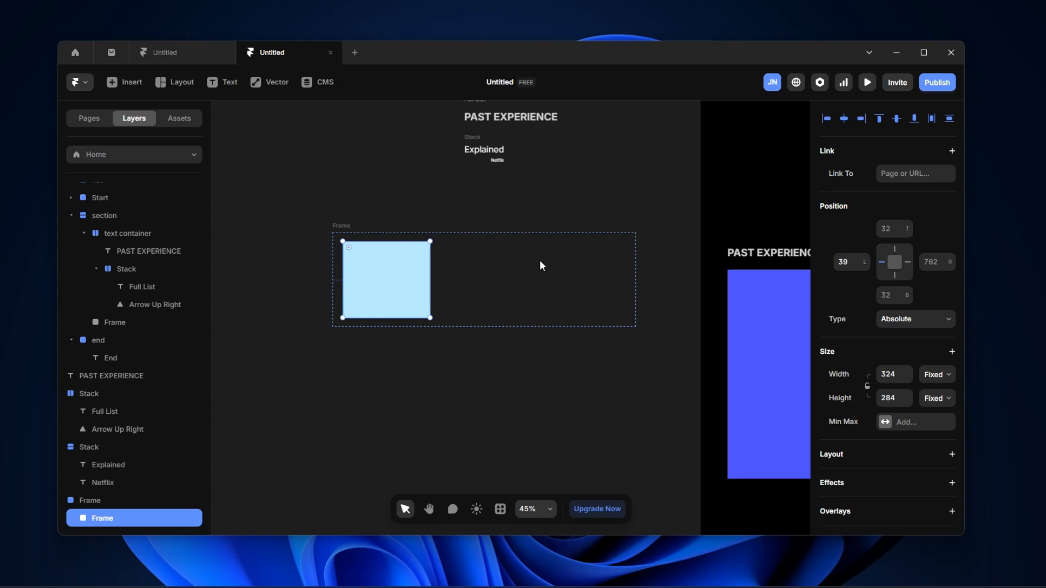
Copy the Explained and Netflix text stack and paste it into the unfilled frame
{"action": "scroll", "coordinate": [502, 240], "scroll_direction": "up", "scroll_amount": 1}
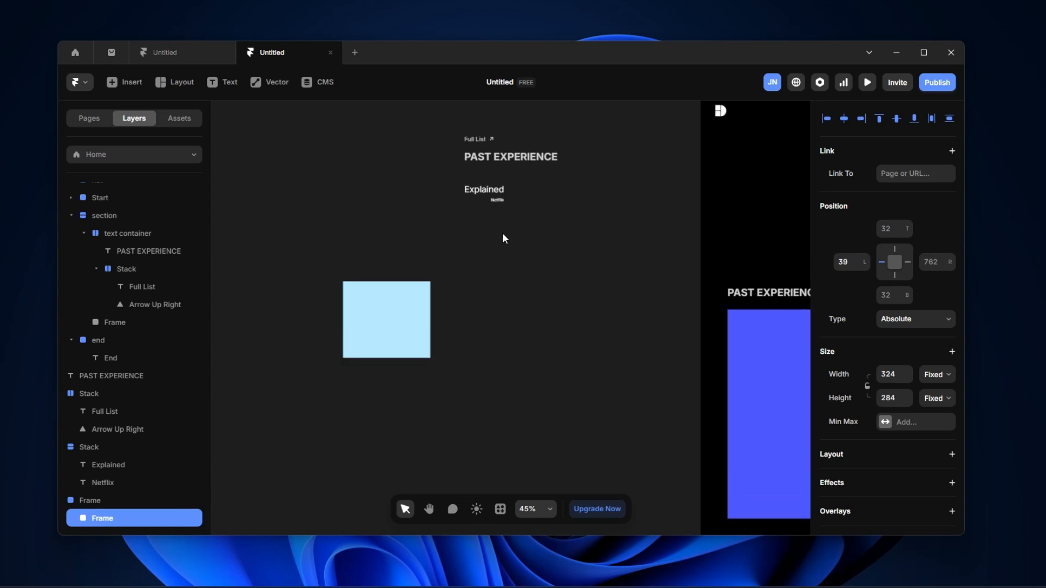
{"action": "left_click", "coordinate": [476, 180]}
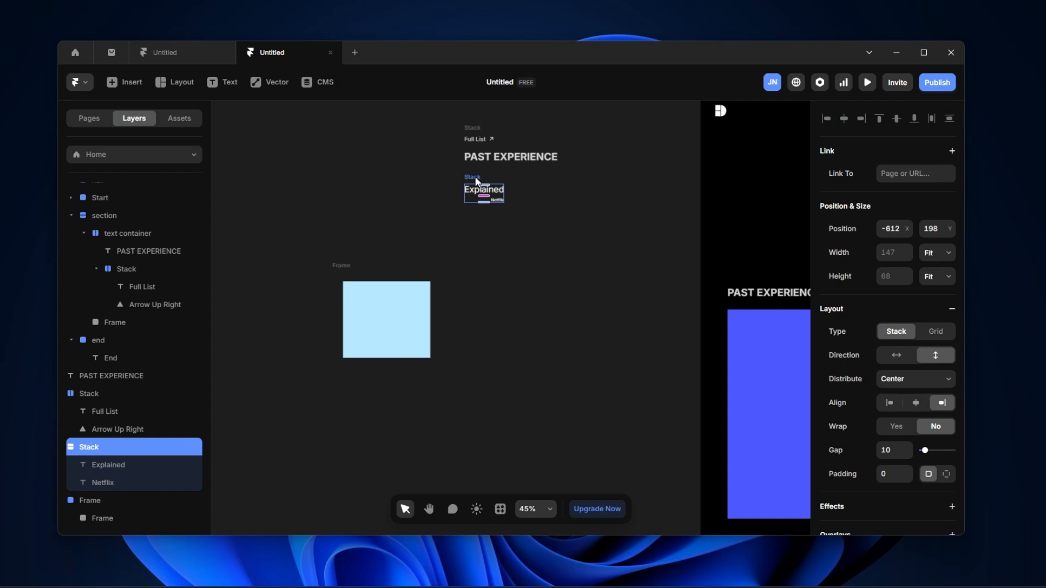
{"action": "left_click", "coordinate": [561, 318]}
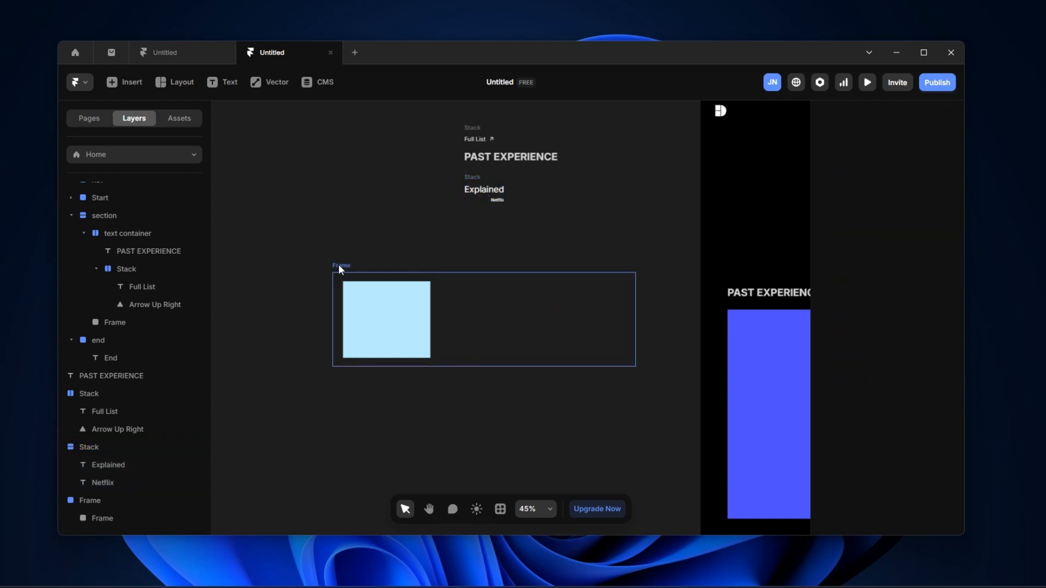
{"action": "left_click", "coordinate": [525, 314]}
{"action": "key", "text": "ctrl+v"}
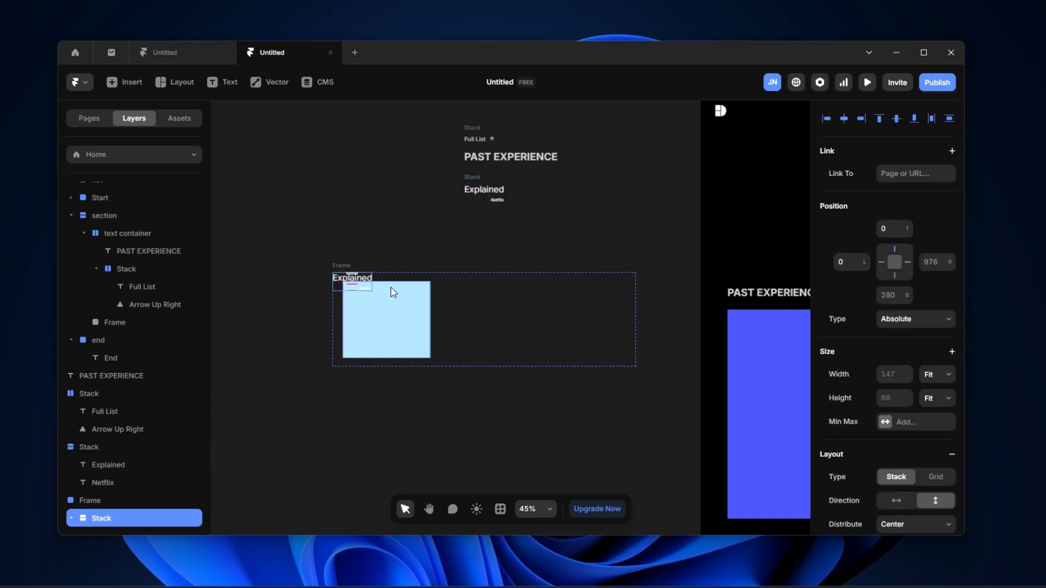
Give the outer frame a horizontal stack layout and move the blue image frame ahead of the Explained text
{"action": "left_click", "coordinate": [339, 264]}
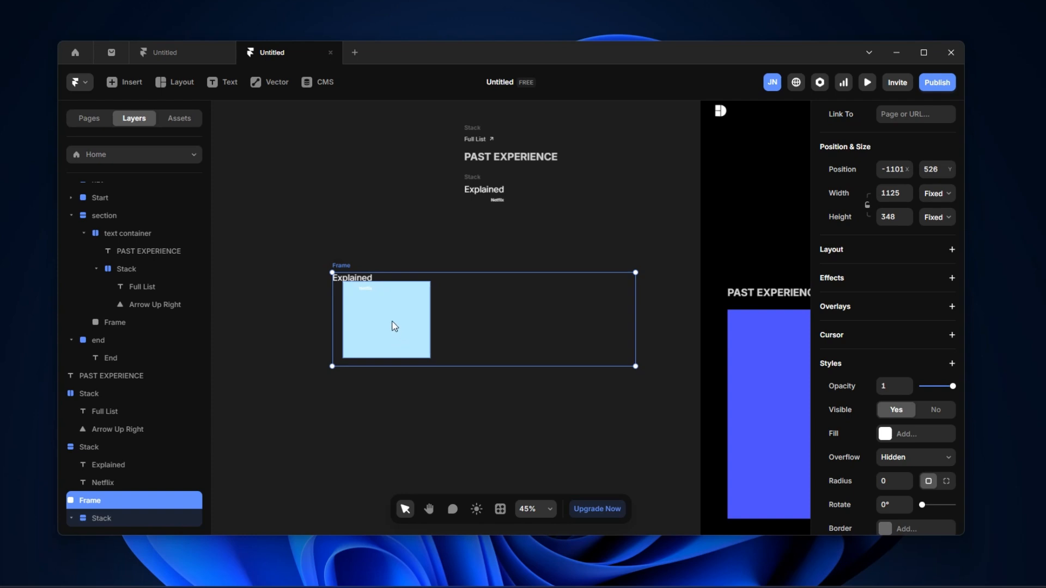
{"action": "scroll", "coordinate": [389, 314], "scroll_direction": "up", "scroll_amount": 3}
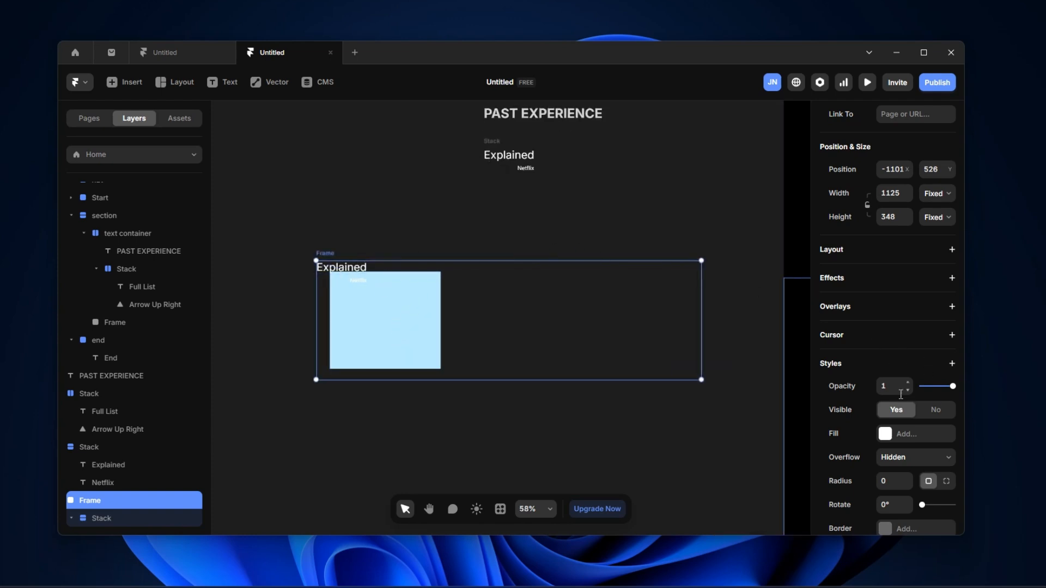
{"action": "left_click", "coordinate": [952, 250]}
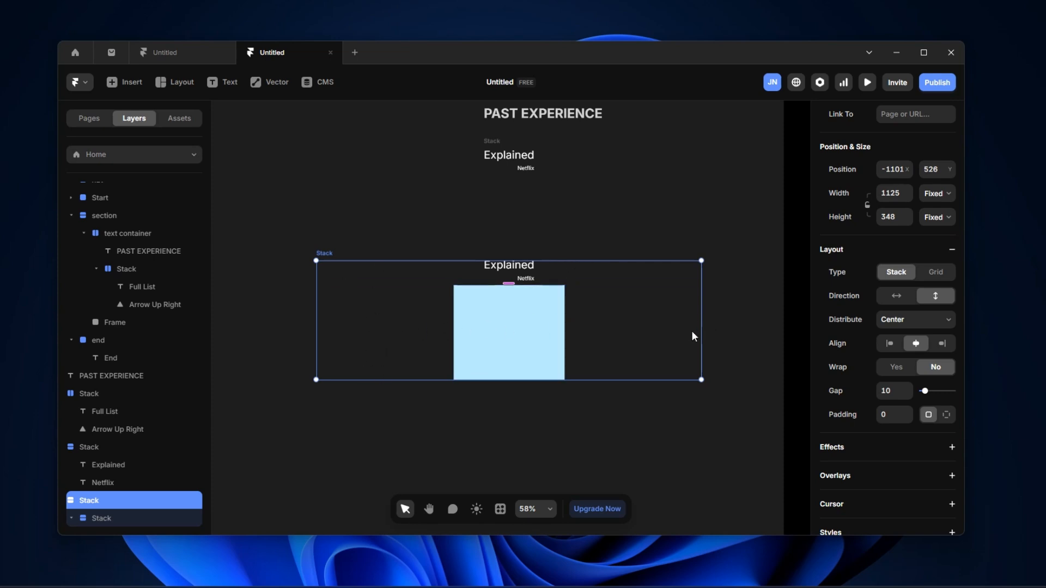
{"action": "left_click", "coordinate": [894, 297]}
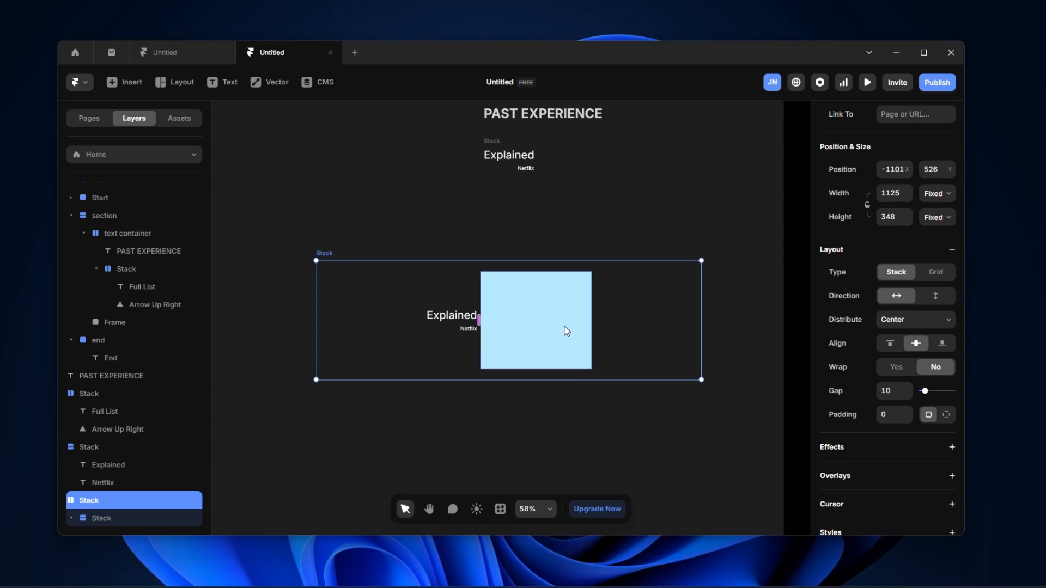
{"action": "left_click", "coordinate": [561, 305]}
{"action": "left_click_drag", "start_coordinate": [561, 305], "coordinate": [473, 306]}
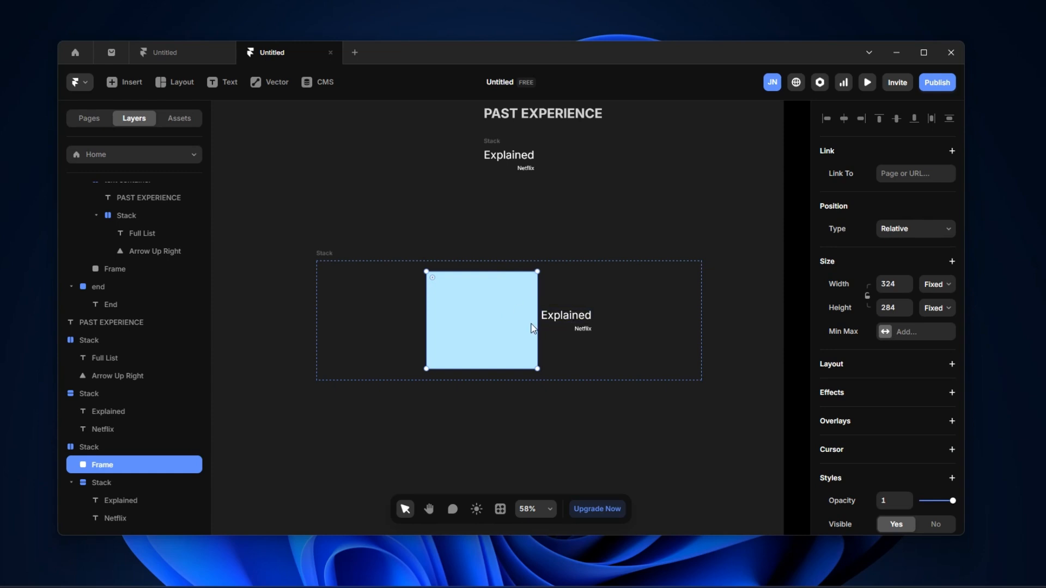
Set the outer stack's distribution to Space Between
{"action": "left_click", "coordinate": [320, 253]}
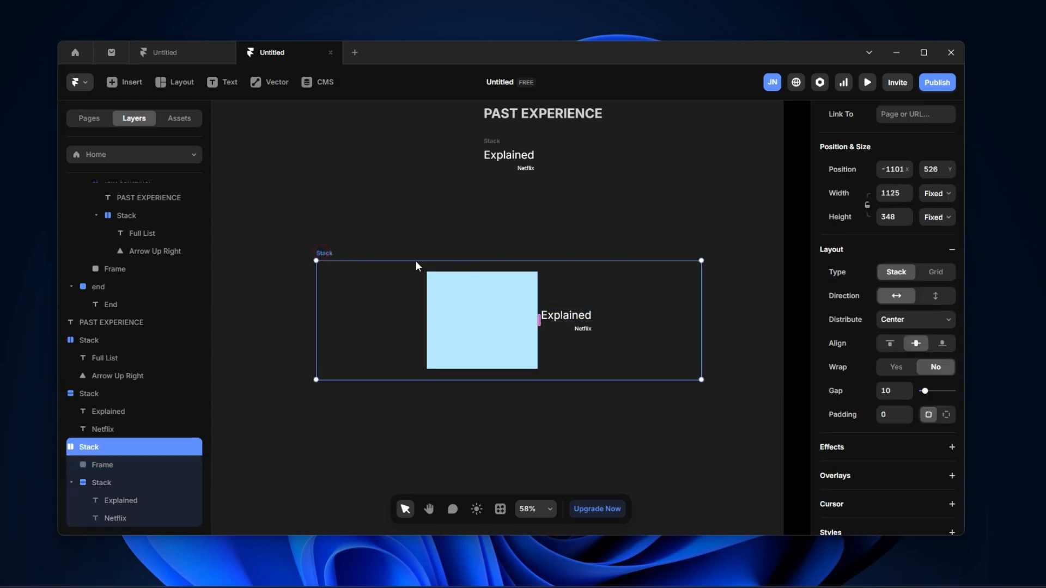
{"action": "left_click", "coordinate": [920, 322]}
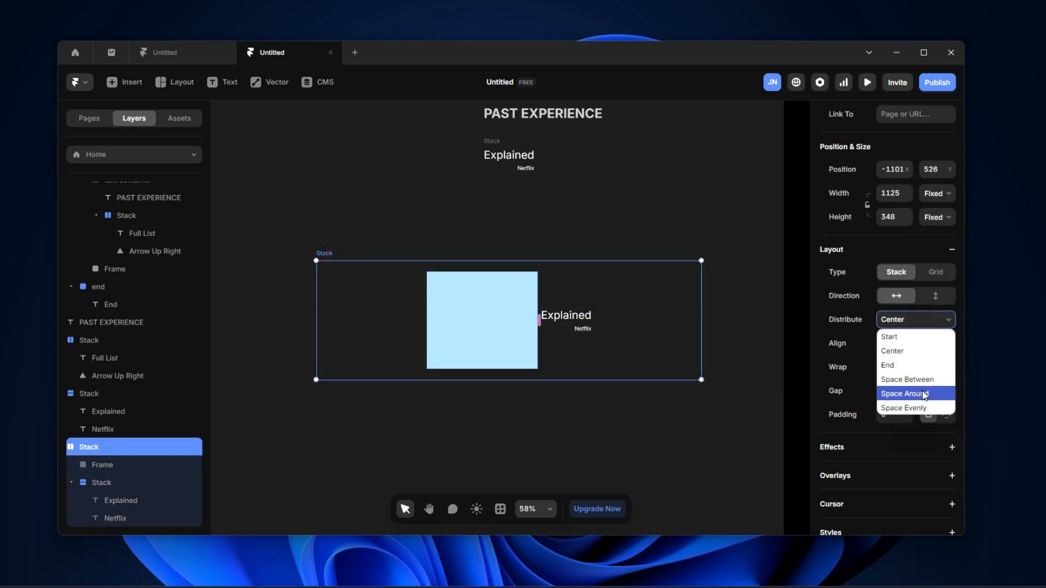
{"action": "left_click", "coordinate": [907, 379]}
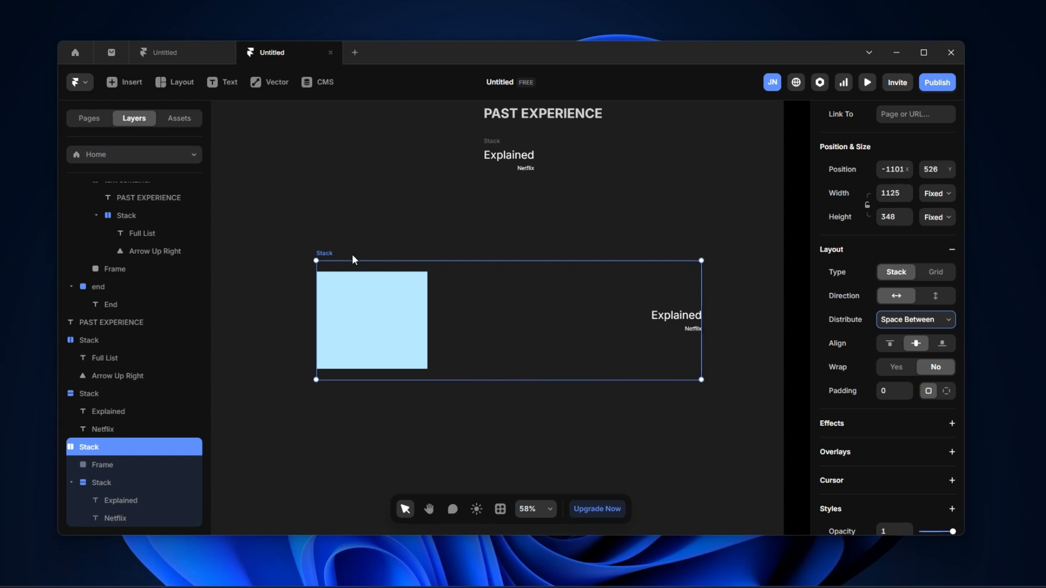
{"action": "left_click", "coordinate": [896, 219]}
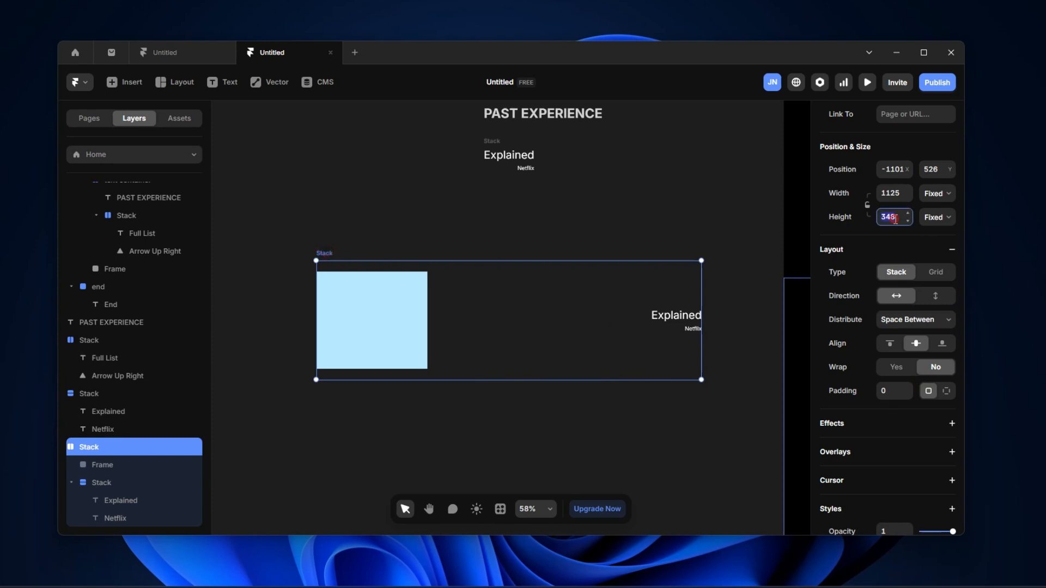
Rename the blue frame as image, the nested text stack as text and the outer stack as container
{"action": "left_click", "coordinate": [360, 326]}
{"action": "double_click", "coordinate": [142, 465]}
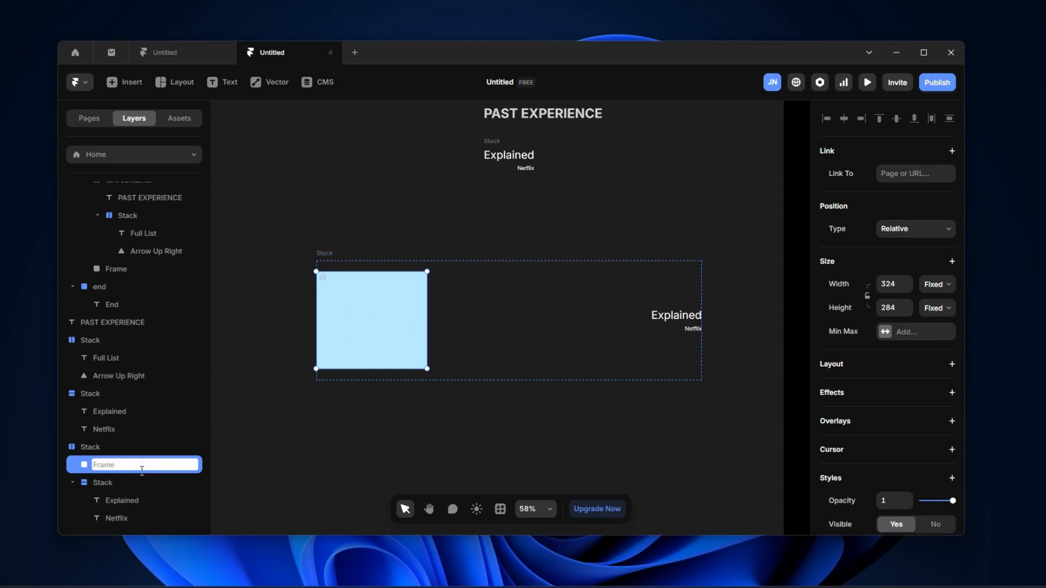
{"action": "key", "text": "BackSpace"}
{"action": "key", "text": "Return"}
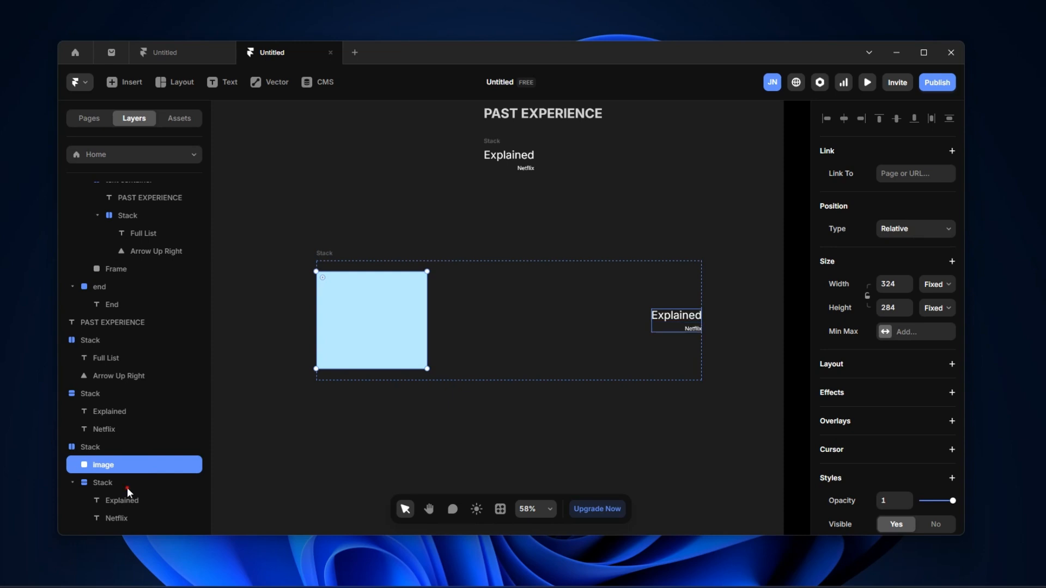
{"action": "double_click", "coordinate": [127, 488]}
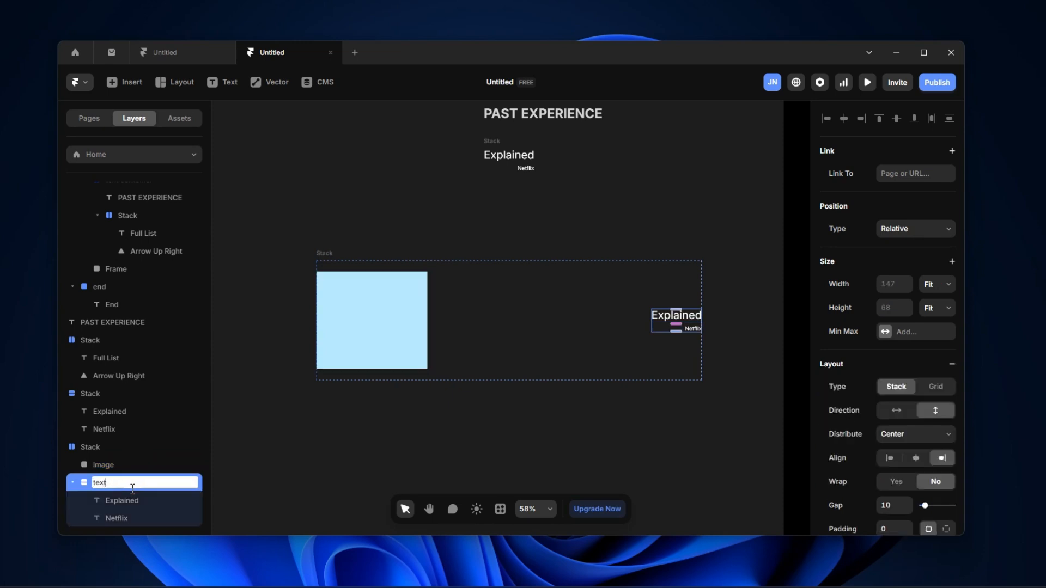
{"action": "key", "text": "Return"}
{"action": "double_click", "coordinate": [116, 444]}
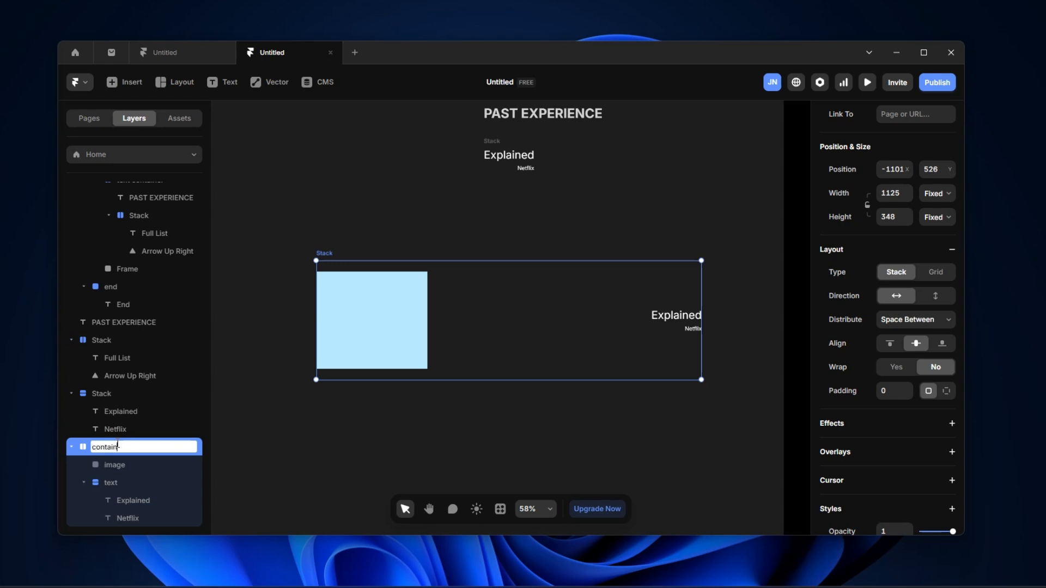
{"action": "key", "text": "Return"}
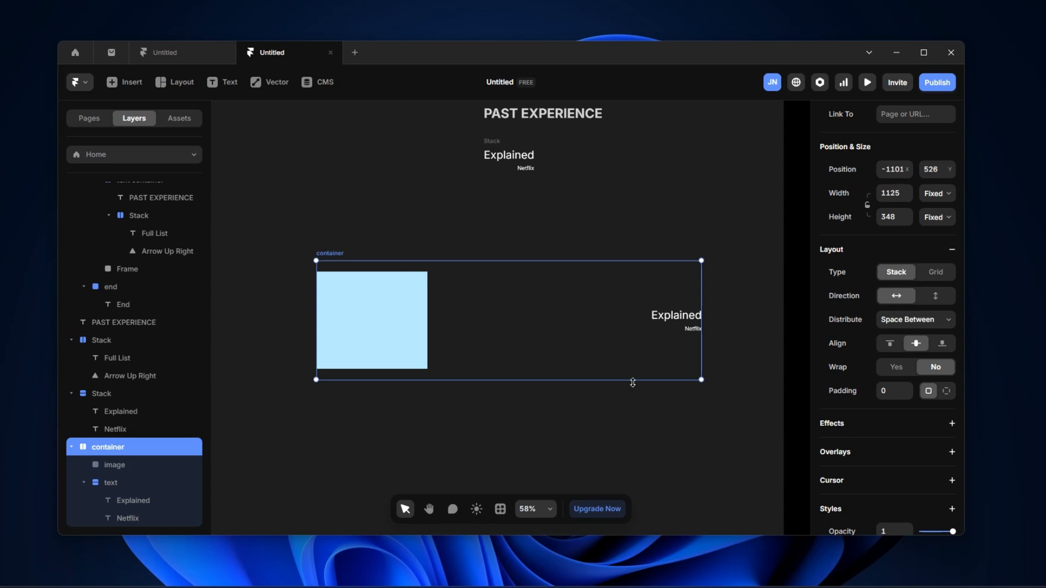
Shorten the container to about 297 high and widen the image frame to about 436
{"action": "left_click_drag", "start_coordinate": [564, 381], "coordinate": [579, 362]}
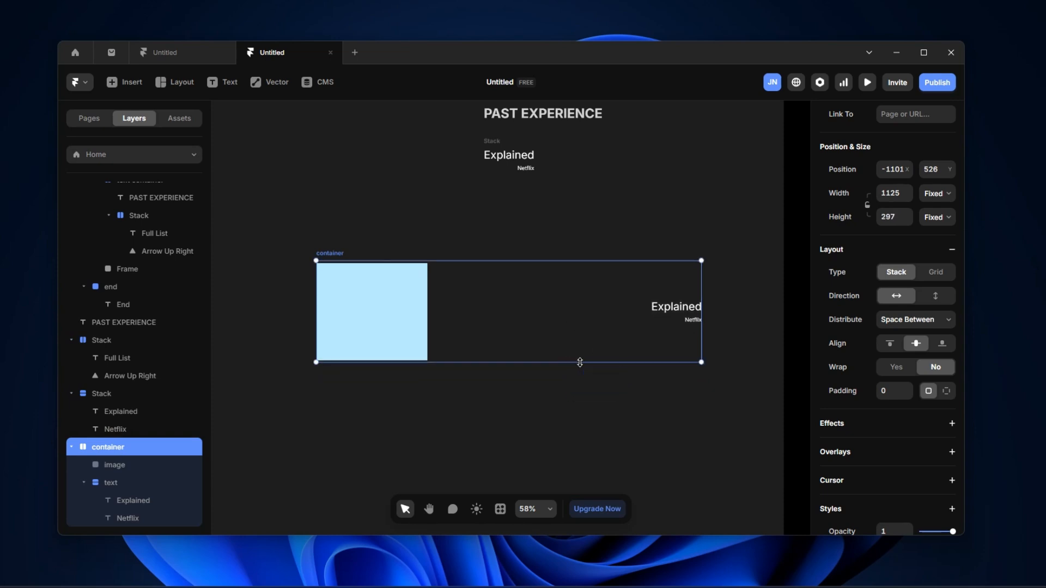
{"action": "scroll", "coordinate": [627, 400], "scroll_direction": "up", "scroll_amount": 1}
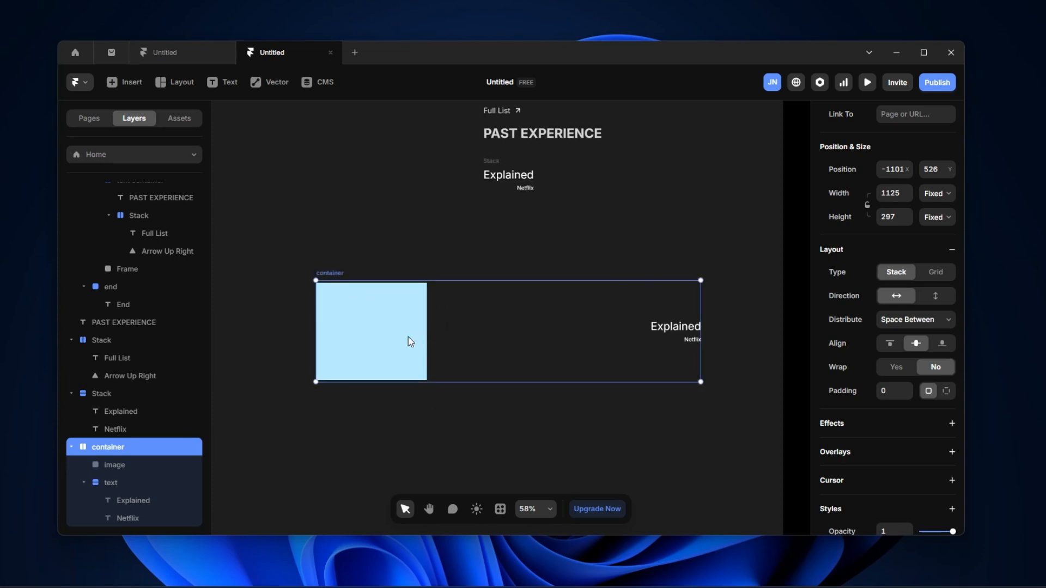
{"action": "left_click", "coordinate": [146, 465]}
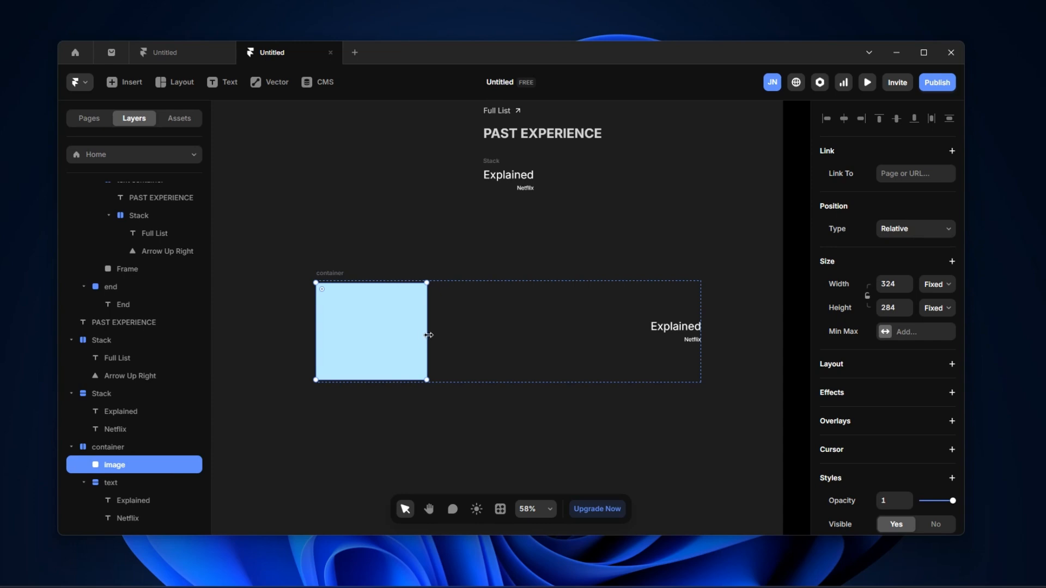
{"action": "left_click_drag", "start_coordinate": [429, 335], "coordinate": [466, 337]}
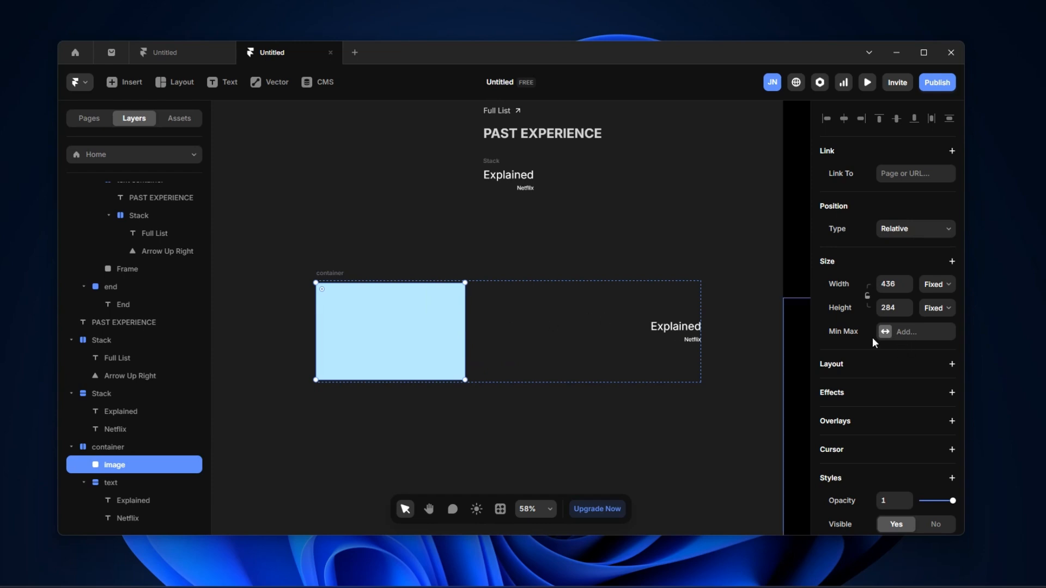
Switch the image frame's fill to an image and use the Unsplash plugin to insert an eagle photo
{"action": "scroll", "coordinate": [915, 397], "scroll_direction": "down", "scroll_amount": 3}
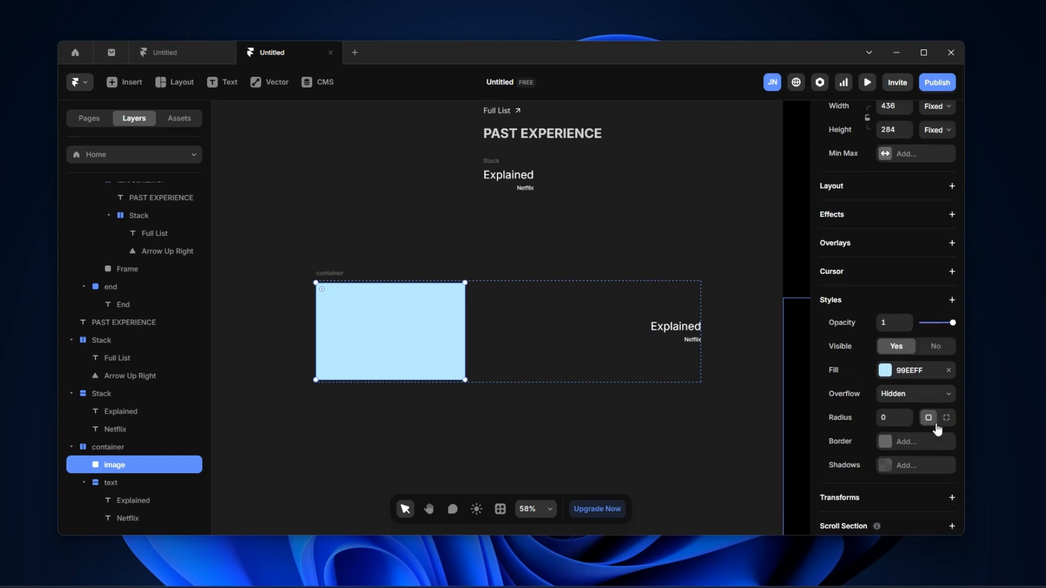
{"action": "left_click", "coordinate": [920, 372]}
{"action": "left_click", "coordinate": [779, 334]}
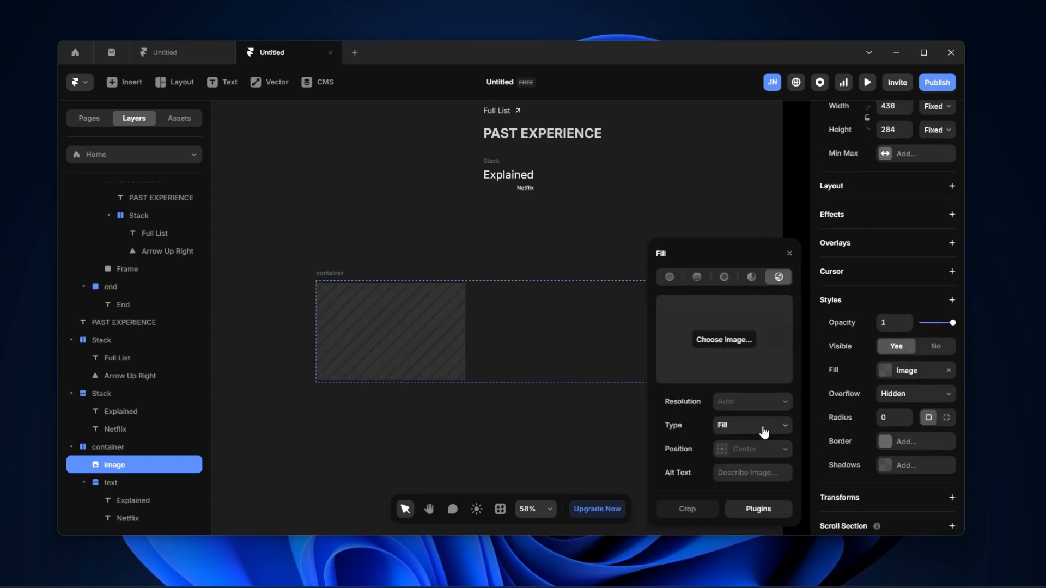
{"action": "left_click", "coordinate": [765, 509]}
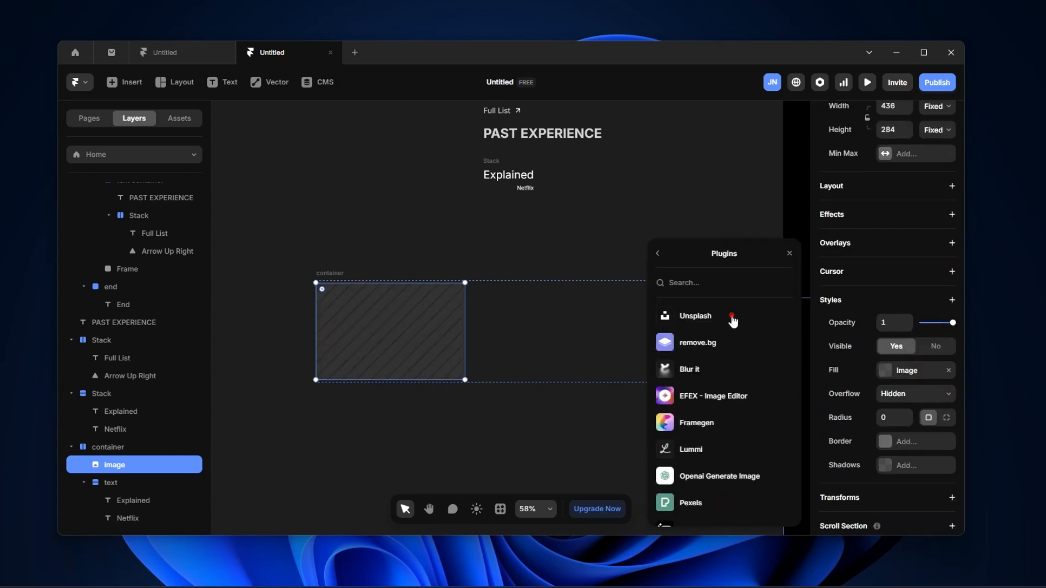
{"action": "left_click", "coordinate": [730, 317]}
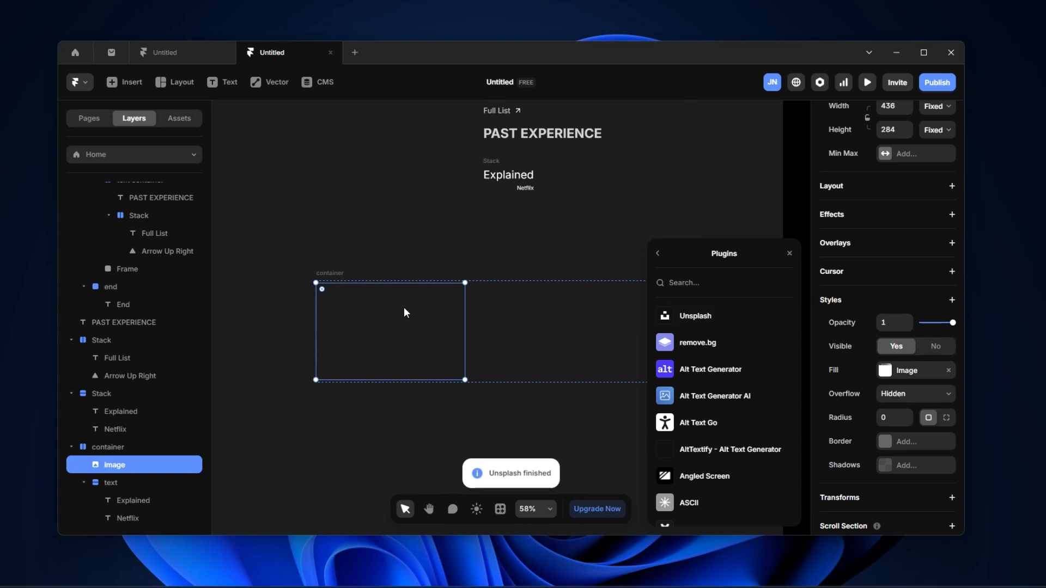
{"action": "scroll", "coordinate": [394, 332], "scroll_direction": "up", "scroll_amount": 3}
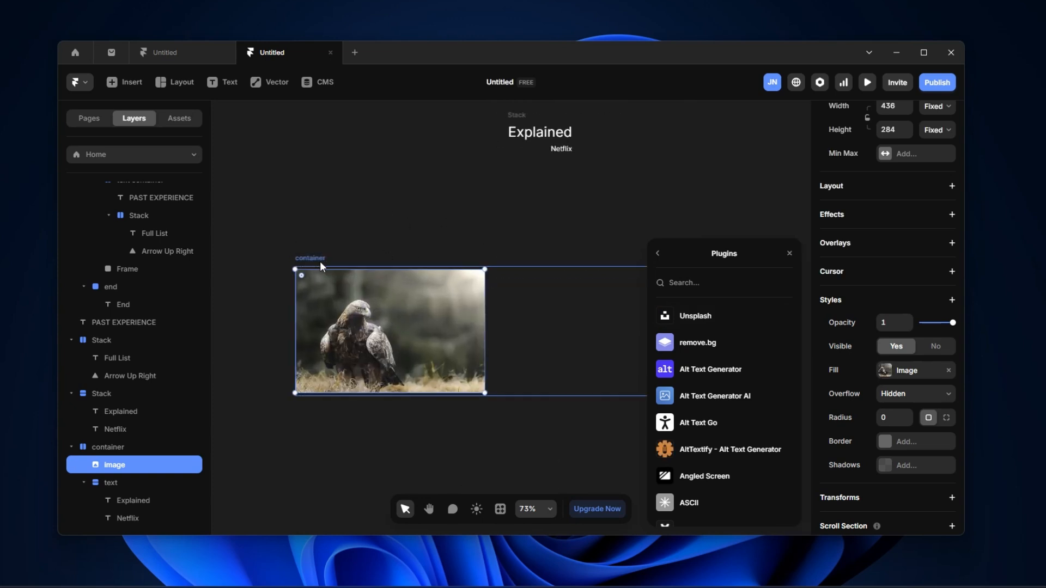
{"action": "left_click", "coordinate": [376, 320]}
{"action": "left_click", "coordinate": [548, 171]}
Set the image frame's height to Fill so it spans the container
{"action": "left_click", "coordinate": [377, 328]}
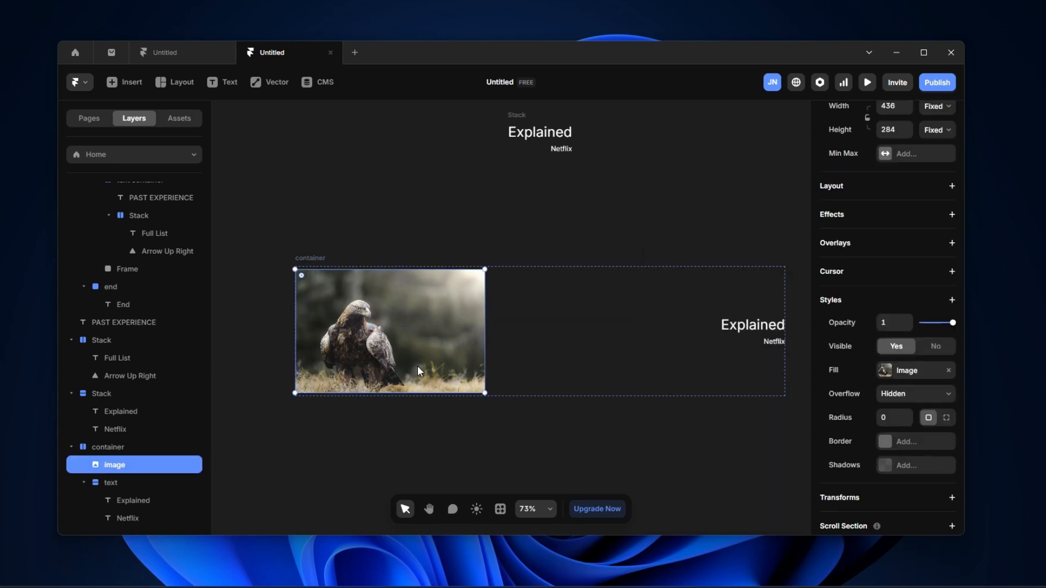
{"action": "scroll", "coordinate": [918, 348], "scroll_direction": "up", "scroll_amount": 3}
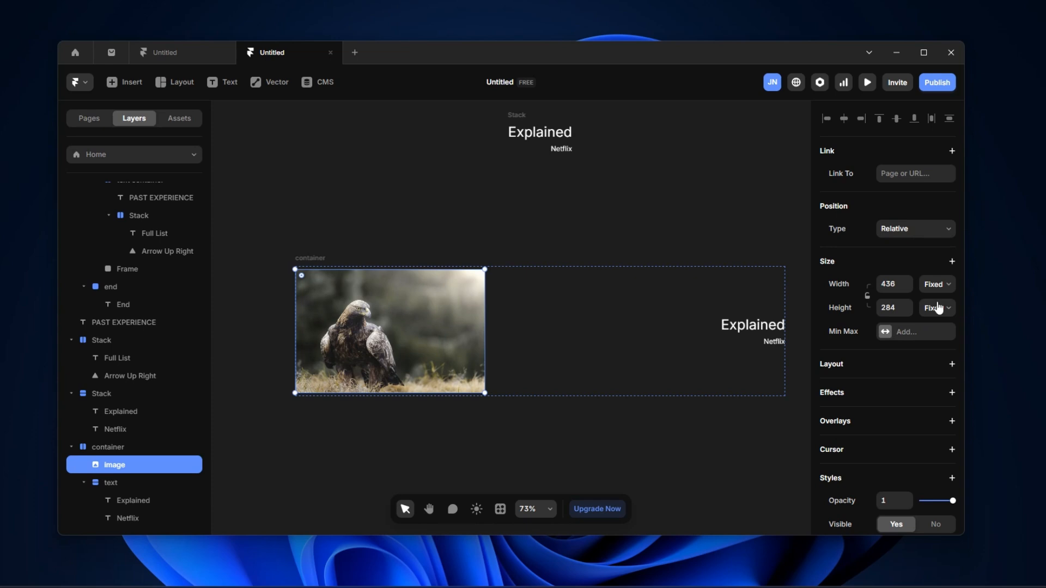
{"action": "left_click", "coordinate": [932, 307]}
{"action": "left_click", "coordinate": [931, 353]}
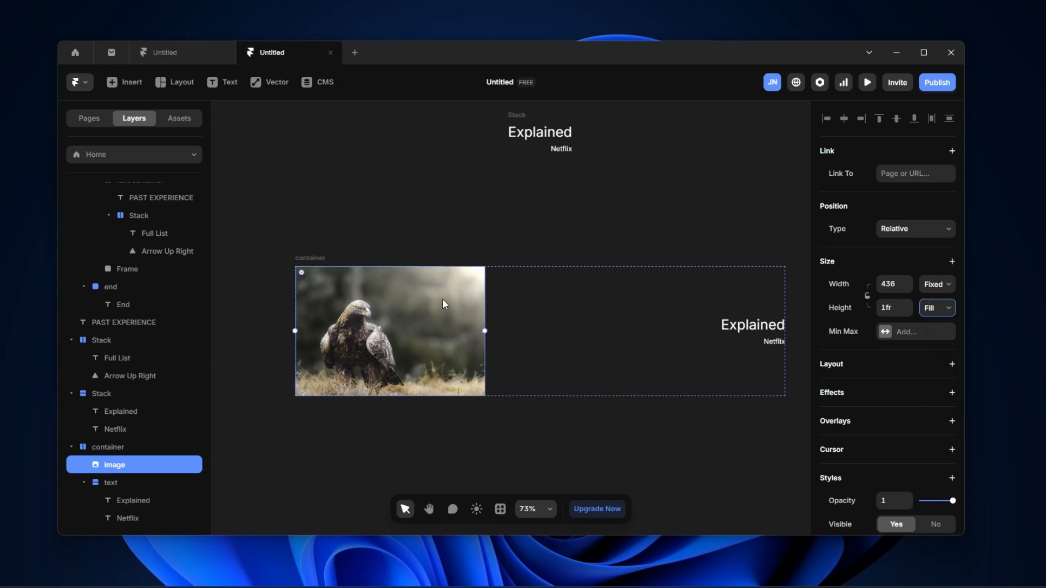
Set the container's corner radius to 12
{"action": "scroll", "coordinate": [401, 306], "scroll_direction": "up", "scroll_amount": 2}
{"action": "scroll", "coordinate": [389, 378], "scroll_direction": "up", "scroll_amount": 5}
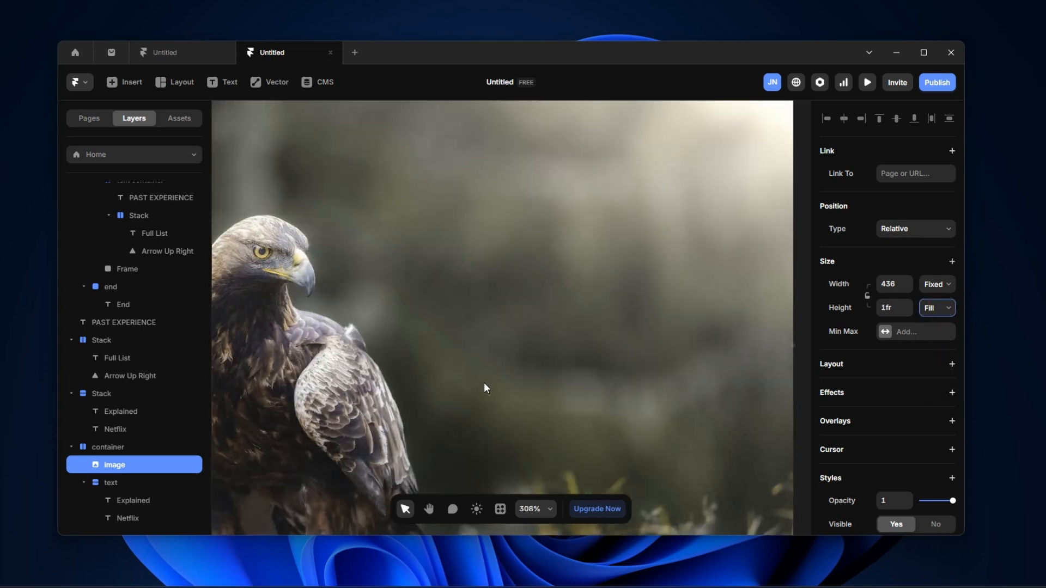
{"action": "scroll", "coordinate": [556, 387], "scroll_direction": "down", "scroll_amount": 2}
{"action": "scroll", "coordinate": [557, 393], "scroll_direction": "up", "scroll_amount": 2}
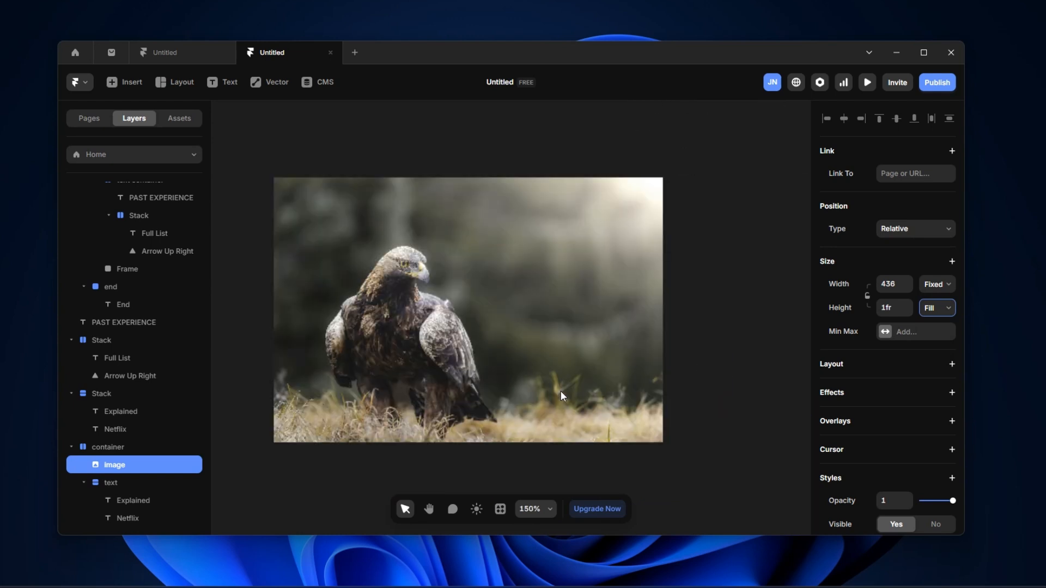
{"action": "left_click", "coordinate": [295, 169]}
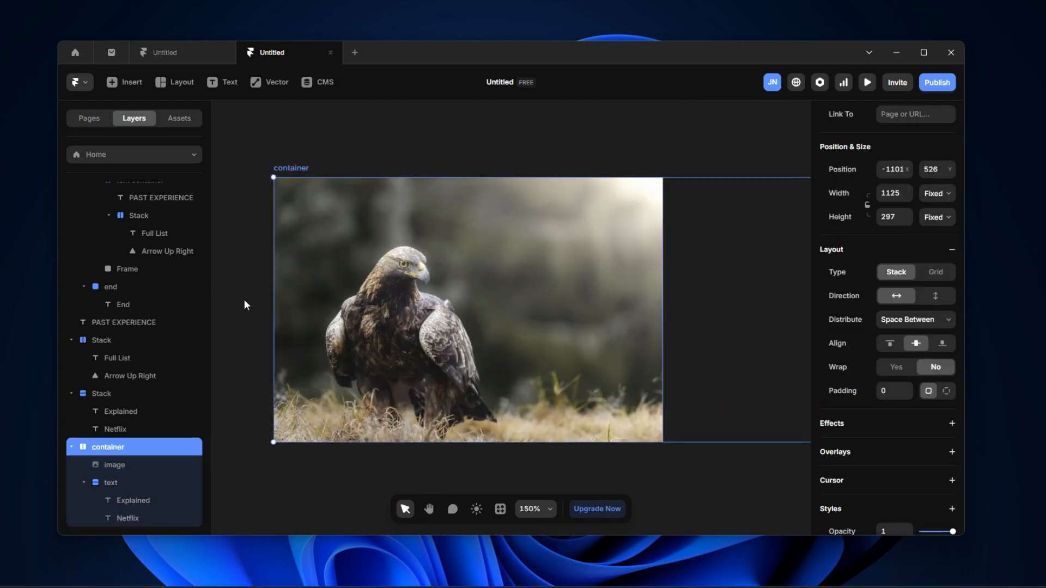
{"action": "scroll", "coordinate": [946, 357], "scroll_direction": "down", "scroll_amount": 5}
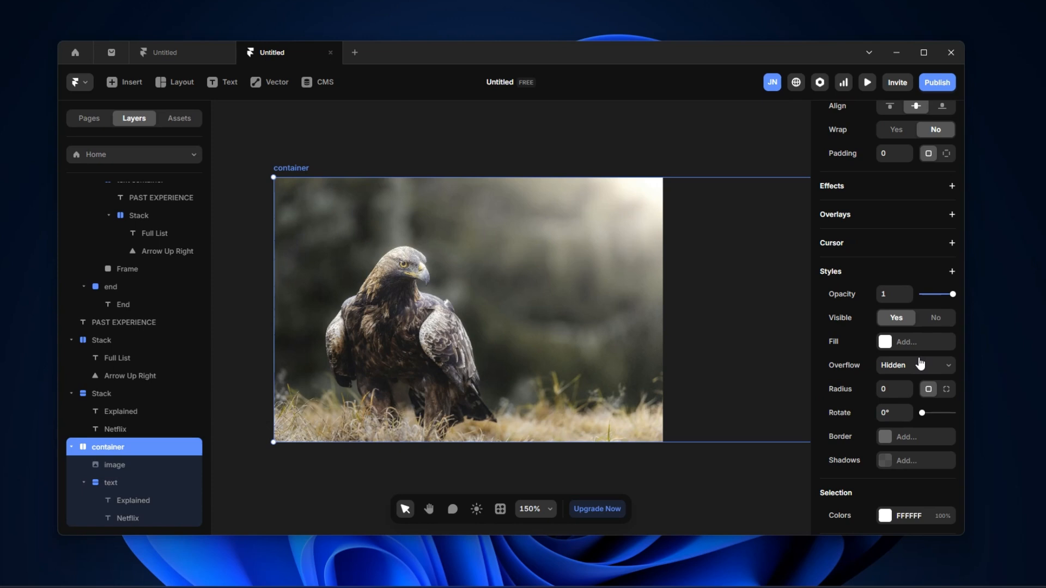
{"action": "left_click", "coordinate": [891, 389]}
{"action": "type", "text": "12"}
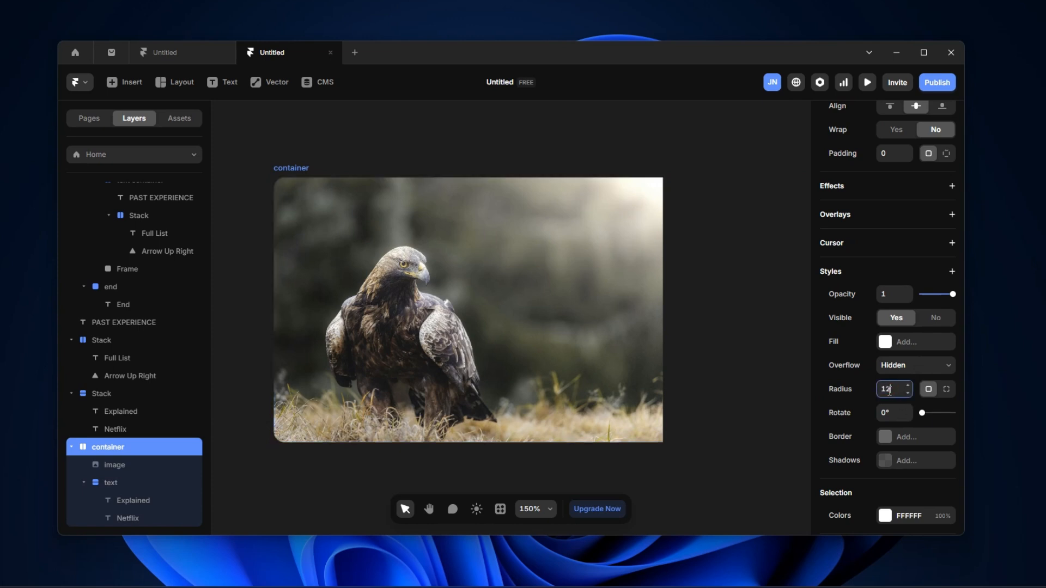
Round the eagle image frame's corners with a radius of 12 to match the container
{"action": "scroll", "coordinate": [282, 181], "scroll_direction": "up", "scroll_amount": 5}
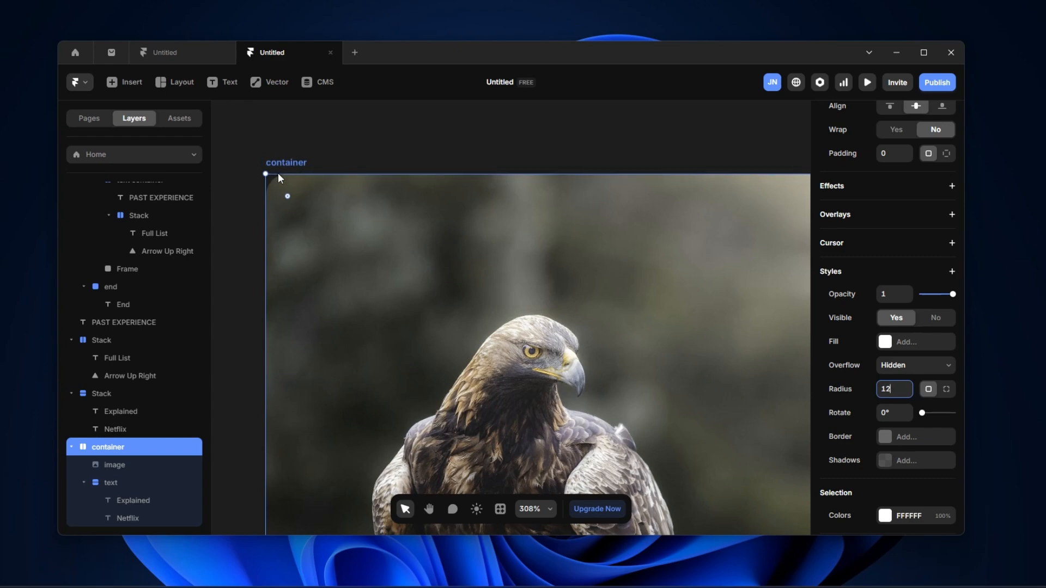
{"action": "left_click", "coordinate": [888, 388]}
{"action": "scroll", "coordinate": [286, 232], "scroll_direction": "down", "scroll_amount": 2}
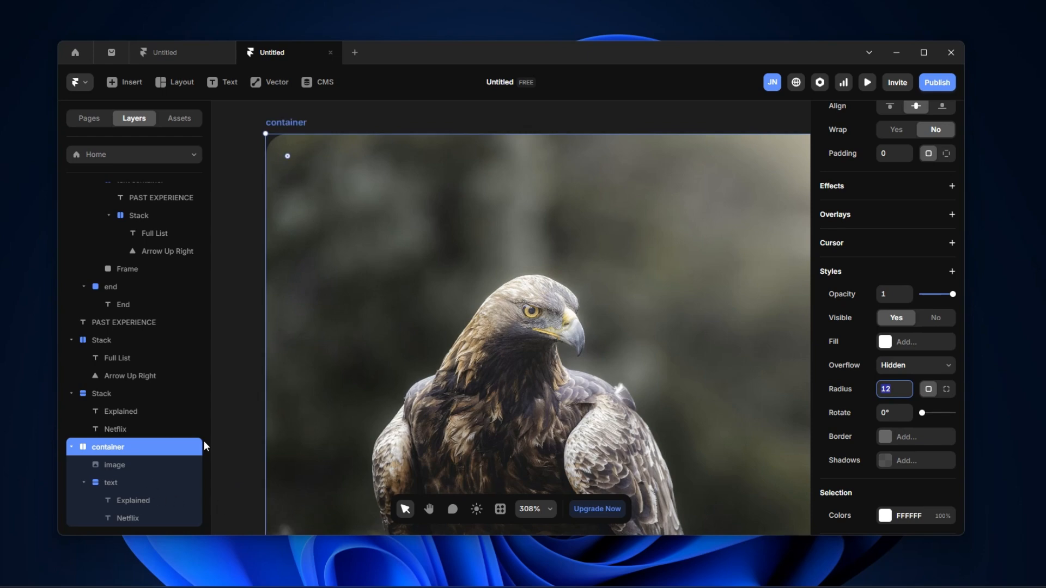
{"action": "scroll", "coordinate": [410, 372], "scroll_direction": "down", "scroll_amount": 2}
{"action": "scroll", "coordinate": [607, 371], "scroll_direction": "down", "scroll_amount": 5}
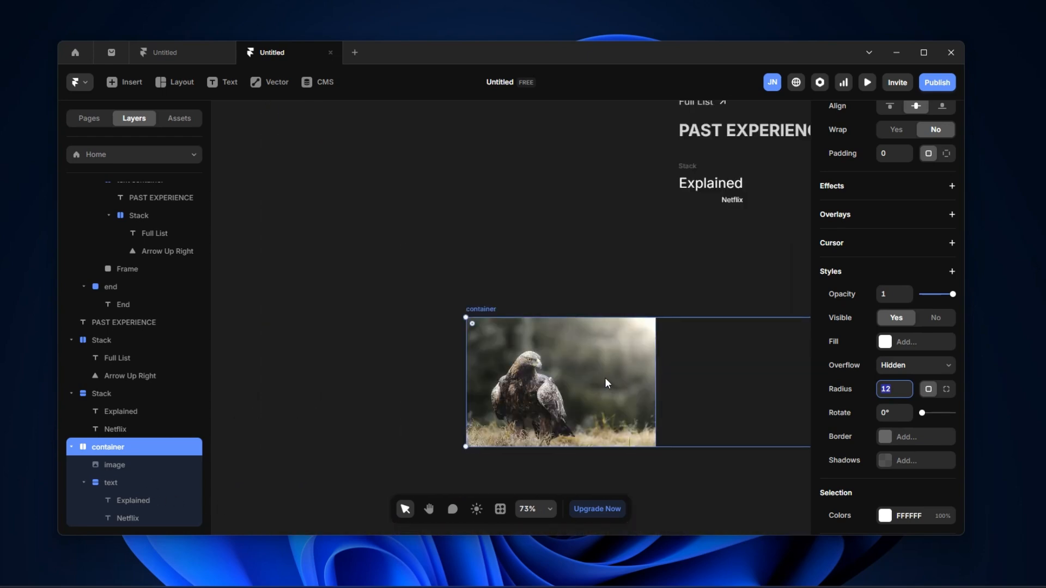
{"action": "scroll", "coordinate": [604, 378], "scroll_direction": "up", "scroll_amount": 3}
{"action": "left_click", "coordinate": [530, 402]}
{"action": "scroll", "coordinate": [883, 398], "scroll_direction": "down", "scroll_amount": 3}
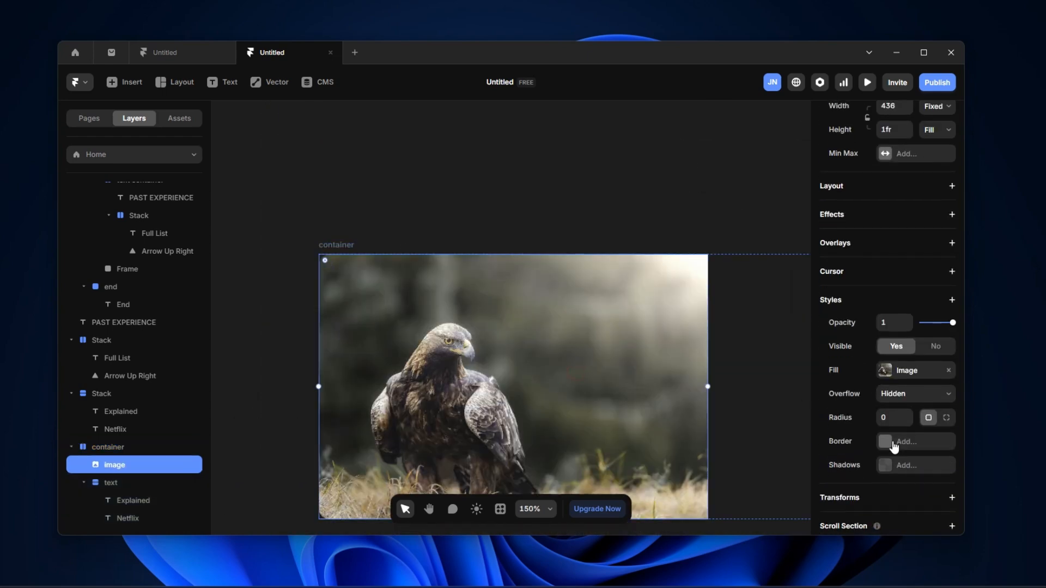
{"action": "scroll", "coordinate": [894, 404], "scroll_direction": "down", "scroll_amount": 1}
{"action": "left_click", "coordinate": [887, 358]}
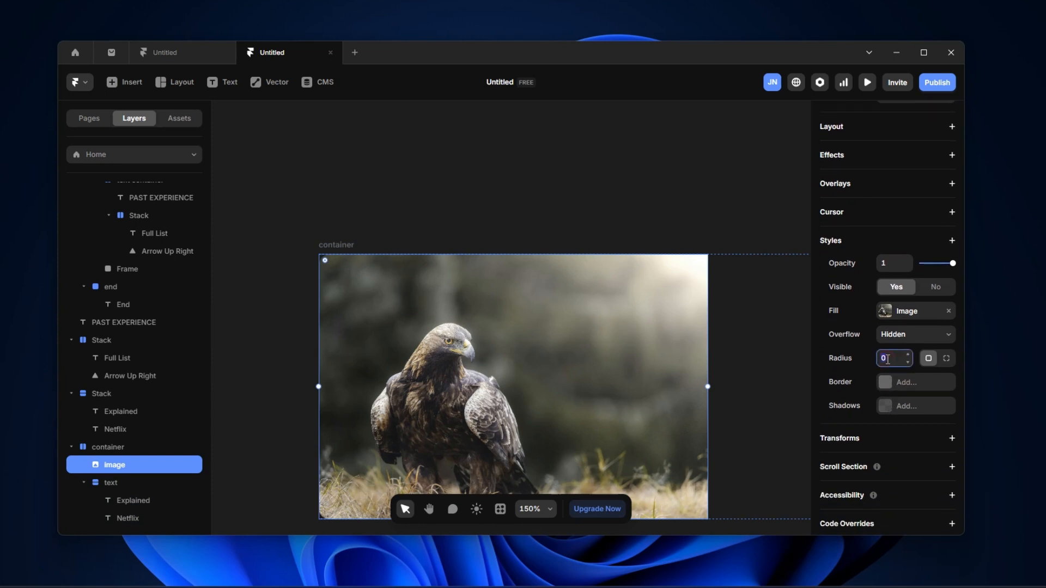
{"action": "type", "text": "10"}
{"action": "scroll", "coordinate": [632, 214], "scroll_direction": "down", "scroll_amount": 5}
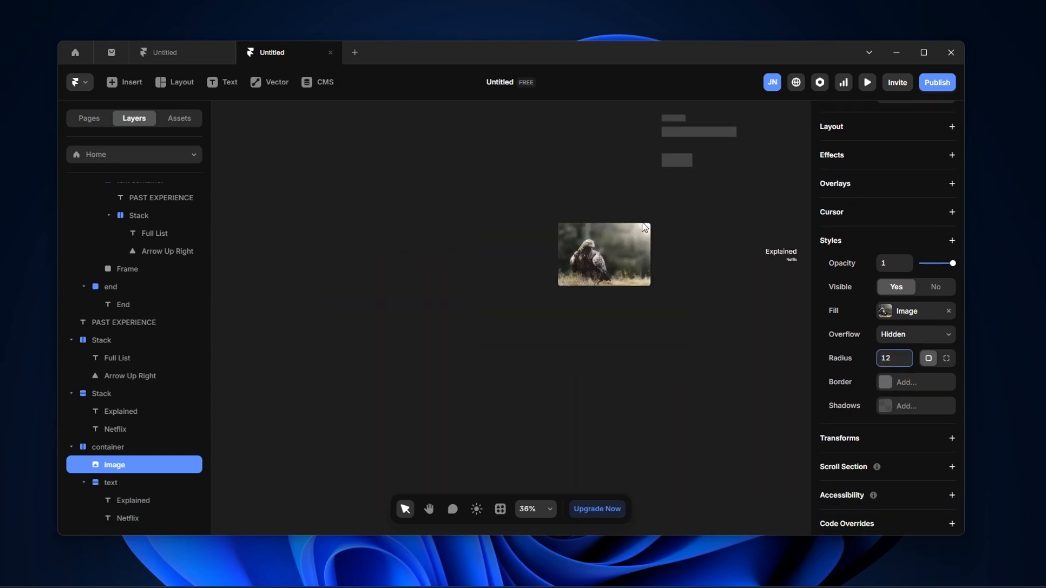
{"action": "scroll", "coordinate": [682, 264], "scroll_direction": "up", "scroll_amount": 5}
{"action": "scroll", "coordinate": [634, 289], "scroll_direction": "down", "scroll_amount": 5}
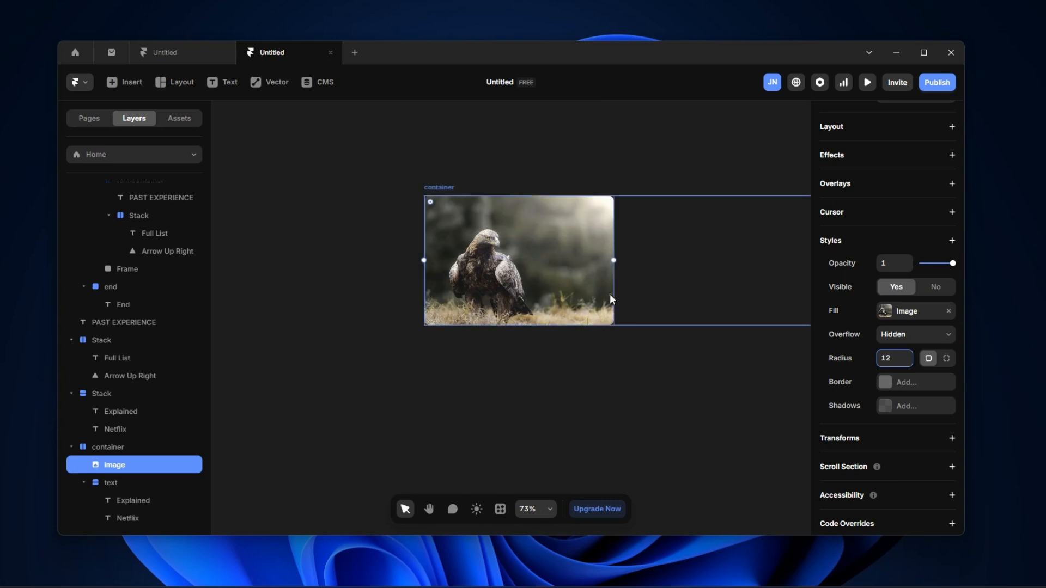
Give the container separate padding per side and set its right padding to 50
{"action": "scroll", "coordinate": [612, 262], "scroll_direction": "right", "scroll_amount": 2}
{"action": "scroll", "coordinate": [611, 267], "scroll_direction": "right", "scroll_amount": 4}
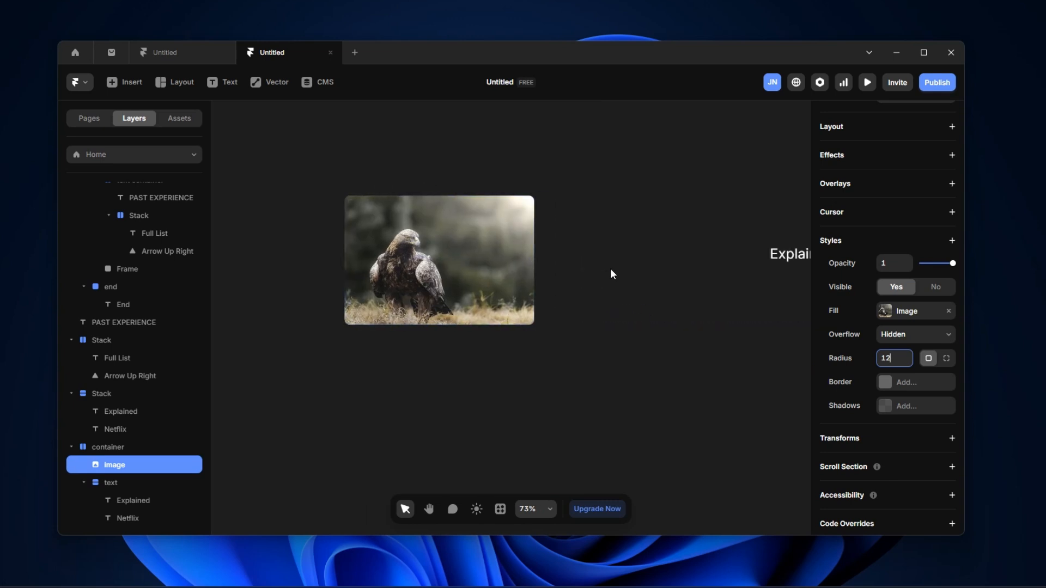
{"action": "left_click", "coordinate": [306, 182]}
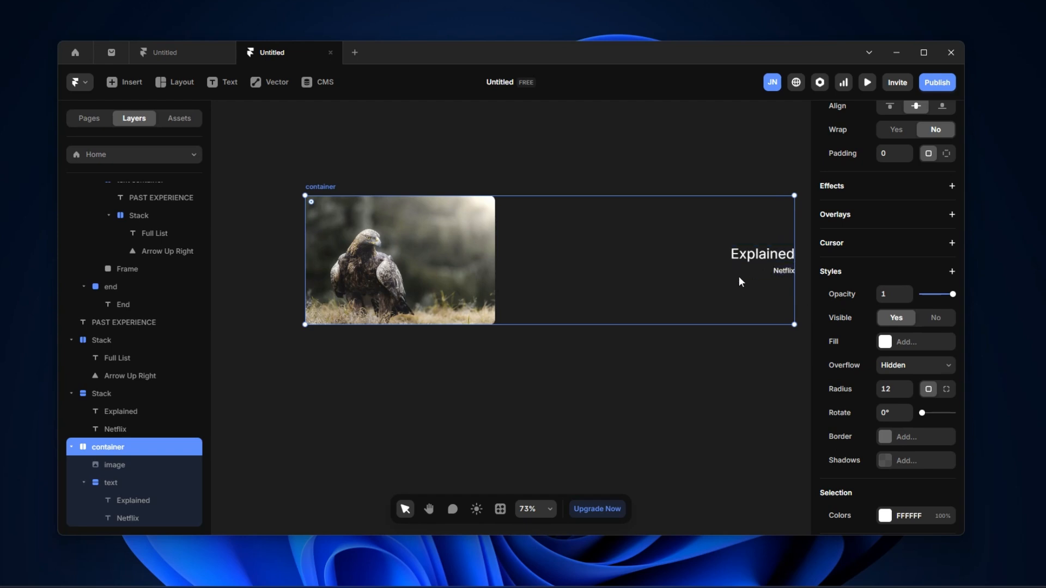
{"action": "scroll", "coordinate": [871, 305], "scroll_direction": "up", "scroll_amount": 2}
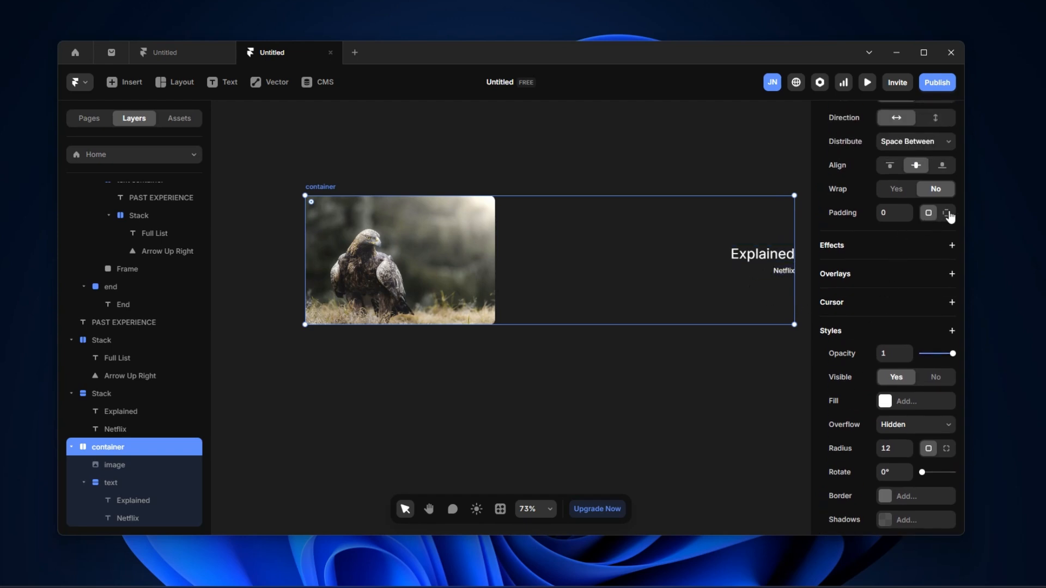
{"action": "left_click", "coordinate": [946, 212]}
{"action": "left_click", "coordinate": [910, 236]}
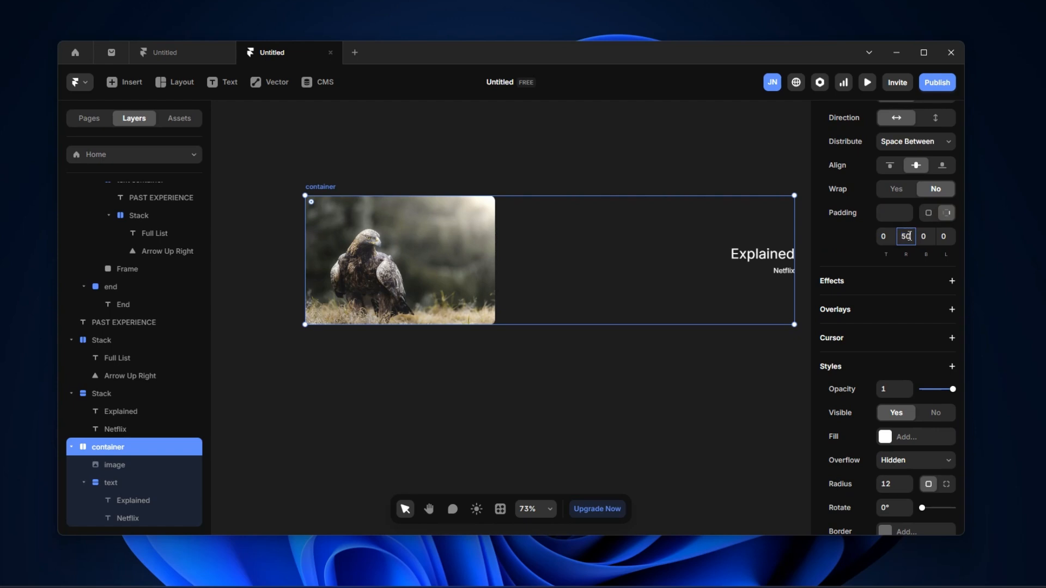
{"action": "key", "text": "Return"}
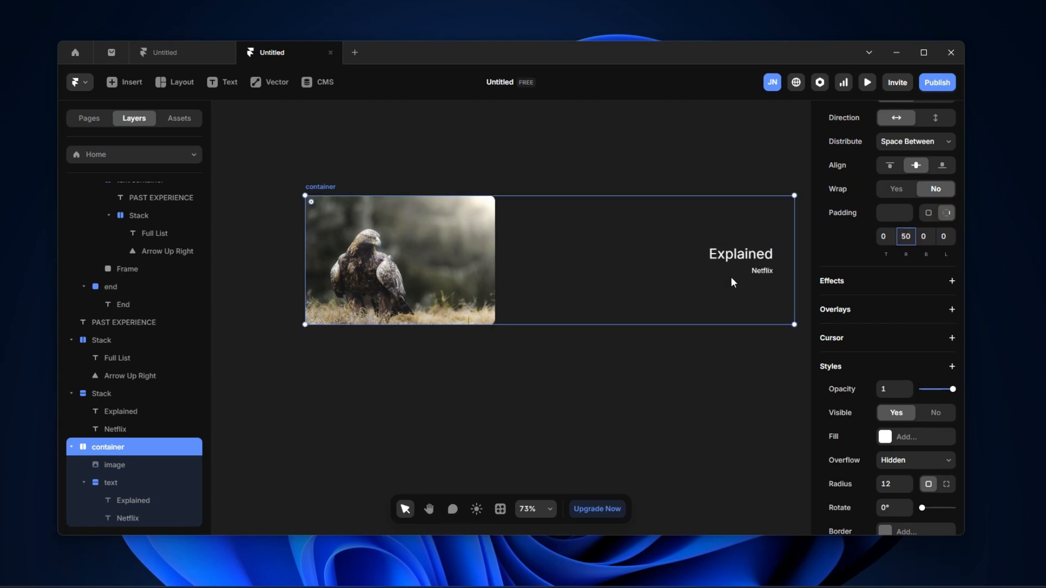
Fill the container with the dark grey colour 2E2E2E
{"action": "scroll", "coordinate": [608, 287], "scroll_direction": "up", "scroll_amount": 1}
{"action": "scroll", "coordinate": [665, 314], "scroll_direction": "up", "scroll_amount": 2}
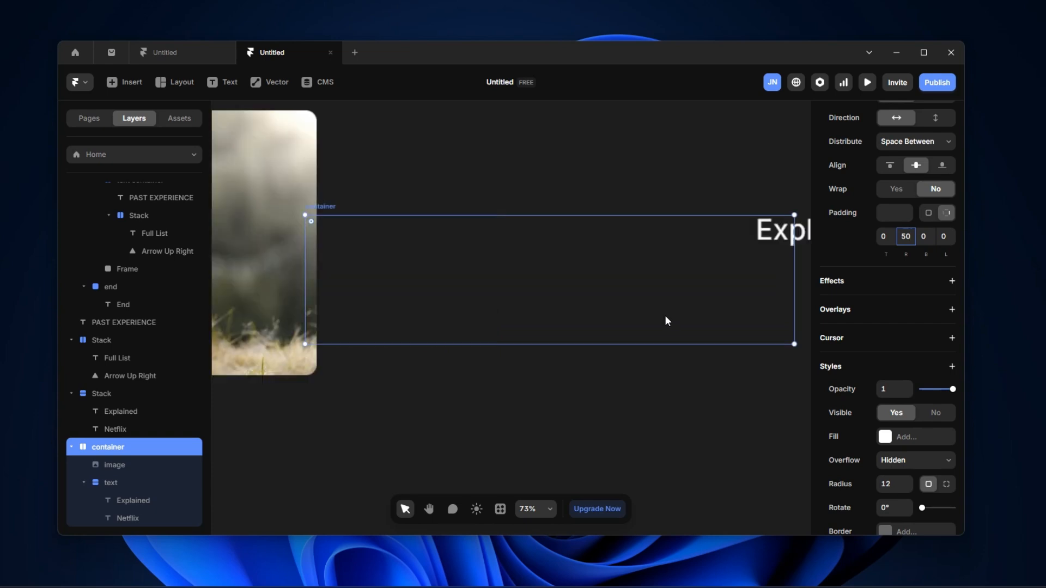
{"action": "scroll", "coordinate": [640, 315], "scroll_direction": "down", "scroll_amount": 2}
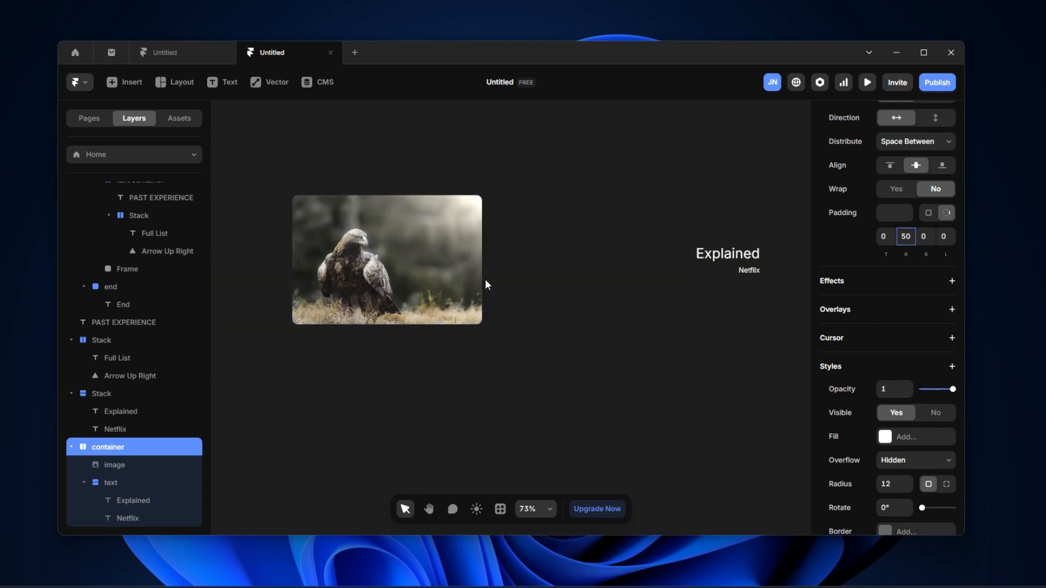
{"action": "left_click", "coordinate": [304, 206]}
{"action": "scroll", "coordinate": [916, 385], "scroll_direction": "down", "scroll_amount": 3}
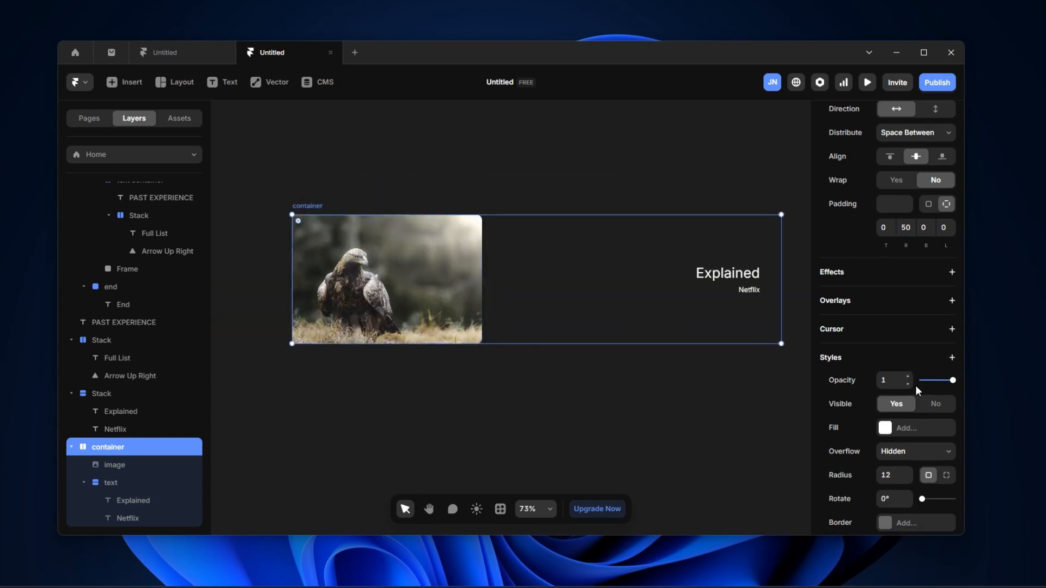
{"action": "left_click", "coordinate": [902, 251]}
{"action": "left_click_drag", "start_coordinate": [671, 335], "coordinate": [642, 352]}
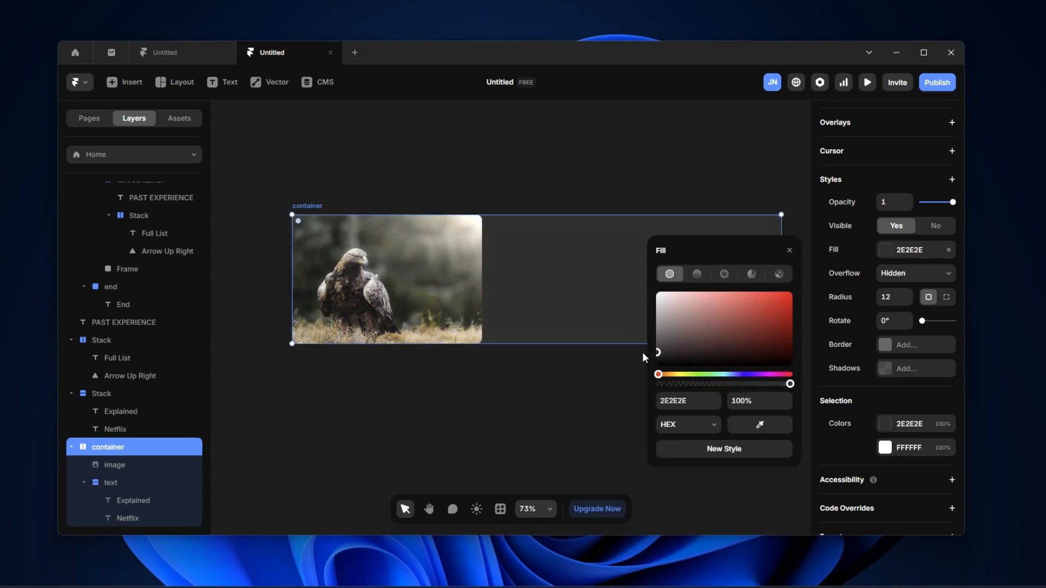
{"action": "left_click", "coordinate": [577, 172]}
{"action": "scroll", "coordinate": [436, 261], "scroll_direction": "down", "scroll_amount": 2}
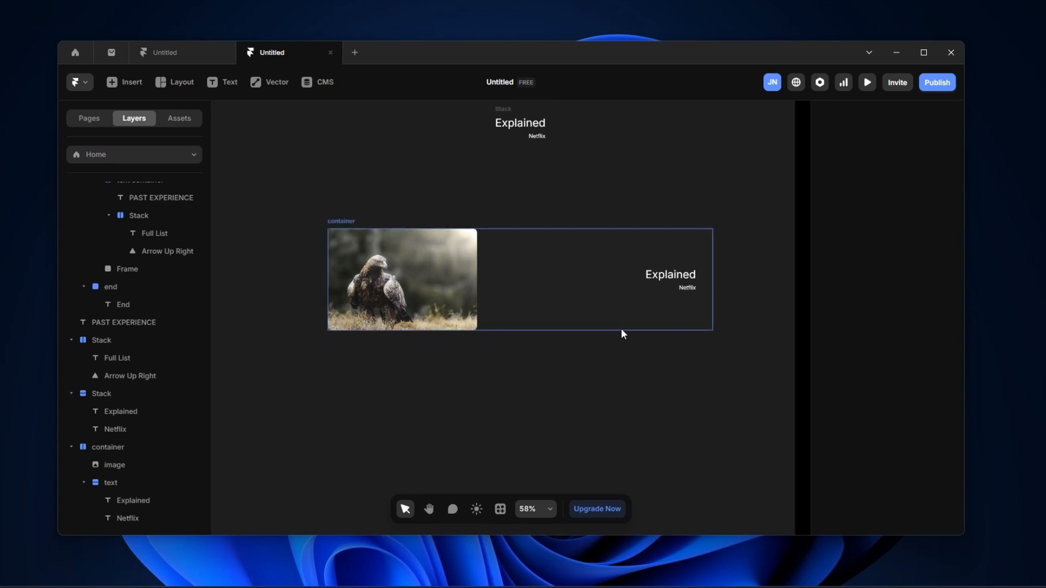
Move the container slightly down and to the right on the canvas, beside the page
{"action": "left_click", "coordinate": [349, 221]}
{"action": "left_click_drag", "start_coordinate": [348, 240], "coordinate": [361, 277]}
{"action": "left_click", "coordinate": [610, 218]}
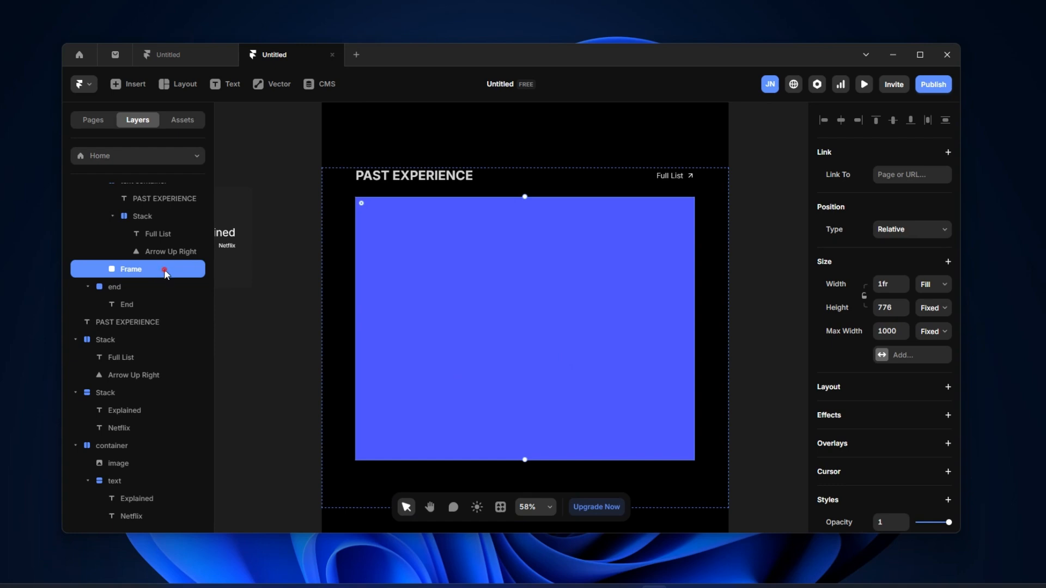
Rename the blue frame below the Past Experience heading to "element container" and remove its fill
{"action": "double_click", "coordinate": [165, 269]}
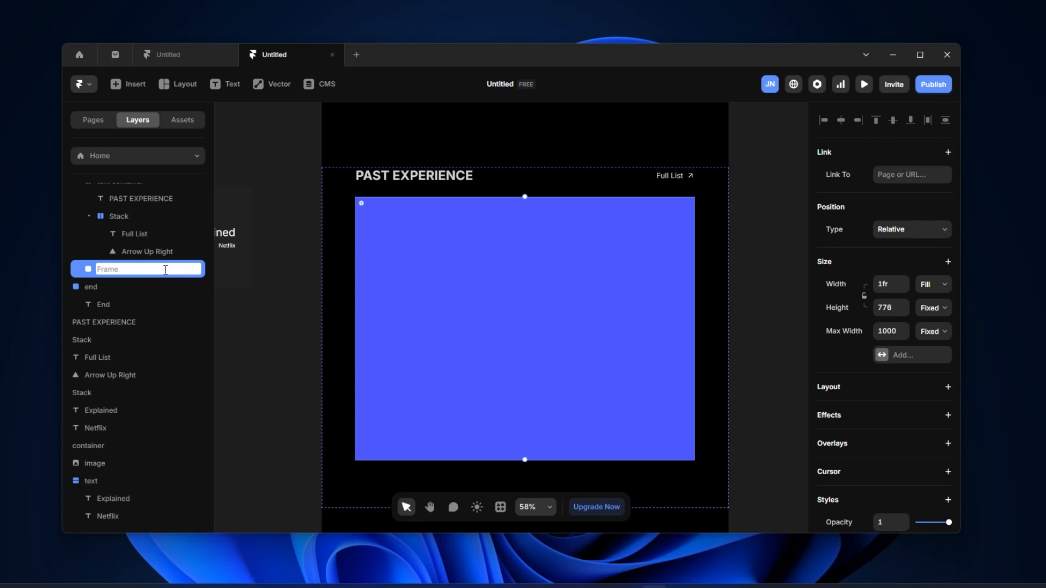
{"action": "type", "text": "container element"}
{"action": "key", "text": "BackSpace"}
{"action": "key", "text": "BackSpace"}
{"action": "key", "text": "BackSpace"}
{"action": "key", "text": "BackSpace"}
{"action": "key", "text": "BackSpace"}
{"action": "key", "text": "BackSpace"}
{"action": "key", "text": "BackSpace"}
{"action": "key", "text": "BackSpace"}
{"action": "key", "text": "BackSpace"}
{"action": "key", "text": "BackSpace"}
{"action": "key", "text": "BackSpace"}
{"action": "key", "text": "BackSpace"}
{"action": "key", "text": "BackSpace"}
{"action": "key", "text": "BackSpace"}
{"action": "key", "text": "BackSpace"}
{"action": "key", "text": "BackSpace"}
{"action": "key", "text": "BackSpace"}
{"action": "type", "text": "element container"}
{"action": "key", "text": "Return"}
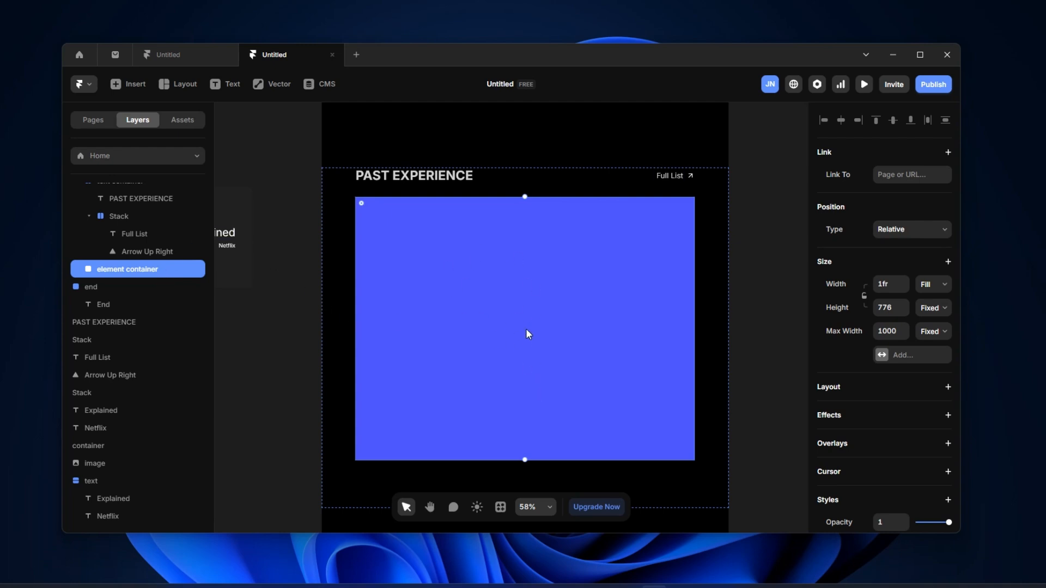
{"action": "scroll", "coordinate": [883, 435], "scroll_direction": "down", "scroll_amount": 4}
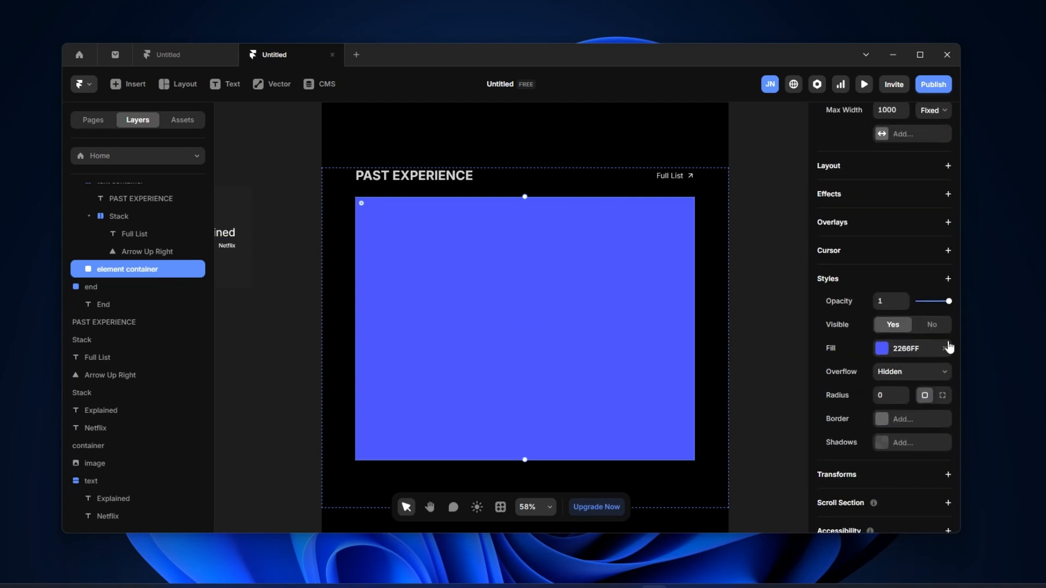
{"action": "left_click", "coordinate": [947, 347]}
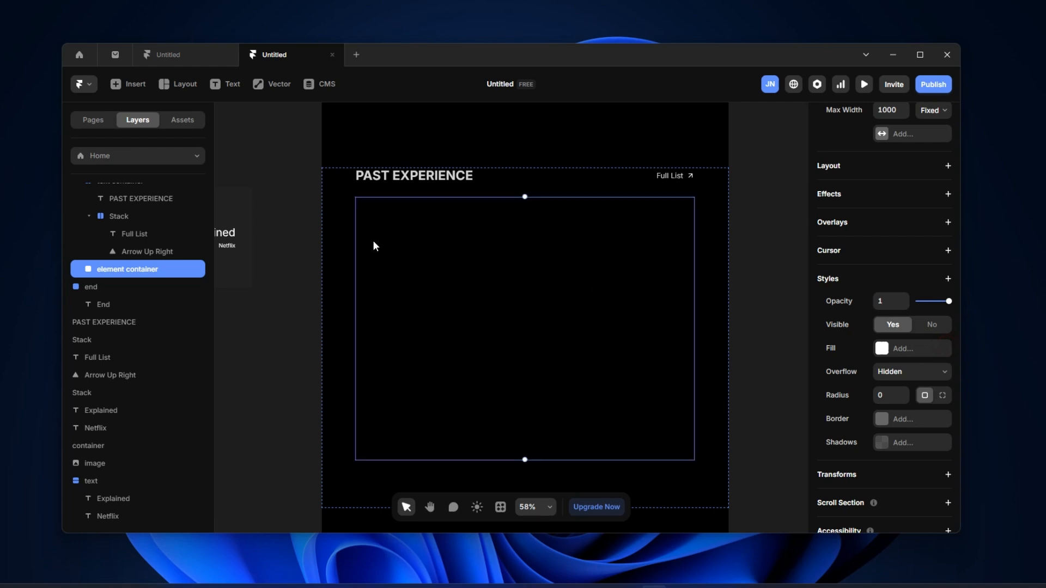
Find the Ticker element and insert it into the element container
{"action": "left_click", "coordinate": [131, 84]}
{"action": "type", "text": "ticker"}
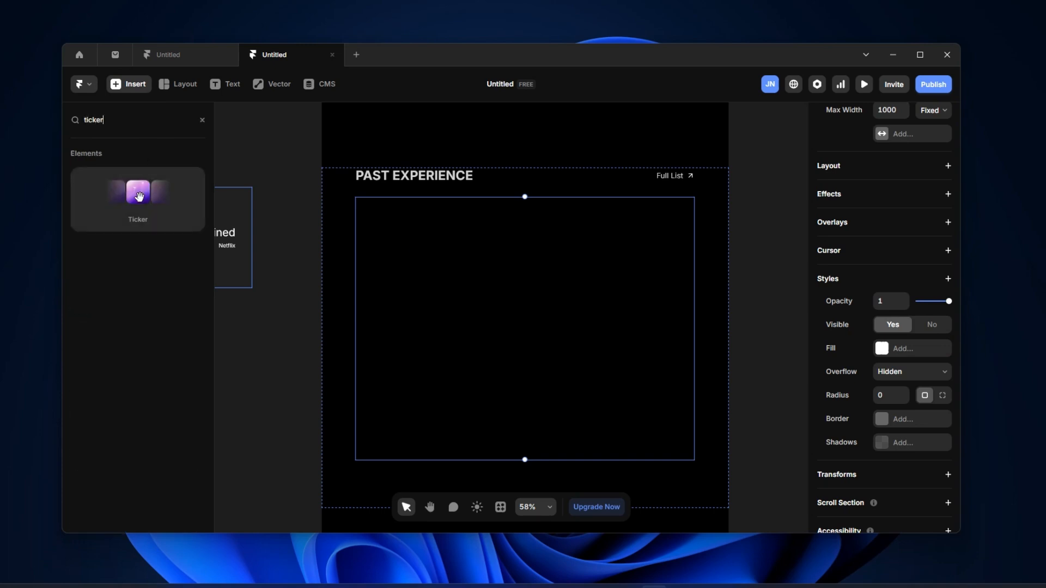
{"action": "left_click_drag", "start_coordinate": [140, 196], "coordinate": [554, 295]}
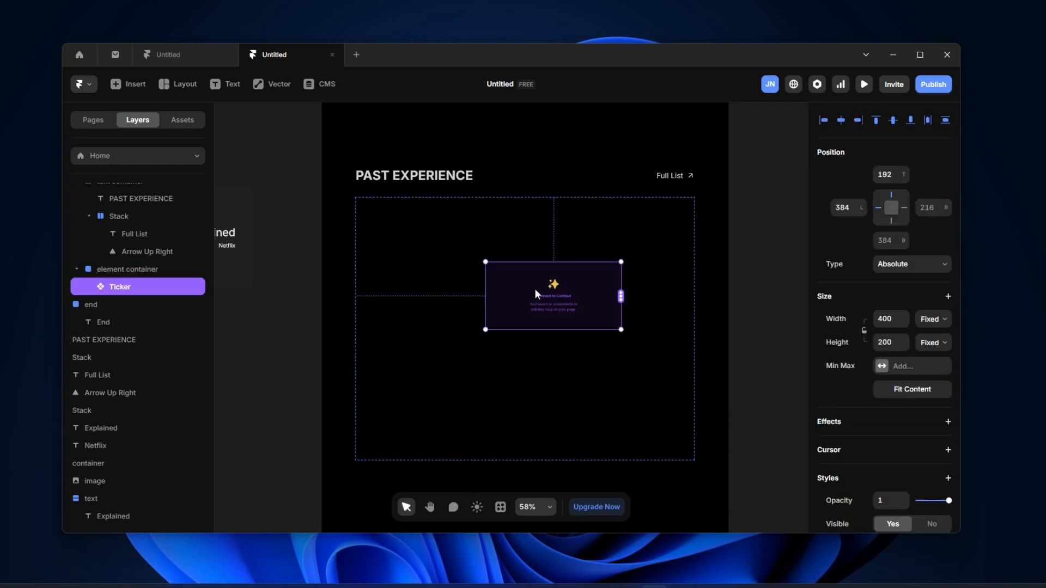
Add a stack layout to the element container so the Ticker is centred in it
{"action": "left_click", "coordinate": [119, 271]}
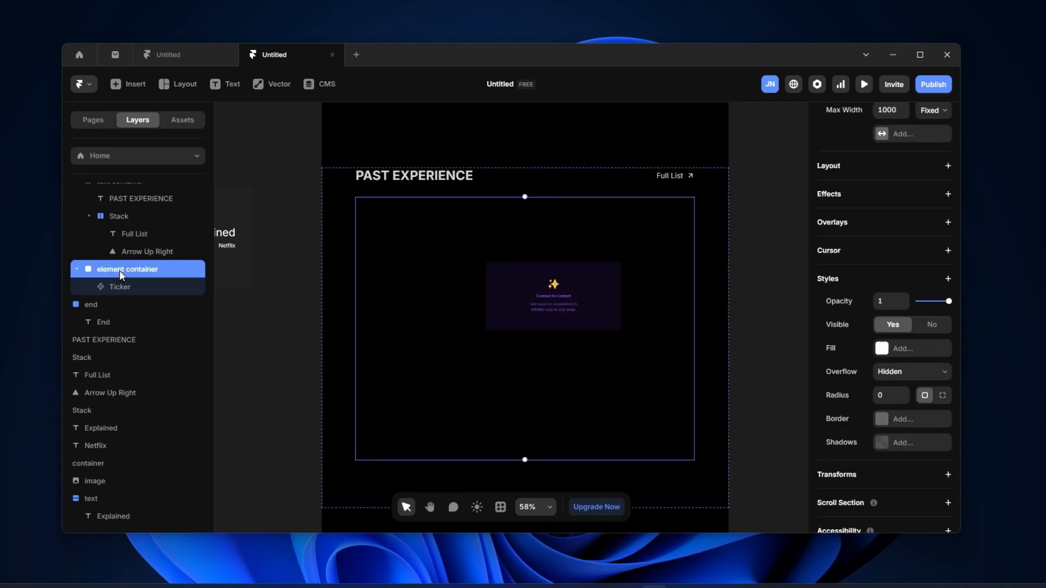
{"action": "scroll", "coordinate": [956, 334], "scroll_direction": "up", "scroll_amount": 2}
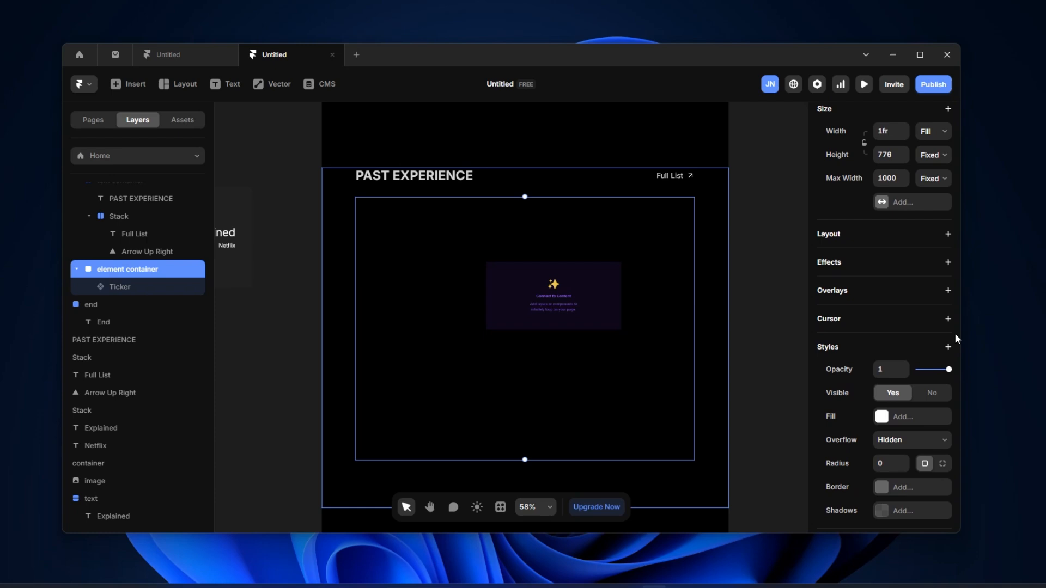
{"action": "left_click", "coordinate": [948, 234]}
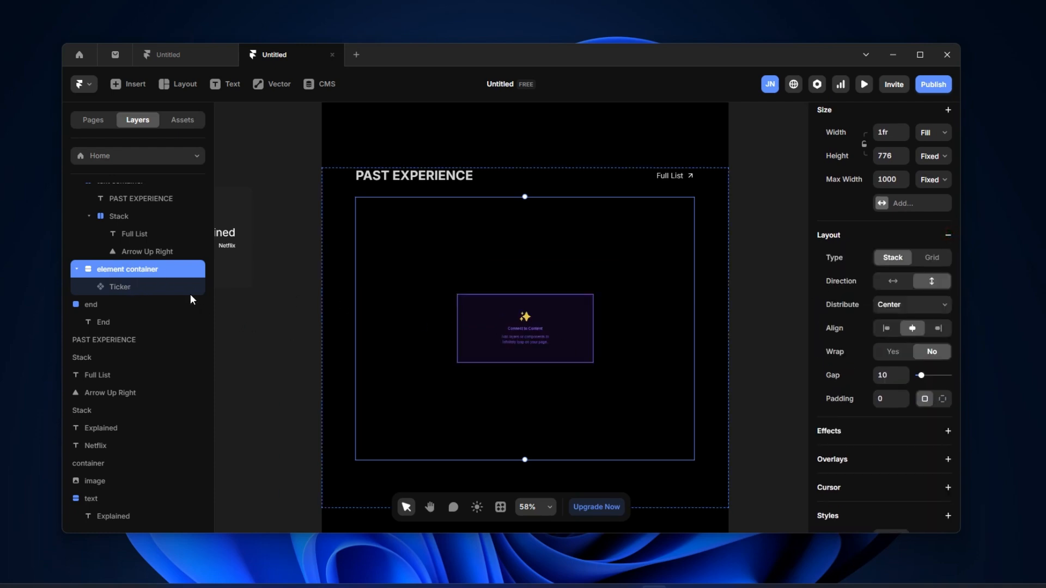
Set the Ticker's width to Fill and its height to 260
{"action": "left_click", "coordinate": [154, 293]}
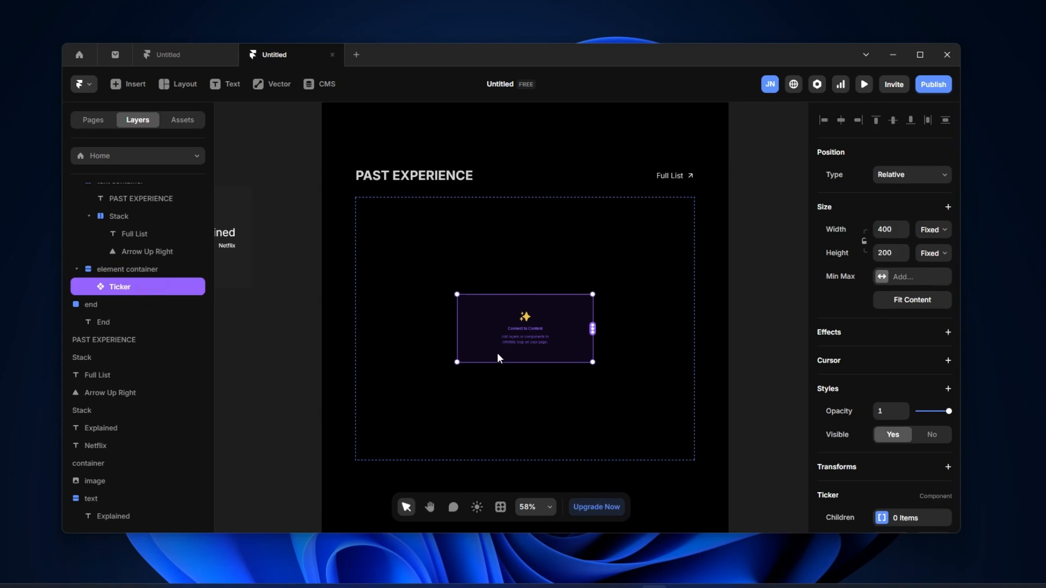
{"action": "left_click", "coordinate": [932, 231]}
{"action": "left_click", "coordinate": [926, 275]}
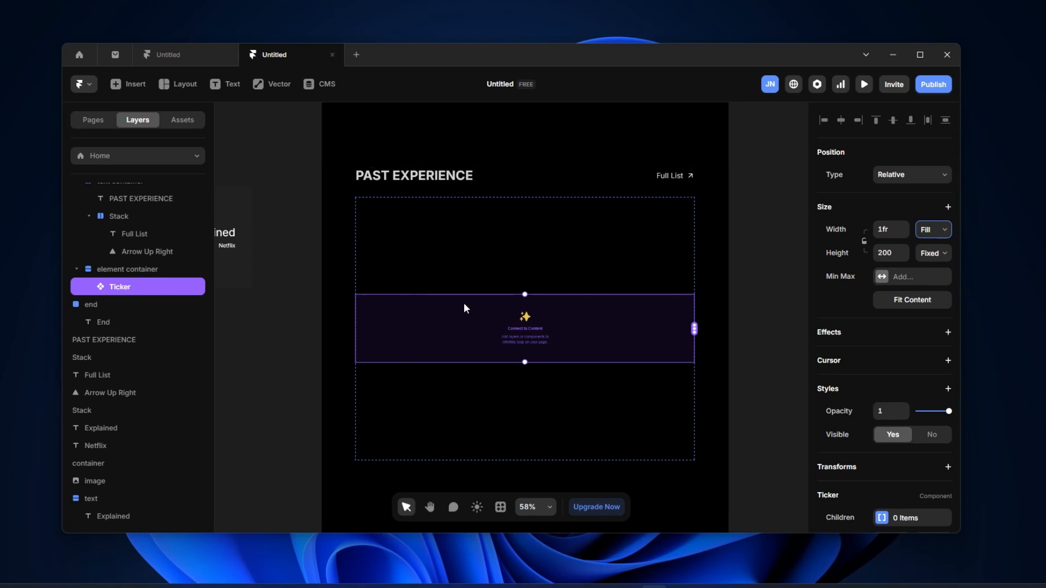
{"action": "left_click", "coordinate": [880, 252]}
{"action": "key", "text": "BackSpace"}
{"action": "type", "text": "260"}
{"action": "key", "text": "Return"}
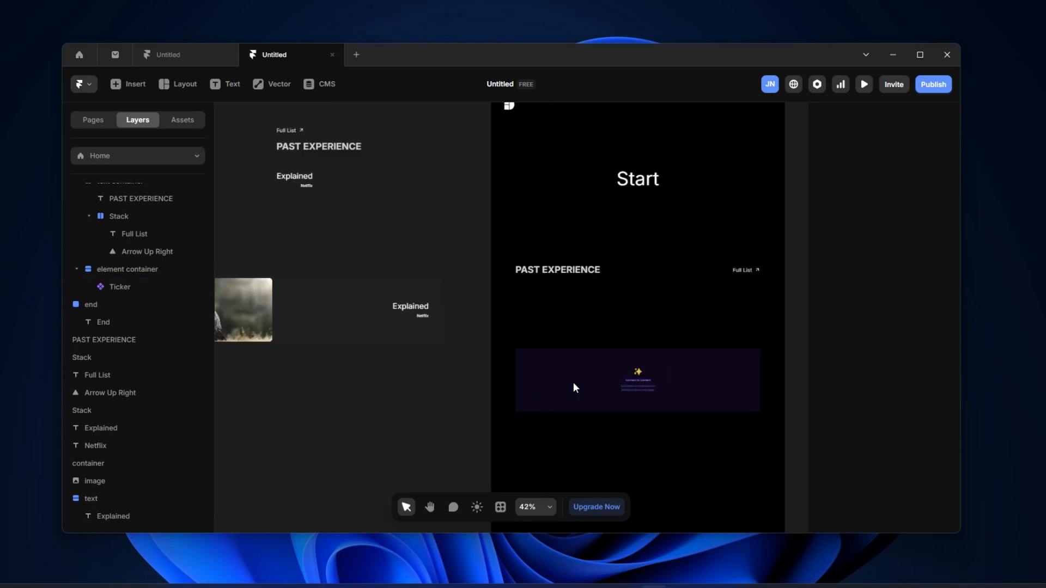
Connect the Ticker to the eagle project container on the canvas as its content
{"action": "scroll", "coordinate": [573, 384], "scroll_direction": "right", "scroll_amount": 1}
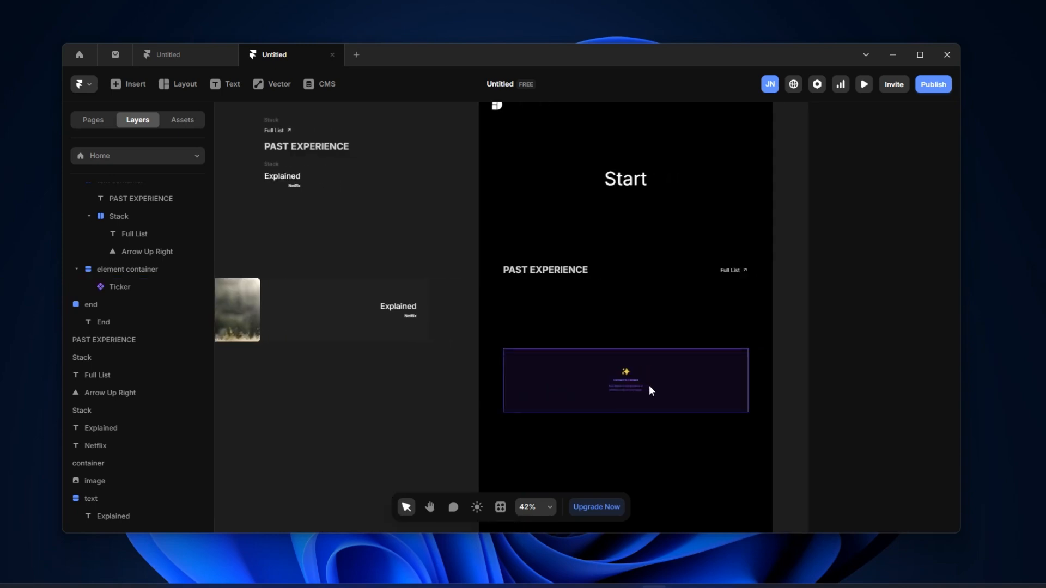
{"action": "left_click", "coordinate": [649, 388]}
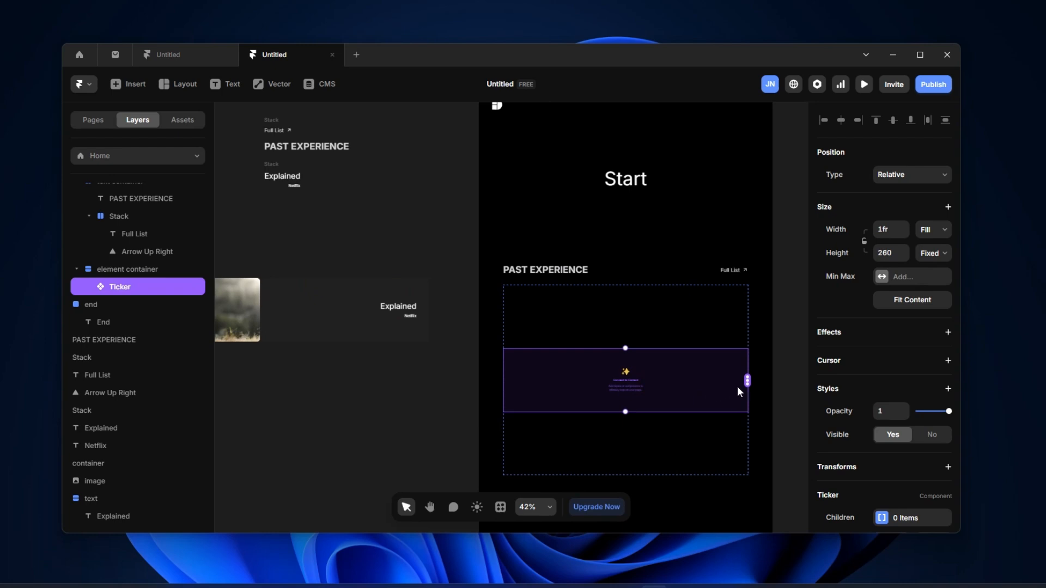
{"action": "left_click_drag", "start_coordinate": [747, 382], "coordinate": [410, 317]}
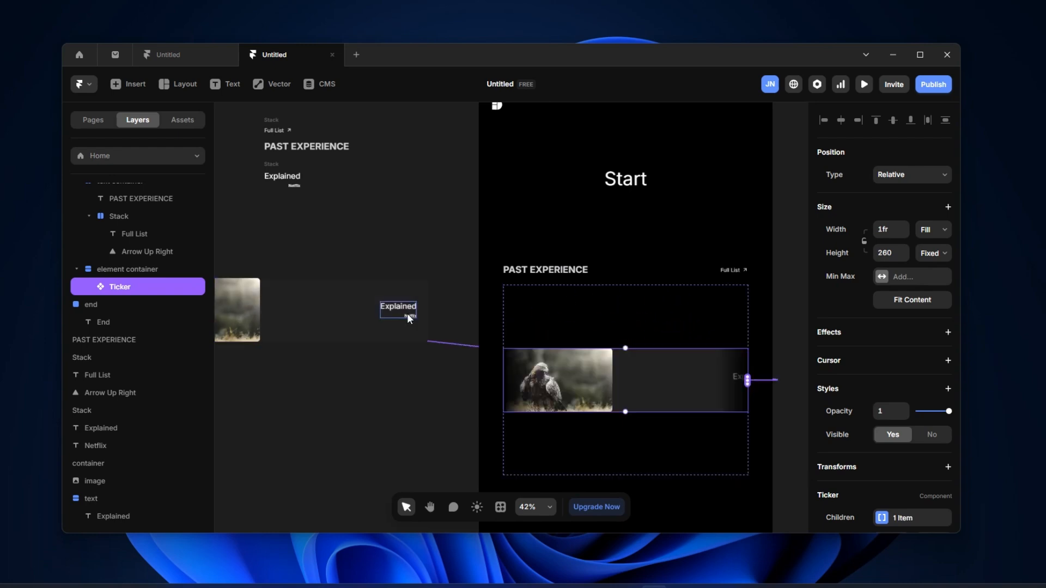
{"action": "scroll", "coordinate": [400, 367], "scroll_direction": "left", "scroll_amount": 5}
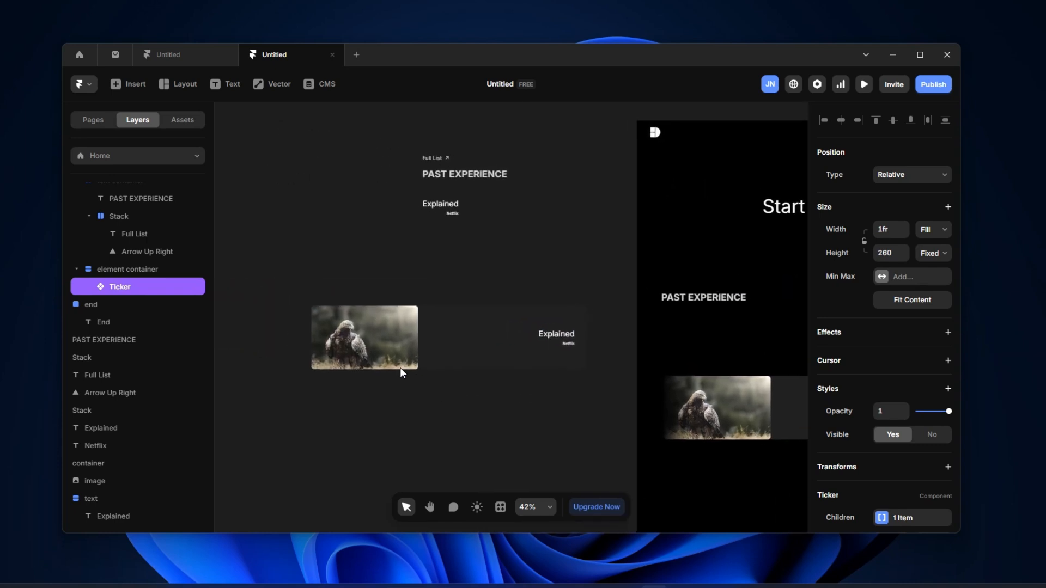
{"action": "scroll", "coordinate": [599, 430], "scroll_direction": "right", "scroll_amount": 3}
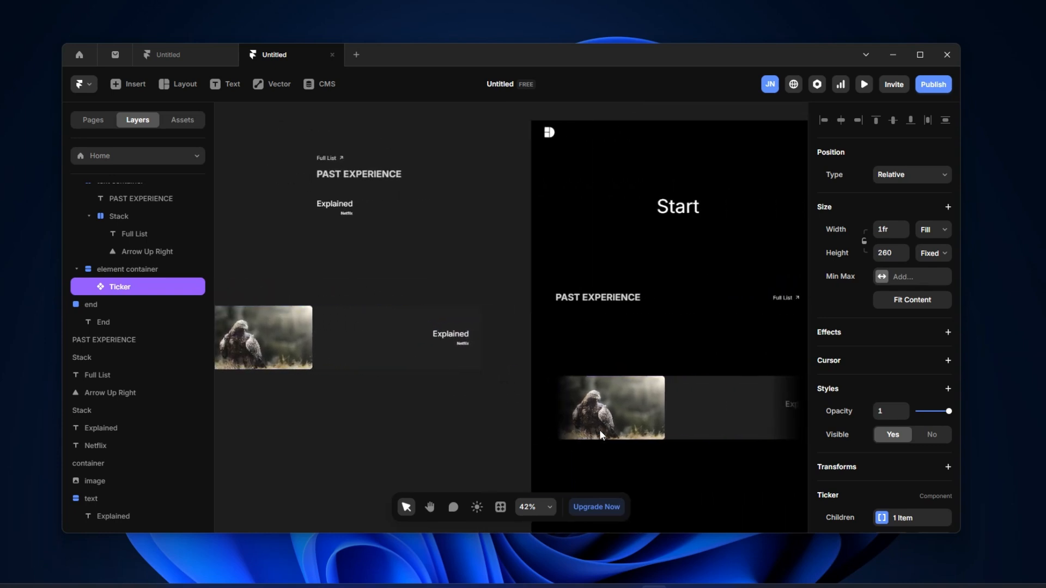
Set the Ticker's scrolling direction to upward
{"action": "scroll", "coordinate": [716, 429], "scroll_direction": "up", "scroll_amount": 4}
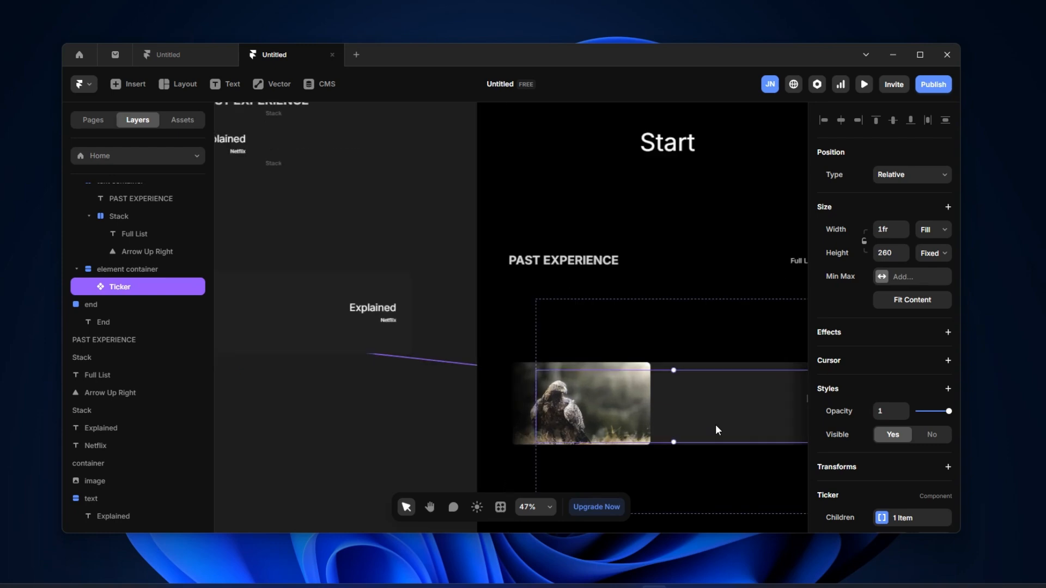
{"action": "scroll", "coordinate": [686, 423], "scroll_direction": "right", "scroll_amount": 3}
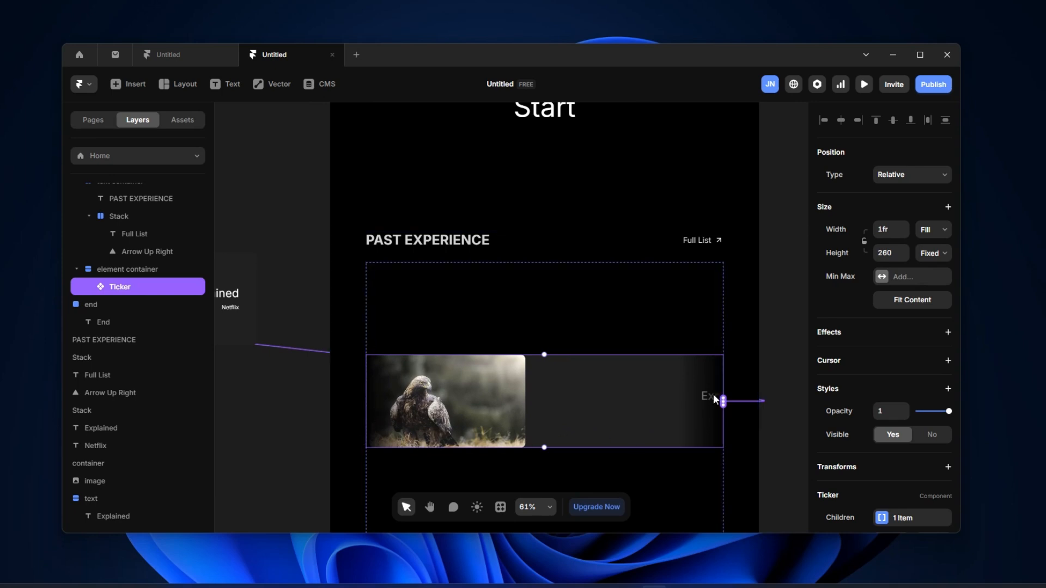
{"action": "scroll", "coordinate": [699, 434], "scroll_direction": "down", "scroll_amount": 1}
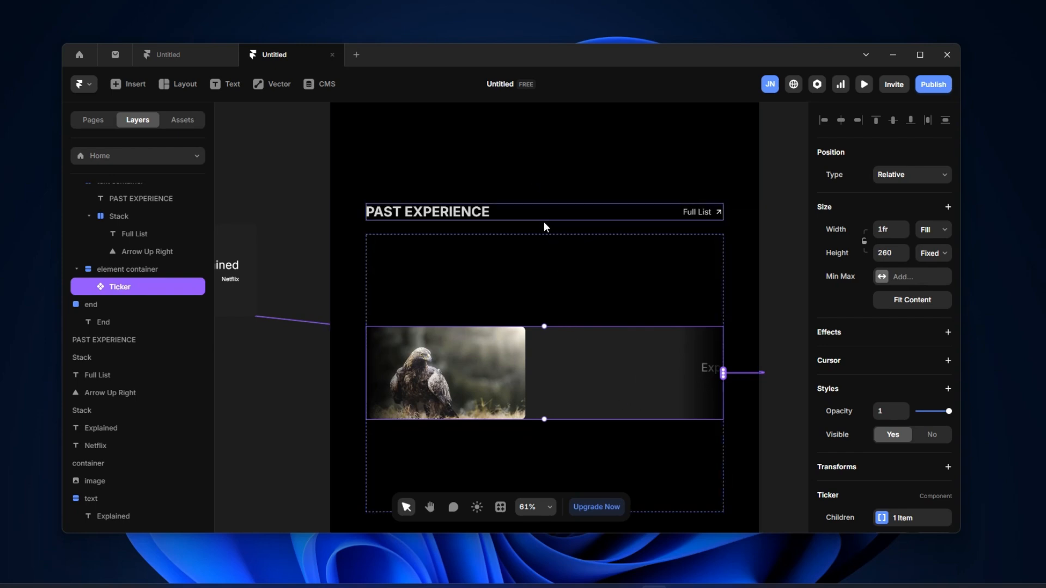
{"action": "scroll", "coordinate": [561, 423], "scroll_direction": "down", "scroll_amount": 4}
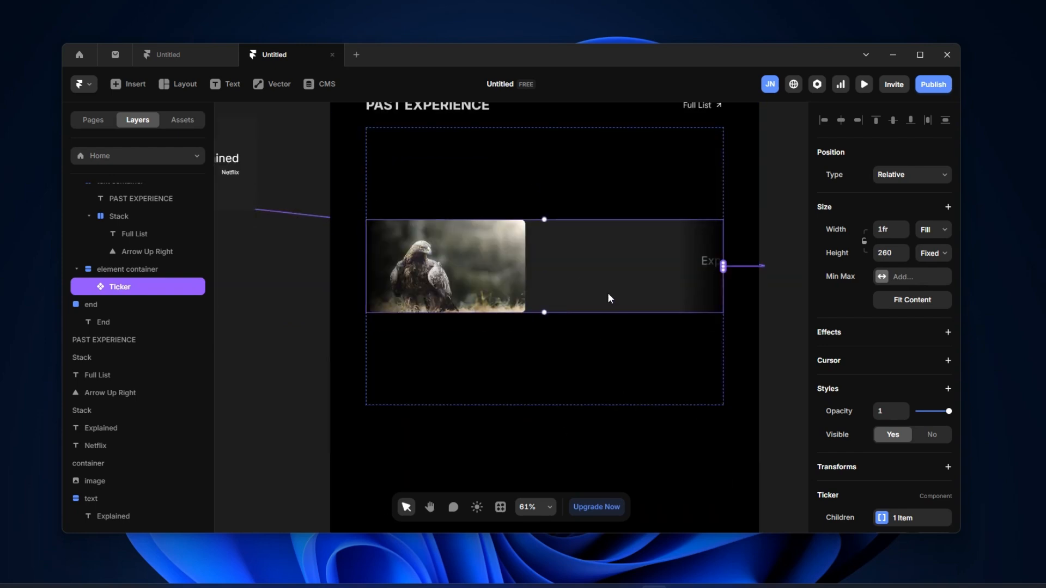
{"action": "scroll", "coordinate": [901, 443], "scroll_direction": "down", "scroll_amount": 3}
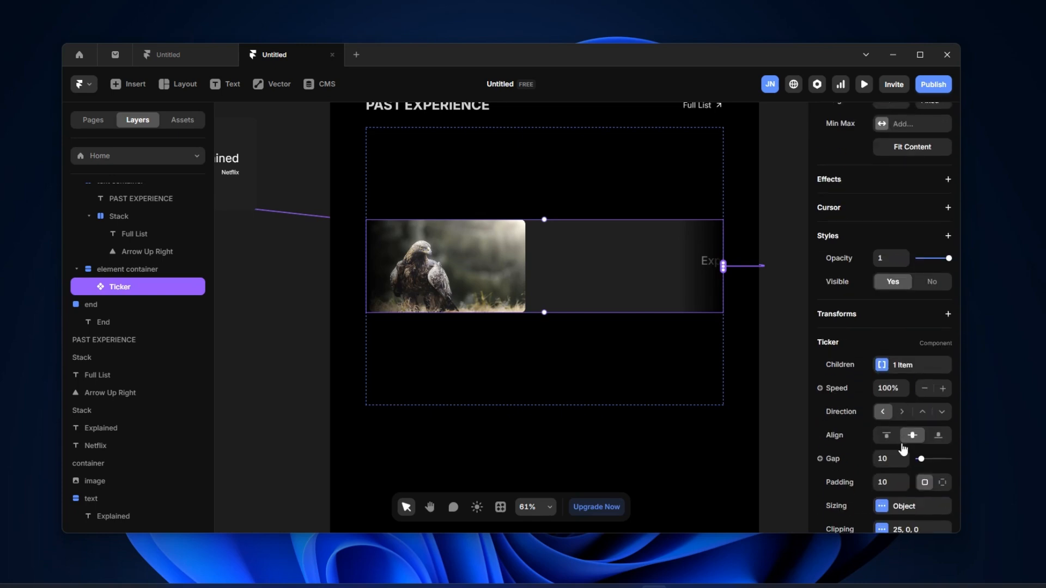
{"action": "left_click", "coordinate": [921, 416]}
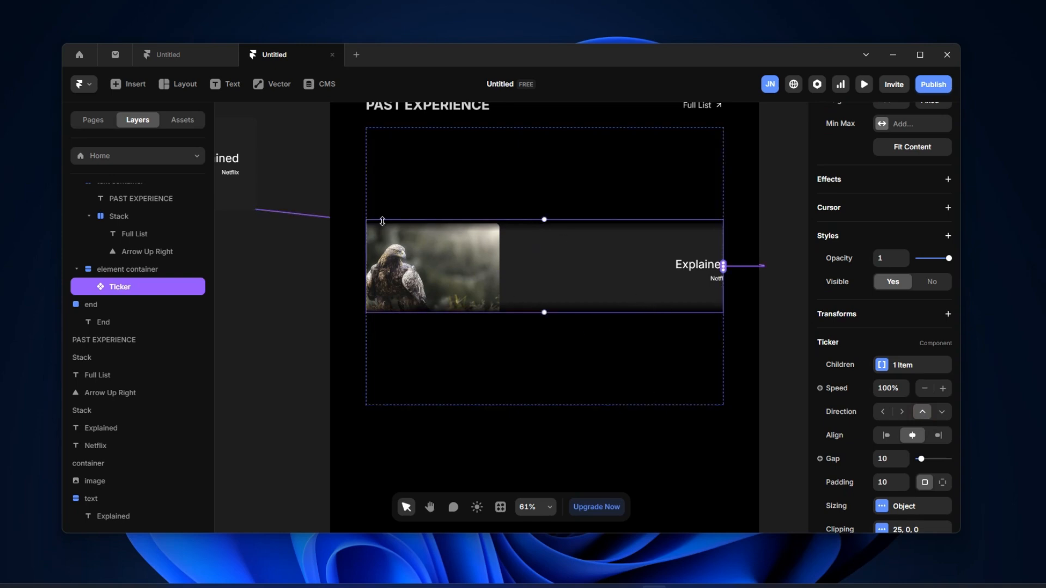
Set the Ticker's item sizing to Stretch for width so the eagle project card fits its width
{"action": "scroll", "coordinate": [382, 221], "scroll_direction": "left", "scroll_amount": 6}
{"action": "scroll", "coordinate": [383, 222], "scroll_direction": "up", "scroll_amount": 2}
{"action": "scroll", "coordinate": [457, 239], "scroll_direction": "left", "scroll_amount": 1}
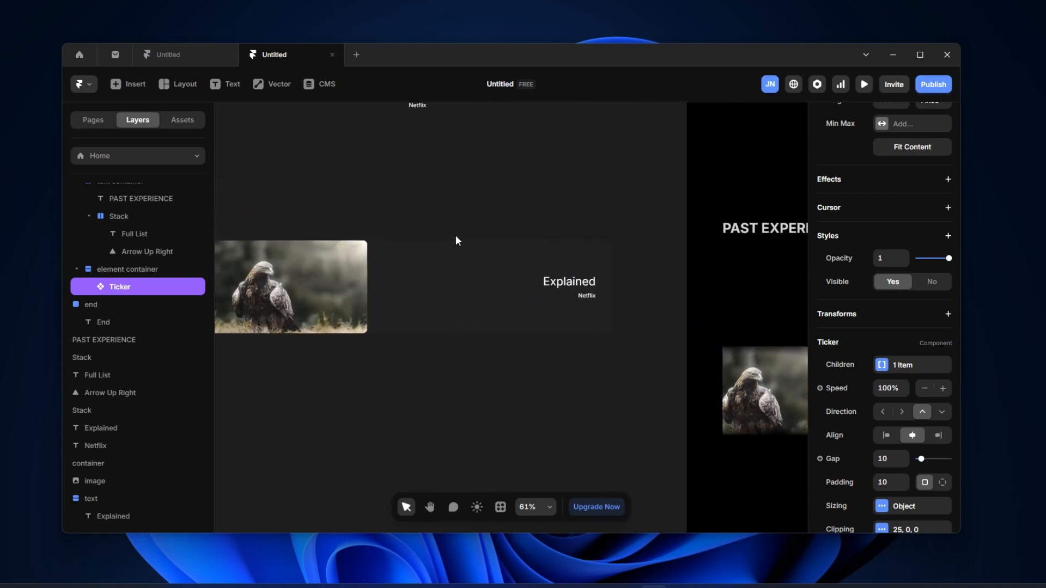
{"action": "scroll", "coordinate": [456, 240], "scroll_direction": "left", "scroll_amount": 2}
{"action": "scroll", "coordinate": [455, 240], "scroll_direction": "up", "scroll_amount": 1}
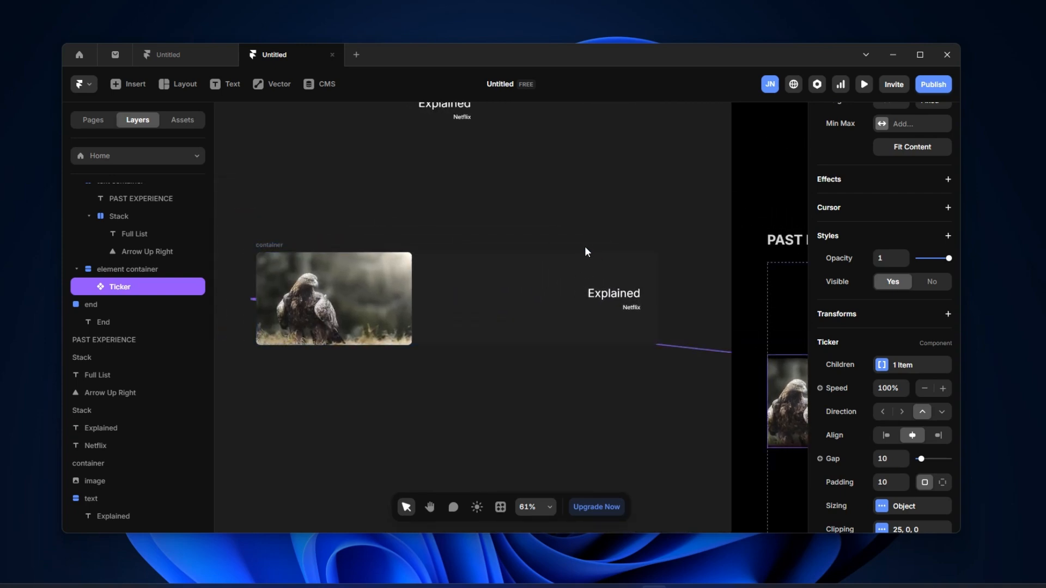
{"action": "scroll", "coordinate": [616, 239], "scroll_direction": "right", "scroll_amount": 8}
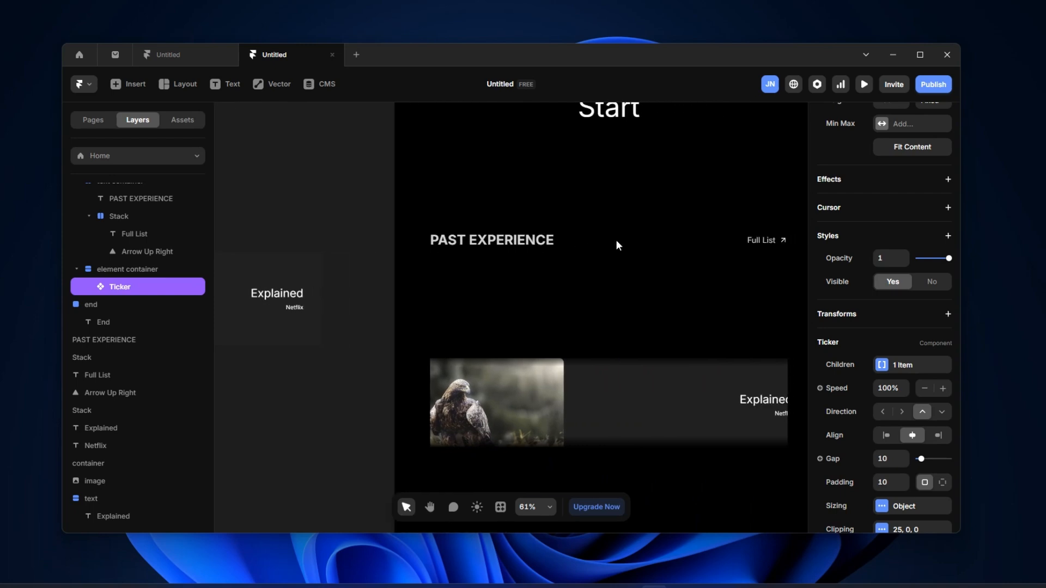
{"action": "scroll", "coordinate": [654, 397], "scroll_direction": "right", "scroll_amount": 1}
{"action": "scroll", "coordinate": [653, 397], "scroll_direction": "down", "scroll_amount": 1}
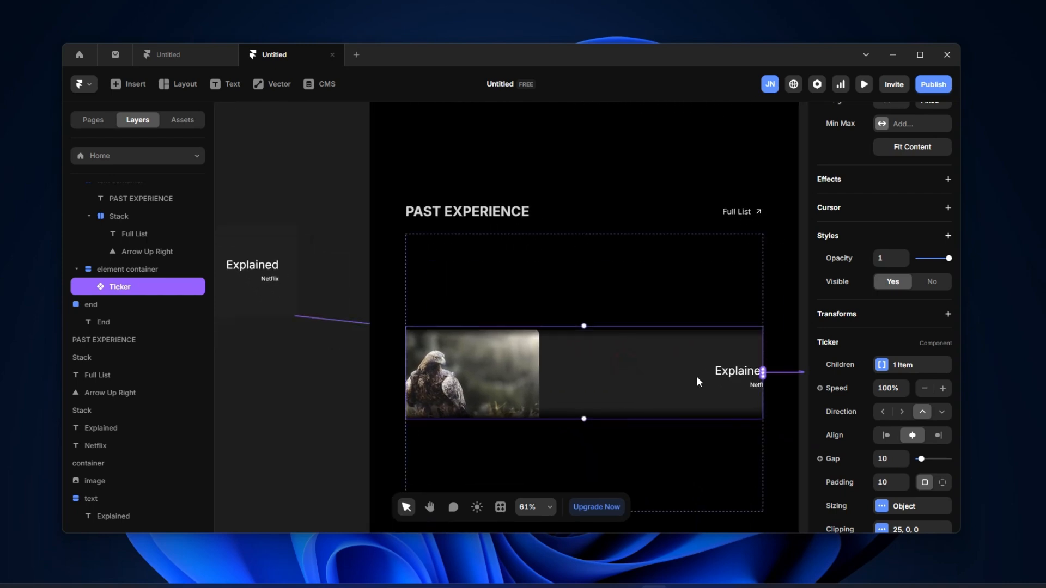
{"action": "scroll", "coordinate": [908, 478], "scroll_direction": "down", "scroll_amount": 2}
{"action": "left_click", "coordinate": [882, 436]}
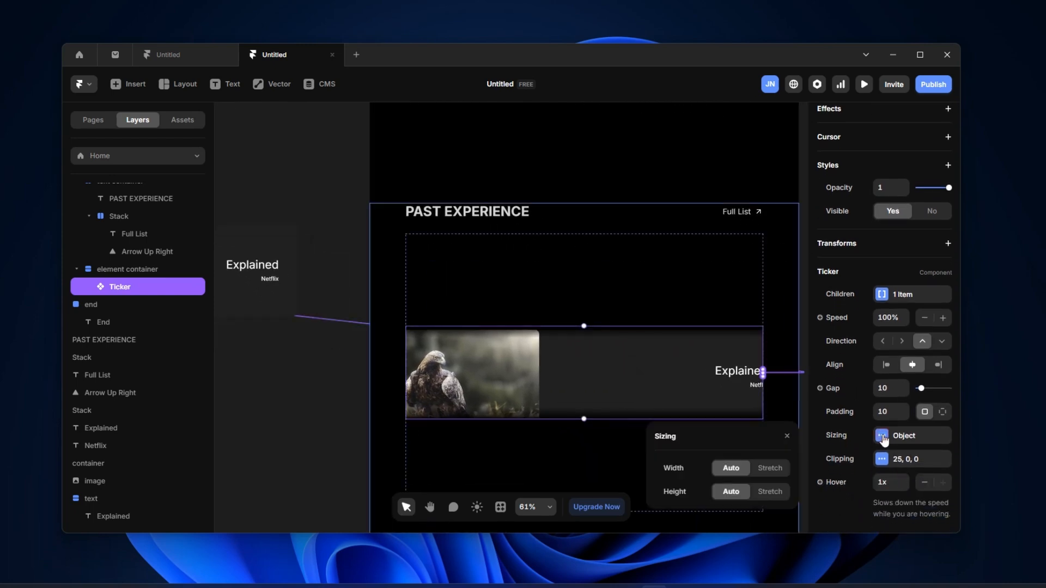
{"action": "left_click", "coordinate": [779, 473]}
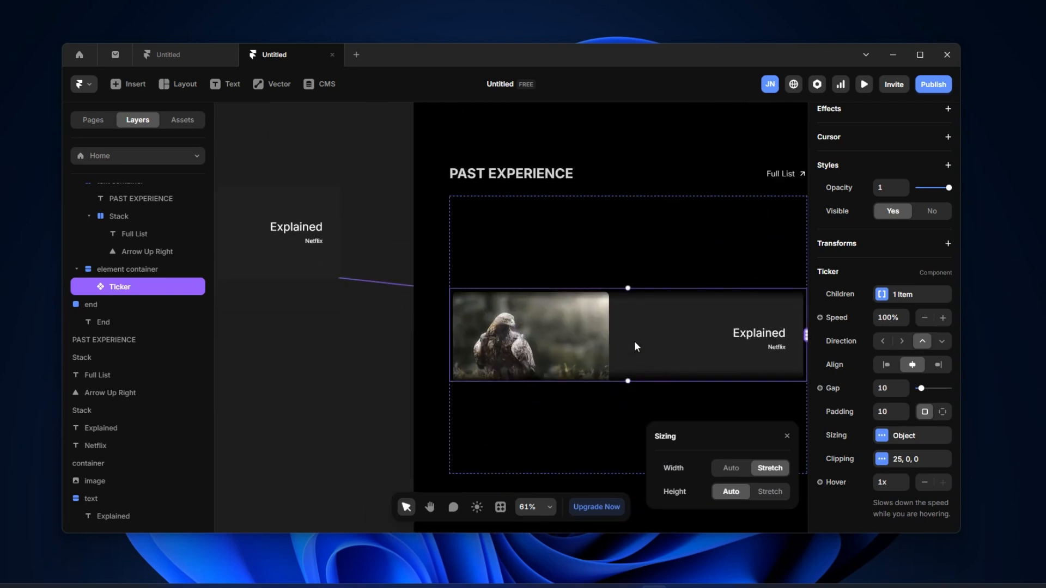
Duplicate the eagle project container three times on the canvas beside the page
{"action": "scroll", "coordinate": [634, 341], "scroll_direction": "down", "scroll_amount": 5}
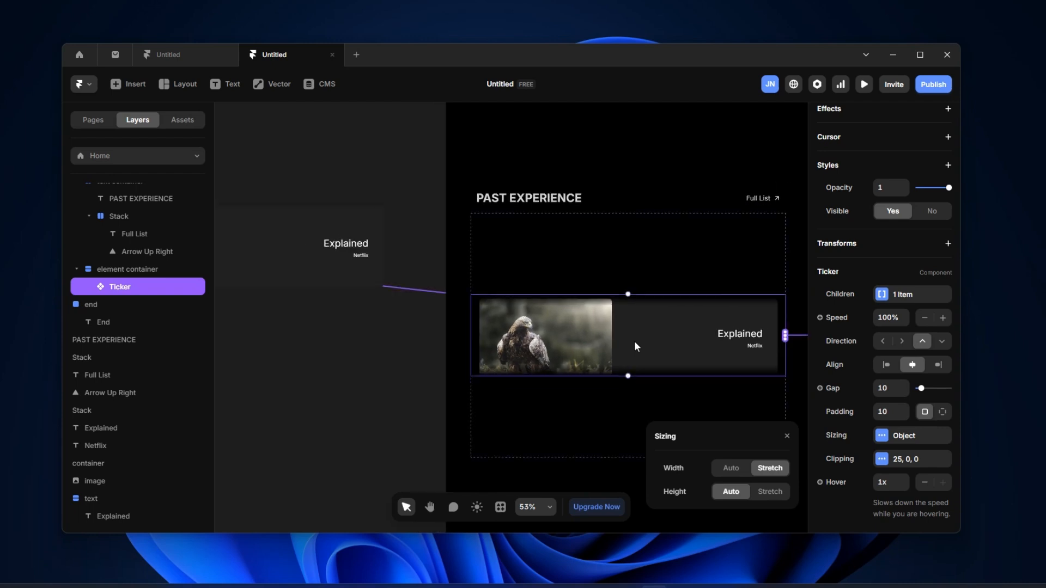
{"action": "scroll", "coordinate": [634, 341], "scroll_direction": "down", "scroll_amount": 3}
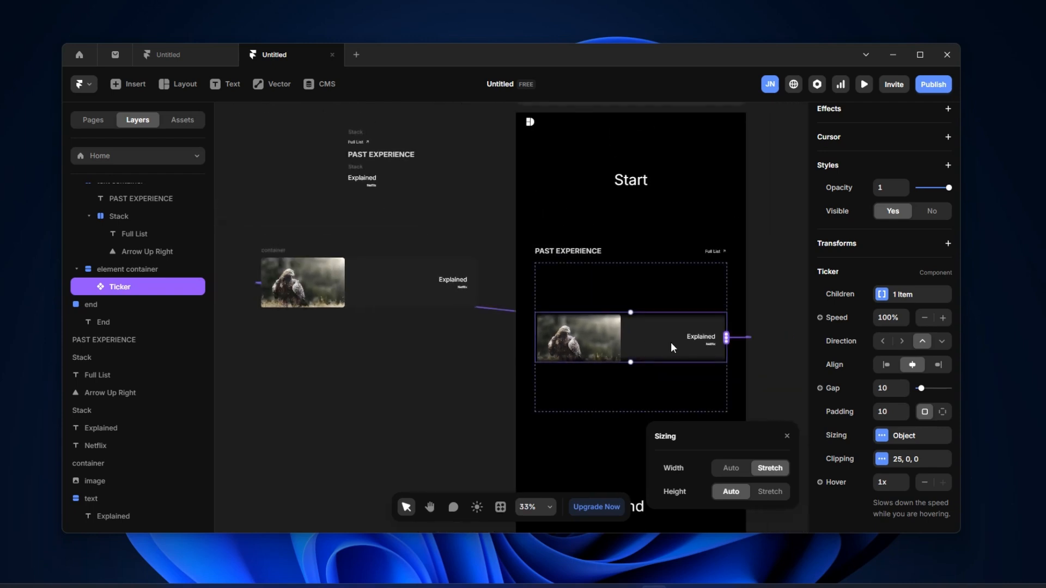
{"action": "left_click", "coordinate": [273, 248]}
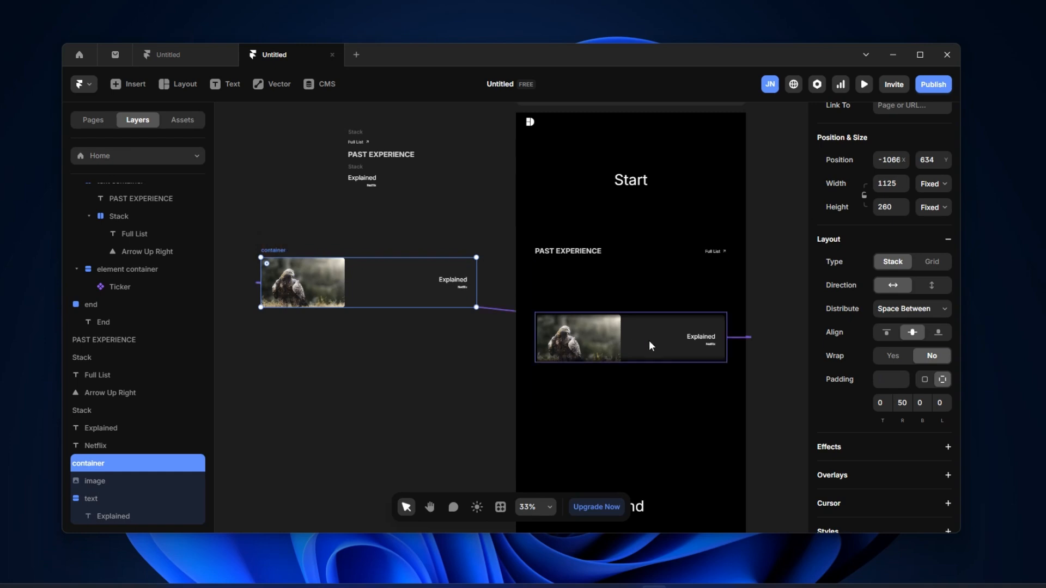
{"action": "left_click", "coordinate": [631, 341]}
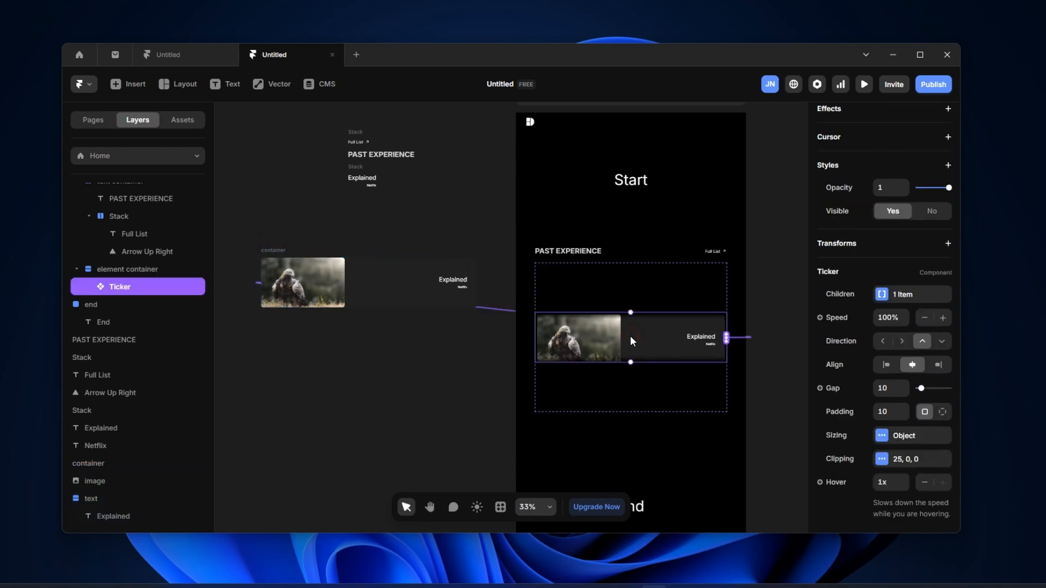
{"action": "left_click", "coordinate": [273, 249]}
{"action": "key", "text": "ctrl+d"}
{"action": "key", "text": "ctrl+d"}
{"action": "key", "text": "ctrl+d"}
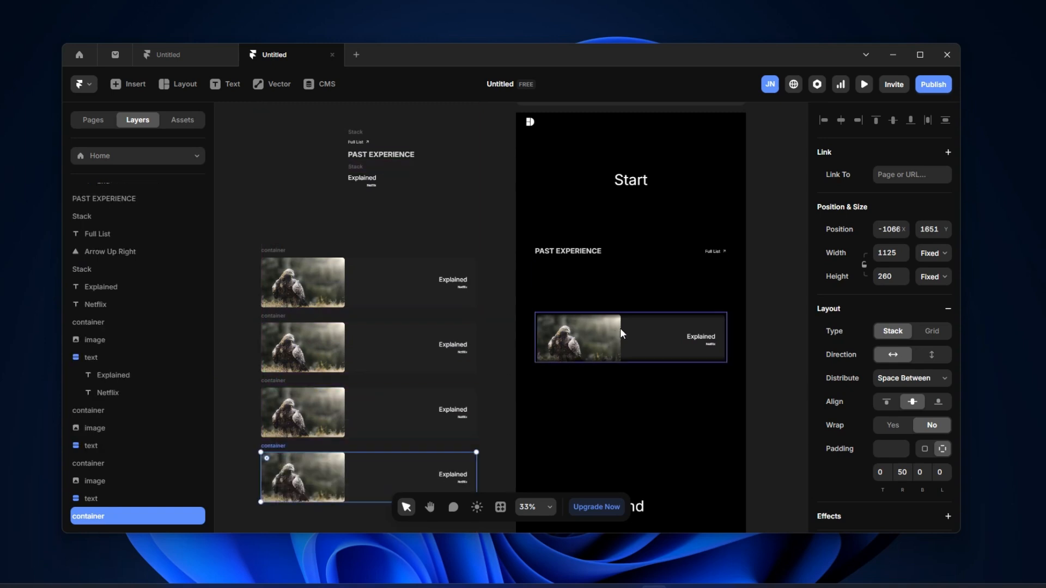
Connect the Ticker to the three duplicated project containers as additional content items
{"action": "left_click", "coordinate": [677, 332]}
{"action": "left_click_drag", "start_coordinate": [726, 339], "coordinate": [381, 348]}
{"action": "left_click_drag", "start_coordinate": [726, 339], "coordinate": [381, 414]}
{"action": "left_click_drag", "start_coordinate": [726, 338], "coordinate": [382, 472]}
Enlarge the Ticker to about 956 px tall and set the element container's height to Fit
{"action": "scroll", "coordinate": [647, 304], "scroll_direction": "down", "scroll_amount": 1}
{"action": "left_click_drag", "start_coordinate": [628, 322], "coordinate": [632, 409]}
{"action": "scroll", "coordinate": [124, 294], "scroll_direction": "up", "scroll_amount": 2}
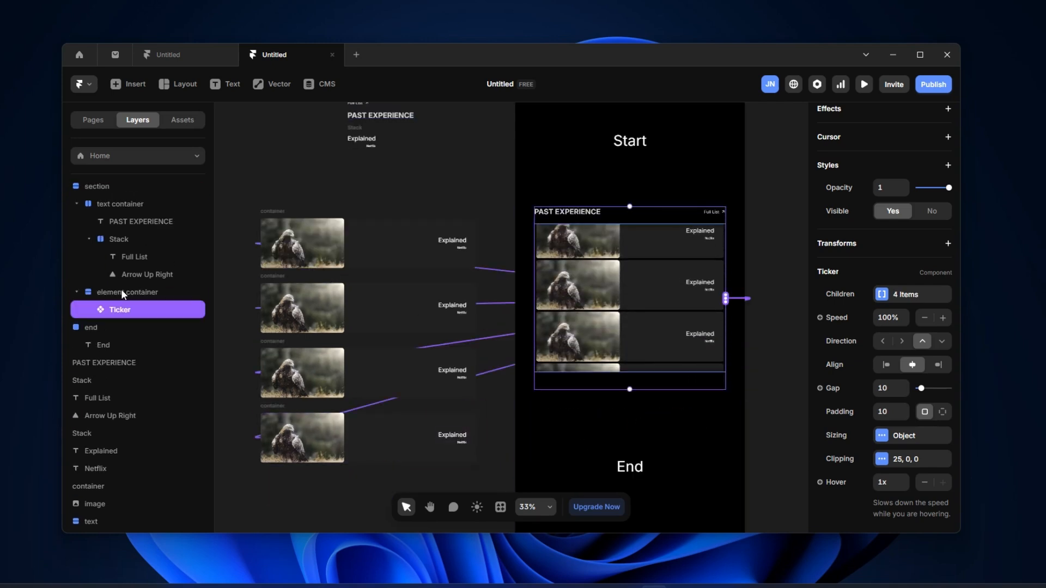
{"action": "left_click", "coordinate": [124, 294]}
{"action": "scroll", "coordinate": [670, 289], "scroll_direction": "up", "scroll_amount": 3}
{"action": "scroll", "coordinate": [927, 310], "scroll_direction": "up", "scroll_amount": 3}
{"action": "left_click", "coordinate": [927, 310]}
{"action": "left_click", "coordinate": [931, 367]}
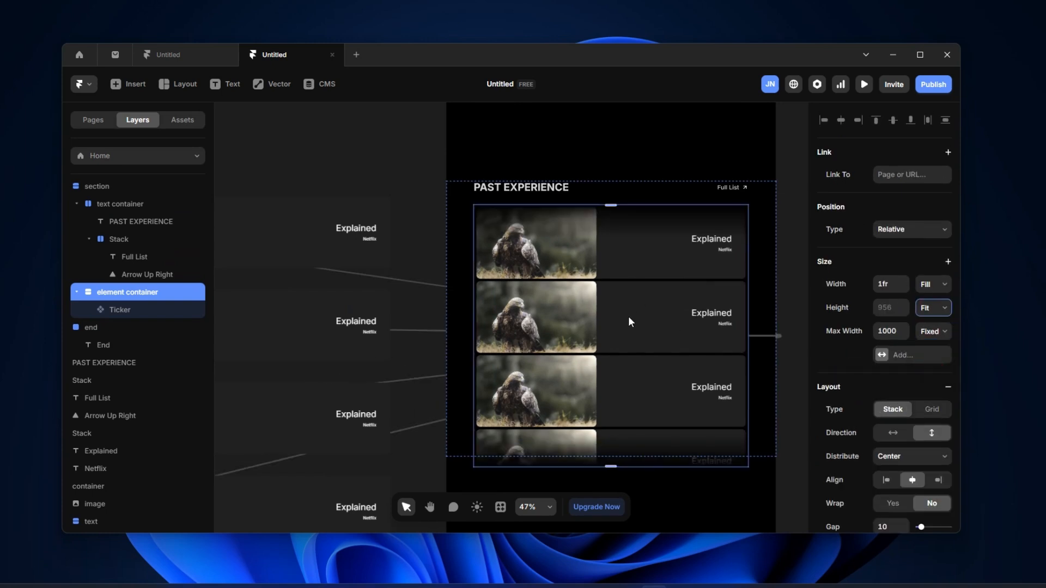
Increase the gap between the Ticker's items
{"action": "left_click", "coordinate": [653, 286]}
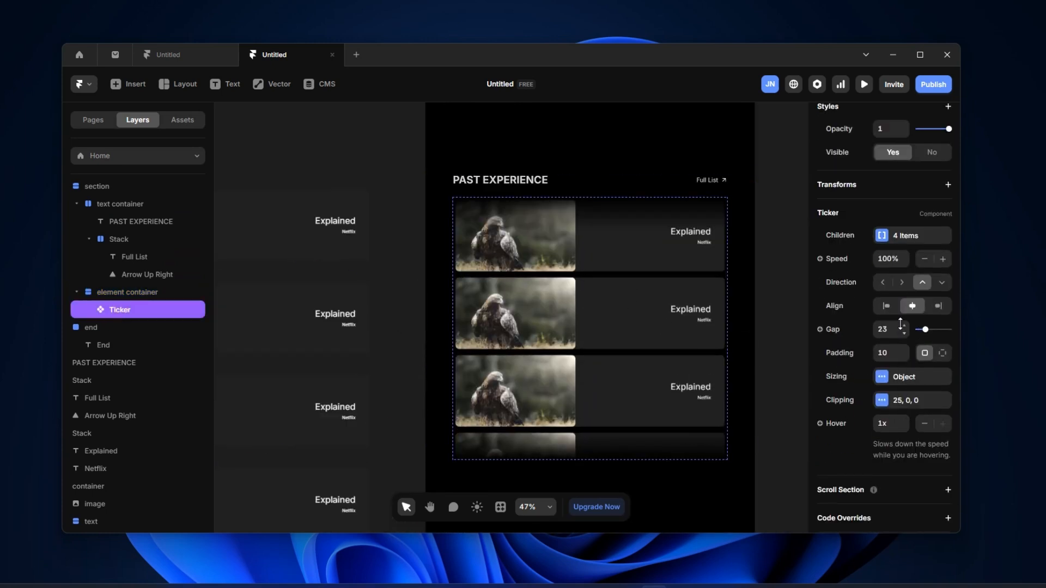
{"action": "left_click_drag", "start_coordinate": [900, 324], "coordinate": [686, 250]}
Preview the page without the interface, check how the cards scroll under the sticky heading, and switch to the browser to compare with the Open House Studios site
{"action": "left_click", "coordinate": [864, 84]}
{"action": "left_click", "coordinate": [179, 85]}
{"action": "scroll", "coordinate": [824, 390], "scroll_direction": "down", "scroll_amount": 5}
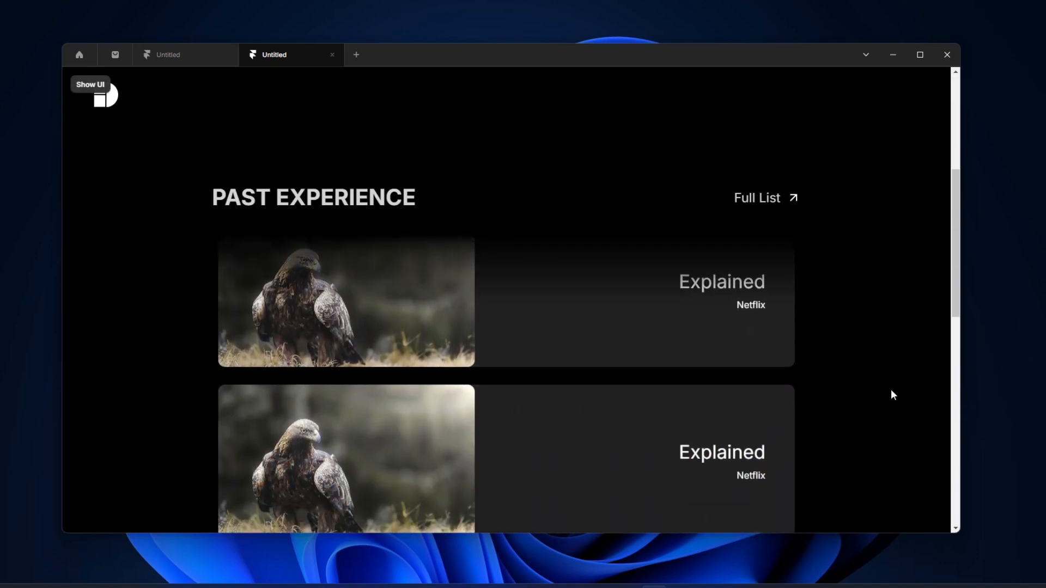
{"action": "scroll", "coordinate": [892, 393], "scroll_direction": "down", "scroll_amount": 1}
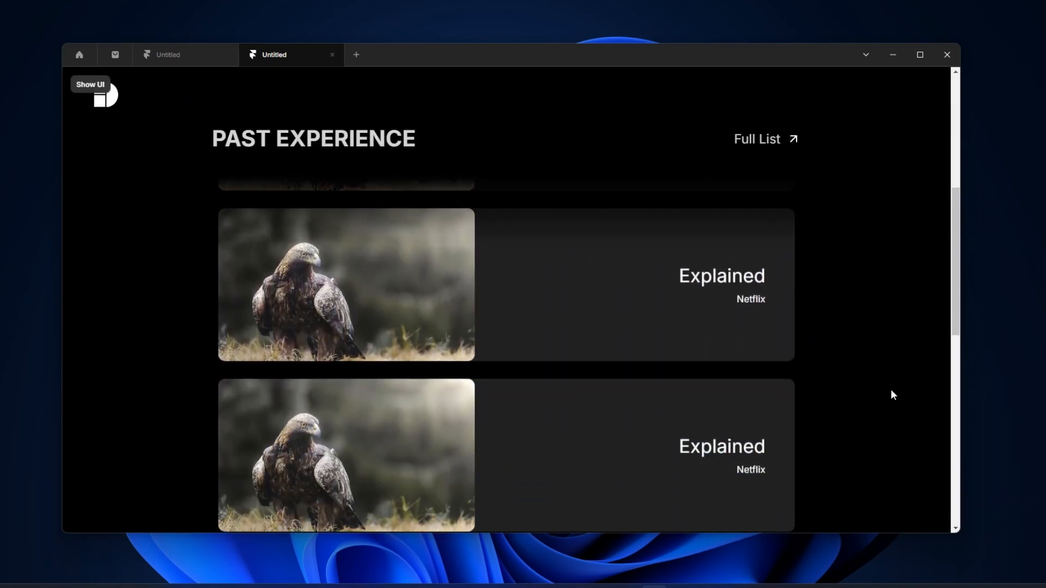
{"action": "scroll", "coordinate": [892, 393], "scroll_direction": "down", "scroll_amount": 1}
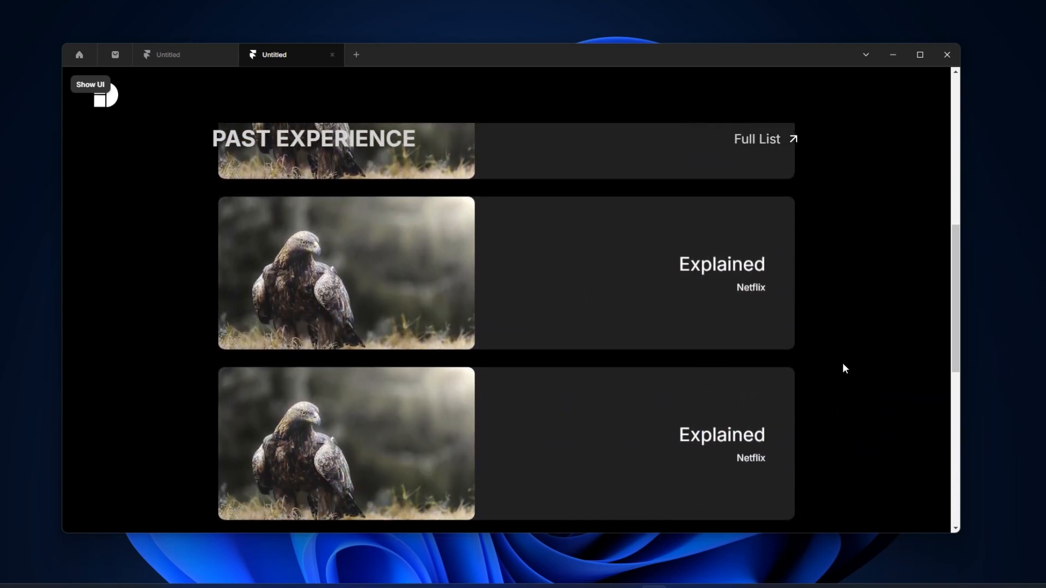
{"action": "scroll", "coordinate": [836, 366], "scroll_direction": "down", "scroll_amount": 5}
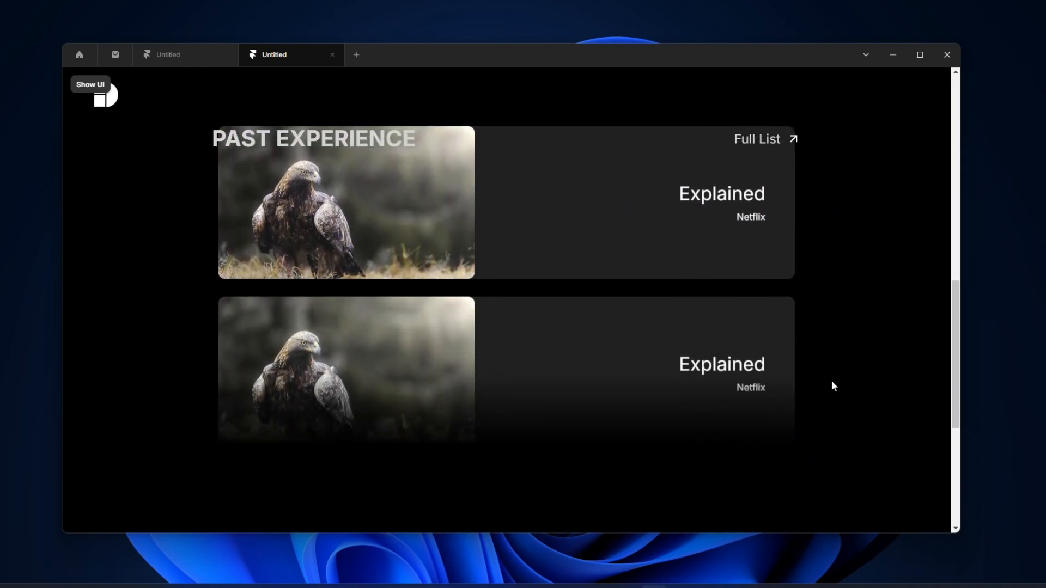
{"action": "scroll", "coordinate": [832, 385], "scroll_direction": "up", "scroll_amount": 5}
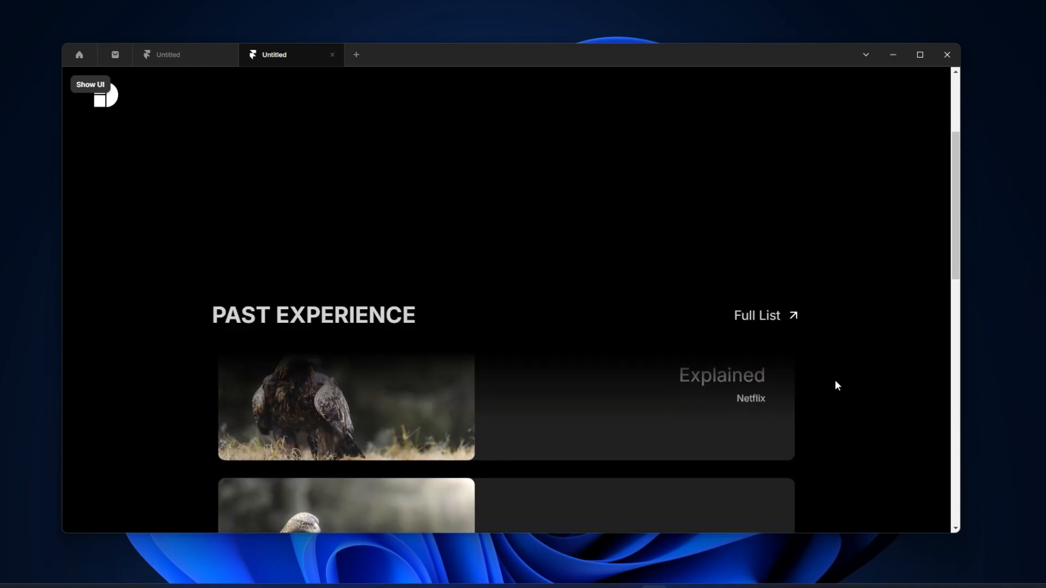
{"action": "scroll", "coordinate": [834, 380], "scroll_direction": "down", "scroll_amount": 5}
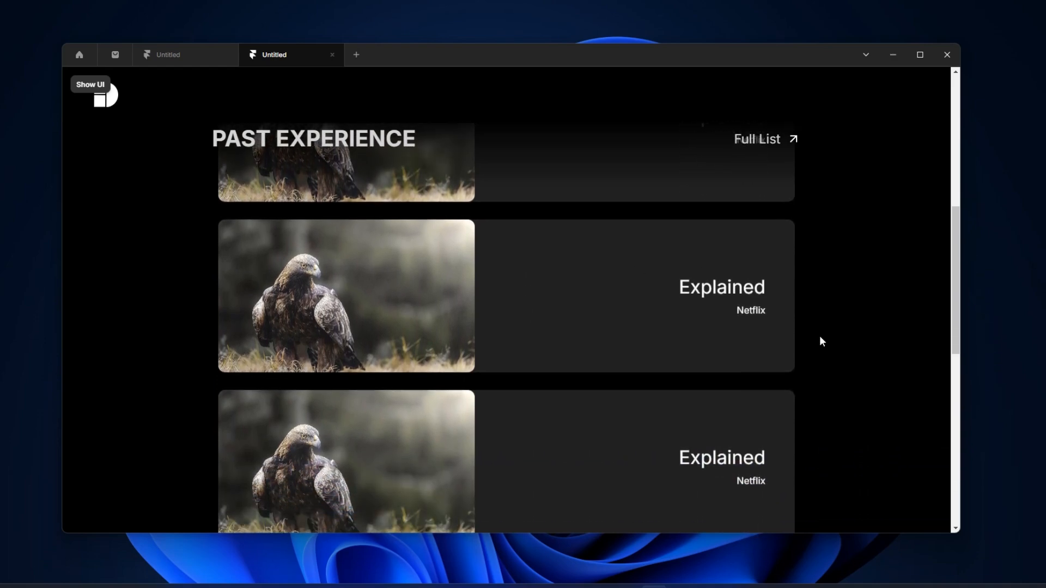
{"action": "mouse_move", "coordinate": [558, 581]}
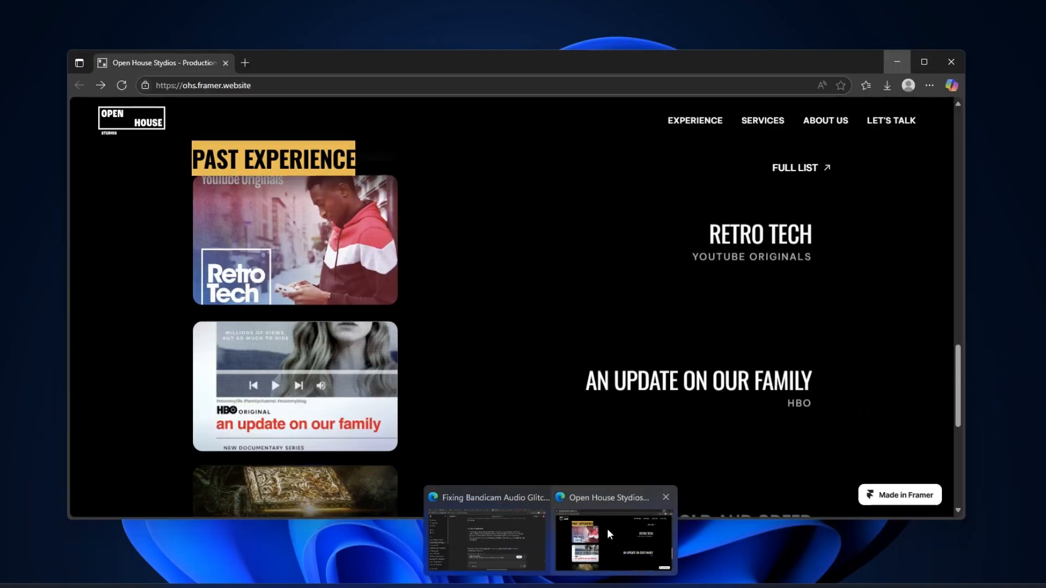
{"action": "left_click", "coordinate": [577, 541]}
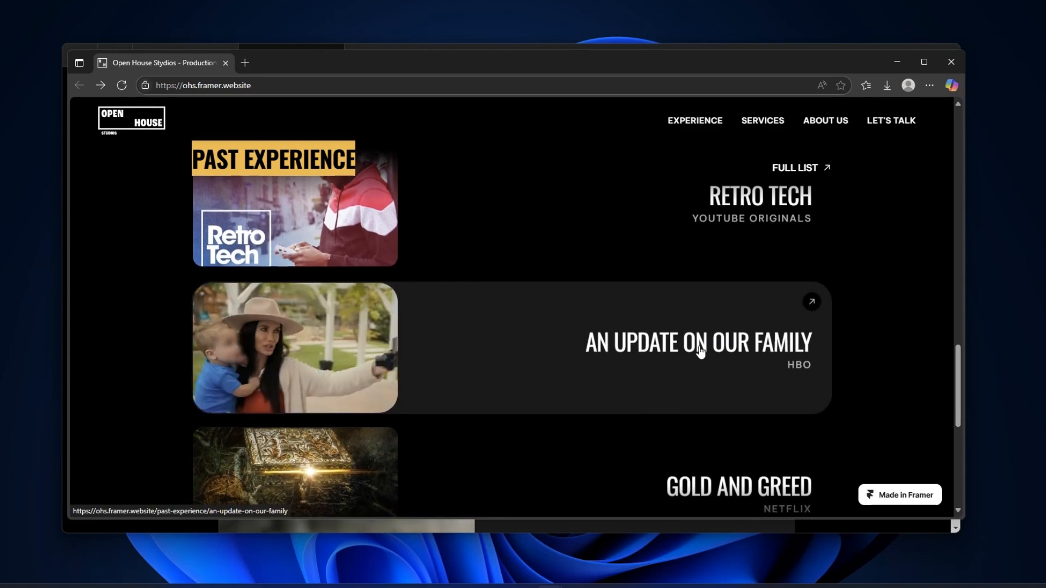
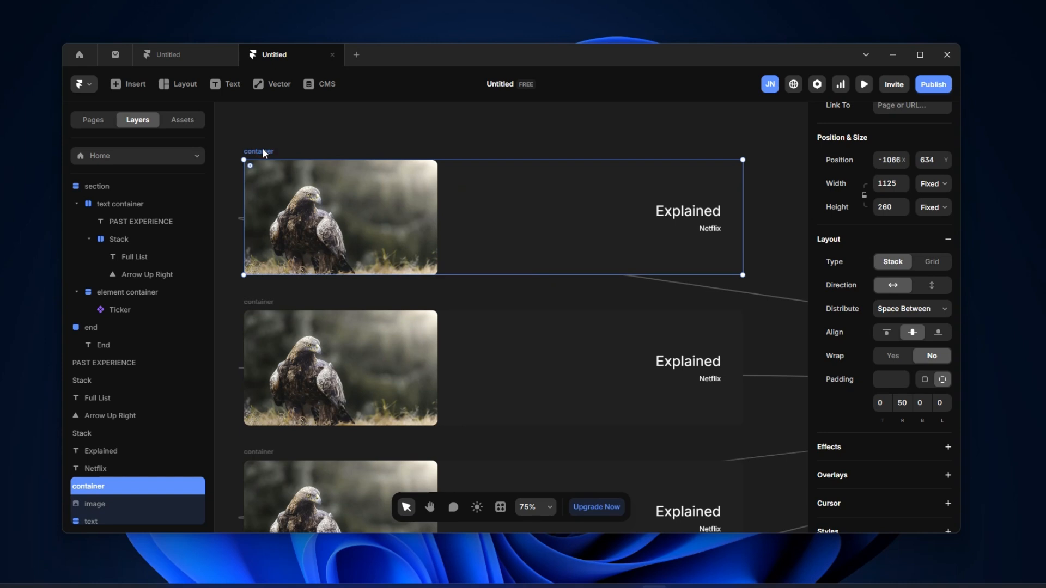
Create a component named container from the first eagle project card and add a second variant to it
{"action": "key", "text": "ctrl+alt+k"}
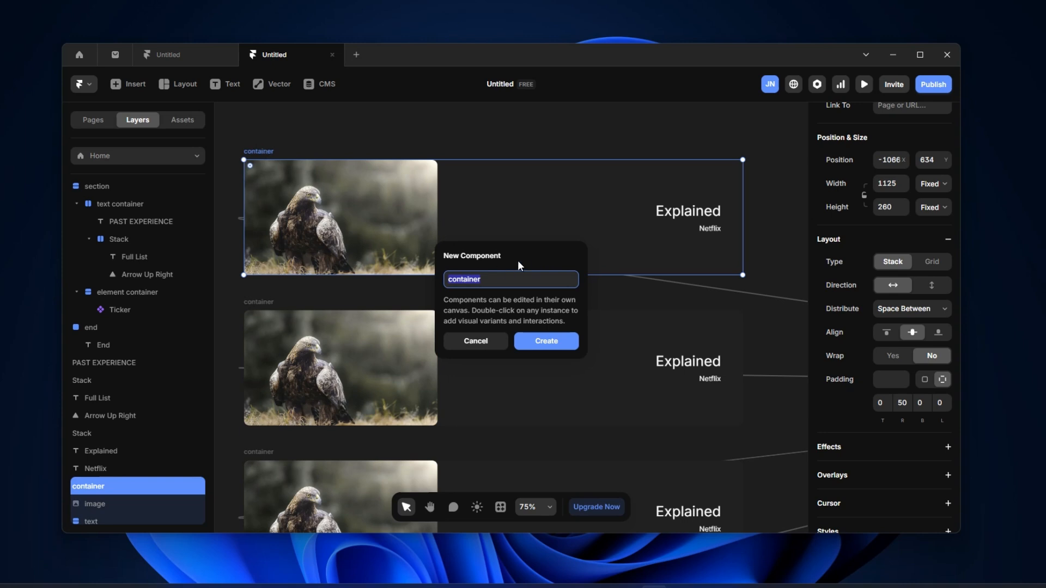
{"action": "key", "text": "Return"}
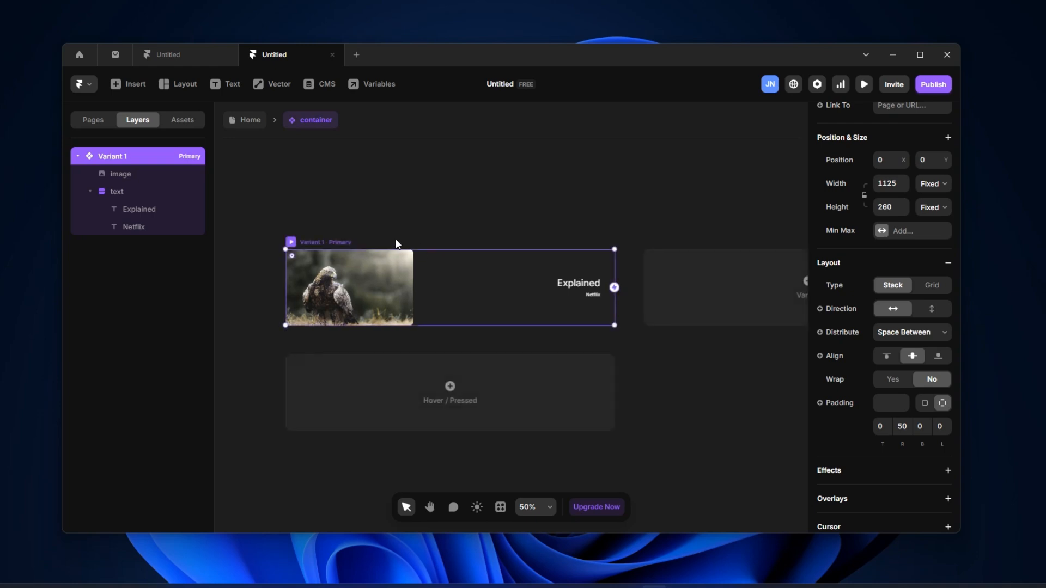
{"action": "scroll", "coordinate": [381, 231], "scroll_direction": "down", "scroll_amount": 2}
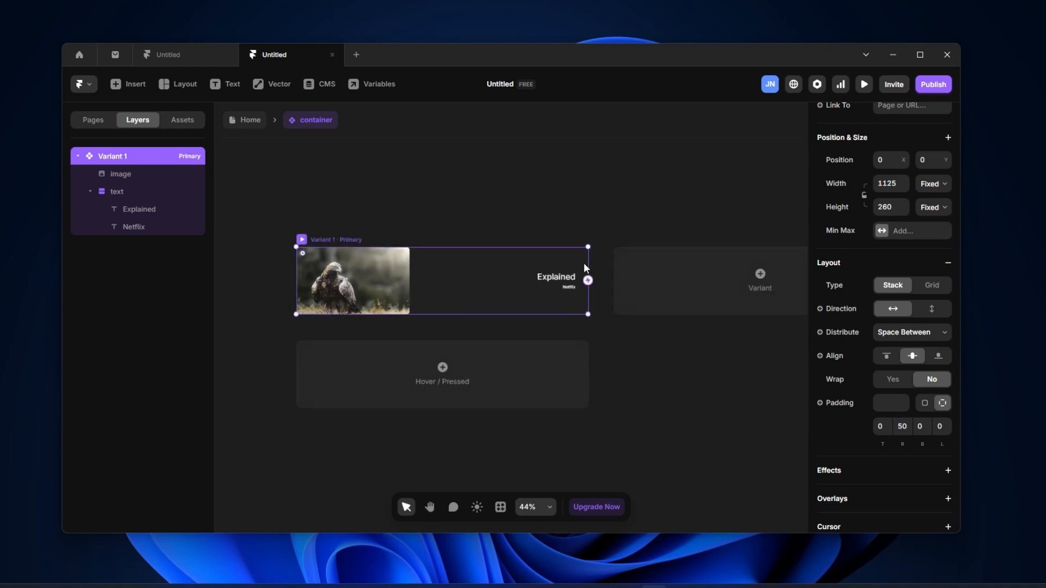
{"action": "left_click", "coordinate": [726, 276]}
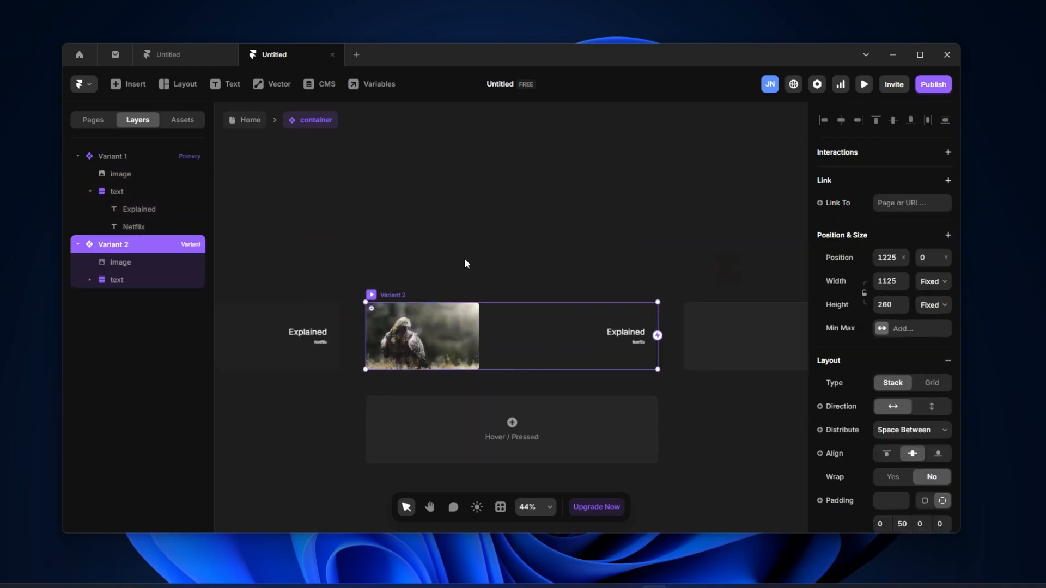
Replace Variant 2's image with an Unsplash photo of a silhouetted tree at sunset
{"action": "left_click", "coordinate": [479, 360]}
{"action": "scroll", "coordinate": [906, 436], "scroll_direction": "down", "scroll_amount": 5}
{"action": "left_click", "coordinate": [903, 300]}
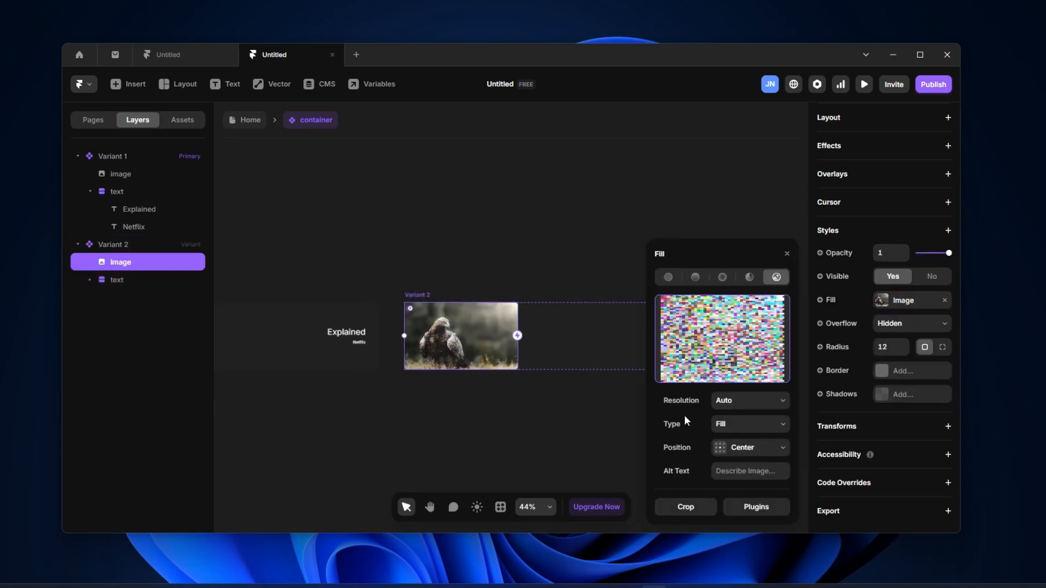
{"action": "left_click", "coordinate": [755, 506]}
{"action": "left_click", "coordinate": [697, 321]}
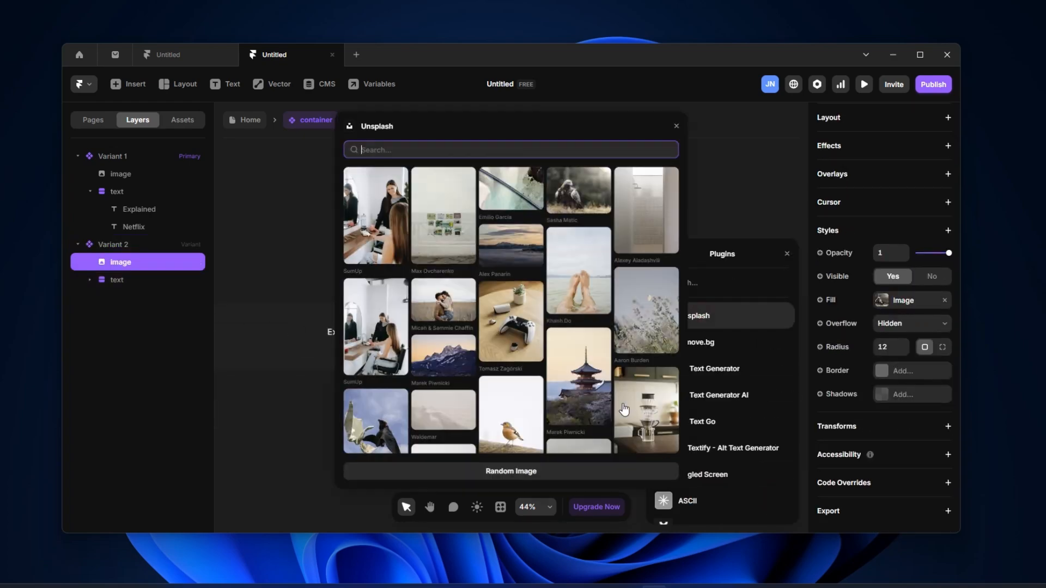
{"action": "scroll", "coordinate": [484, 362], "scroll_direction": "down", "scroll_amount": 4}
{"action": "scroll", "coordinate": [484, 363], "scroll_direction": "down", "scroll_amount": 1}
{"action": "left_click", "coordinate": [376, 300]}
{"action": "left_click", "coordinate": [710, 169]}
Set the corner radius of the Variant 2 card to 40
{"action": "scroll", "coordinate": [590, 174], "scroll_direction": "left", "scroll_amount": 5}
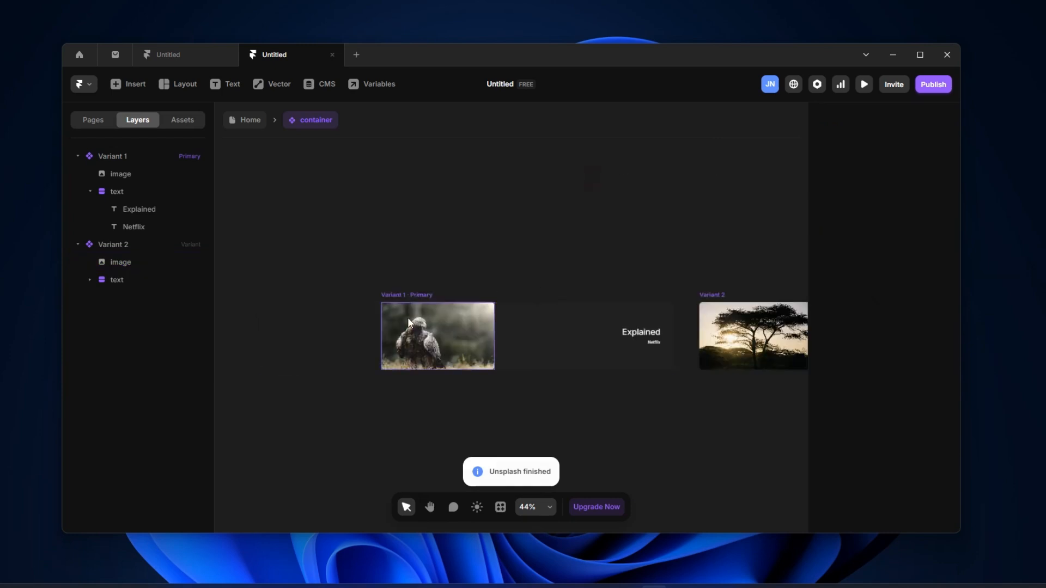
{"action": "scroll", "coordinate": [590, 174], "scroll_direction": "right", "scroll_amount": 5}
{"action": "scroll", "coordinate": [472, 335], "scroll_direction": "up", "scroll_amount": 3}
{"action": "left_click", "coordinate": [471, 338]}
{"action": "scroll", "coordinate": [892, 423], "scroll_direction": "down", "scroll_amount": 7}
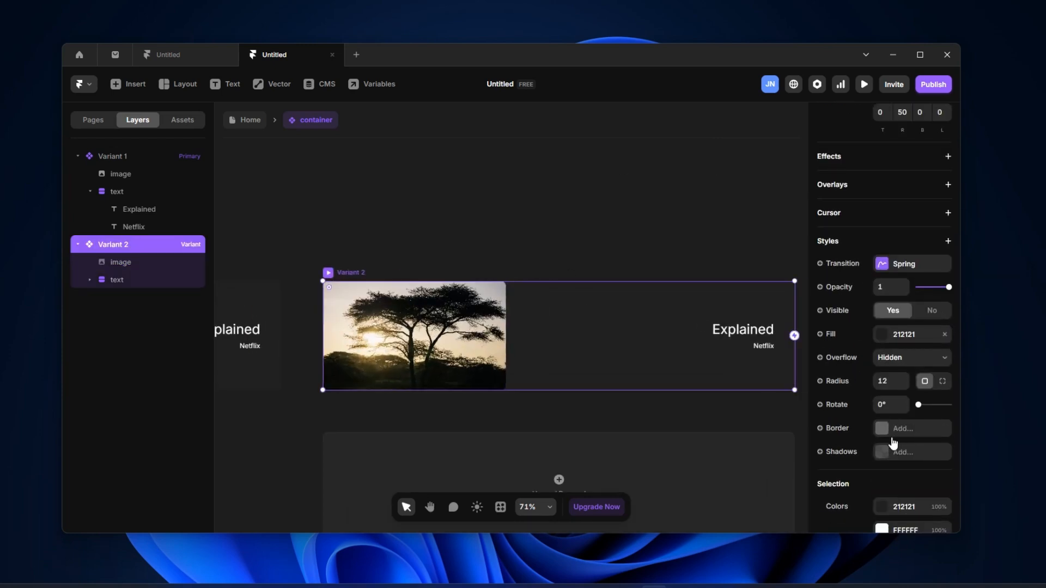
{"action": "left_click", "coordinate": [885, 379]}
{"action": "key", "text": "Return"}
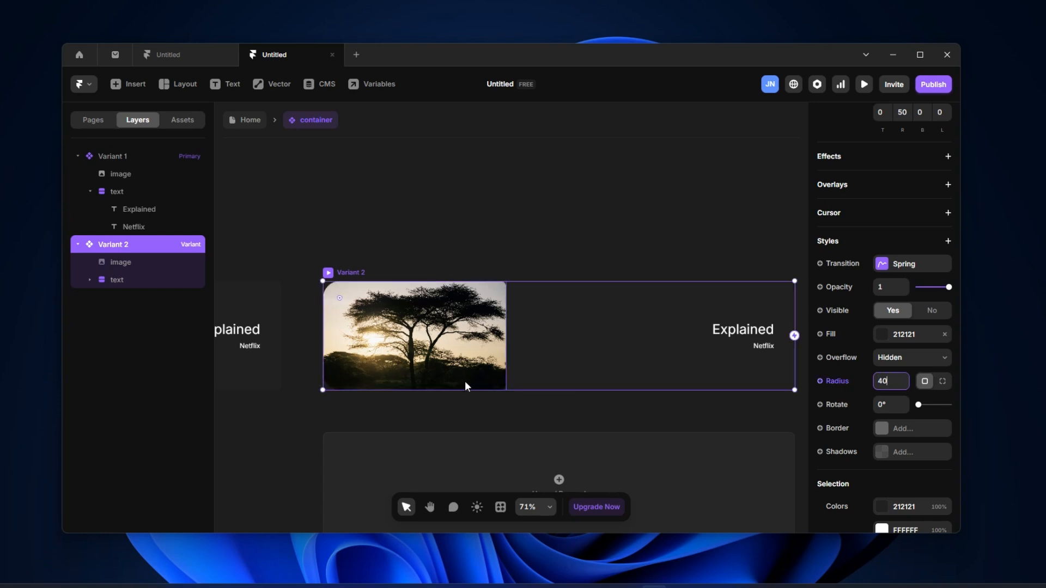
Set the corner radius of the image inside Variant 2 to 40
{"action": "left_click", "coordinate": [142, 264]}
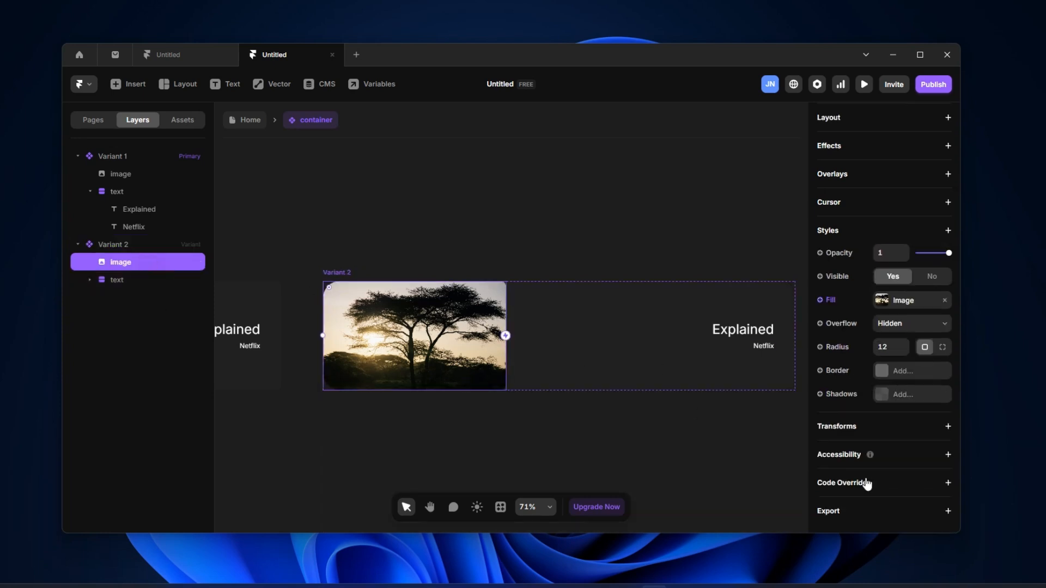
{"action": "left_click", "coordinate": [894, 349]}
{"action": "type", "text": "40"}
{"action": "key", "text": "Return"}
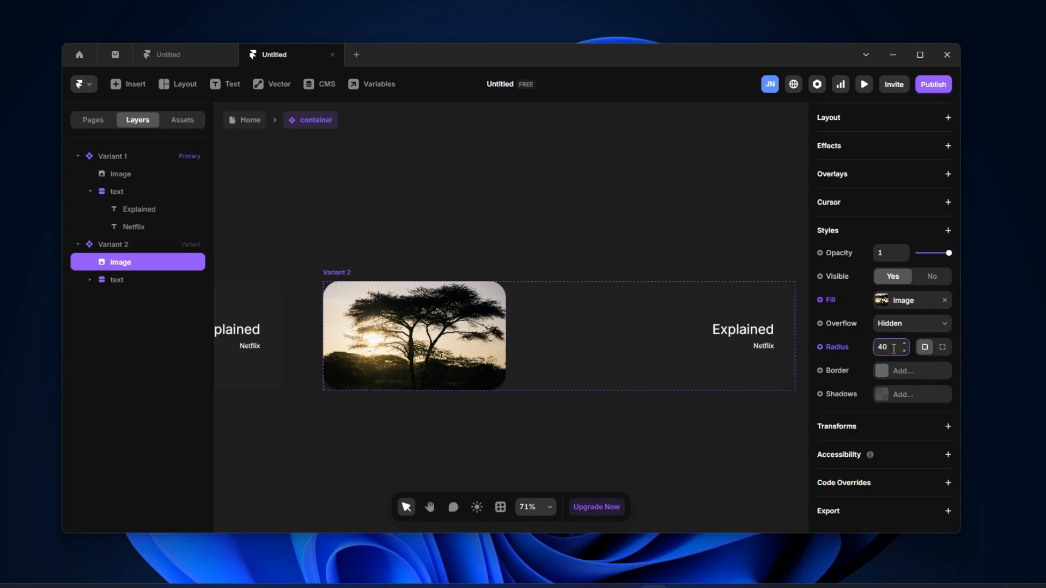
{"action": "left_click", "coordinate": [591, 234]}
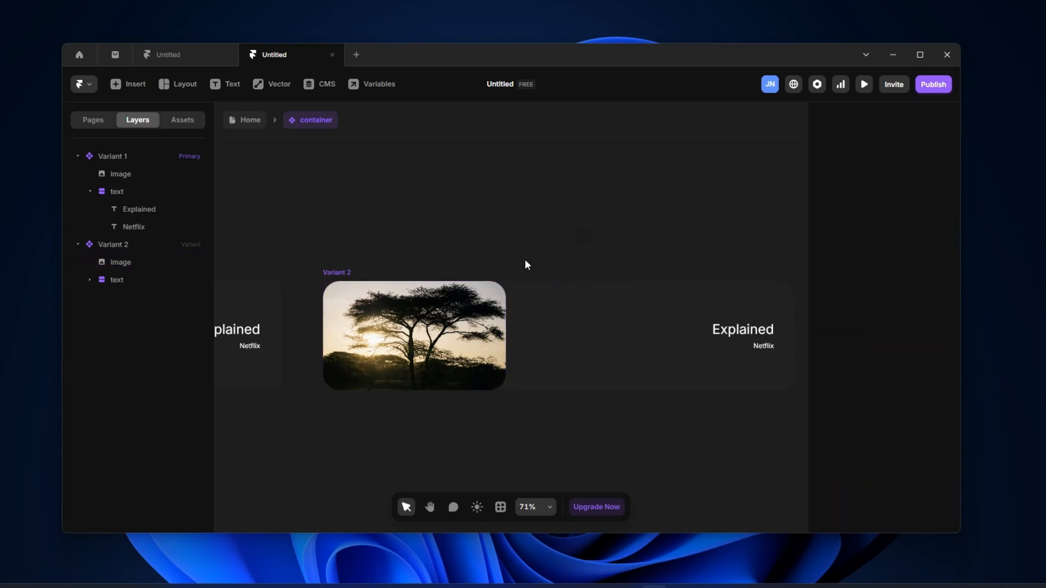
Lower the opacity of Variant 1's 212121 fill to 0%
{"action": "scroll", "coordinate": [527, 262], "scroll_direction": "down", "scroll_amount": 2}
{"action": "scroll", "coordinate": [492, 234], "scroll_direction": "left", "scroll_amount": 3}
{"action": "scroll", "coordinate": [492, 225], "scroll_direction": "left", "scroll_amount": 5}
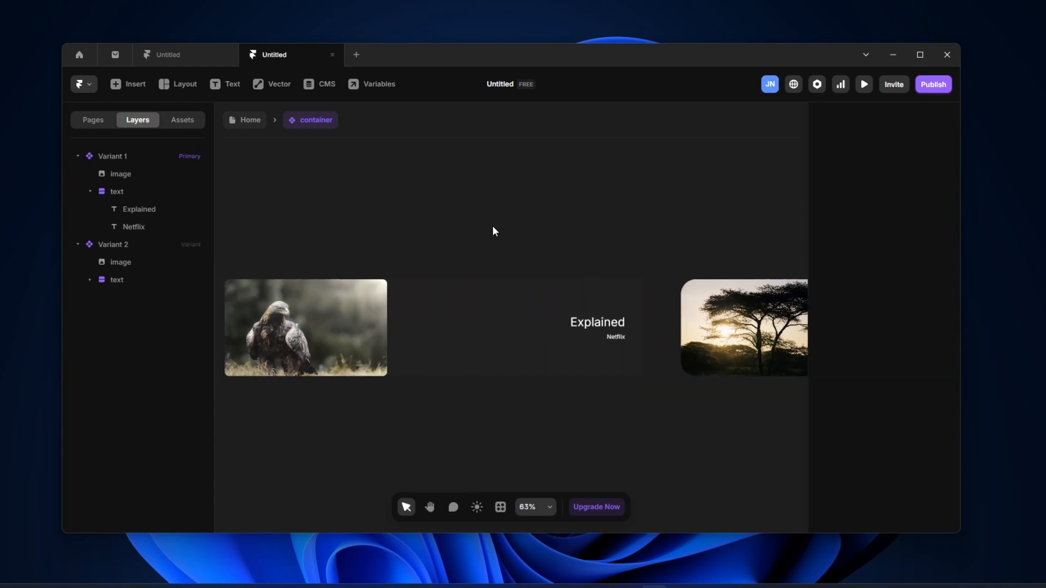
{"action": "left_click", "coordinate": [294, 271]}
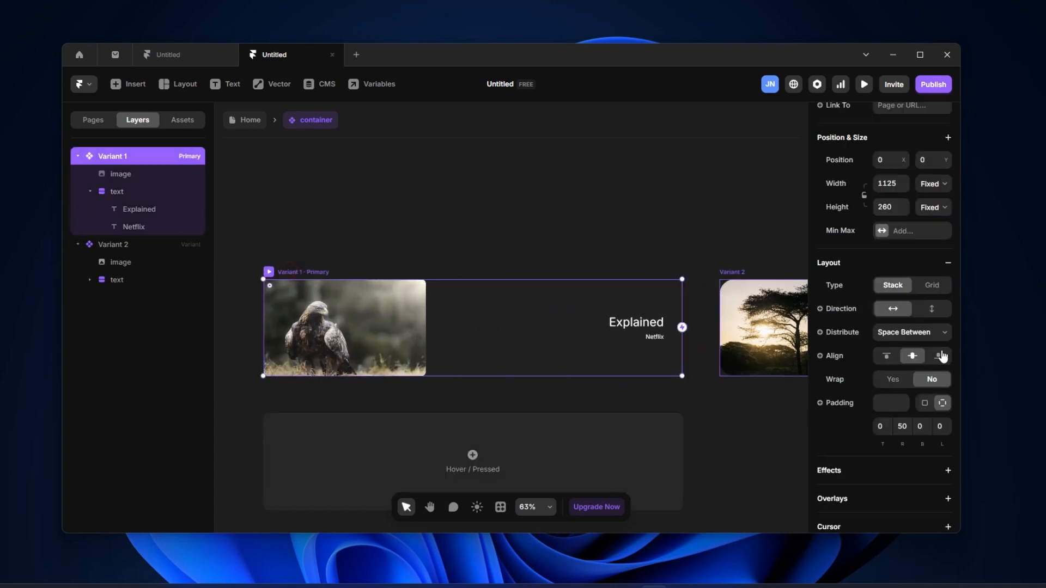
{"action": "scroll", "coordinate": [912, 404], "scroll_direction": "down", "scroll_amount": 4}
{"action": "left_click", "coordinate": [904, 414]}
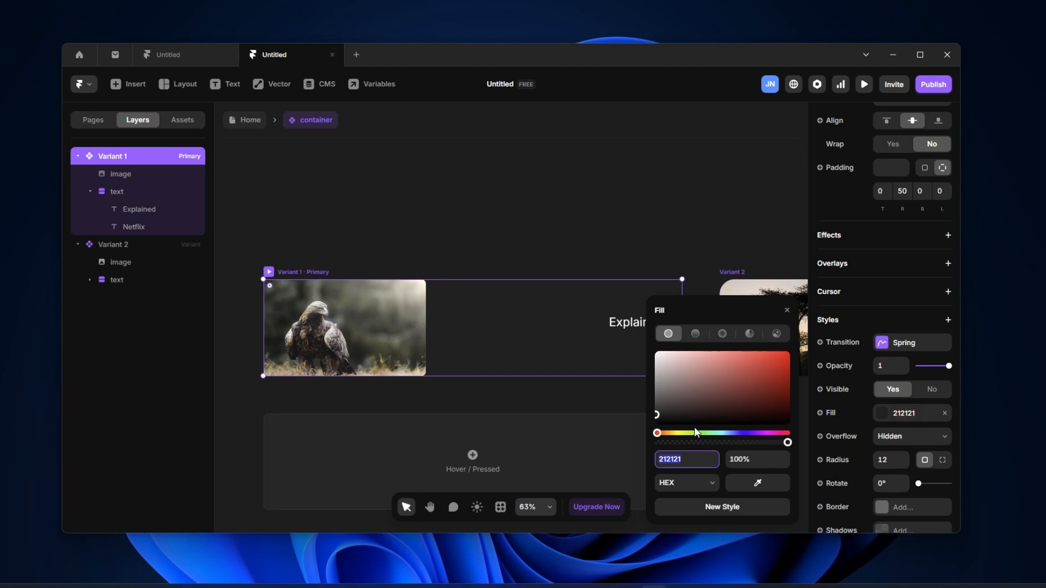
{"action": "left_click", "coordinate": [924, 413]}
{"action": "left_click", "coordinate": [895, 414]}
{"action": "left_click_drag", "start_coordinate": [788, 443], "coordinate": [765, 443]}
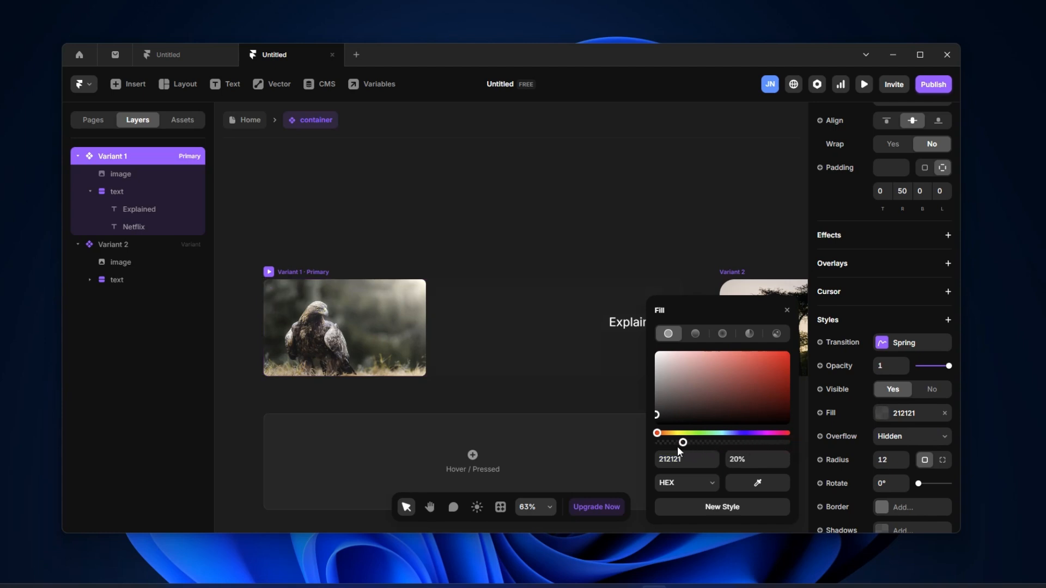
{"action": "left_click_drag", "start_coordinate": [660, 448], "coordinate": [640, 452]}
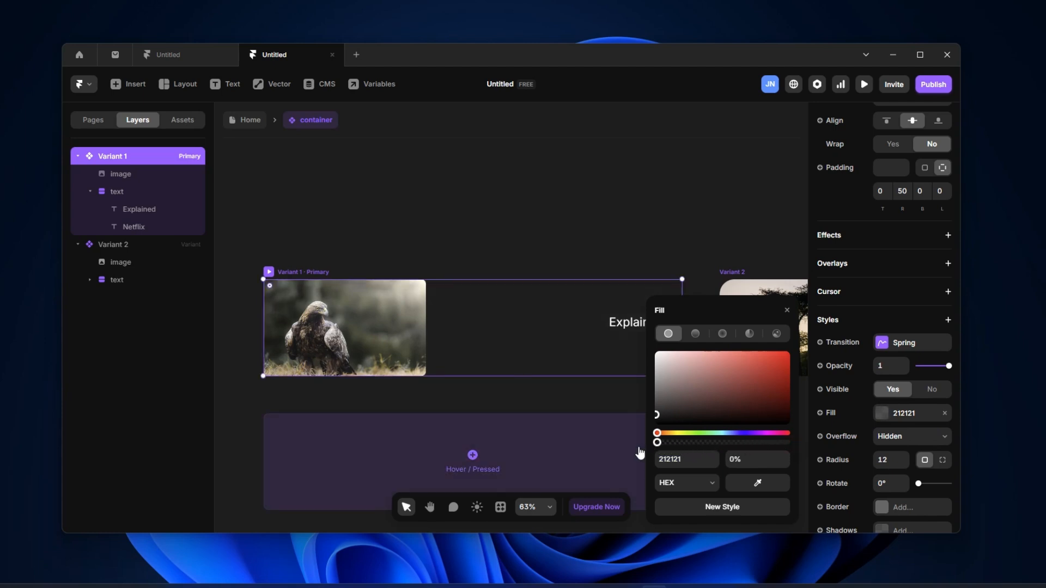
{"action": "left_click", "coordinate": [585, 257]}
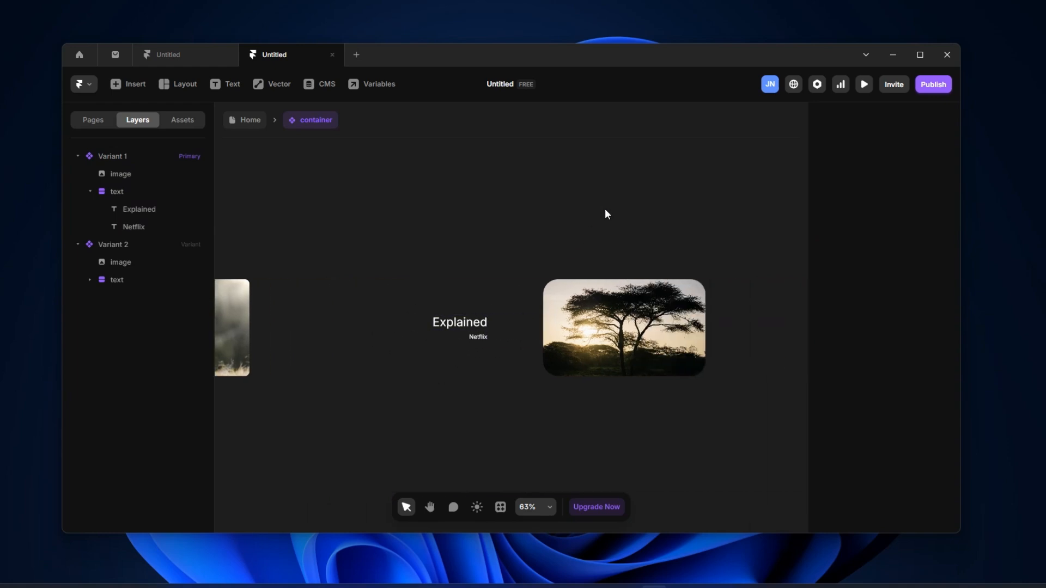
Set the opacity of Variant 2's 212121 fill to 100%
{"action": "left_click", "coordinate": [251, 273]}
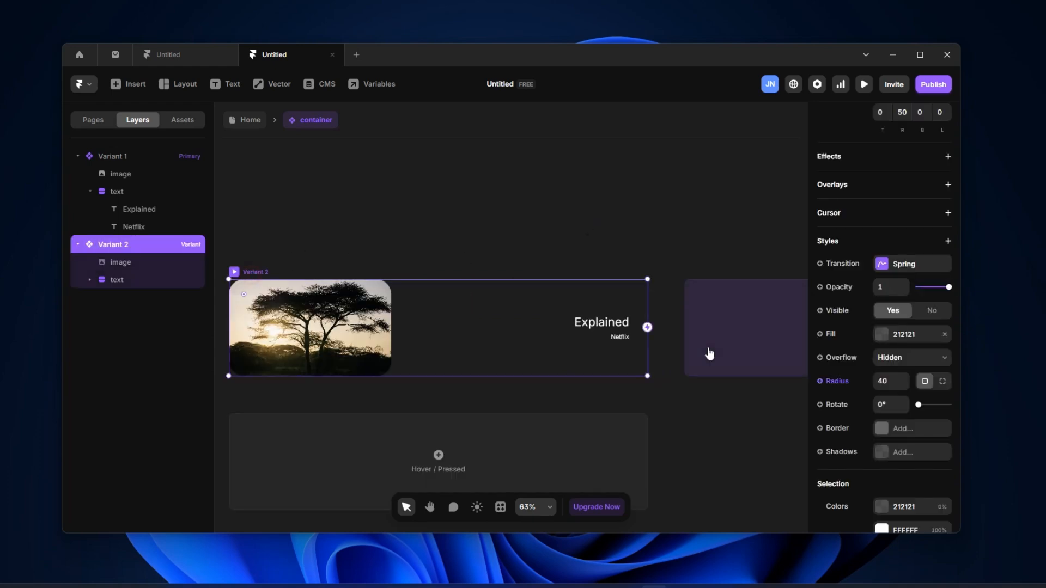
{"action": "scroll", "coordinate": [926, 414], "scroll_direction": "down", "scroll_amount": 2}
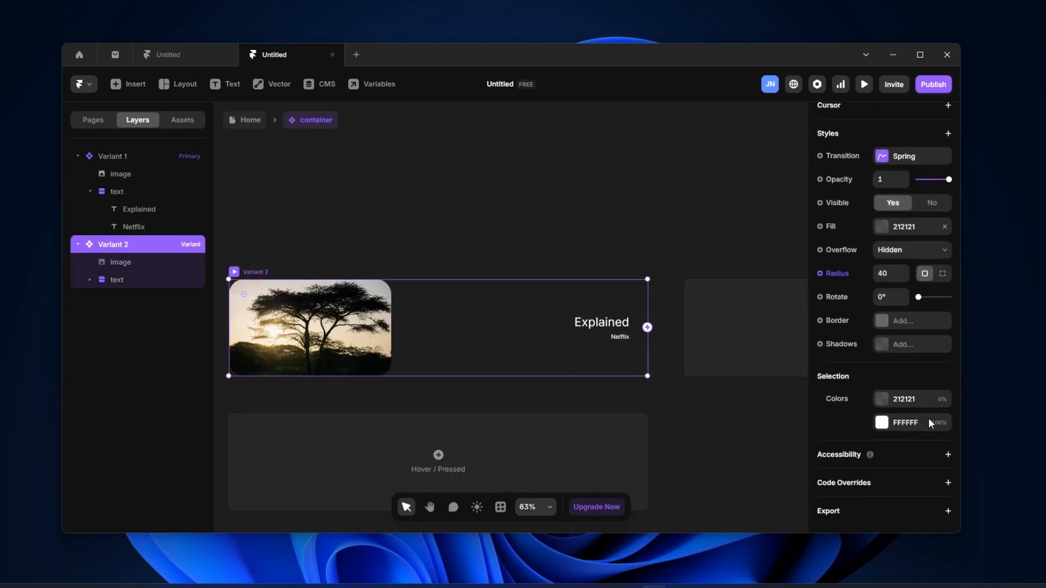
{"action": "left_click", "coordinate": [906, 232]}
{"action": "left_click_drag", "start_coordinate": [658, 362], "coordinate": [807, 368]}
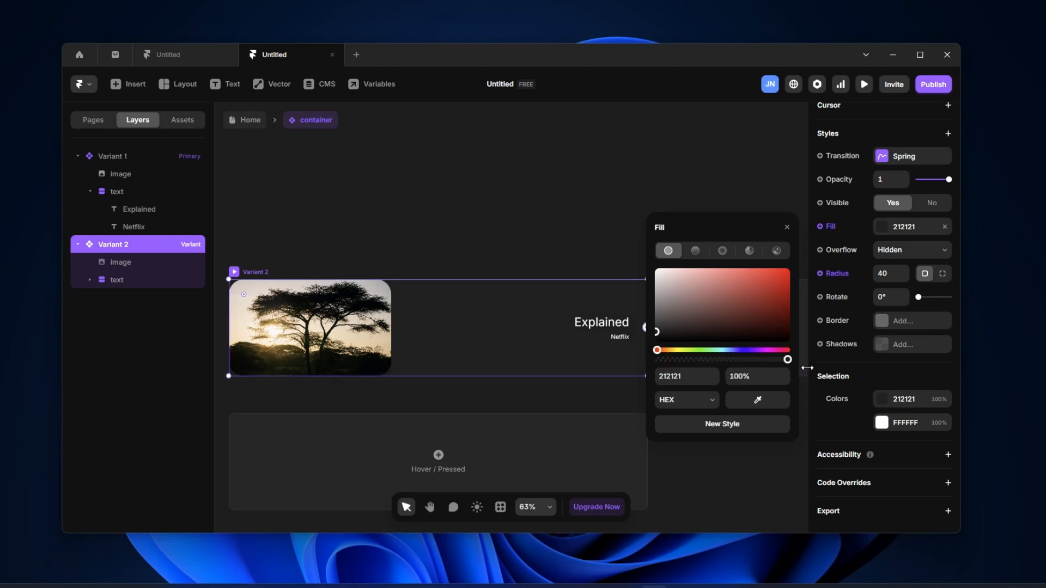
{"action": "scroll", "coordinate": [471, 206], "scroll_direction": "down", "scroll_amount": 5}
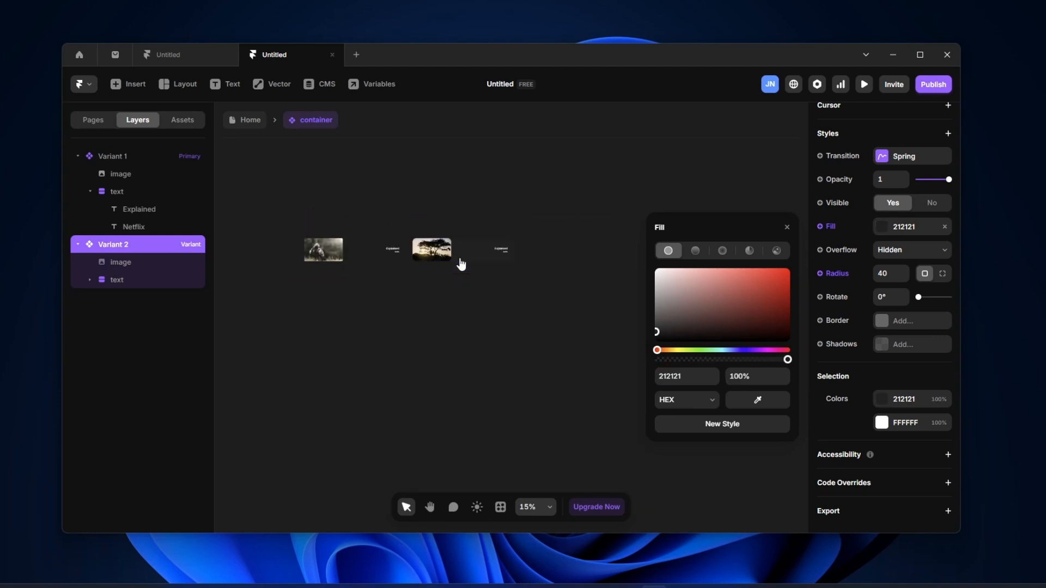
{"action": "left_click", "coordinate": [496, 316]}
Connect Variant 1 to Variant 2 with an interaction triggered on Mouse Enter
{"action": "scroll", "coordinate": [453, 317], "scroll_direction": "up", "scroll_amount": 3}
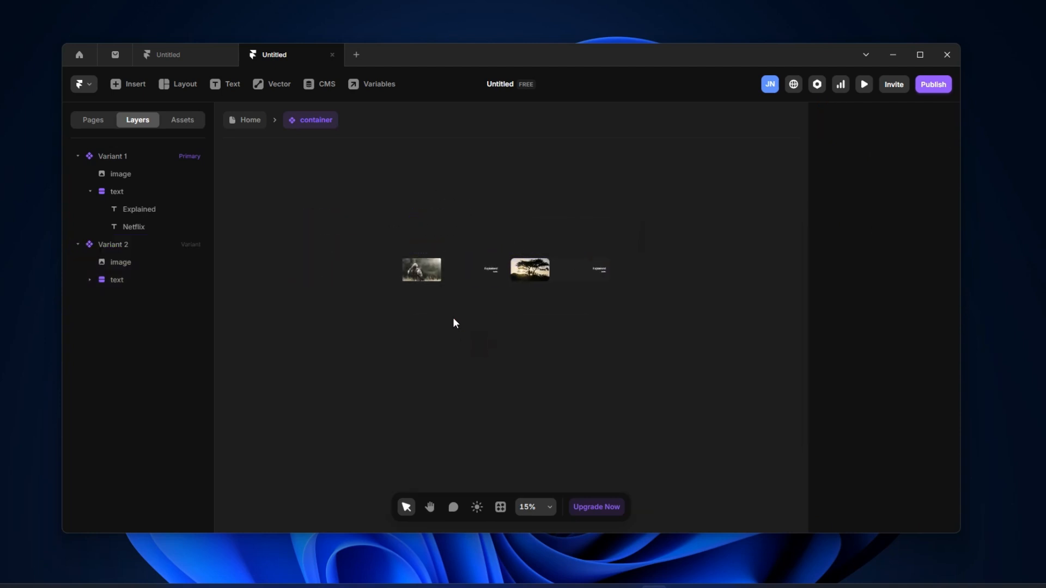
{"action": "scroll", "coordinate": [493, 337], "scroll_direction": "up", "scroll_amount": 3}
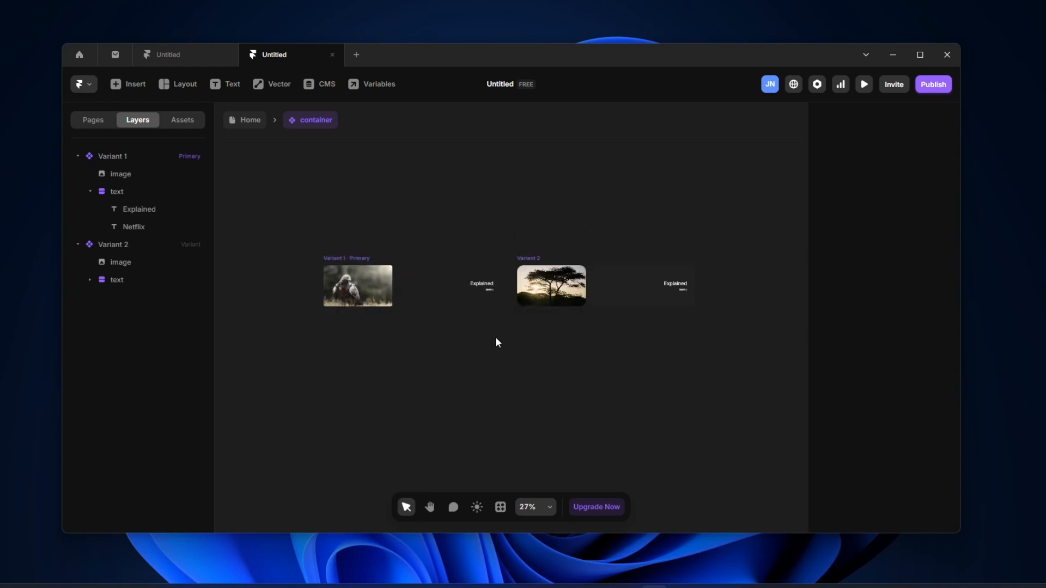
{"action": "left_click", "coordinate": [348, 298]}
{"action": "left_click", "coordinate": [528, 304]}
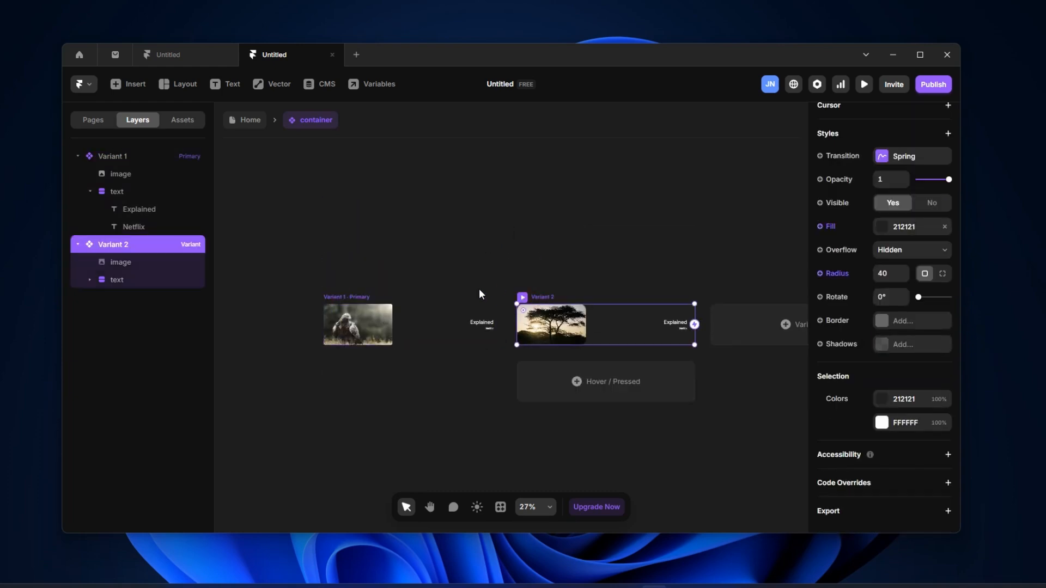
{"action": "left_click", "coordinate": [360, 297]}
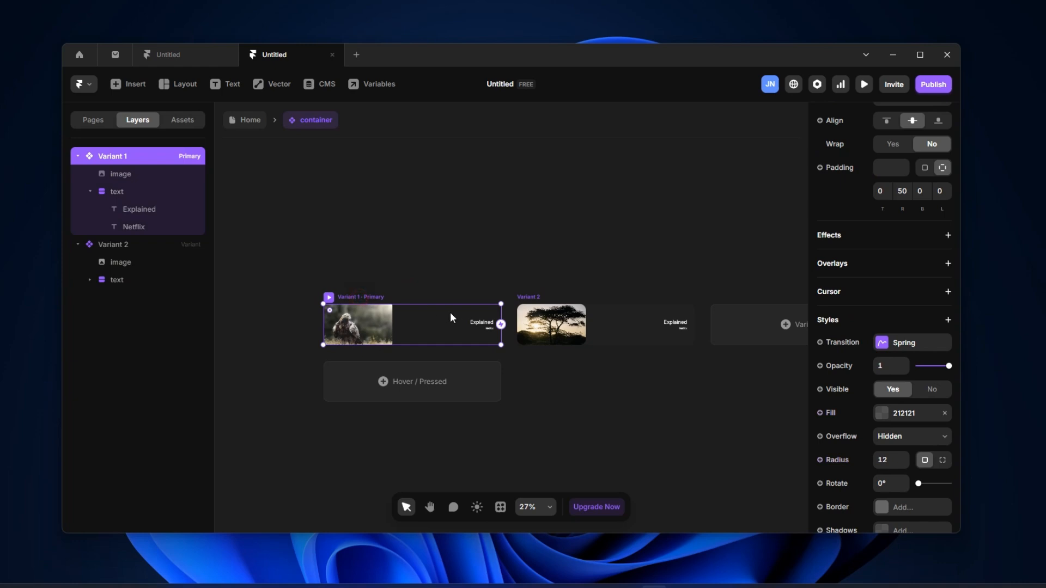
{"action": "mouse_move", "coordinate": [501, 325]}
{"action": "left_mouse_down"}
{"action": "mouse_move", "coordinate": [505, 249]}
{"action": "mouse_move", "coordinate": [548, 322]}
{"action": "mouse_move", "coordinate": [578, 328]}
{"action": "left_mouse_up"}
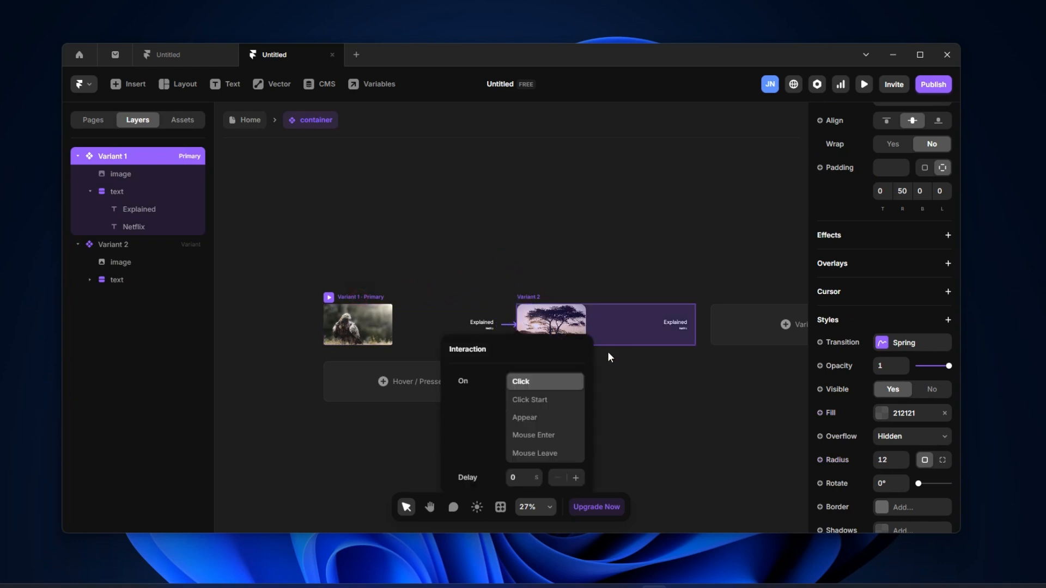
{"action": "left_click", "coordinate": [549, 438]}
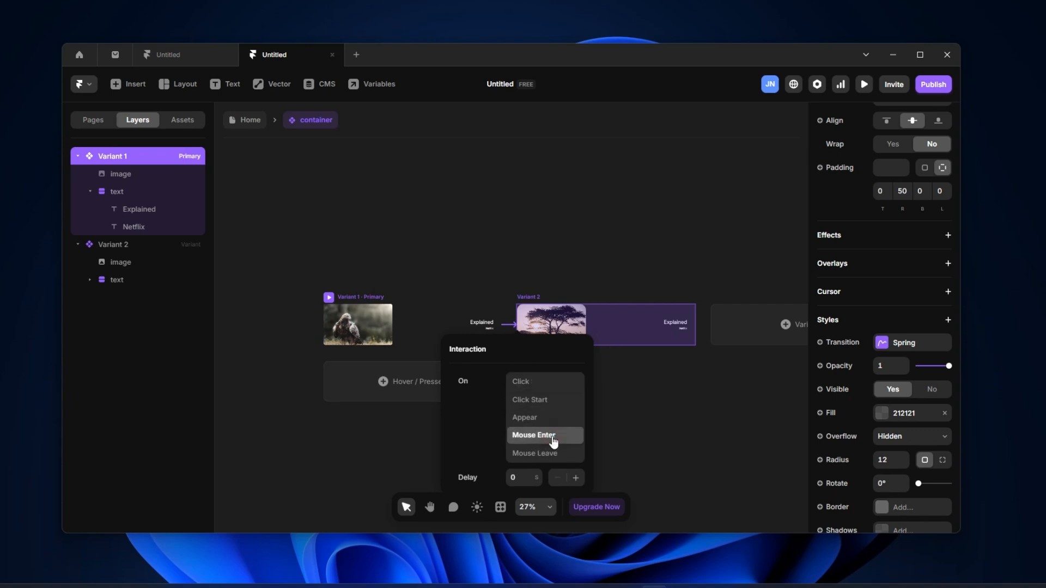
{"action": "left_click", "coordinate": [520, 477]}
{"action": "left_click", "coordinate": [475, 473]}
{"action": "left_click", "coordinate": [713, 417]}
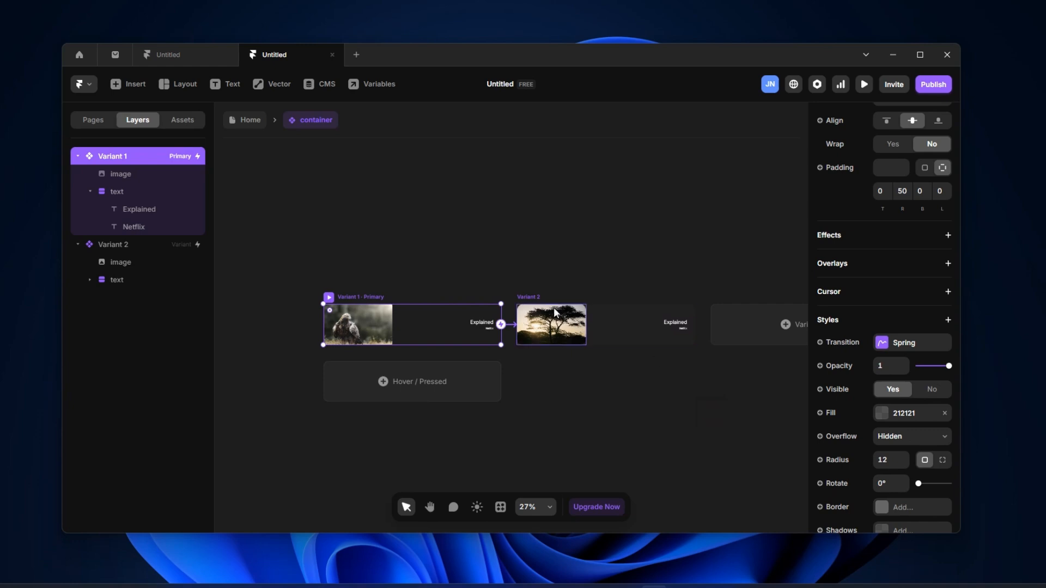
Connect Variant 2 back to Variant 1 with an interaction triggered on Mouse Leave
{"action": "left_click", "coordinate": [536, 298]}
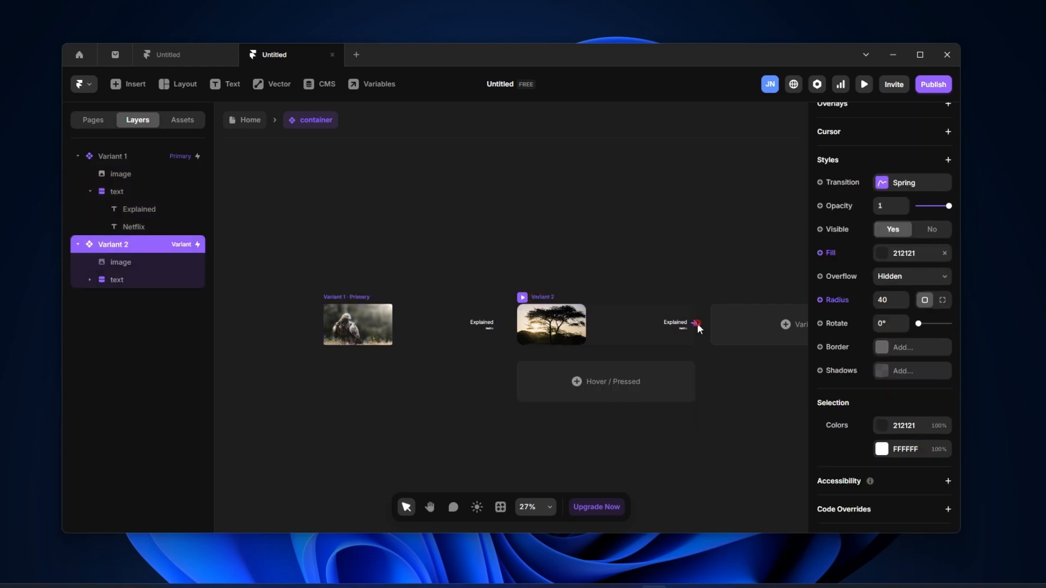
{"action": "left_click_drag", "start_coordinate": [695, 325], "coordinate": [492, 321]}
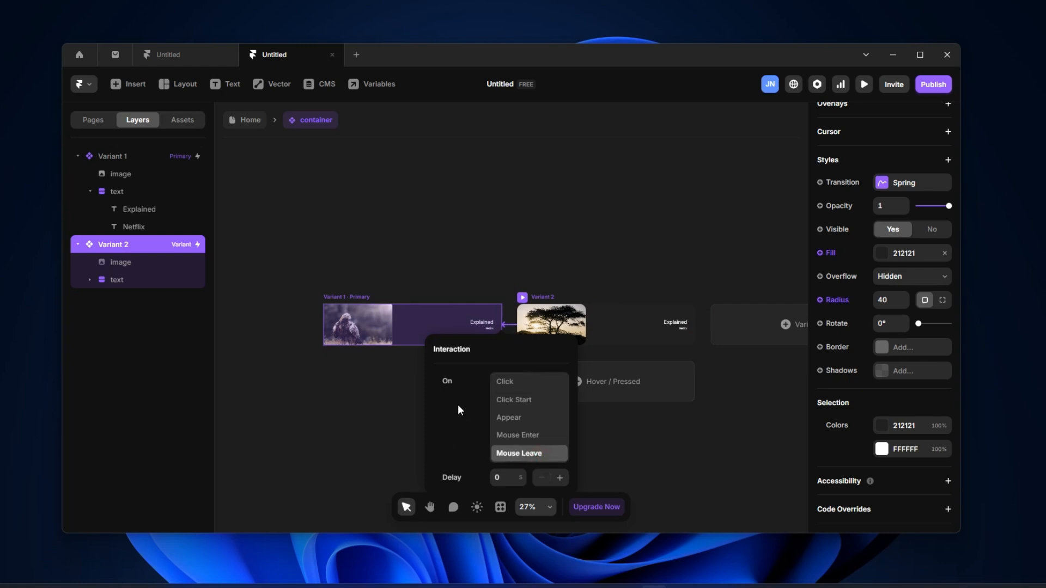
{"action": "left_click", "coordinate": [390, 280]}
{"action": "left_click", "coordinate": [386, 280]}
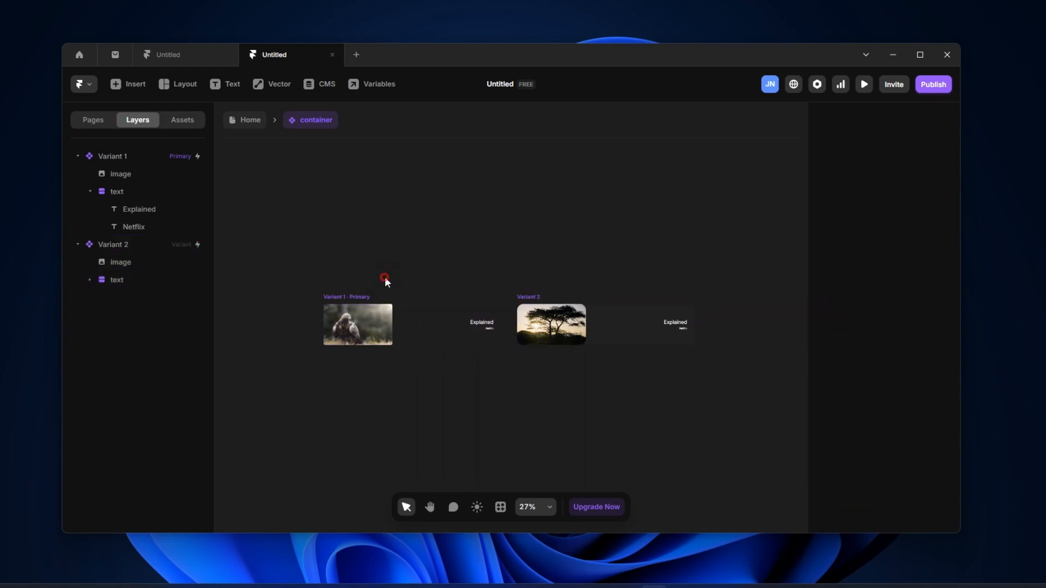
Preview the component from Variant 1 to check its hover transition, and return to the canvas
{"action": "left_click", "coordinate": [338, 298]}
{"action": "left_click", "coordinate": [329, 297]}
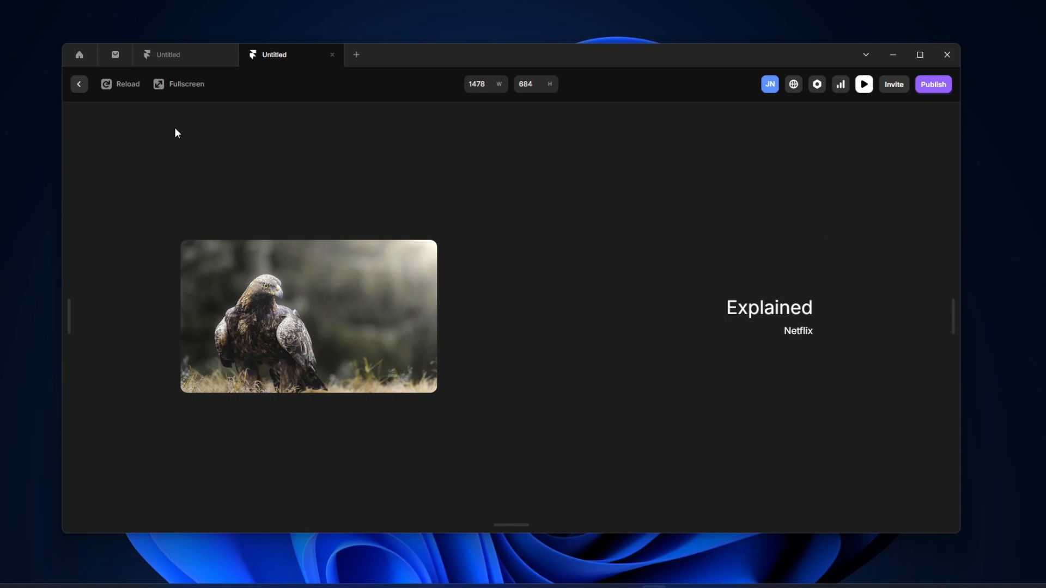
{"action": "left_click", "coordinate": [75, 86]}
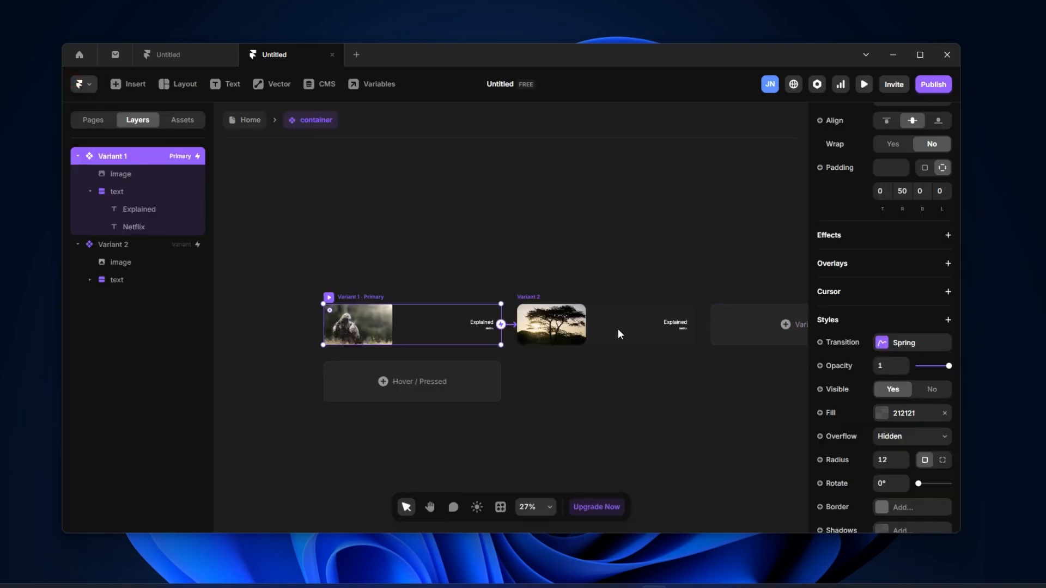
Insert a Phosphor icon into the Variant 2 card after its text
{"action": "scroll", "coordinate": [705, 306], "scroll_direction": "up", "scroll_amount": 6}
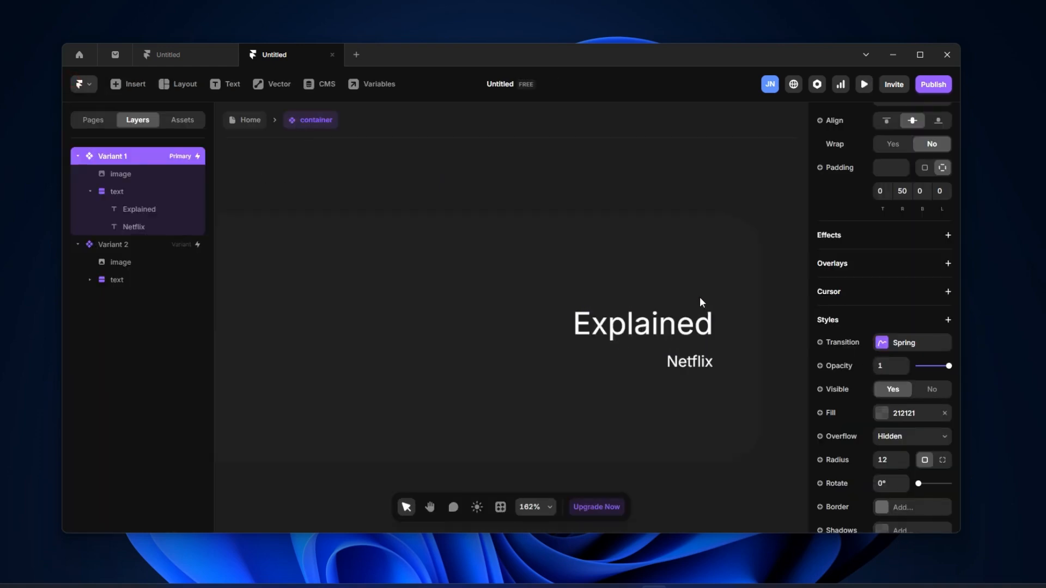
{"action": "scroll", "coordinate": [692, 261], "scroll_direction": "up", "scroll_amount": 2}
{"action": "scroll", "coordinate": [685, 361], "scroll_direction": "down", "scroll_amount": 2}
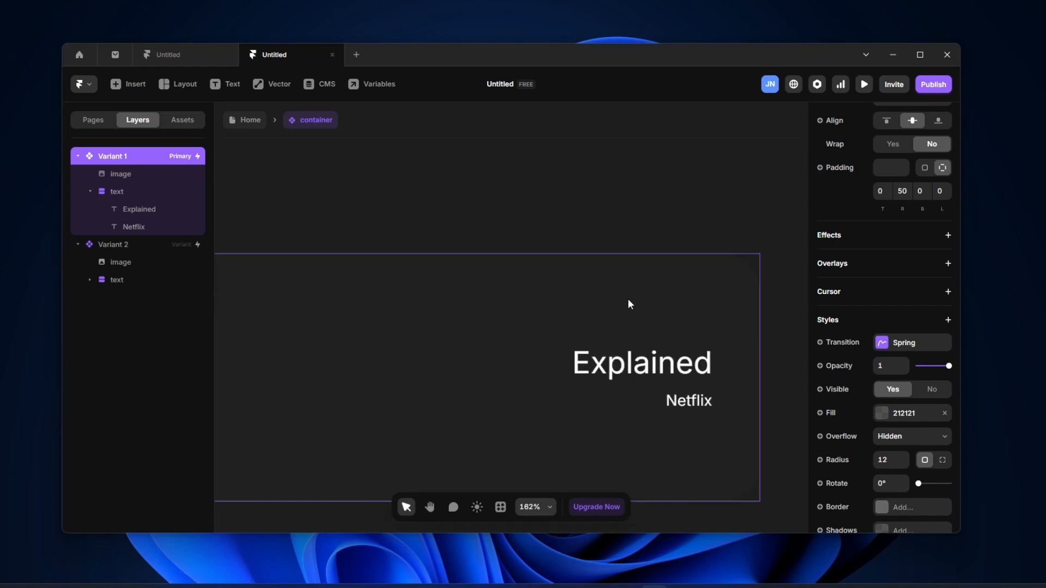
{"action": "scroll", "coordinate": [724, 308], "scroll_direction": "up", "scroll_amount": 2}
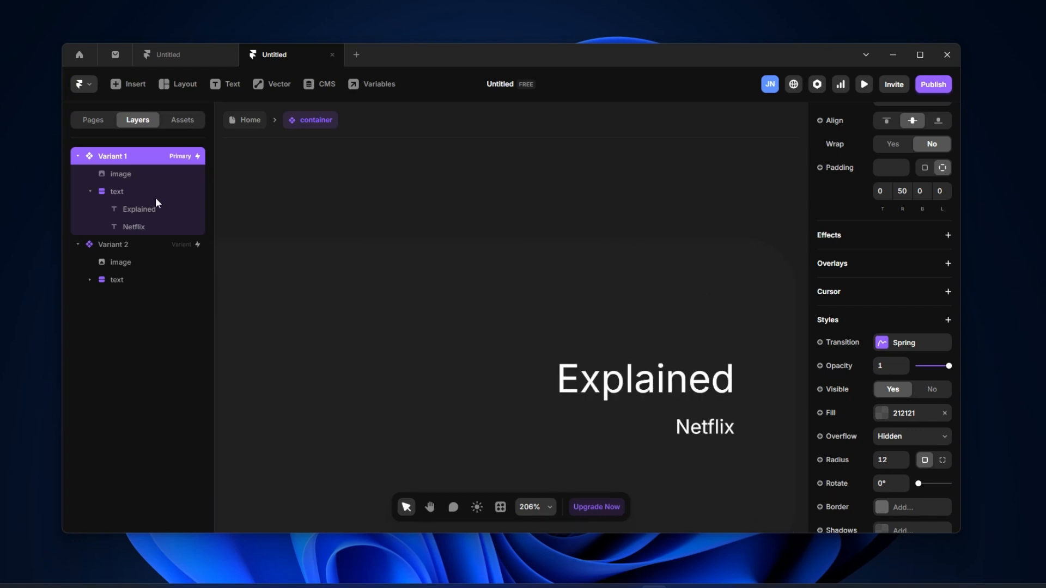
{"action": "left_click", "coordinate": [128, 84]}
{"action": "left_click", "coordinate": [103, 364]}
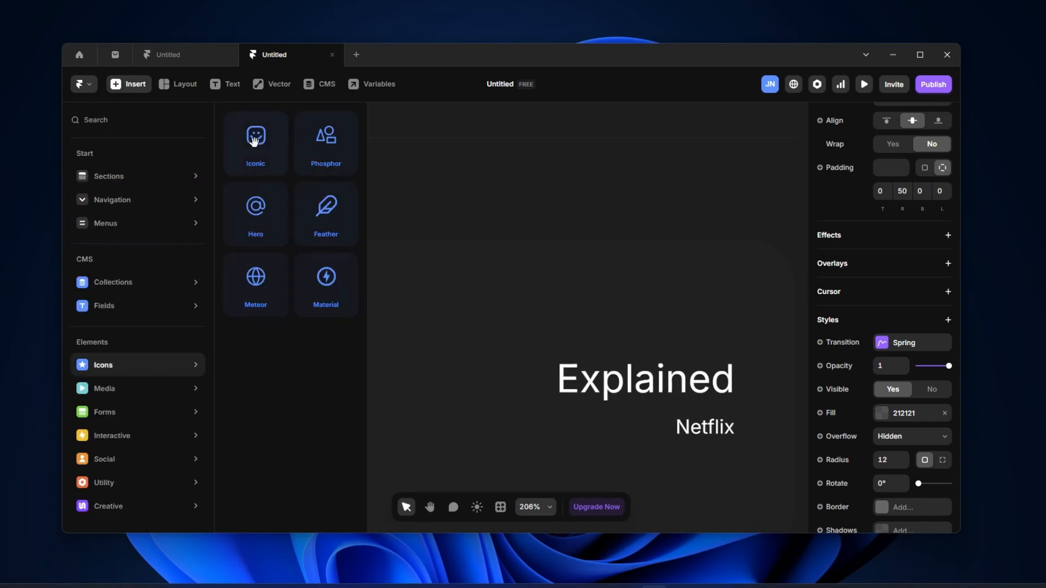
{"action": "left_click_drag", "start_coordinate": [325, 144], "coordinate": [675, 313]}
{"action": "left_click_drag", "start_coordinate": [676, 312], "coordinate": [677, 314]}
Change the Variant 2 icon to a white Arrow Circle Up Right and move it above the Explained text
{"action": "left_click", "coordinate": [913, 380]}
{"action": "left_click", "coordinate": [710, 411]}
{"action": "type", "text": "arrow"}
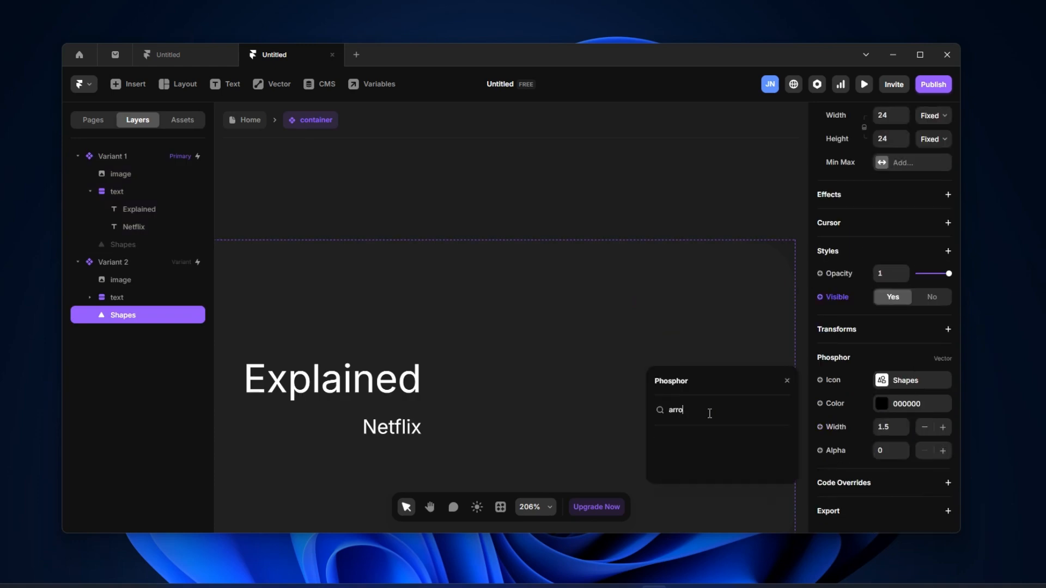
{"action": "double_click", "coordinate": [698, 408]}
{"action": "scroll", "coordinate": [741, 464], "scroll_direction": "down", "scroll_amount": 5}
{"action": "left_click", "coordinate": [739, 444]}
{"action": "left_click", "coordinate": [724, 338]}
{"action": "left_click", "coordinate": [720, 397]}
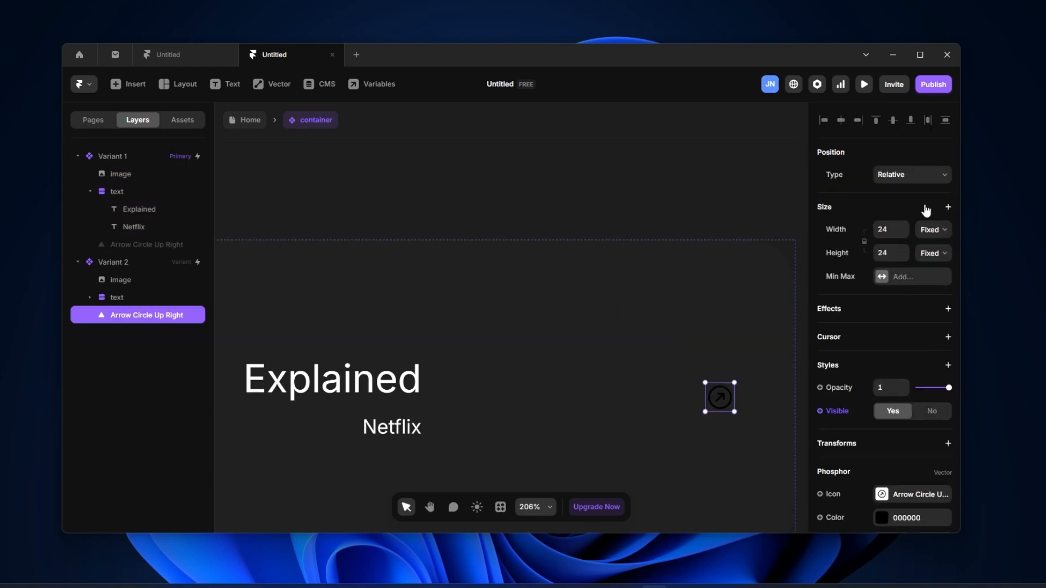
{"action": "left_click_drag", "start_coordinate": [724, 396], "coordinate": [722, 299]}
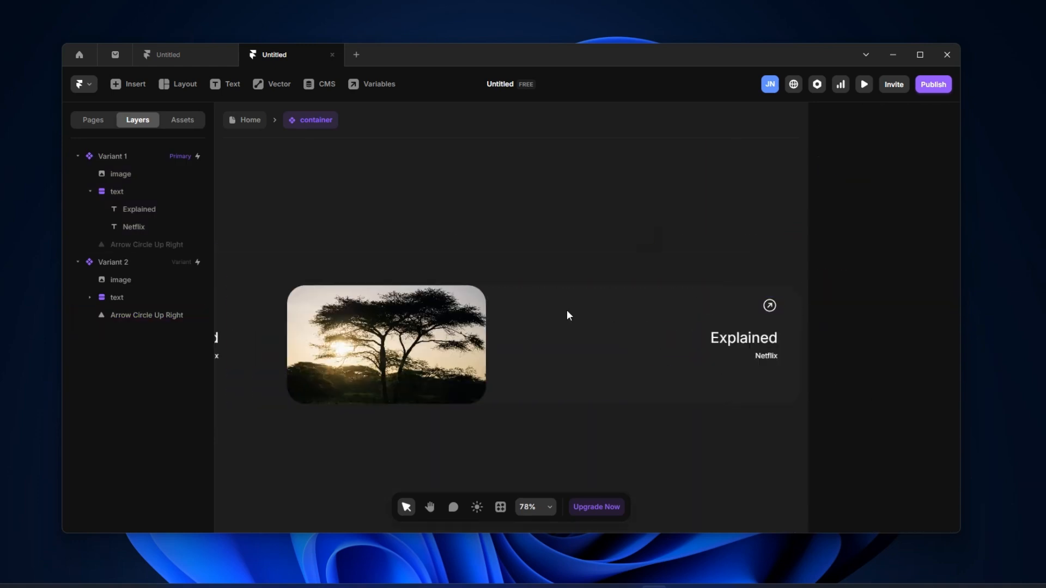
Preview the component from Variant 1 to check that hovering brings in the arrow icon, and return to the canvas
{"action": "scroll", "coordinate": [447, 336], "scroll_direction": "left", "scroll_amount": 4}
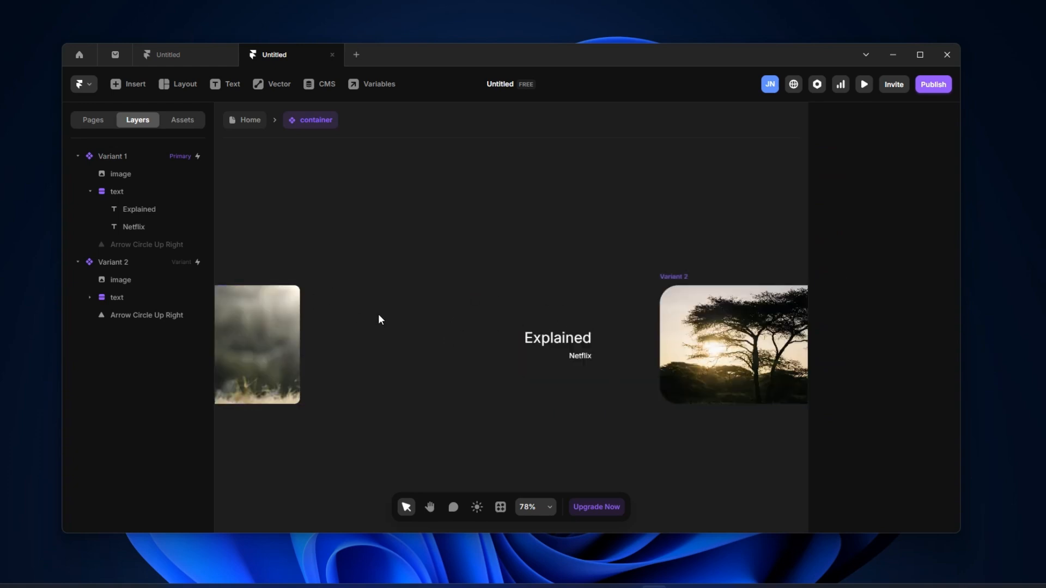
{"action": "scroll", "coordinate": [378, 305], "scroll_direction": "left", "scroll_amount": 3}
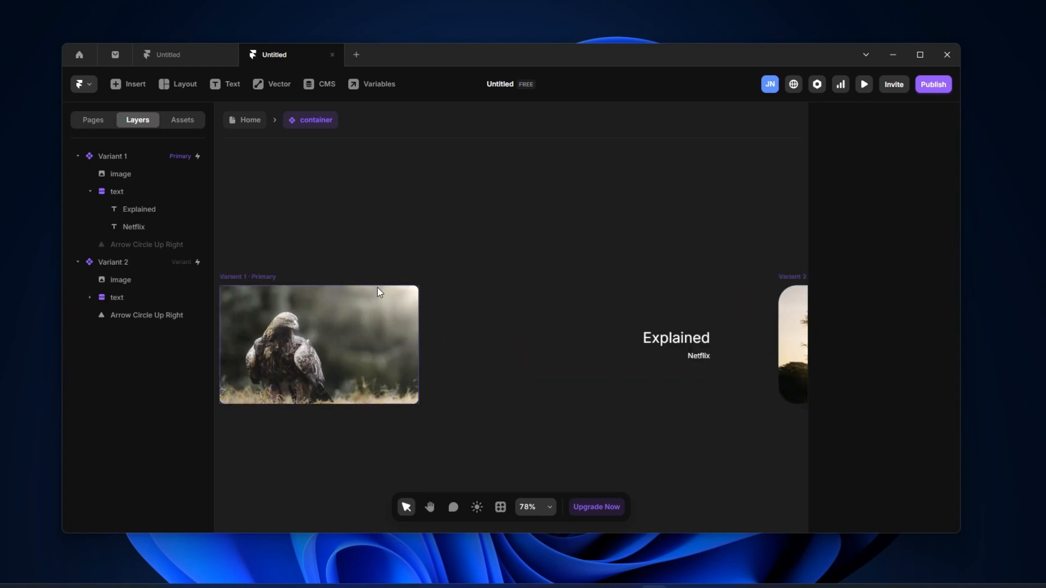
{"action": "left_click", "coordinate": [270, 276]}
{"action": "key", "text": "ctrl+p"}
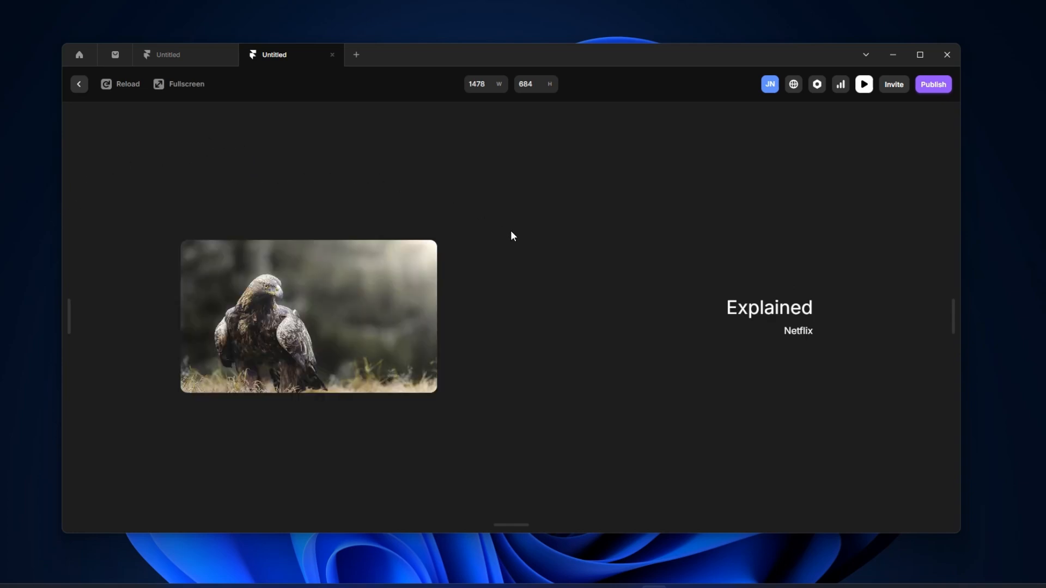
{"action": "mouse_move", "coordinate": [623, 310]}
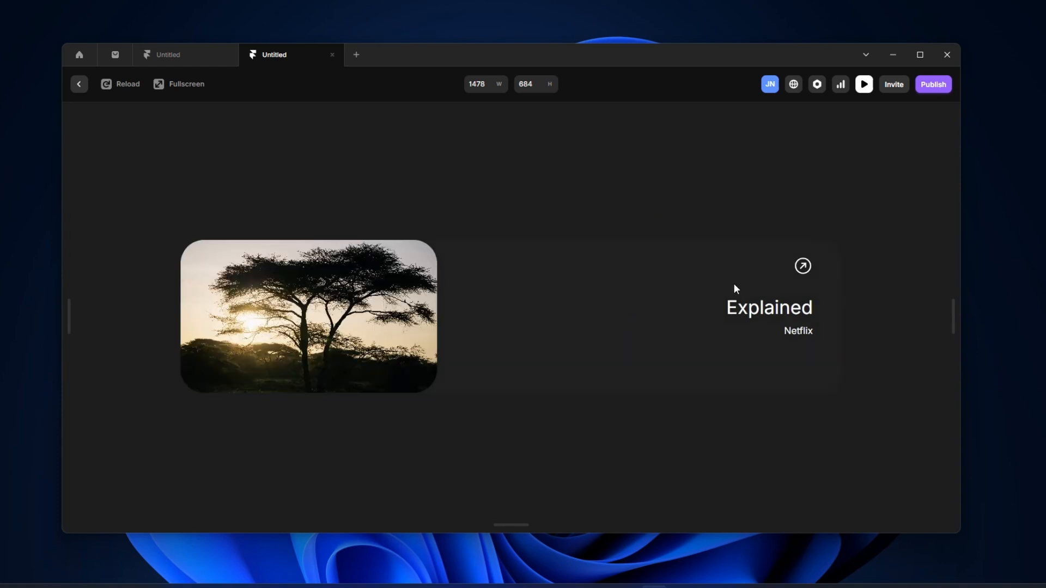
{"action": "left_click", "coordinate": [79, 86]}
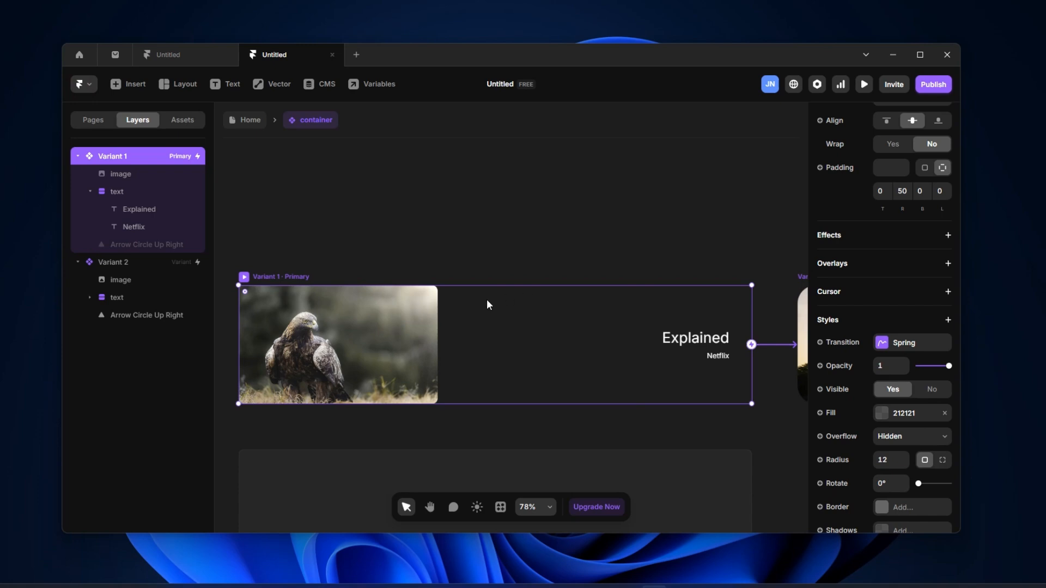
Turn the Variant 1 image's fill into a component variable named Image
{"action": "left_click", "coordinate": [143, 175]}
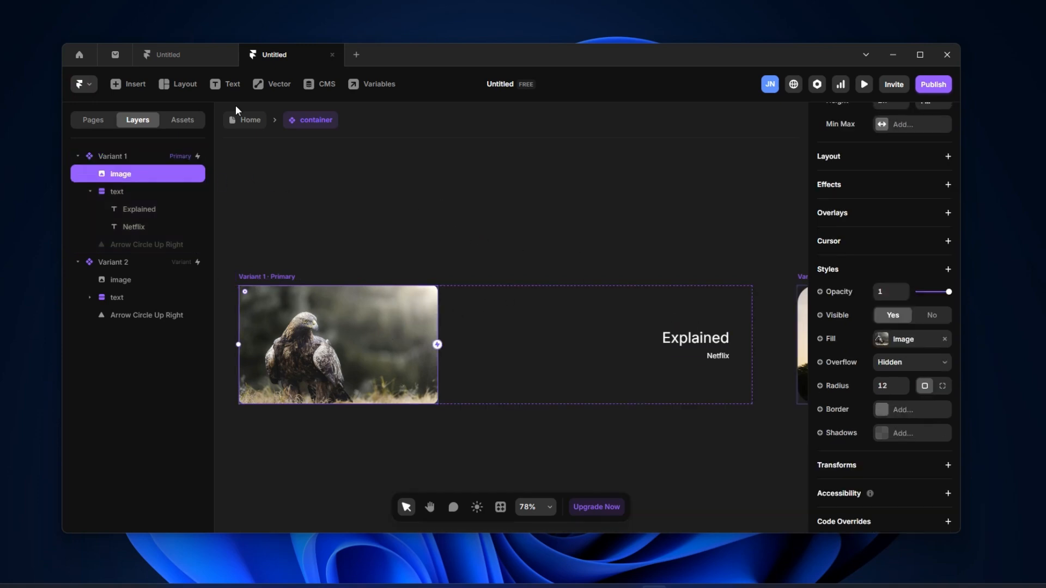
{"action": "left_click", "coordinate": [251, 121]}
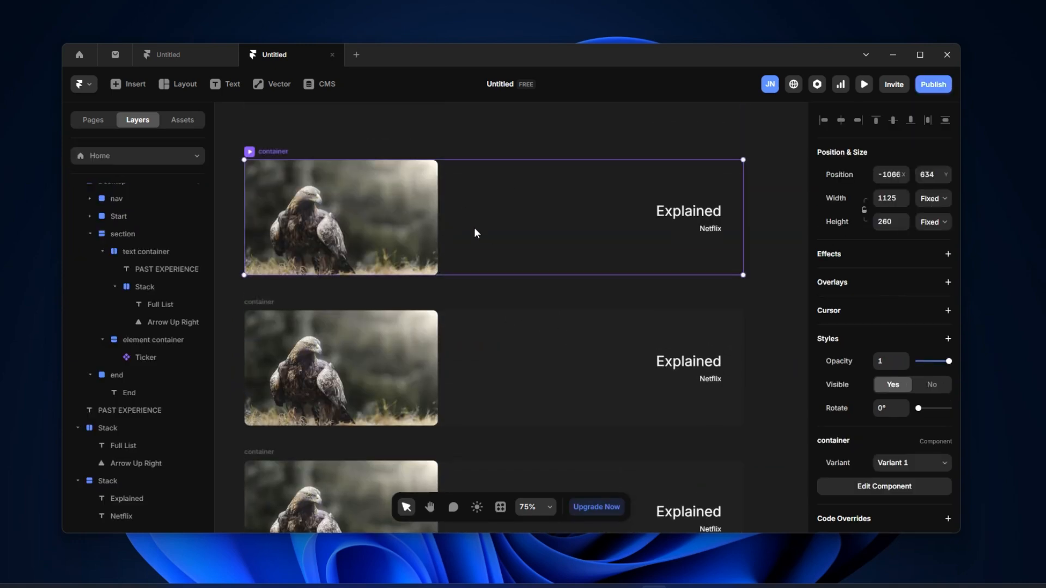
{"action": "double_click", "coordinate": [474, 228]}
{"action": "left_click", "coordinate": [130, 174]}
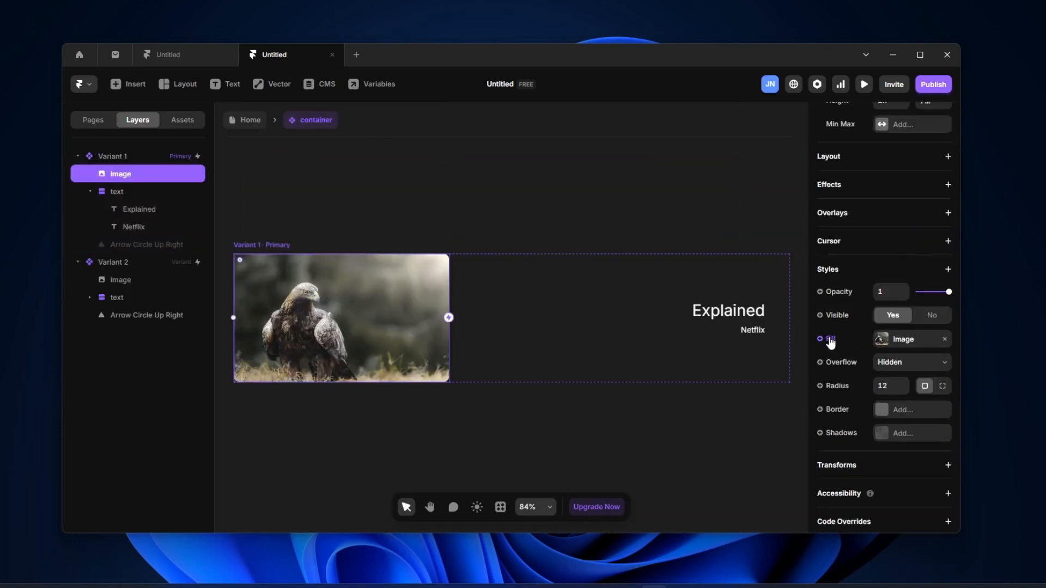
{"action": "left_click", "coordinate": [829, 339]}
{"action": "mouse_move", "coordinate": [849, 363]}
{"action": "left_click", "coordinate": [779, 378]}
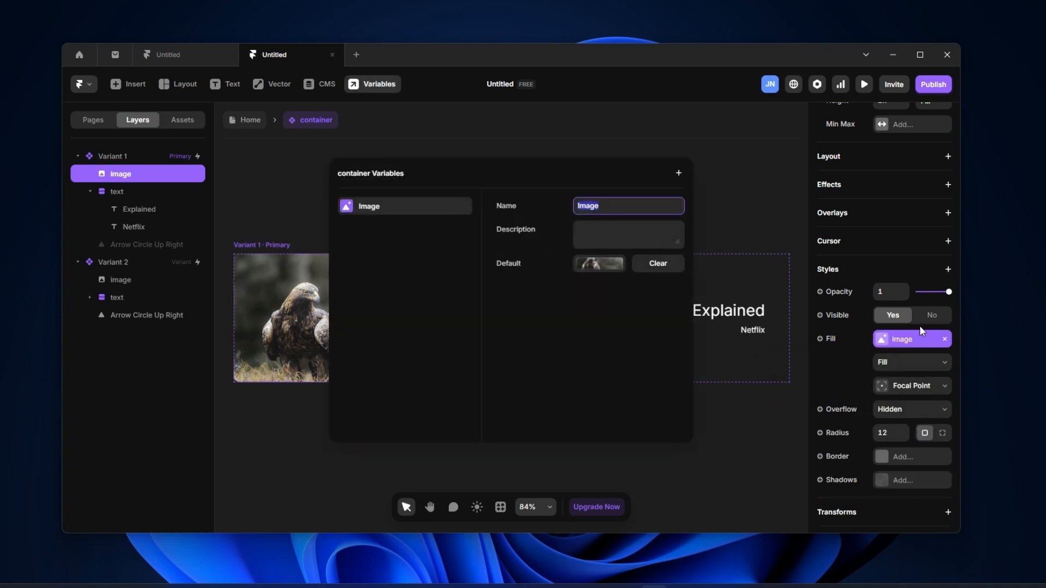
Create a Title variable for the content of the Explained text in Variant 1
{"action": "left_click", "coordinate": [744, 311]}
{"action": "double_click", "coordinate": [744, 312]}
{"action": "scroll", "coordinate": [920, 352], "scroll_direction": "down", "scroll_amount": 4}
{"action": "left_click", "coordinate": [835, 418]}
{"action": "mouse_move", "coordinate": [843, 438]}
{"action": "left_click", "coordinate": [784, 442]}
Create a Title 2 variable for the content of the Netflix text and return to the Home page
{"action": "left_click", "coordinate": [752, 330]}
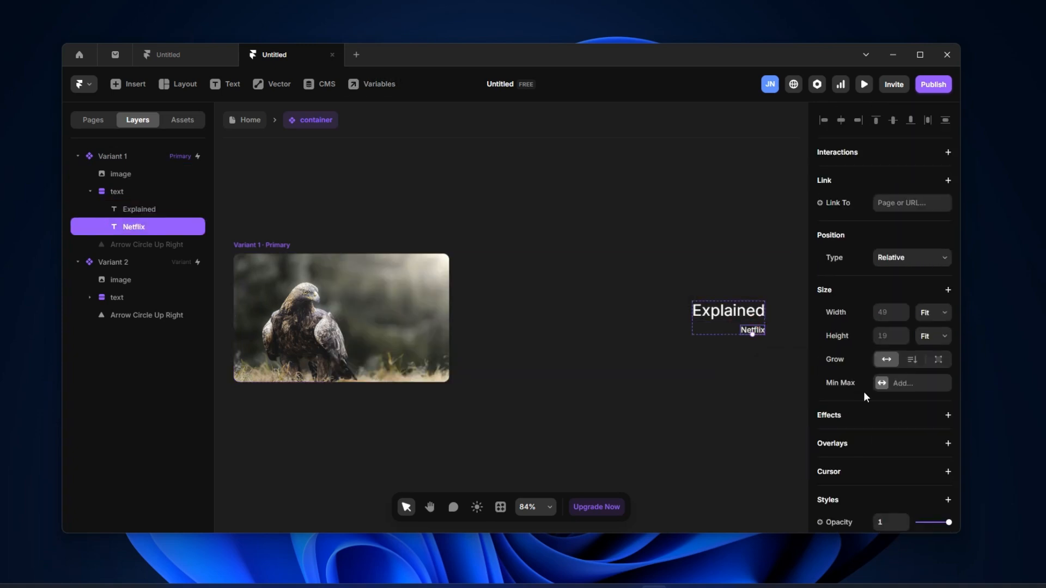
{"action": "scroll", "coordinate": [867, 398], "scroll_direction": "down", "scroll_amount": 4}
{"action": "left_click", "coordinate": [834, 418]}
{"action": "left_click", "coordinate": [783, 442]}
{"action": "left_click", "coordinate": [778, 229]}
{"action": "scroll", "coordinate": [574, 251], "scroll_direction": "down", "scroll_amount": 3}
{"action": "left_click", "coordinate": [550, 218]}
{"action": "left_click", "coordinate": [249, 120]}
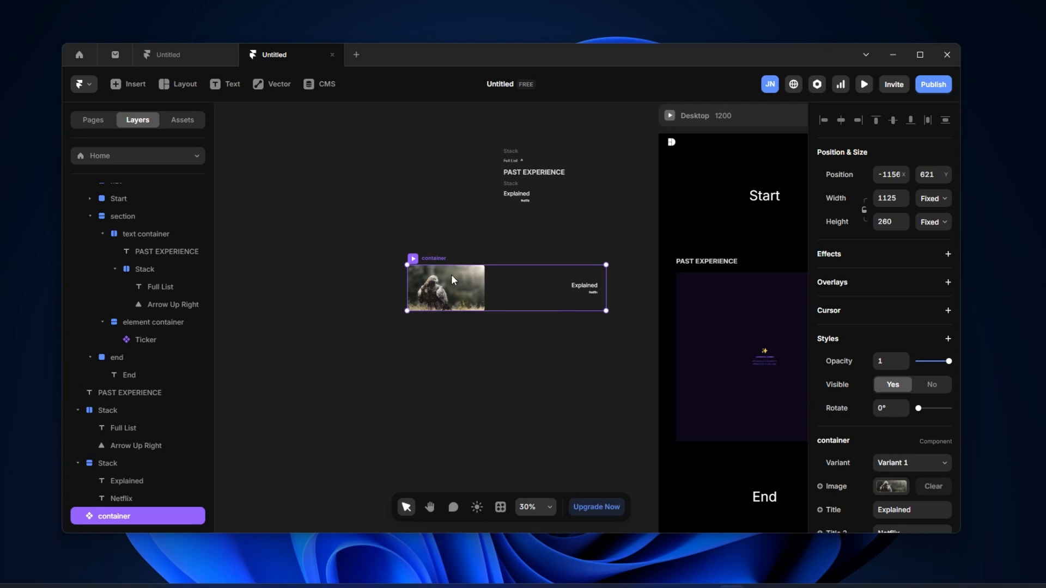
Duplicate the container card three times, stacking the copies in a column below the original
{"action": "scroll", "coordinate": [552, 320], "scroll_direction": "right", "scroll_amount": 3}
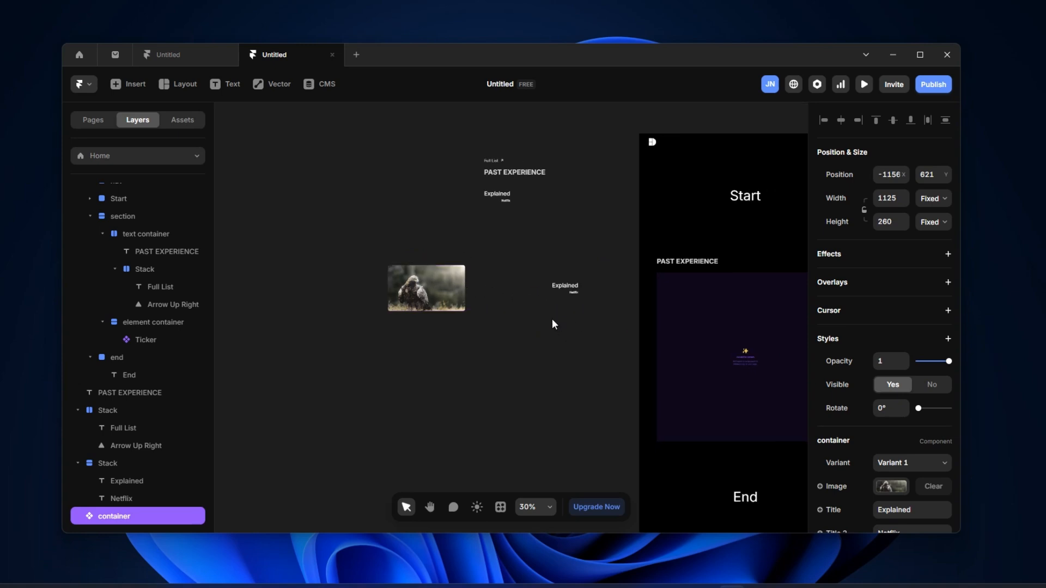
{"action": "scroll", "coordinate": [311, 362], "scroll_direction": "up", "scroll_amount": 5}
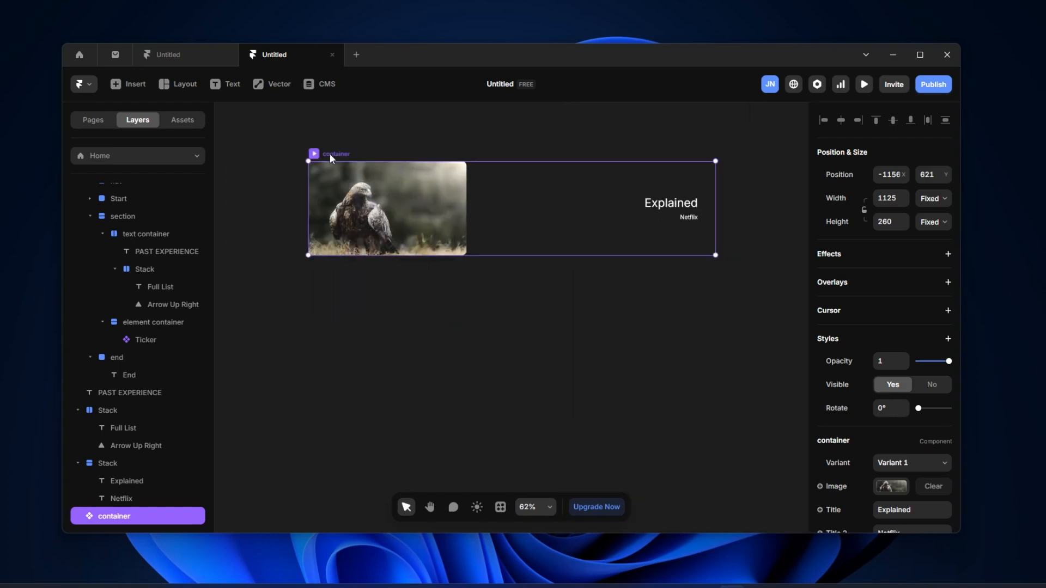
{"action": "left_click_drag", "start_coordinate": [329, 152], "coordinate": [329, 269]}
{"action": "left_click_drag", "start_coordinate": [329, 269], "coordinate": [326, 385]}
{"action": "scroll", "coordinate": [323, 427], "scroll_direction": "down", "scroll_amount": 5}
{"action": "left_click_drag", "start_coordinate": [329, 406], "coordinate": [329, 466]}
Replace the second card's image with an Unsplash photo of a notebook on a dark desk
{"action": "left_click", "coordinate": [460, 331]}
{"action": "scroll", "coordinate": [460, 332], "scroll_direction": "down", "scroll_amount": 2}
{"action": "left_click", "coordinate": [431, 305]}
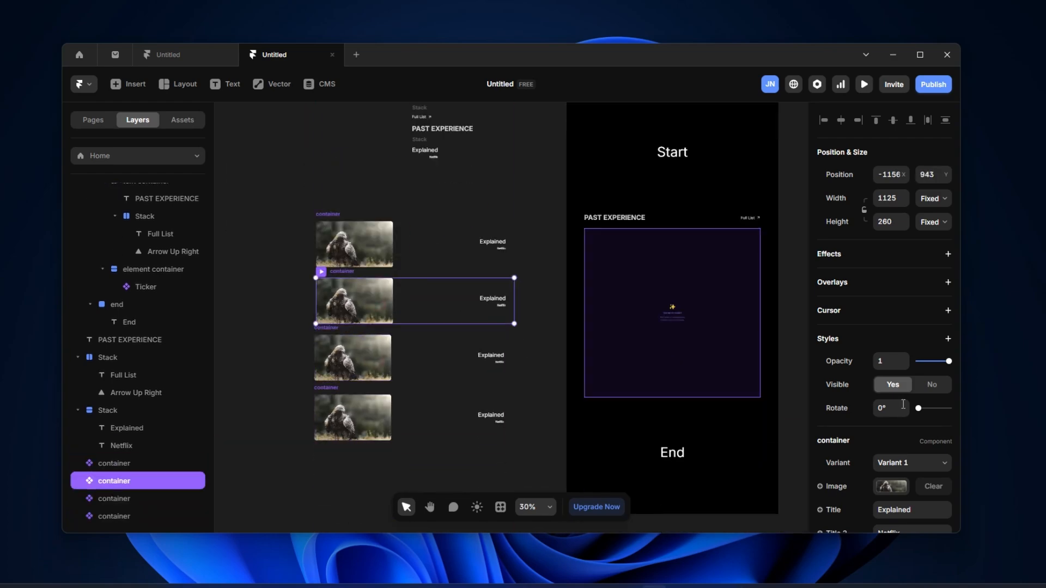
{"action": "left_click", "coordinate": [892, 486]}
{"action": "left_click", "coordinate": [708, 316]}
{"action": "scroll", "coordinate": [392, 283], "scroll_direction": "down", "scroll_amount": 8}
{"action": "left_click", "coordinate": [376, 273]}
Replace the third card's image with an Unsplash photo of a man before pyramids and the fourth's with a pagoda
{"action": "left_click", "coordinate": [365, 346]}
{"action": "left_click", "coordinate": [708, 316]}
{"action": "left_click", "coordinate": [452, 277]}
{"action": "left_click", "coordinate": [354, 417]}
{"action": "left_click", "coordinate": [708, 316]}
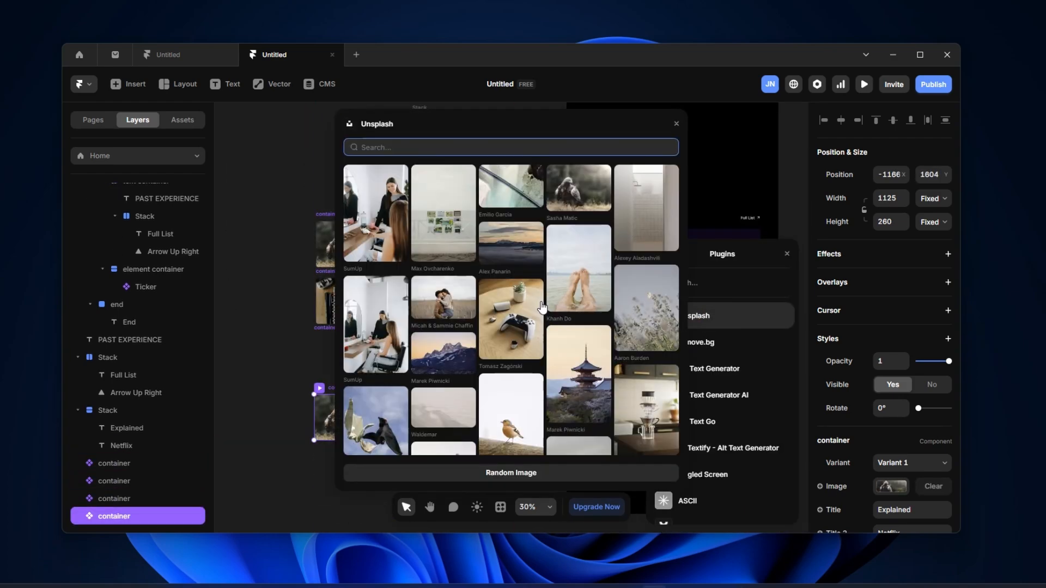
{"action": "left_click", "coordinate": [576, 357]}
Set the second card's Title to Books and its Title 2 to HBO
{"action": "left_click", "coordinate": [483, 294]}
{"action": "scroll", "coordinate": [484, 294], "scroll_direction": "down", "scroll_amount": 1}
{"action": "left_click", "coordinate": [501, 320]}
{"action": "left_click", "coordinate": [919, 409]}
{"action": "type", "text": "Books"}
{"action": "left_click", "coordinate": [916, 428]}
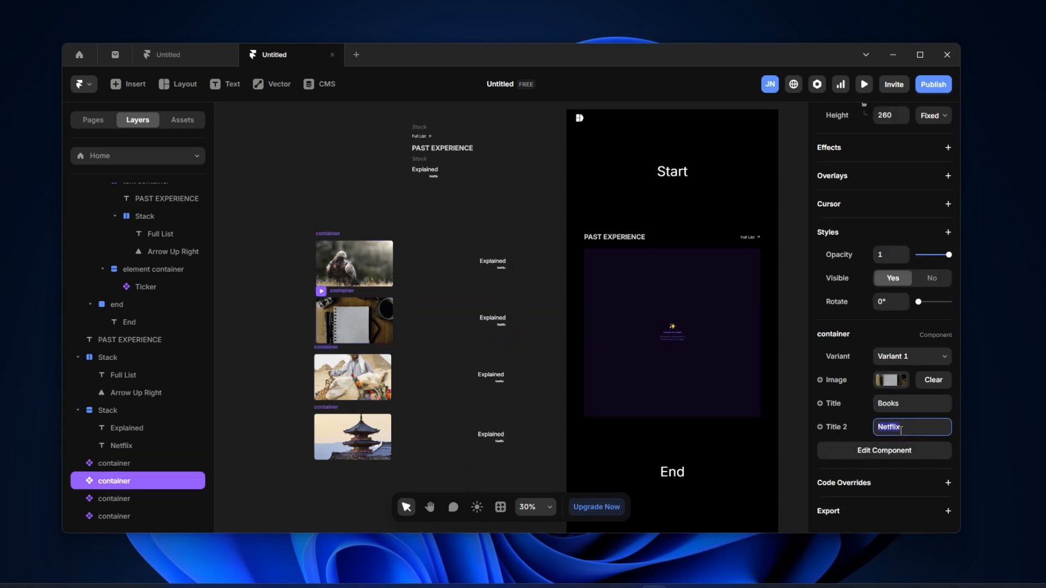
{"action": "type", "text": "NBC"}
Set the third card's Title to Wild and its Title 2 to Amazon
{"action": "left_click", "coordinate": [490, 378]}
{"action": "left_click", "coordinate": [913, 480]}
{"action": "type", "text": "Amazon"}
{"action": "left_click", "coordinate": [490, 436]}
{"action": "left_click", "coordinate": [490, 381]}
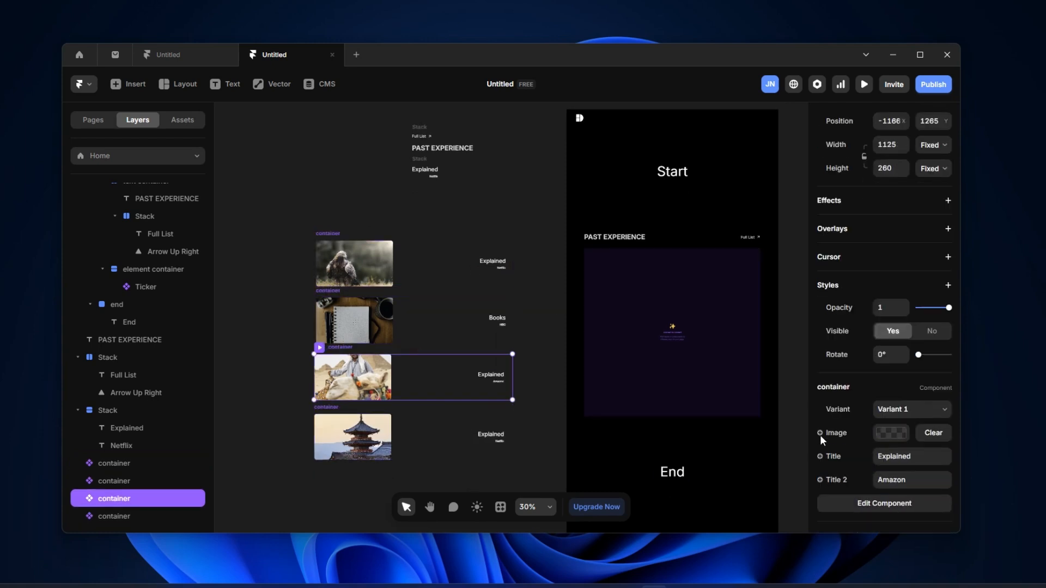
Set the Title of the fourth card, with the pagoda photo, to Chinese
{"action": "left_click", "coordinate": [463, 442]}
{"action": "left_click", "coordinate": [912, 510]}
{"action": "type", "text": "Chinese"}
{"action": "scroll", "coordinate": [423, 220], "scroll_direction": "down", "scroll_amount": 1}
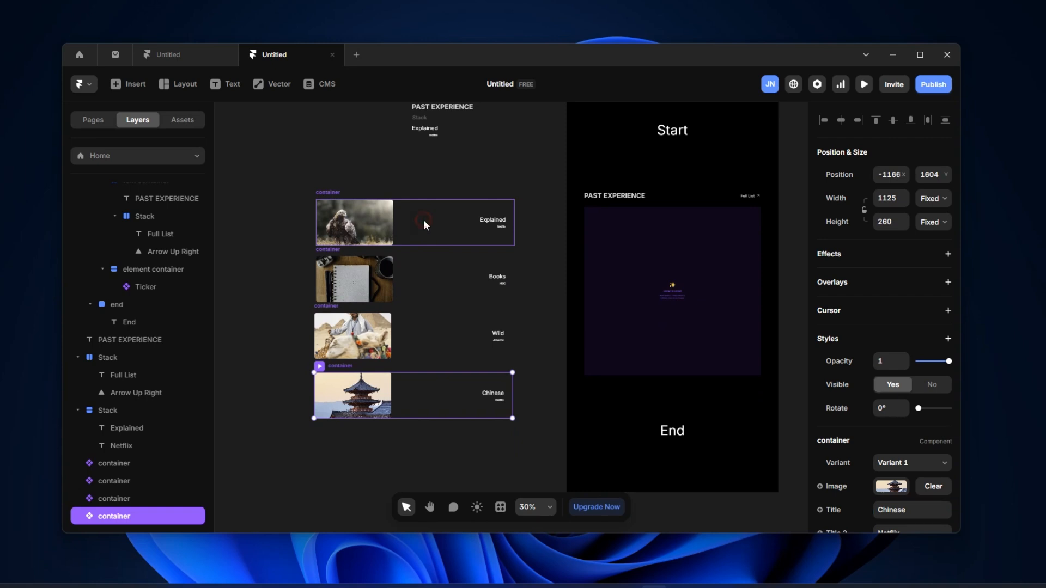
Connect the Ticker to the Explained, Books, Wild and Chinese cards as its children
{"action": "left_click", "coordinate": [423, 220]}
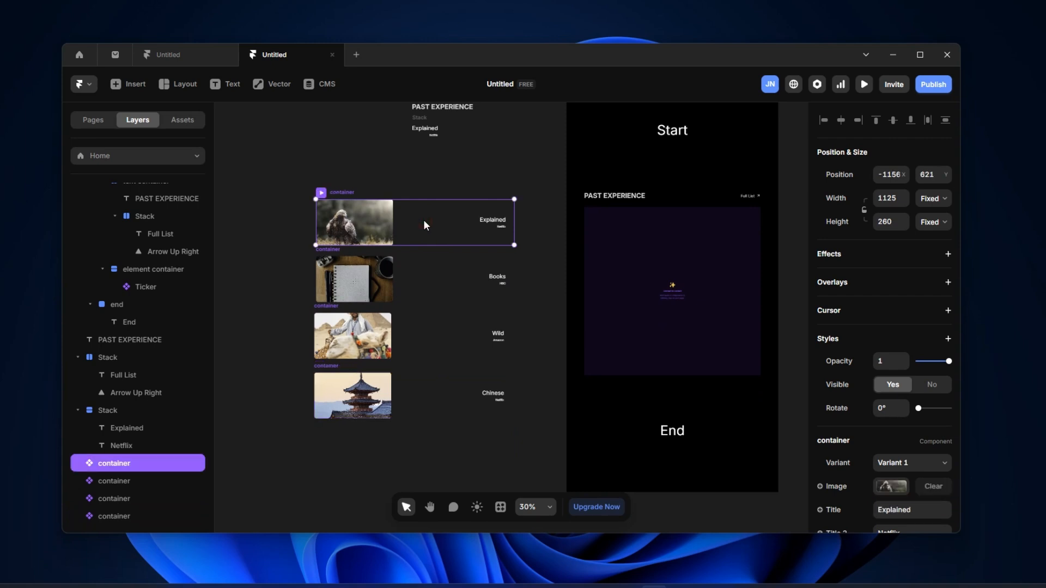
{"action": "left_click", "coordinate": [653, 285]}
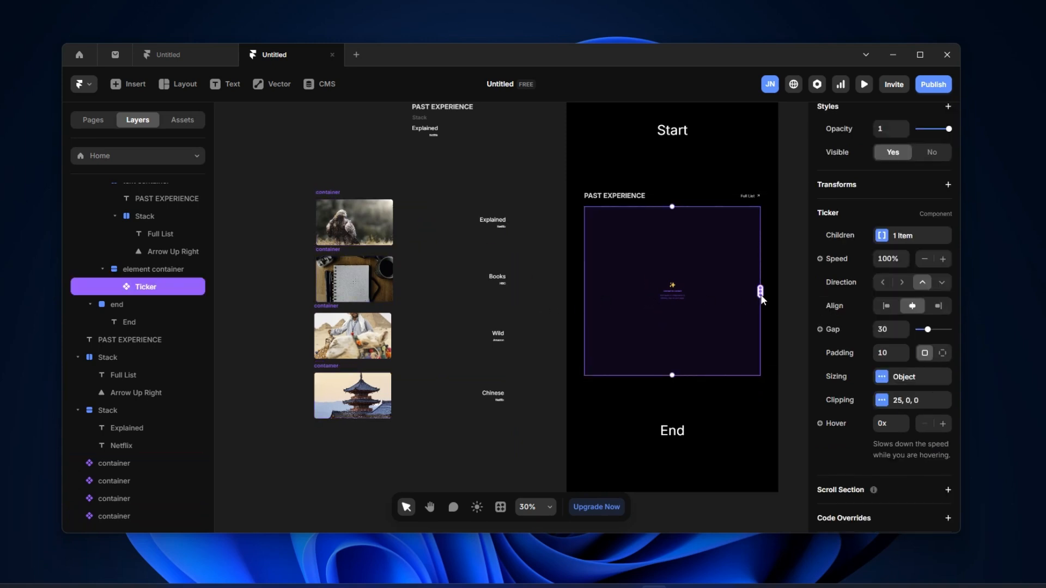
{"action": "left_click_drag", "start_coordinate": [761, 293], "coordinate": [423, 220]}
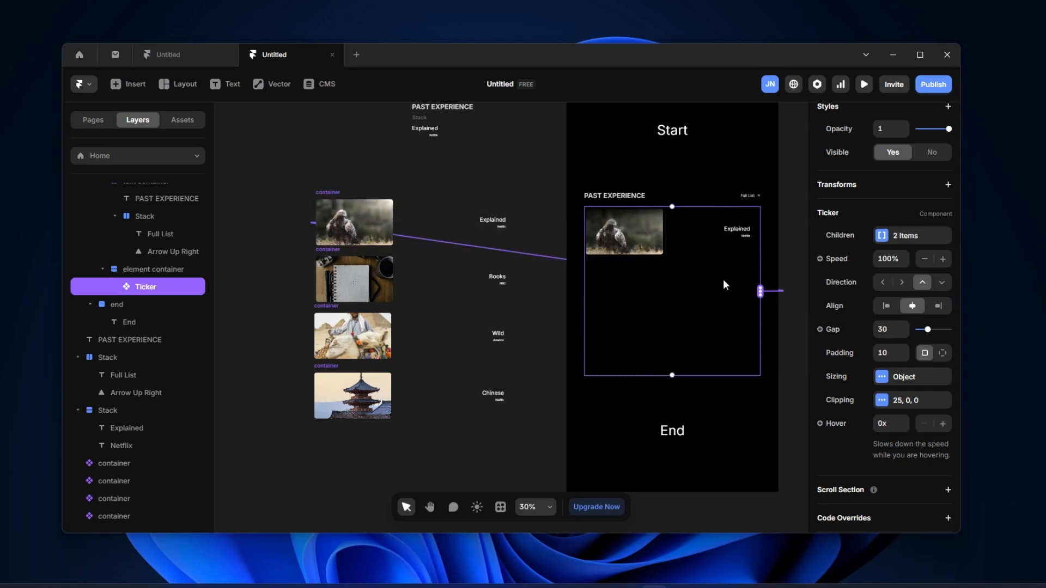
{"action": "left_click_drag", "start_coordinate": [760, 292], "coordinate": [450, 280]}
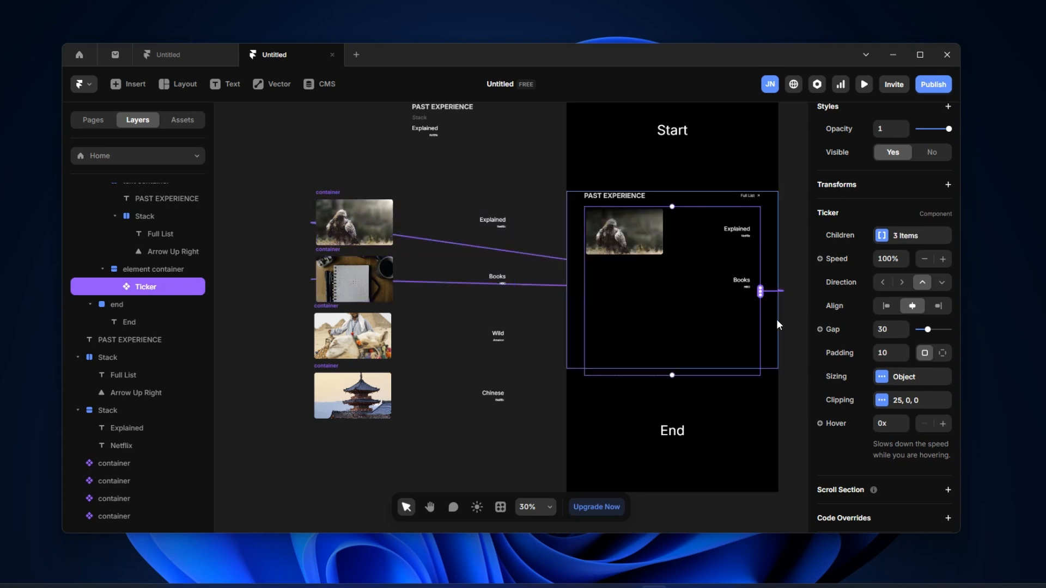
{"action": "left_click_drag", "start_coordinate": [760, 293], "coordinate": [480, 342]}
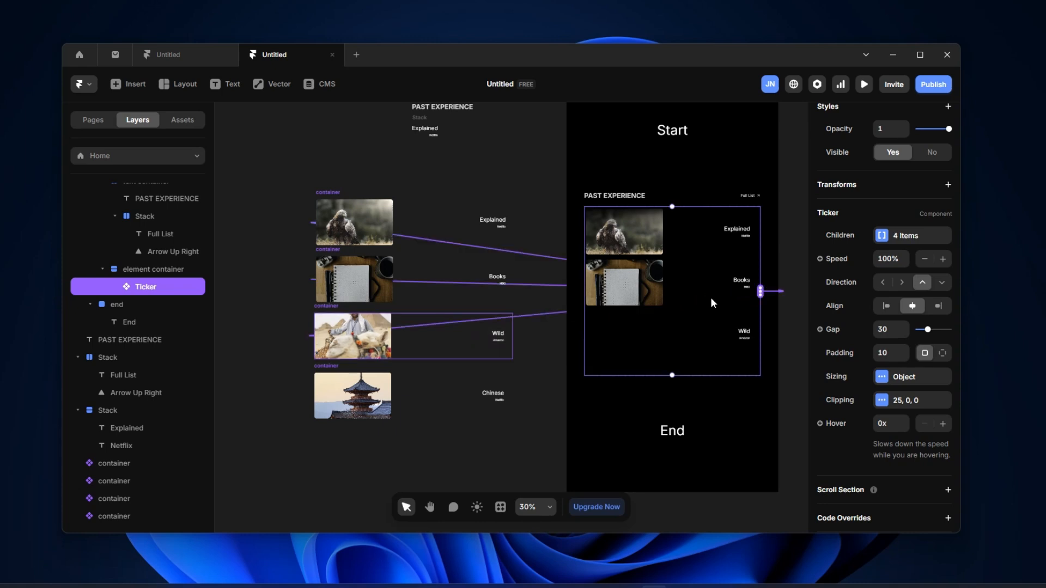
{"action": "left_click_drag", "start_coordinate": [758, 292], "coordinate": [758, 292]}
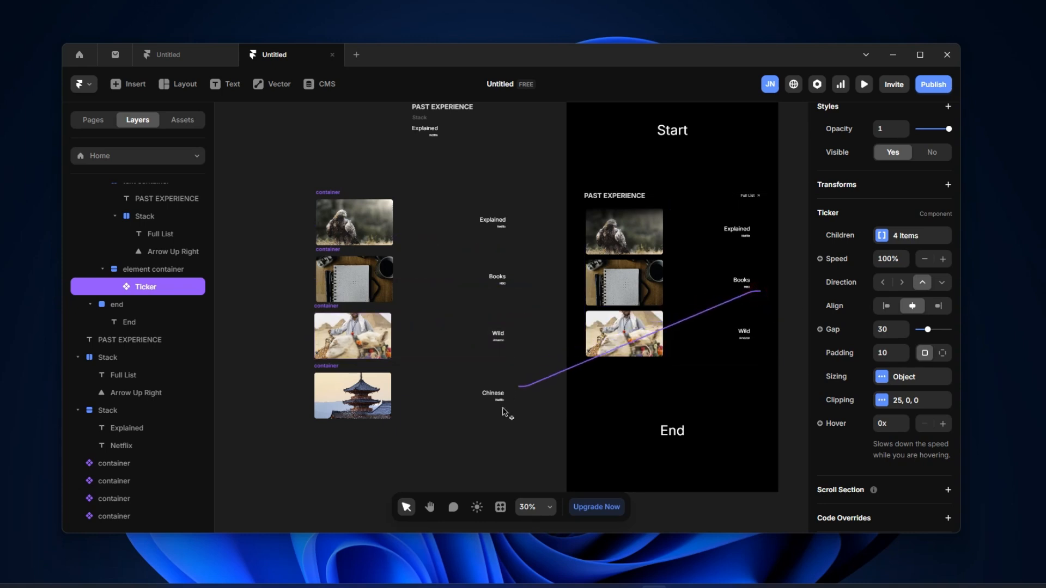
{"action": "left_click_drag", "start_coordinate": [503, 409], "coordinate": [500, 412]}
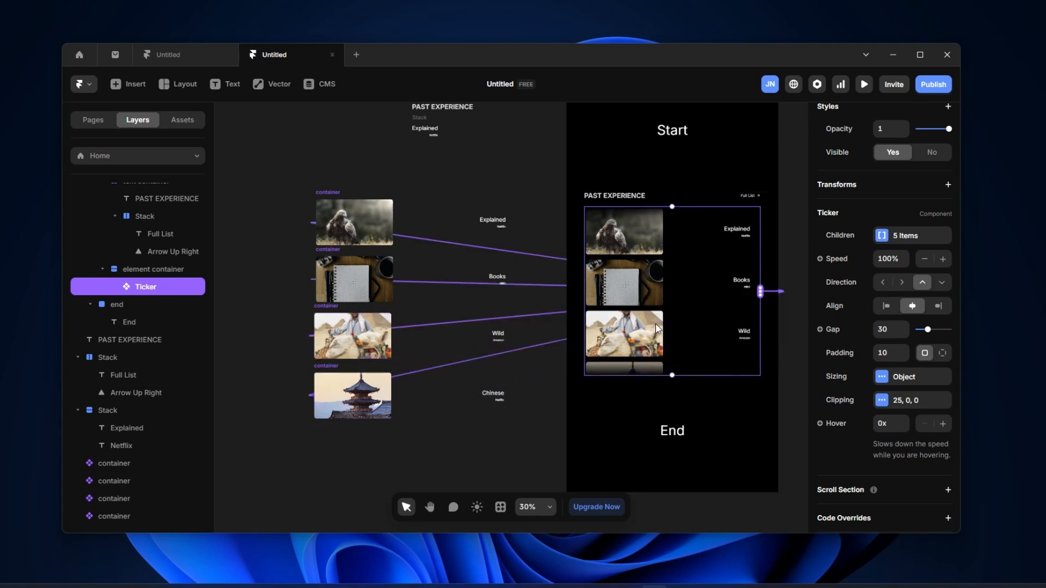
Extend the lower edge of the Past Experience section to a height of about 1365
{"action": "left_click", "coordinate": [575, 336]}
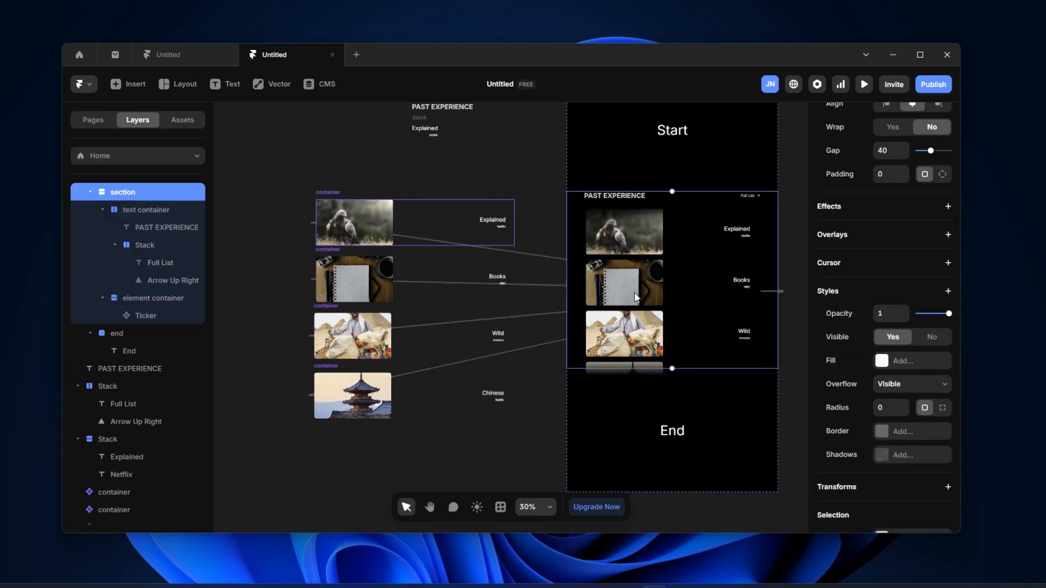
{"action": "scroll", "coordinate": [704, 332], "scroll_direction": "right", "scroll_amount": 2}
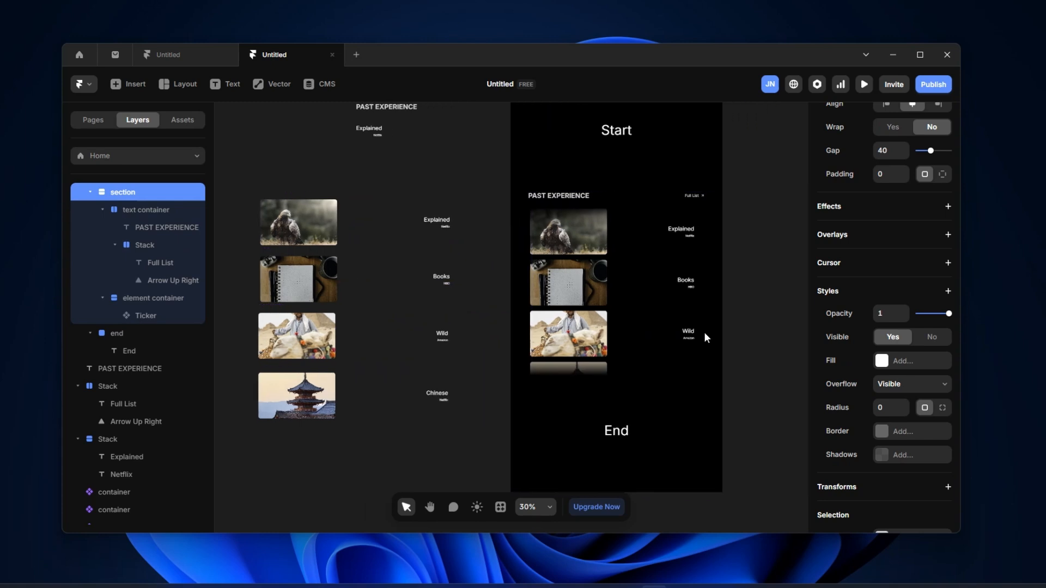
{"action": "scroll", "coordinate": [704, 332], "scroll_direction": "up", "scroll_amount": 3}
{"action": "scroll", "coordinate": [898, 201], "scroll_direction": "up", "scroll_amount": 5}
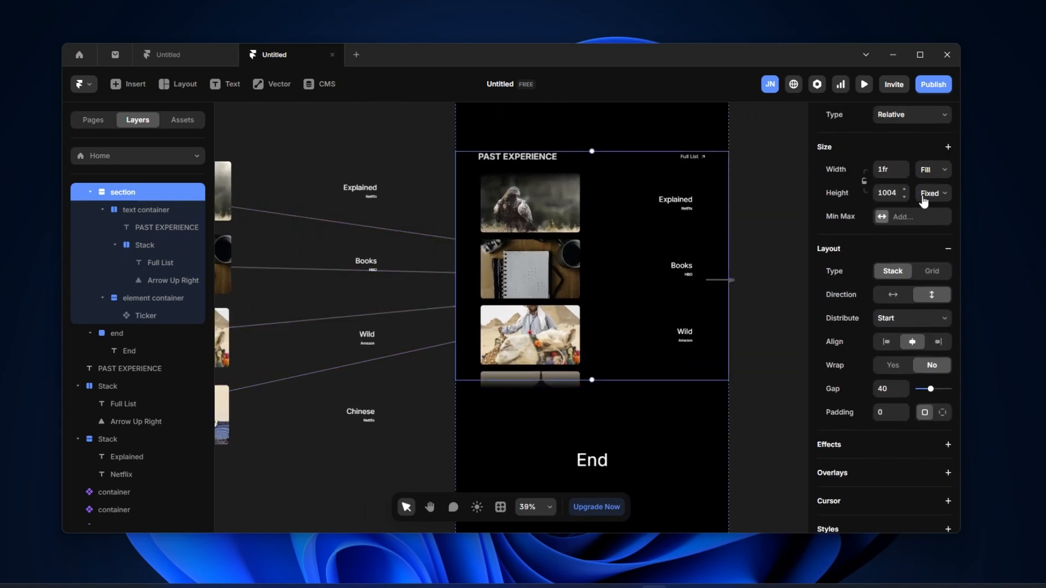
{"action": "left_click_drag", "start_coordinate": [591, 380], "coordinate": [609, 462]}
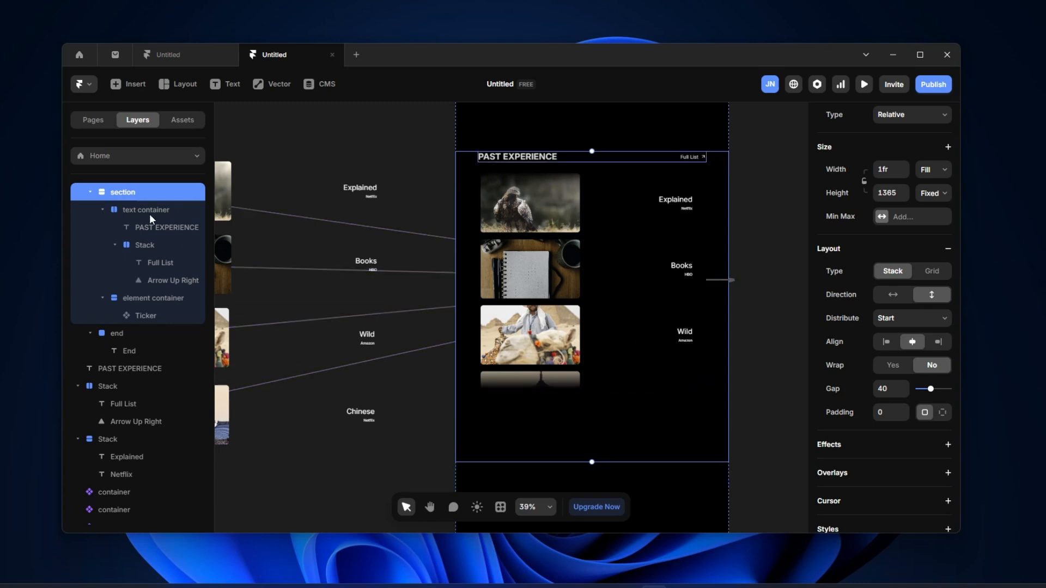
Stretch the Ticker downward inside the section until all four project cards fit
{"action": "left_click", "coordinate": [591, 275]}
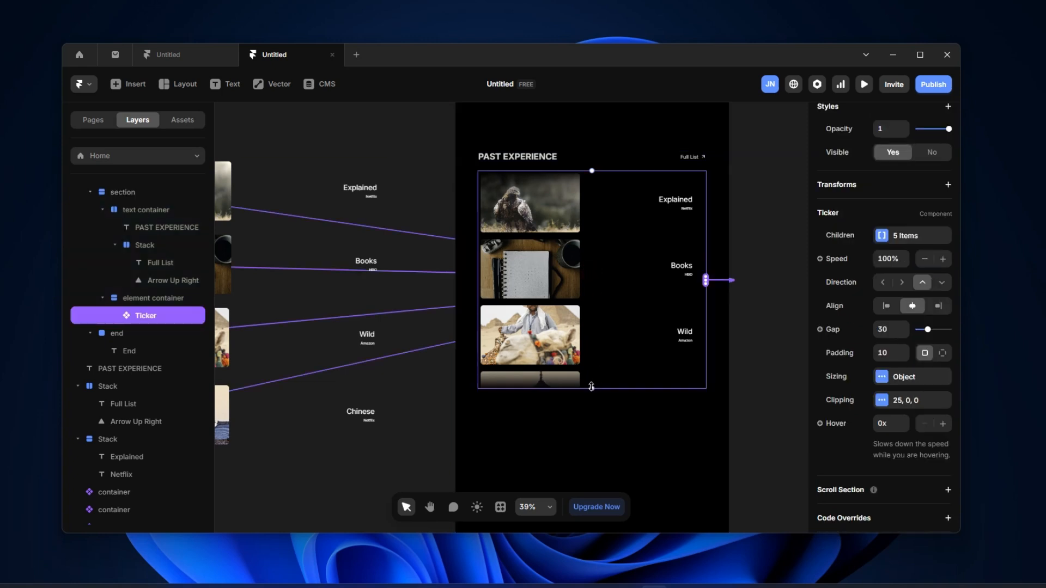
{"action": "mouse_move", "coordinate": [603, 447]}
{"action": "left_mouse_down"}
{"action": "mouse_move", "coordinate": [605, 436]}
{"action": "mouse_move", "coordinate": [604, 451]}
{"action": "left_mouse_up"}
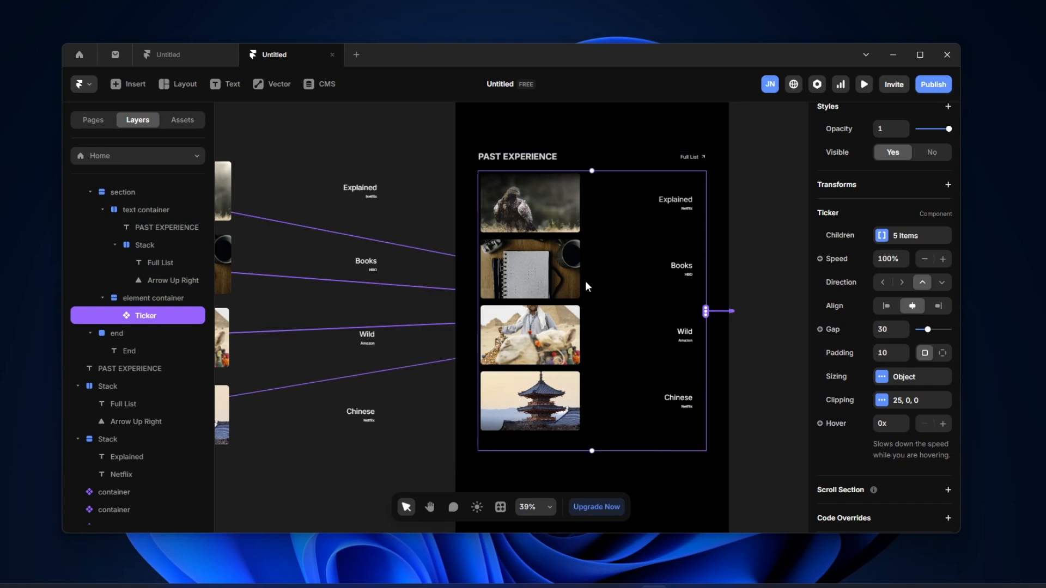
{"action": "scroll", "coordinate": [630, 352], "scroll_direction": "up", "scroll_amount": 2}
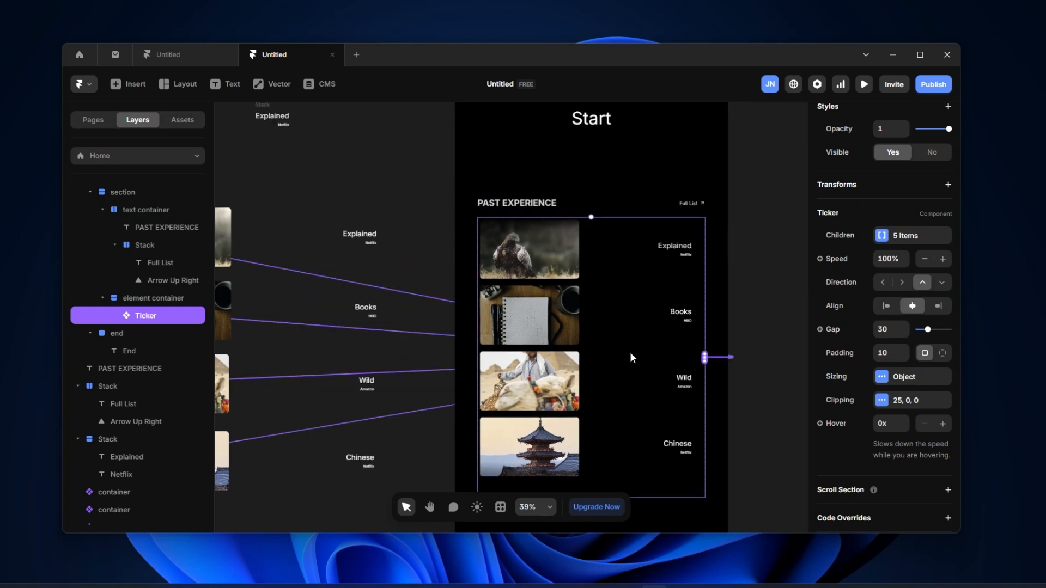
Set the Ticker's gap between project cards to 50
{"action": "scroll", "coordinate": [630, 352], "scroll_direction": "down", "scroll_amount": 4}
{"action": "scroll", "coordinate": [630, 352], "scroll_direction": "up", "scroll_amount": 2}
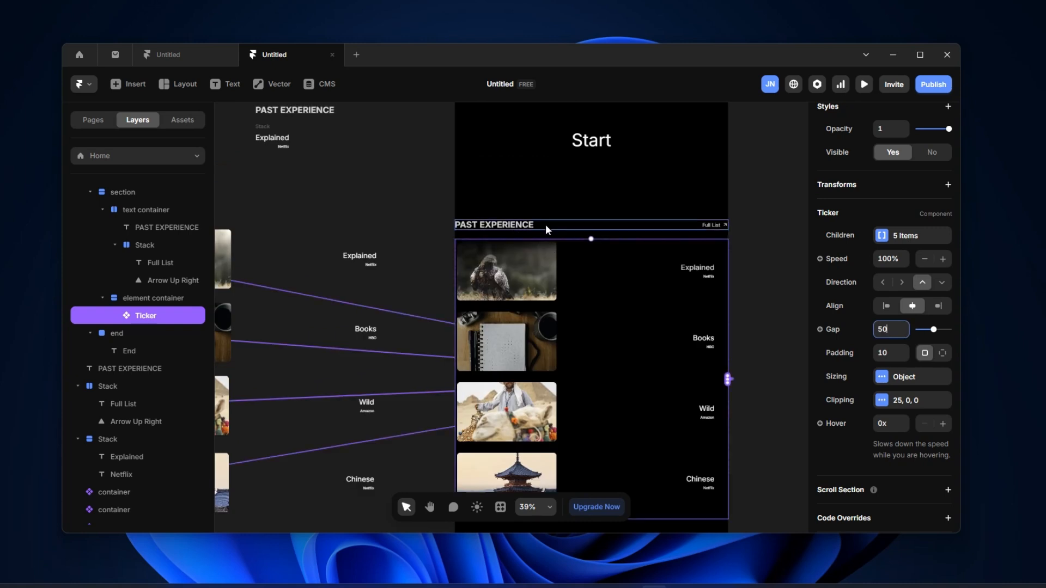
Give the text container behind the PAST EXPERIENCE heading a vertical linear gradient fill
{"action": "left_click", "coordinate": [544, 225]}
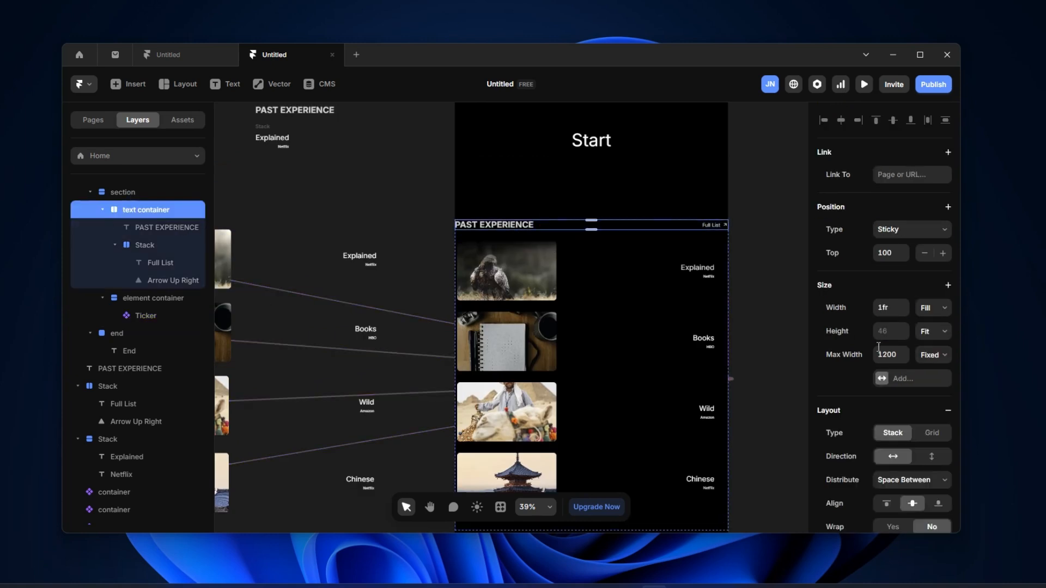
{"action": "scroll", "coordinate": [919, 423], "scroll_direction": "down", "scroll_amount": 6}
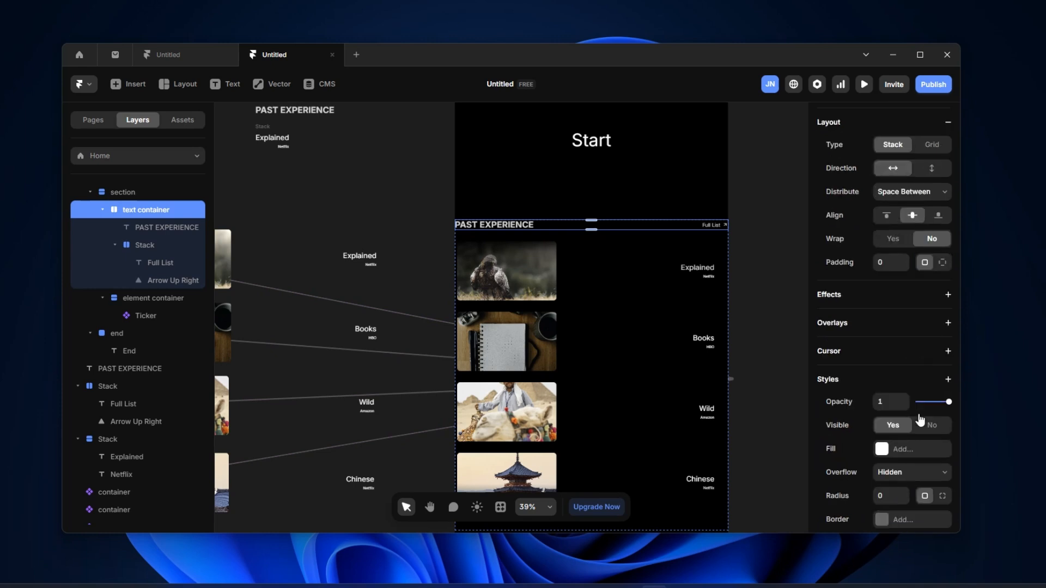
{"action": "left_click", "coordinate": [901, 427]}
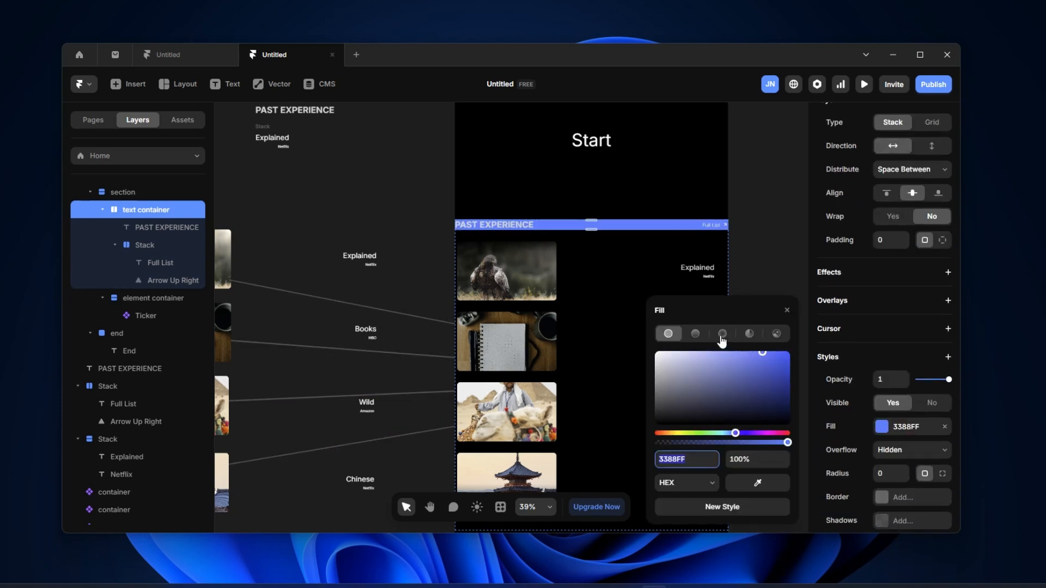
{"action": "left_click", "coordinate": [696, 335]}
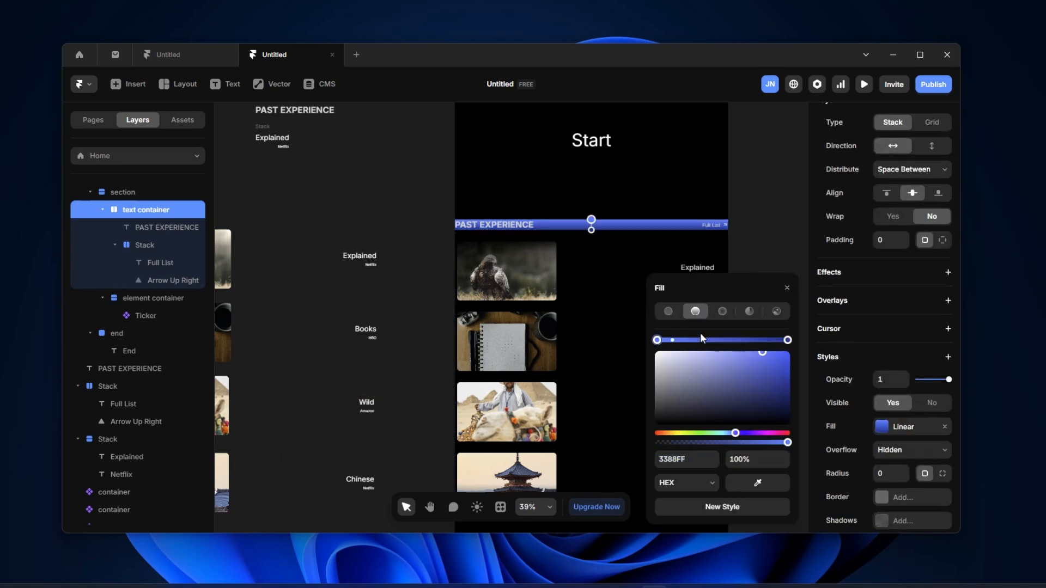
{"action": "scroll", "coordinate": [598, 252], "scroll_direction": "up", "scroll_amount": 5}
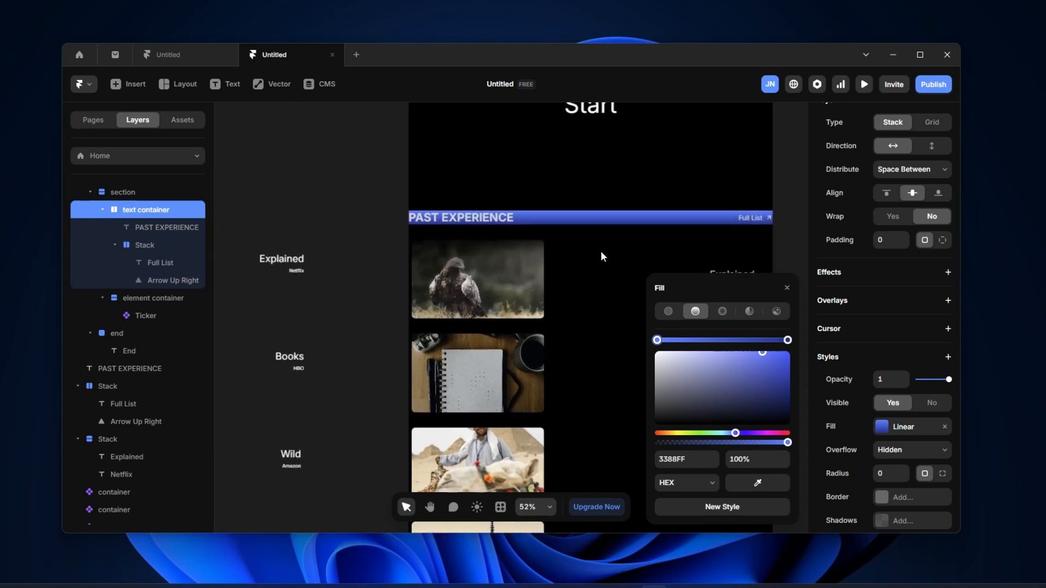
{"action": "scroll", "coordinate": [600, 250], "scroll_direction": "up", "scroll_amount": 2}
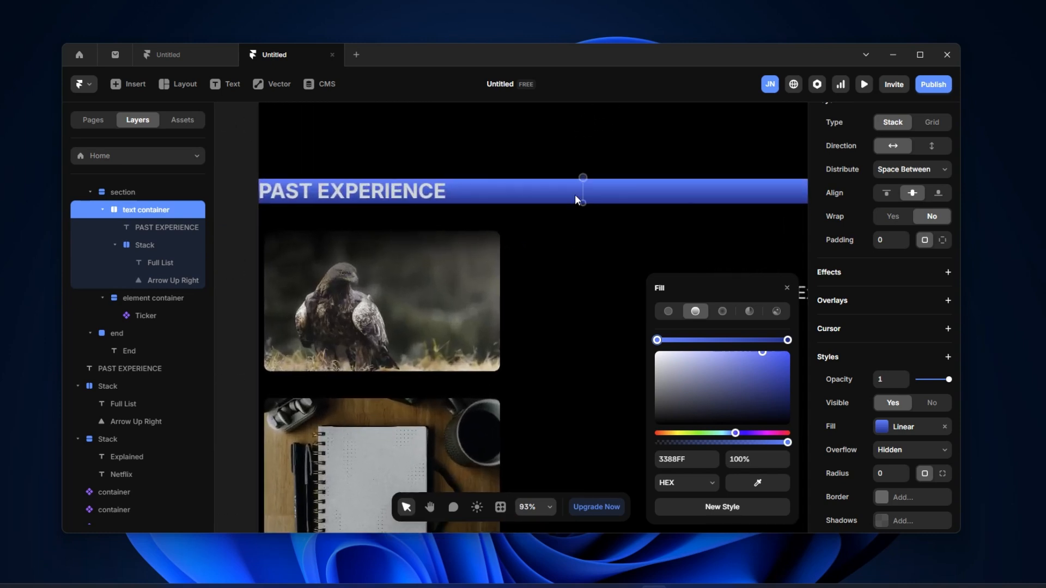
{"action": "left_click_drag", "start_coordinate": [581, 182], "coordinate": [582, 179]}
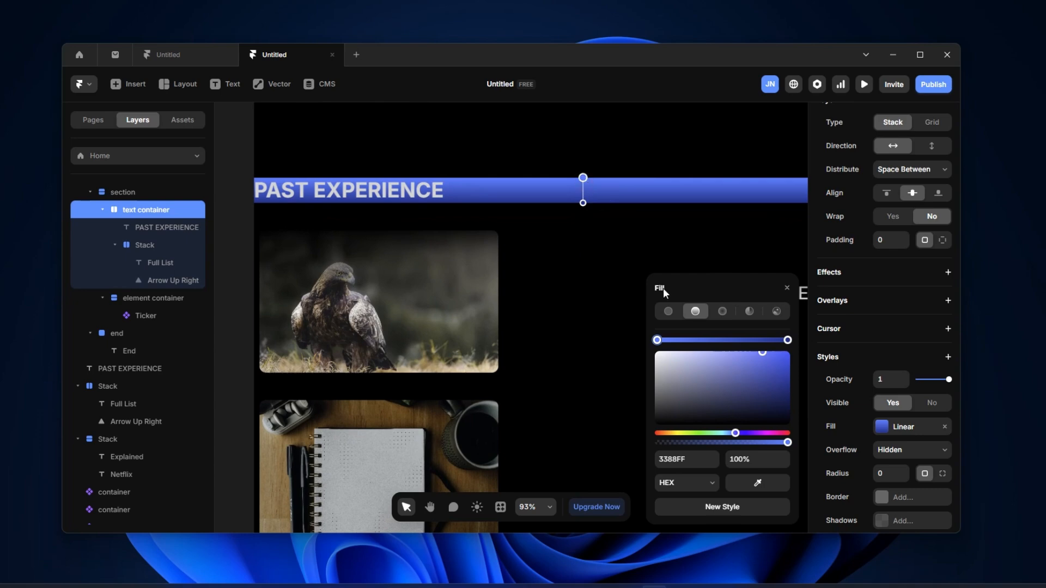
Colour both gradient stops black (000000), keeping the upper stop at 100% and lowering the bottom stop's opacity to 0%
{"action": "left_click_drag", "start_coordinate": [677, 396], "coordinate": [635, 462]}
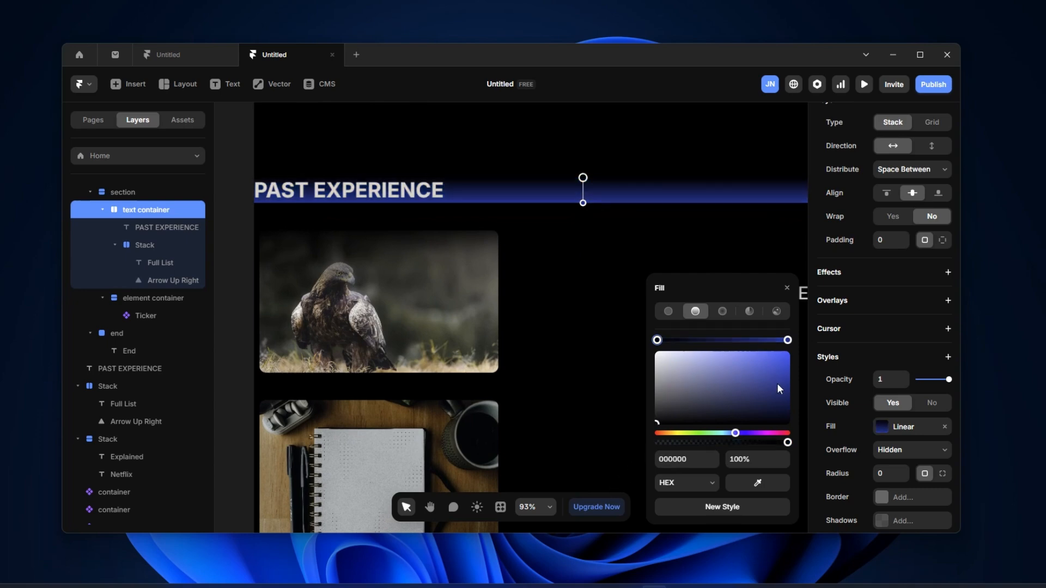
{"action": "left_click", "coordinate": [790, 342]}
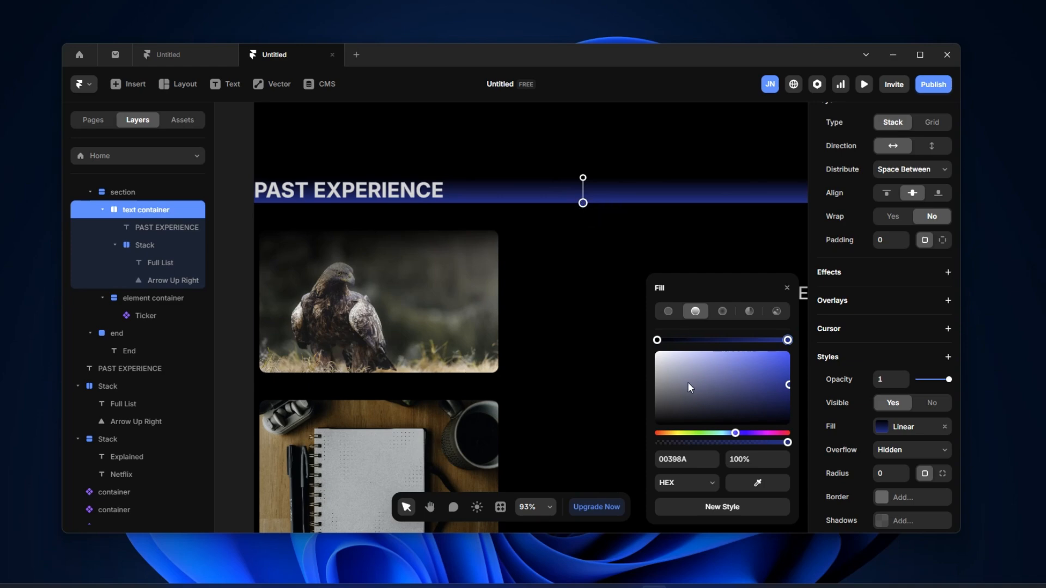
{"action": "left_click_drag", "start_coordinate": [687, 387], "coordinate": [632, 466]}
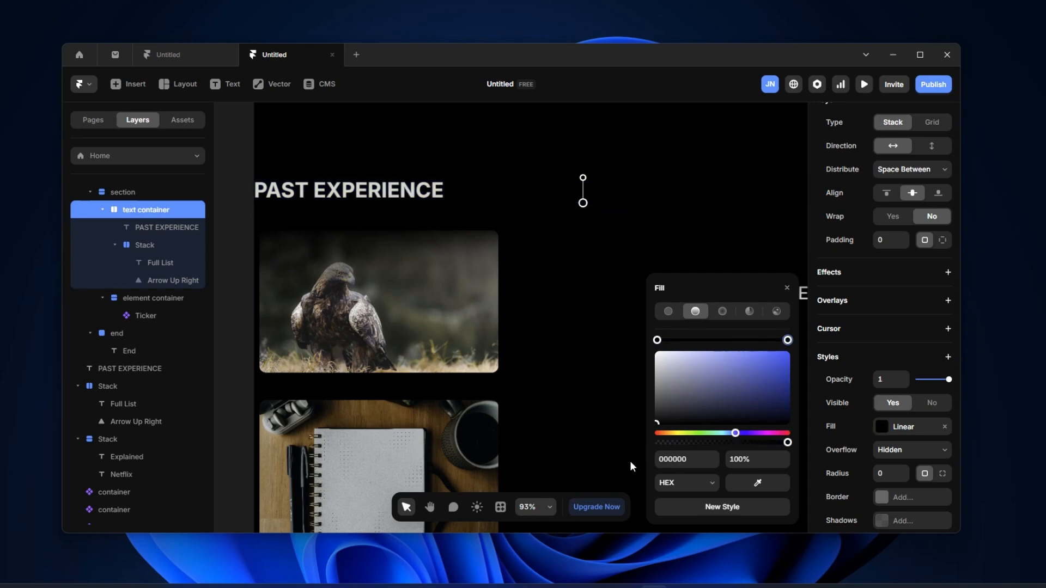
{"action": "left_click", "coordinate": [788, 443]}
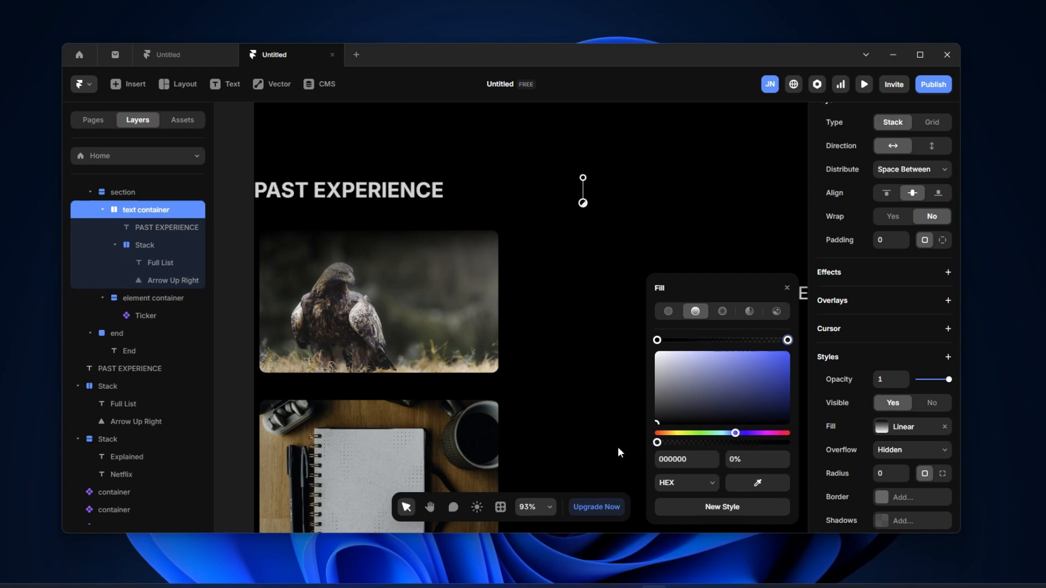
{"action": "left_click", "coordinate": [586, 316]}
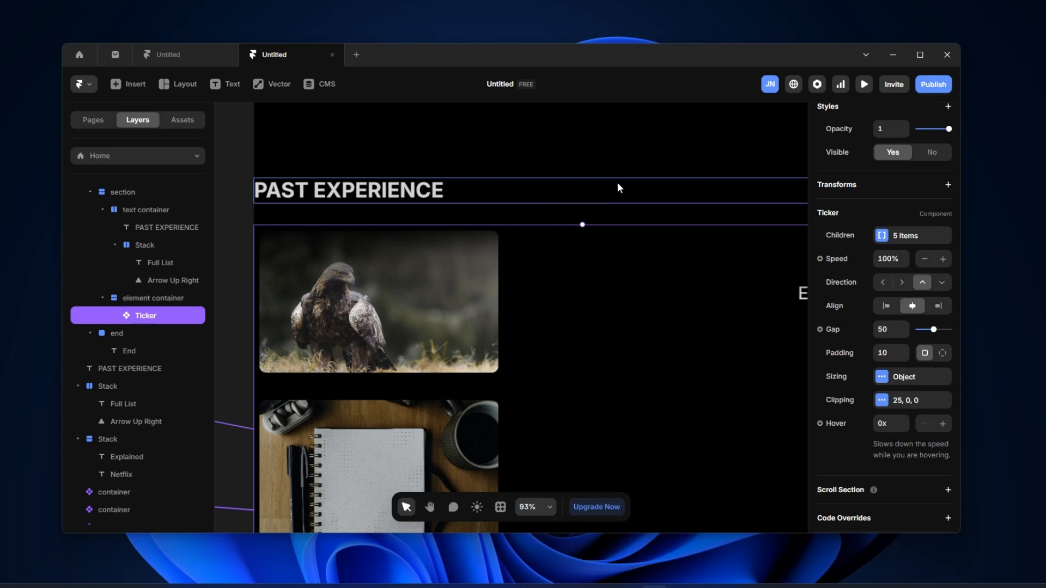
Preview the page in full screen and check how the cards pass behind the sticky PAST EXPERIENCE heading, then return to the canvas
{"action": "left_click", "coordinate": [861, 85]}
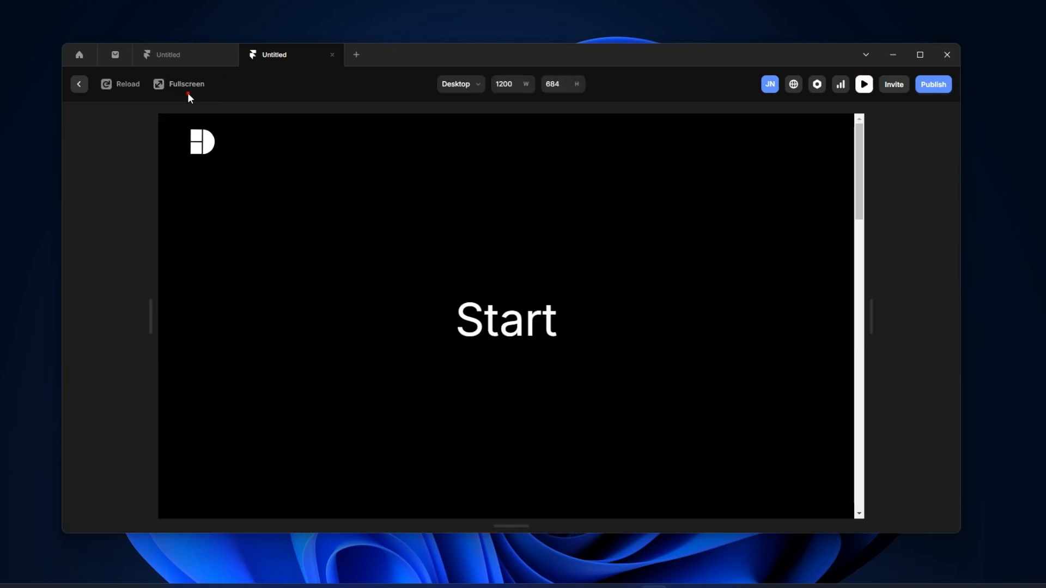
{"action": "left_click", "coordinate": [187, 92]}
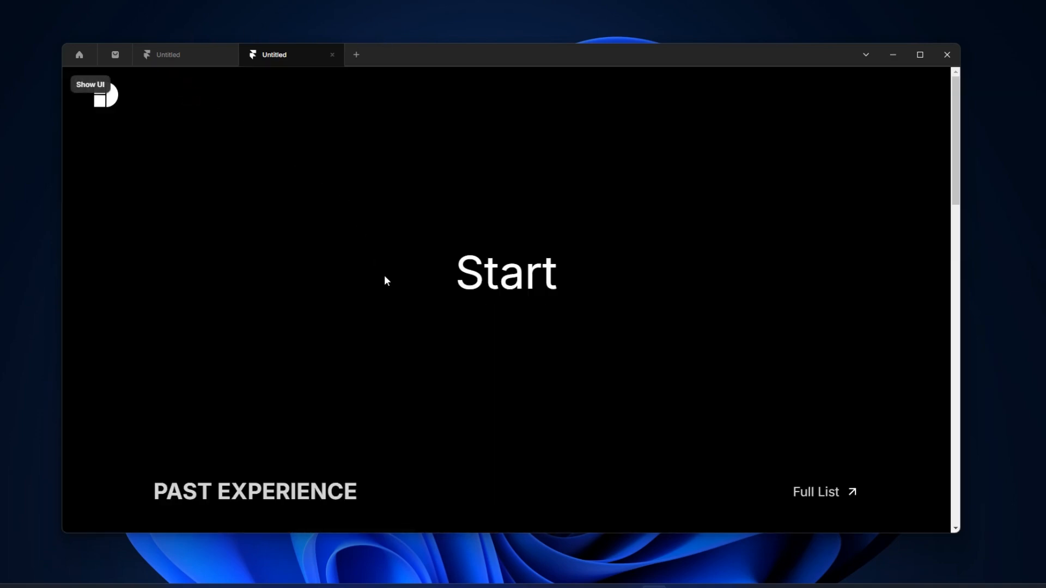
{"action": "scroll", "coordinate": [622, 327], "scroll_direction": "down", "scroll_amount": 2}
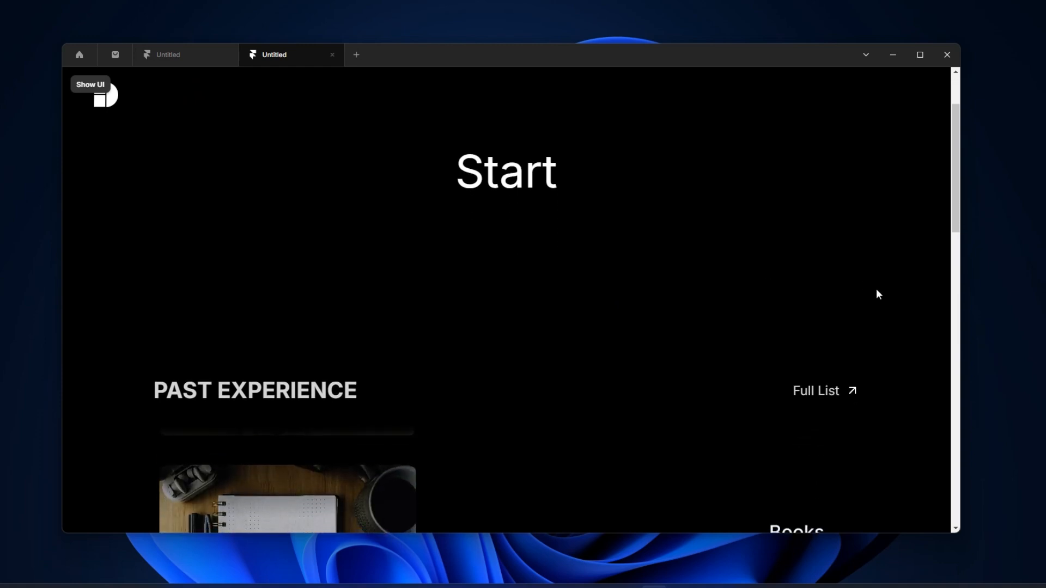
{"action": "scroll", "coordinate": [876, 291], "scroll_direction": "down", "scroll_amount": 1}
{"action": "scroll", "coordinate": [877, 294], "scroll_direction": "down", "scroll_amount": 2}
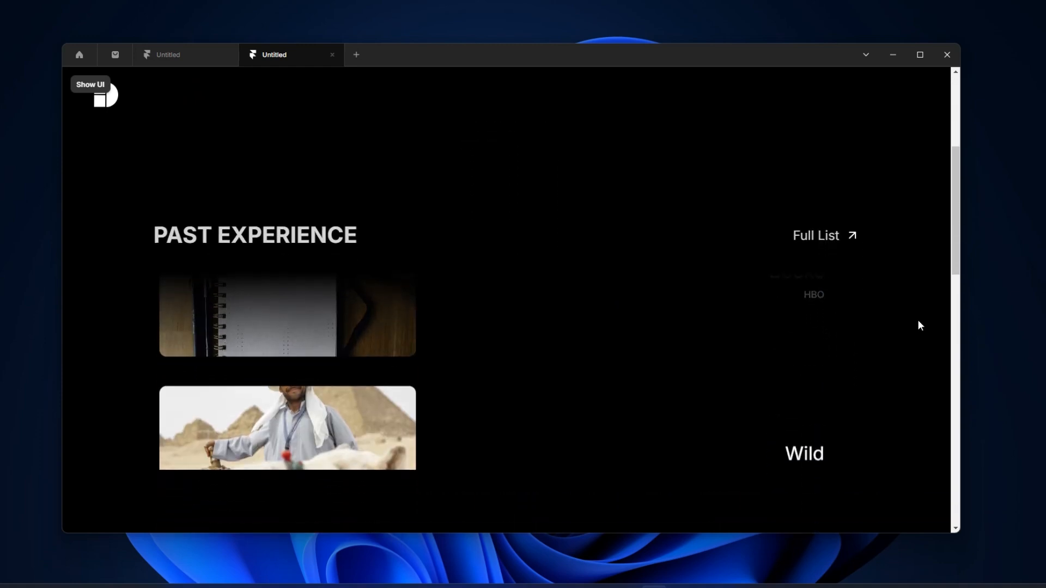
{"action": "scroll", "coordinate": [918, 325], "scroll_direction": "down", "scroll_amount": 1}
{"action": "scroll", "coordinate": [919, 326], "scroll_direction": "down", "scroll_amount": 3}
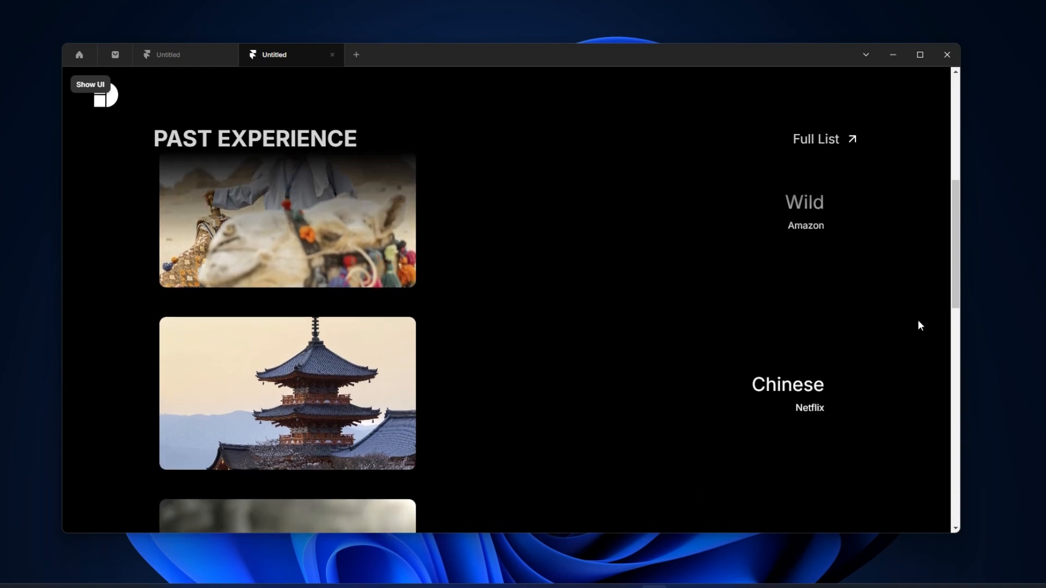
{"action": "scroll", "coordinate": [919, 325], "scroll_direction": "down", "scroll_amount": 3}
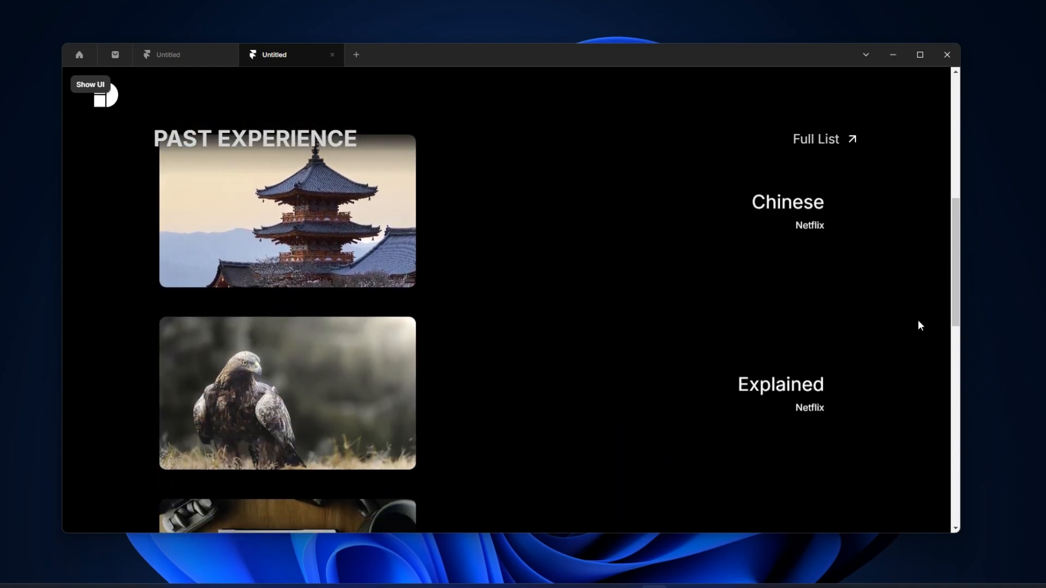
{"action": "scroll", "coordinate": [919, 325], "scroll_direction": "down", "scroll_amount": 1}
{"action": "scroll", "coordinate": [918, 324], "scroll_direction": "down", "scroll_amount": 2}
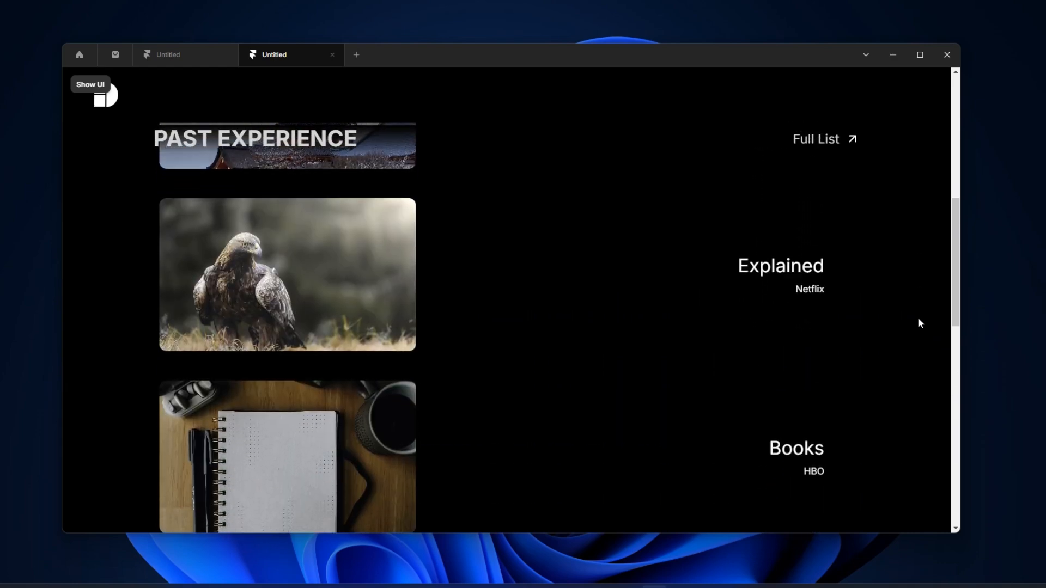
{"action": "scroll", "coordinate": [87, 175], "scroll_direction": "down", "scroll_amount": 3}
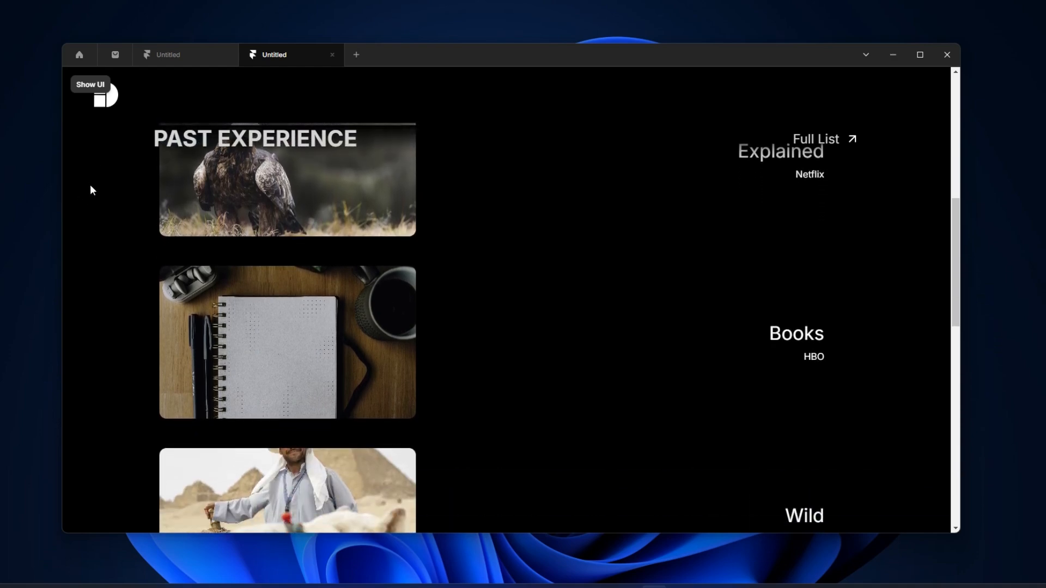
{"action": "scroll", "coordinate": [89, 182], "scroll_direction": "down", "scroll_amount": 3}
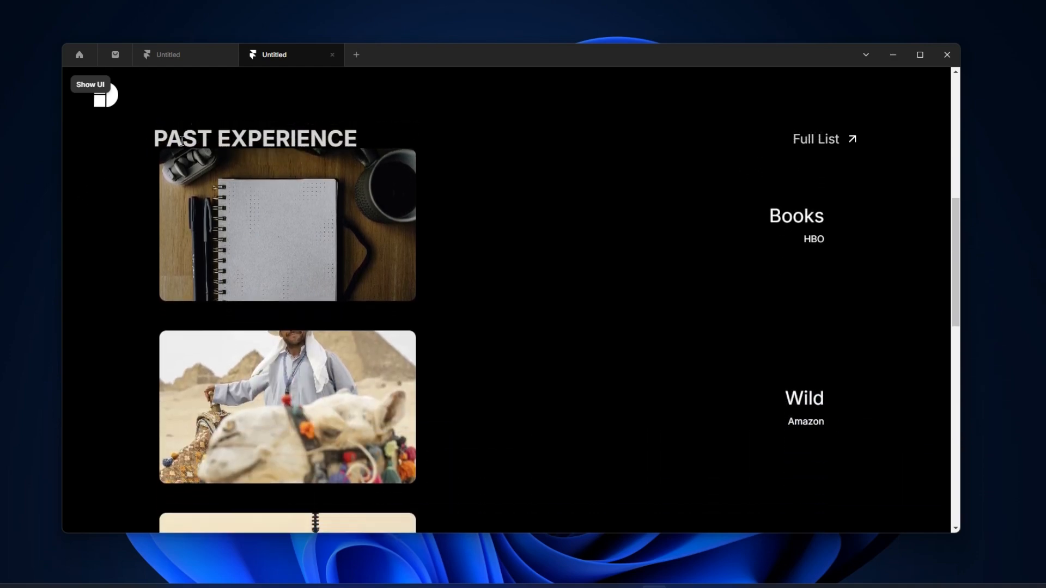
{"action": "scroll", "coordinate": [232, 119], "scroll_direction": "down", "scroll_amount": 3}
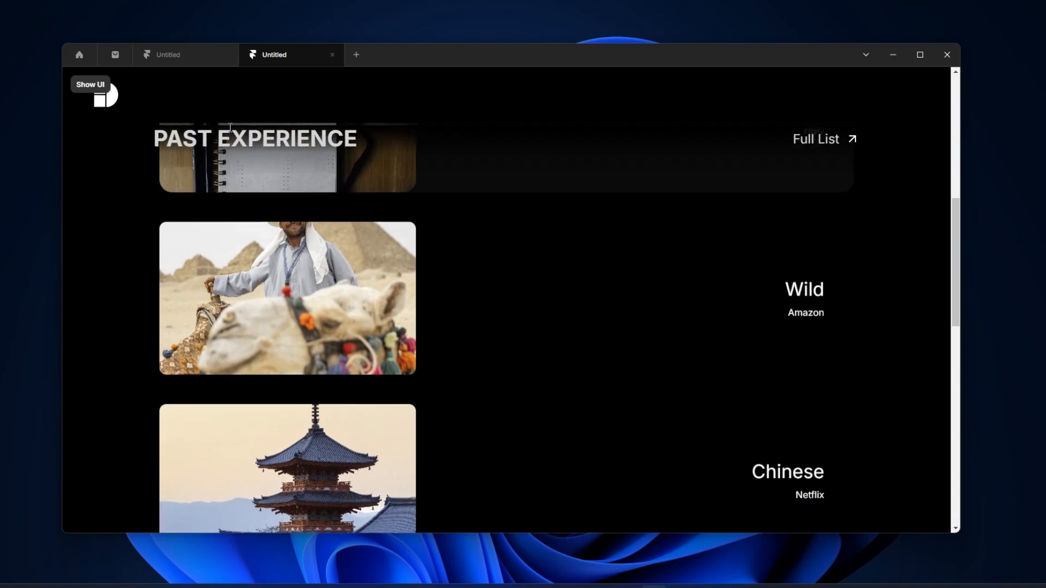
{"action": "scroll", "coordinate": [229, 120], "scroll_direction": "down", "scroll_amount": 2}
{"action": "left_click", "coordinate": [82, 86]}
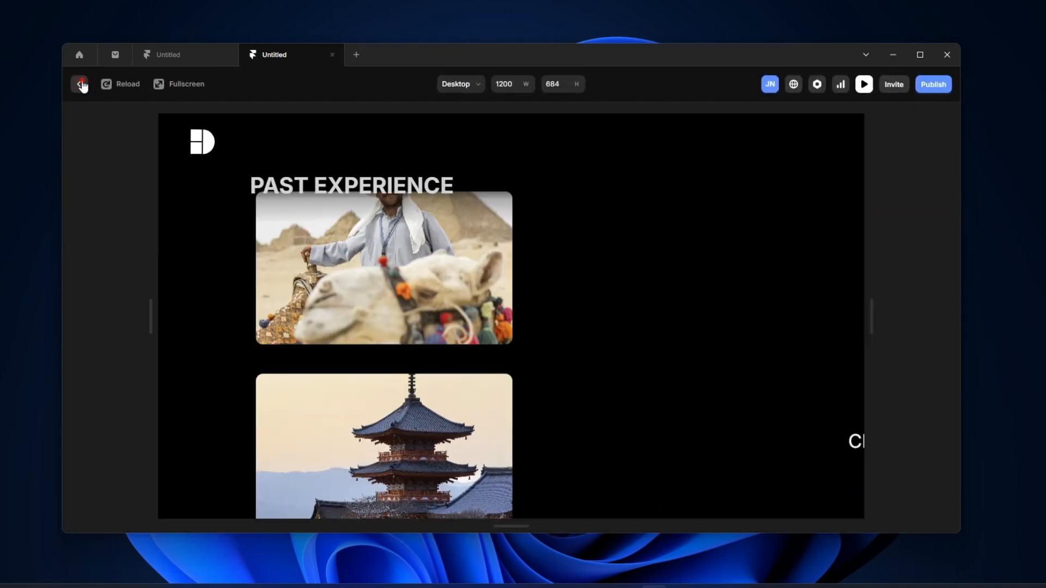
{"action": "key", "text": "Escape"}
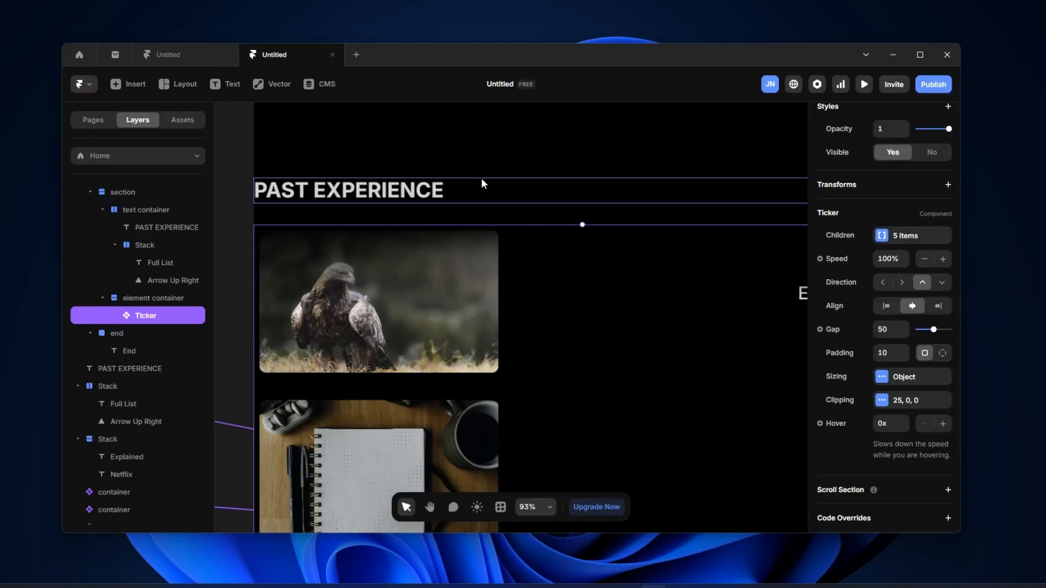
Set the sticky Top offset of the text container with the PAST EXPERIENCE heading to 90
{"action": "left_click", "coordinate": [482, 180]}
{"action": "scroll", "coordinate": [881, 265], "scroll_direction": "up", "scroll_amount": 5}
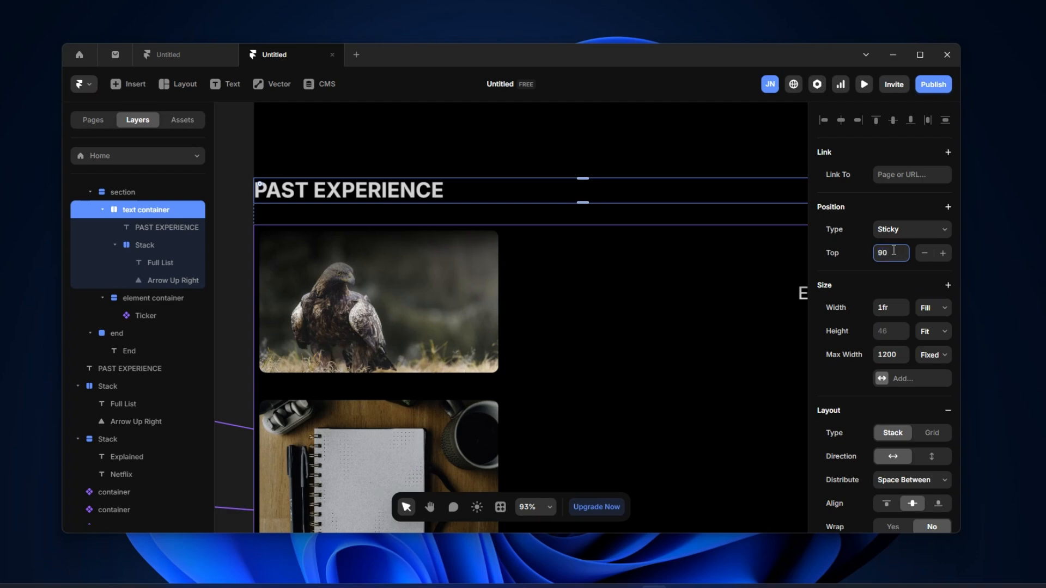
{"action": "key", "text": "Return"}
Preview the page in full screen again to check the heading's adjusted sticky offset, then return to the canvas
{"action": "left_click", "coordinate": [863, 85]}
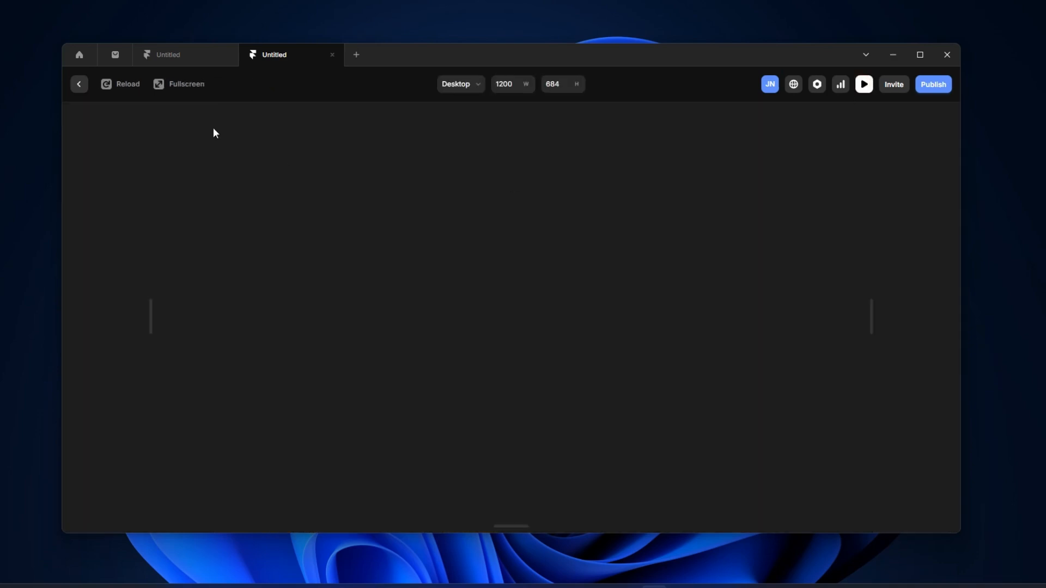
{"action": "left_click", "coordinate": [181, 86]}
{"action": "scroll", "coordinate": [621, 276], "scroll_direction": "down", "scroll_amount": 6}
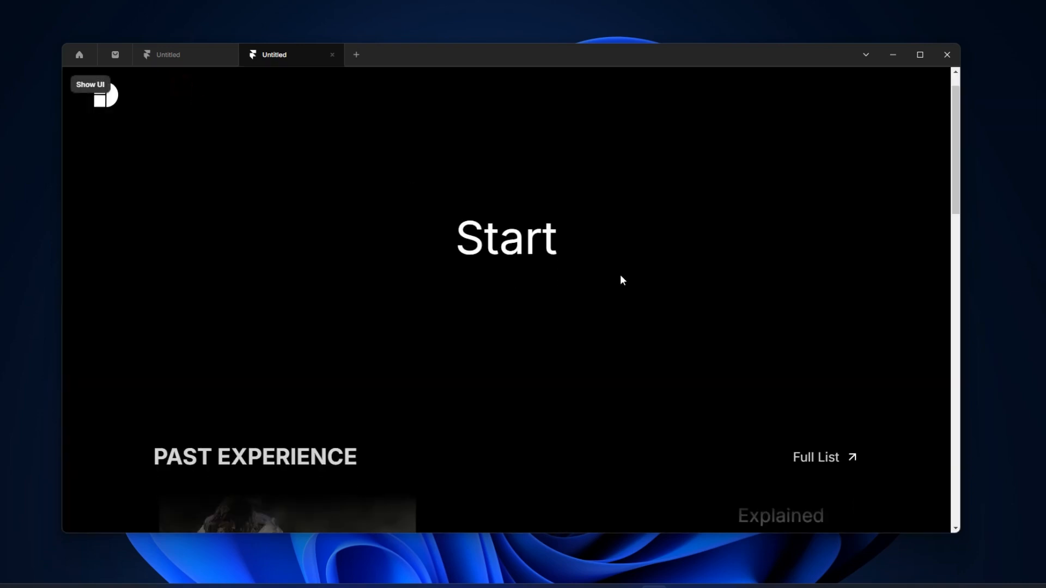
{"action": "scroll", "coordinate": [621, 276], "scroll_direction": "down", "scroll_amount": 3}
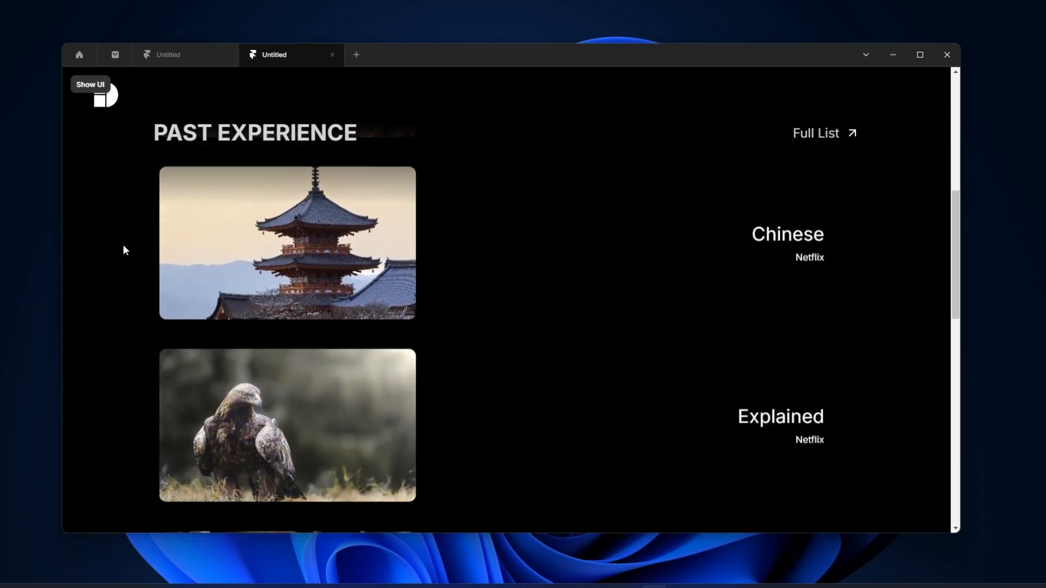
{"action": "scroll", "coordinate": [125, 251], "scroll_direction": "down", "scroll_amount": 3}
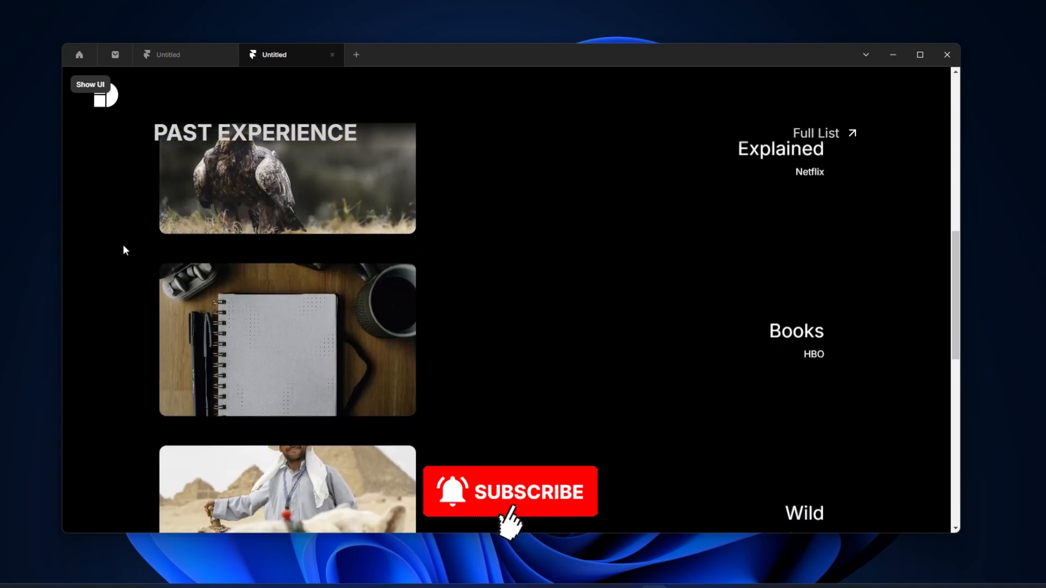
{"action": "scroll", "coordinate": [109, 247], "scroll_direction": "down", "scroll_amount": 2}
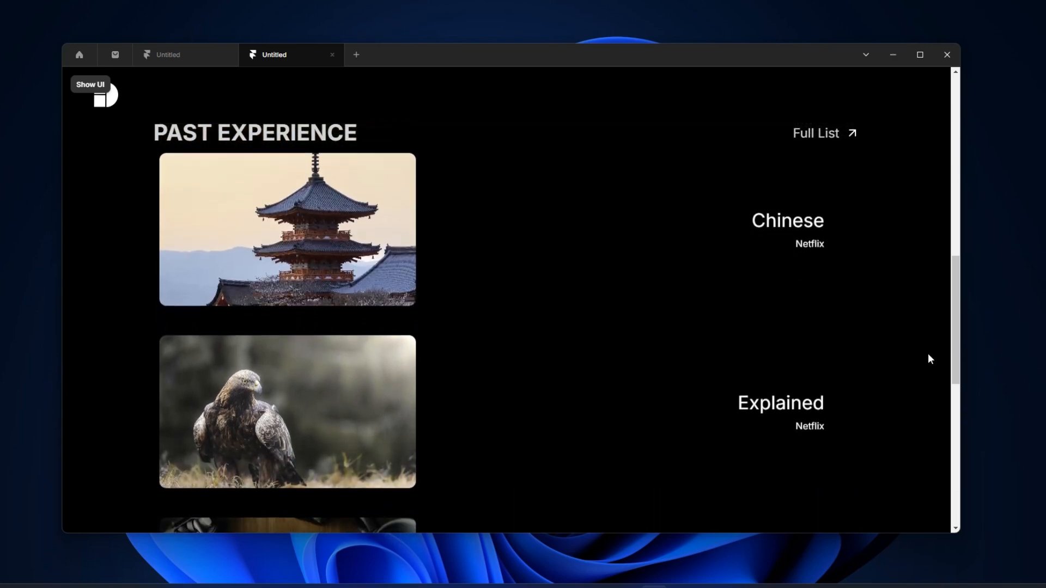
{"action": "scroll", "coordinate": [908, 358], "scroll_direction": "down", "scroll_amount": 2}
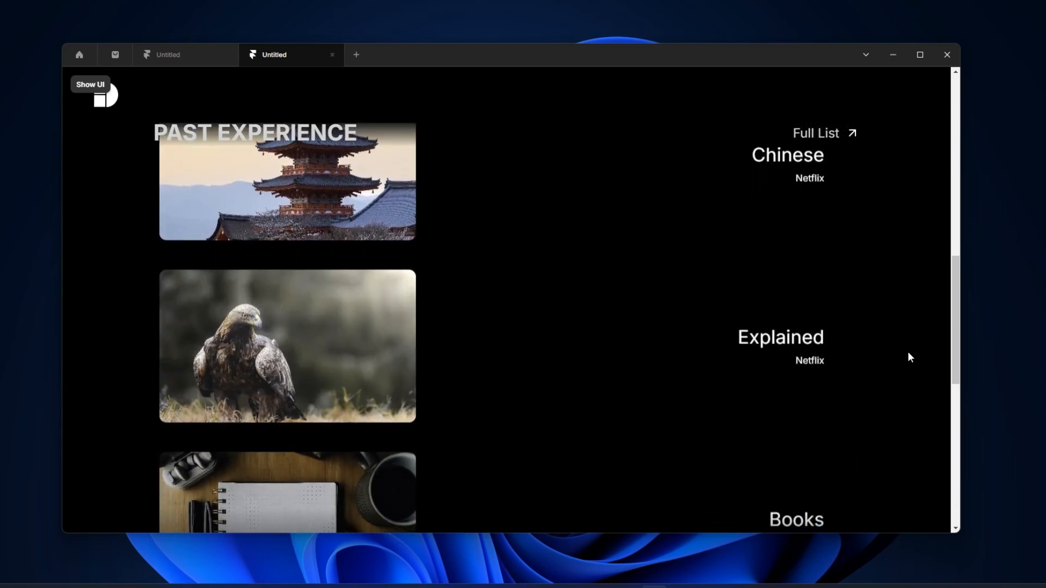
{"action": "left_click", "coordinate": [88, 93]}
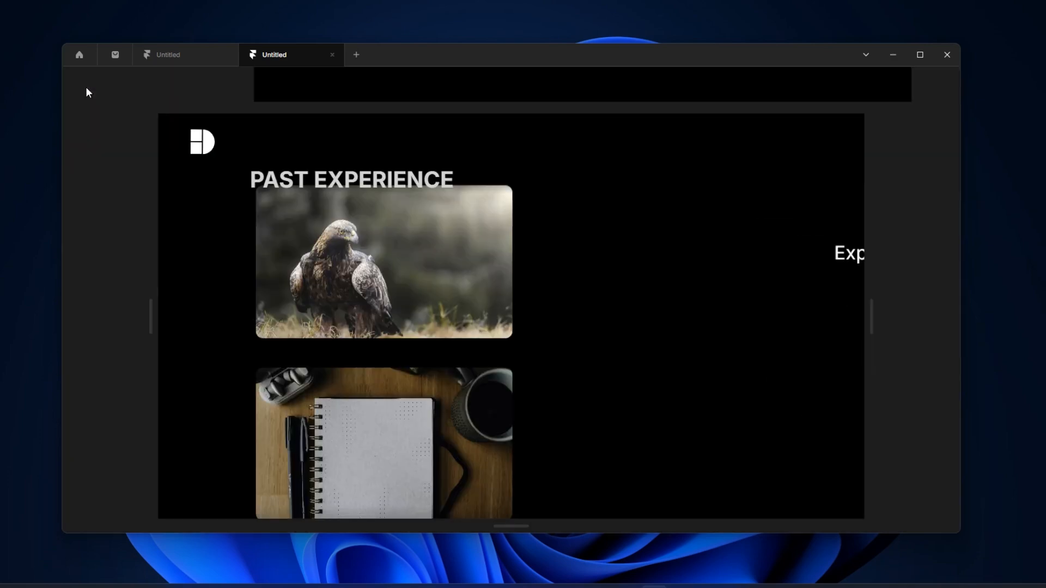
{"action": "left_click", "coordinate": [78, 86]}
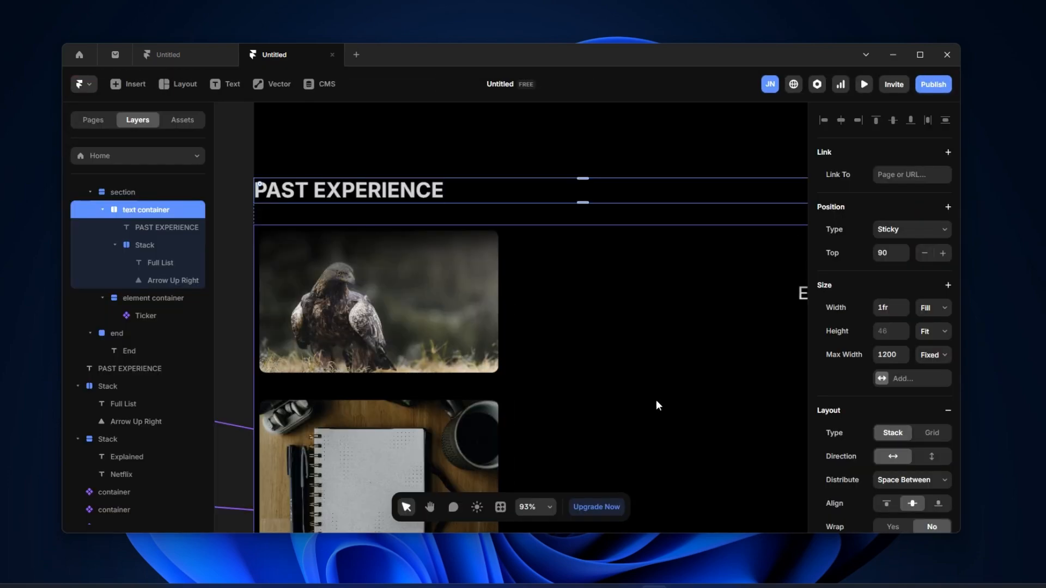
Set the Ticker's hover speed to 0.4x
{"action": "left_click", "coordinate": [569, 352]}
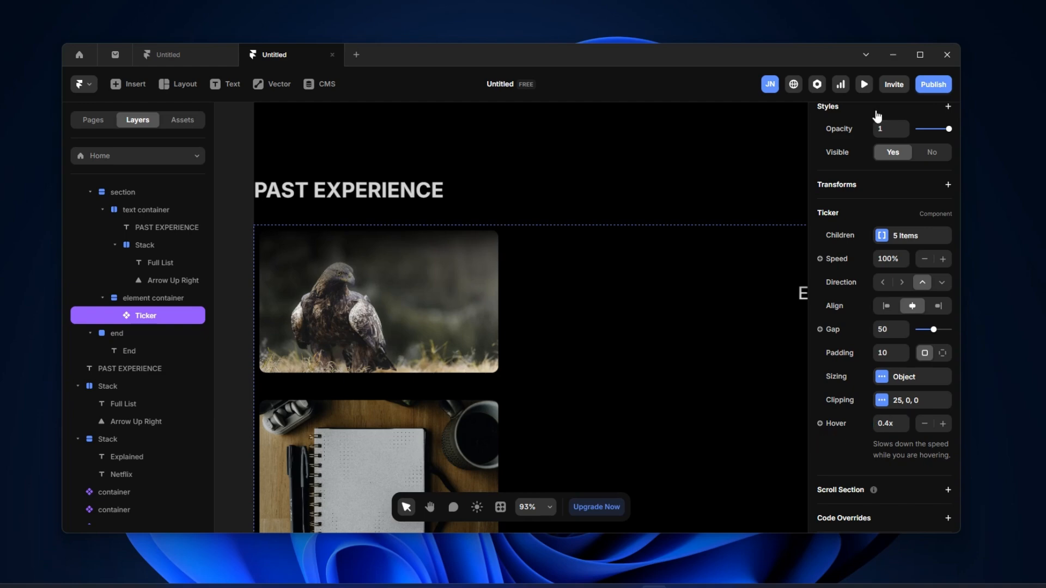
Preview the page in full screen and check the Ticker's slowed hover speed and the cards passing behind the sticky PAST EXPERIENCE heading
{"action": "left_click", "coordinate": [865, 86]}
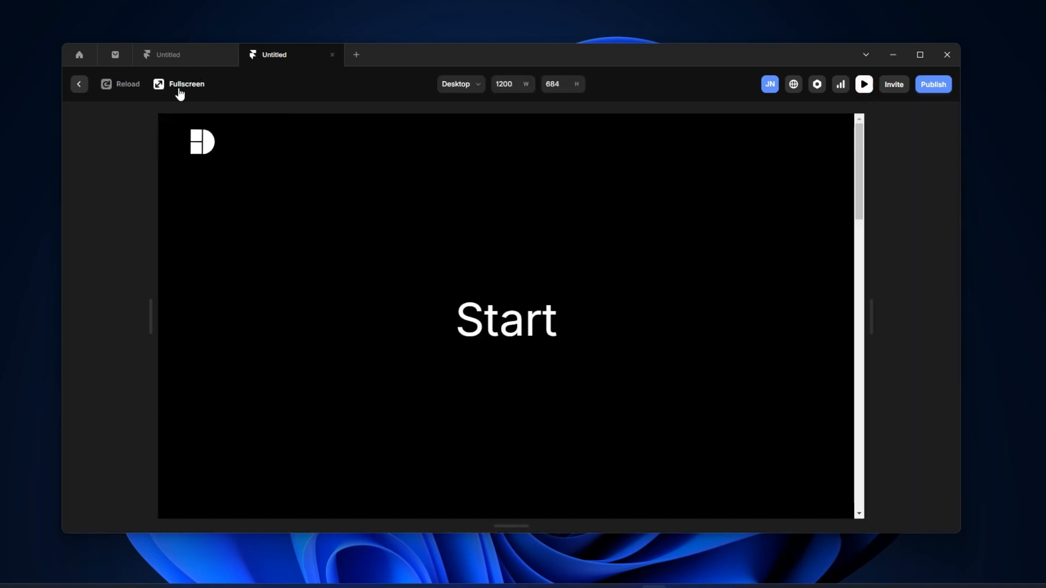
{"action": "left_click", "coordinate": [180, 87]}
{"action": "scroll", "coordinate": [721, 221], "scroll_direction": "down", "scroll_amount": 4}
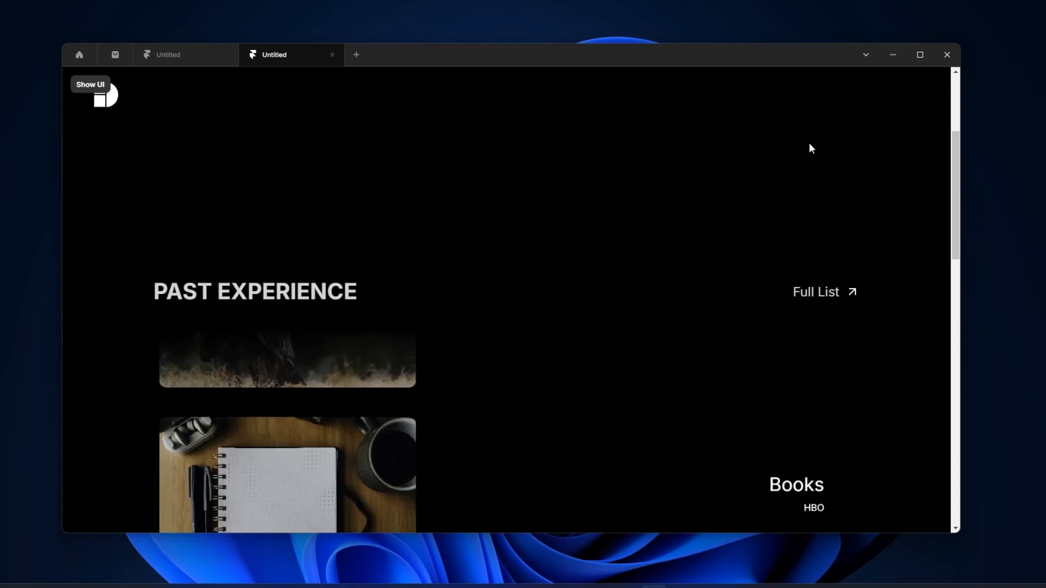
{"action": "scroll", "coordinate": [895, 254], "scroll_direction": "down", "scroll_amount": 3}
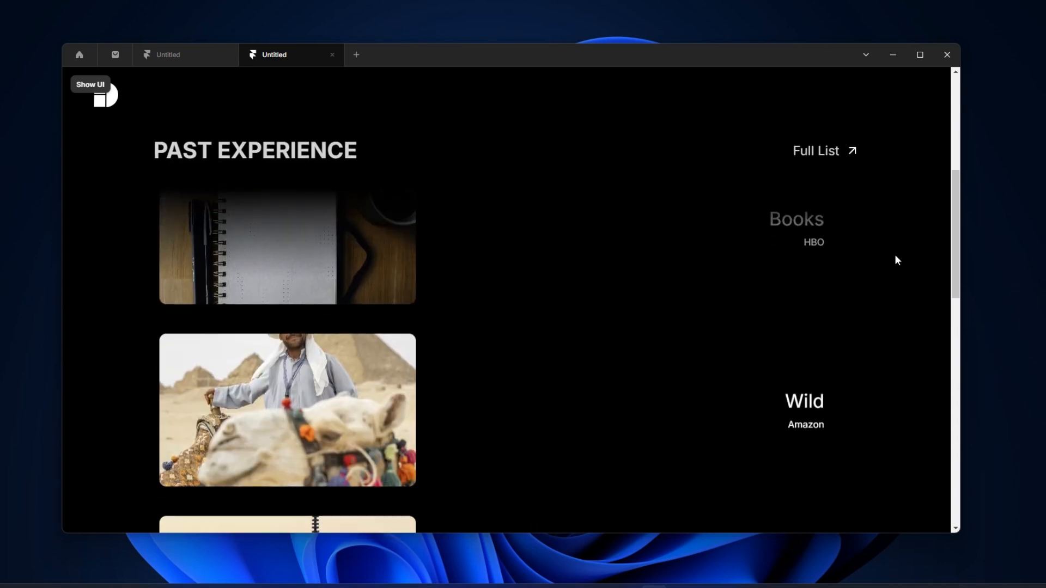
{"action": "mouse_move", "coordinate": [491, 332]}
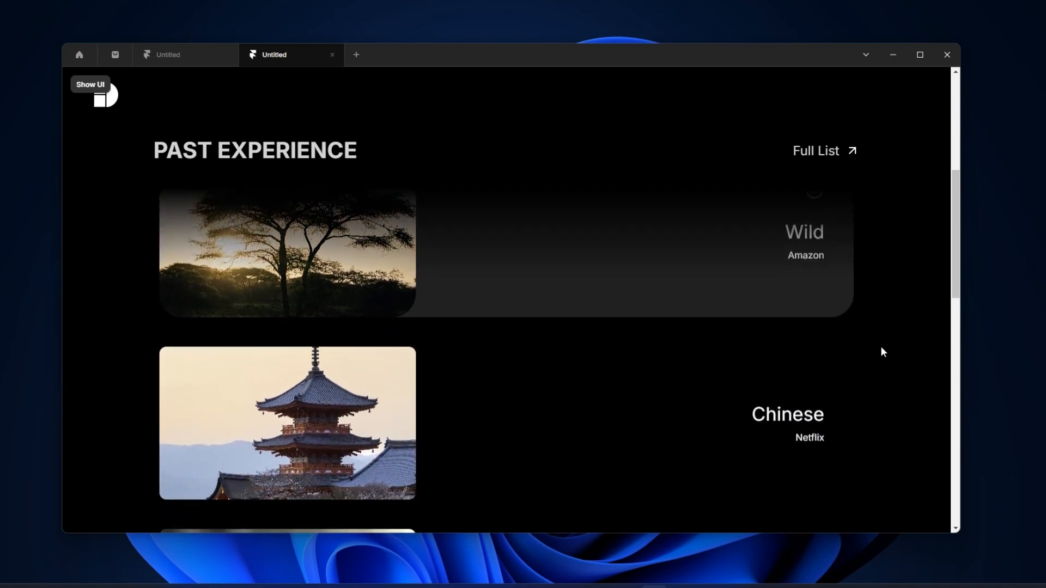
{"action": "scroll", "coordinate": [881, 348], "scroll_direction": "down", "scroll_amount": 1}
{"action": "scroll", "coordinate": [883, 352], "scroll_direction": "down", "scroll_amount": 3}
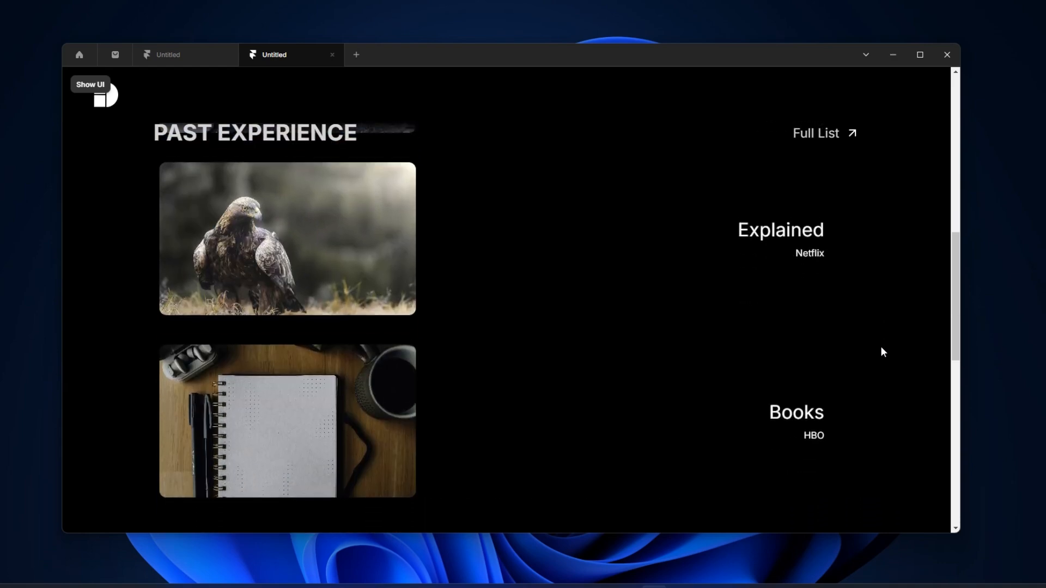
{"action": "scroll", "coordinate": [880, 348], "scroll_direction": "down", "scroll_amount": 2}
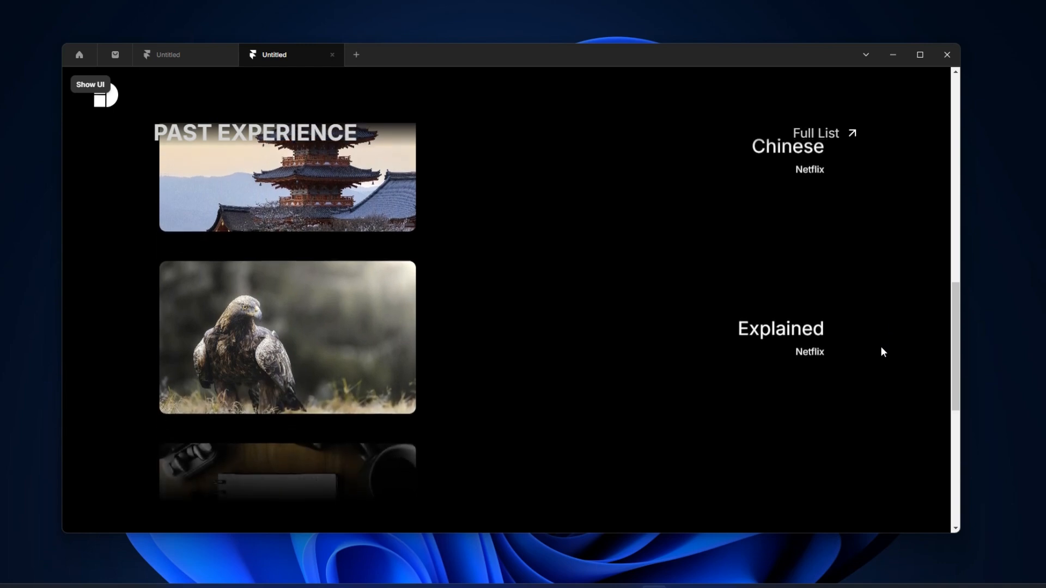
{"action": "scroll", "coordinate": [883, 352], "scroll_direction": "down", "scroll_amount": 3}
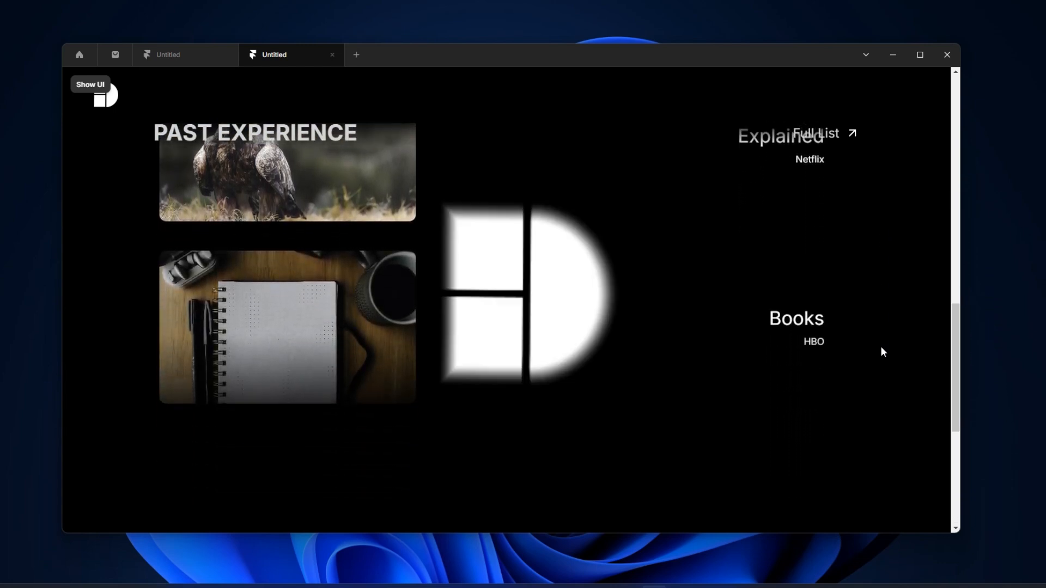